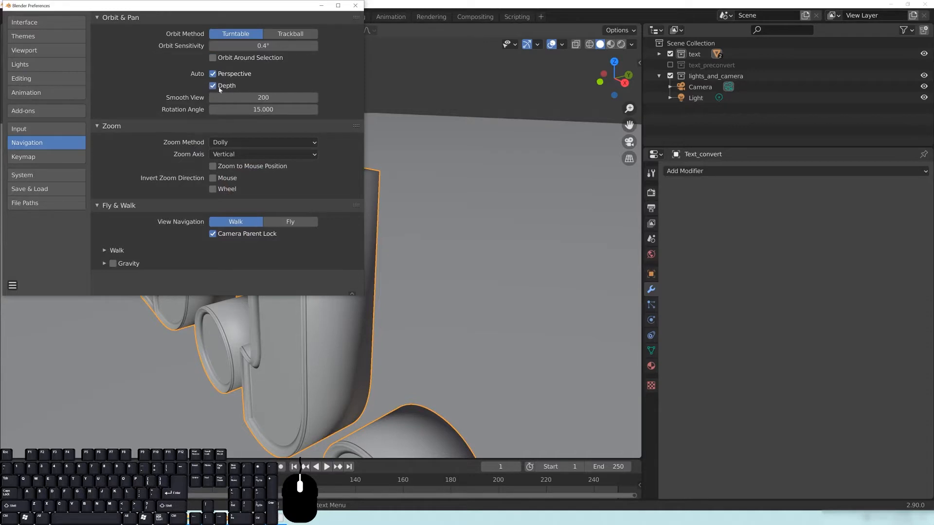
Step: Close the preferences window and hide the Plane object of the text collection in the viewport
click(355, 5)
mouse_move(316, 185)
shift+middle_down()
mouse_move(342, 183)
mouse_move(326, 191)
mouse_move(334, 185)
shift+middle_up()
middle_drag(423, 439, 423, 261)
scroll(436, 276, up, 2)
shift+middle_drag(292, 285, 503, 189)
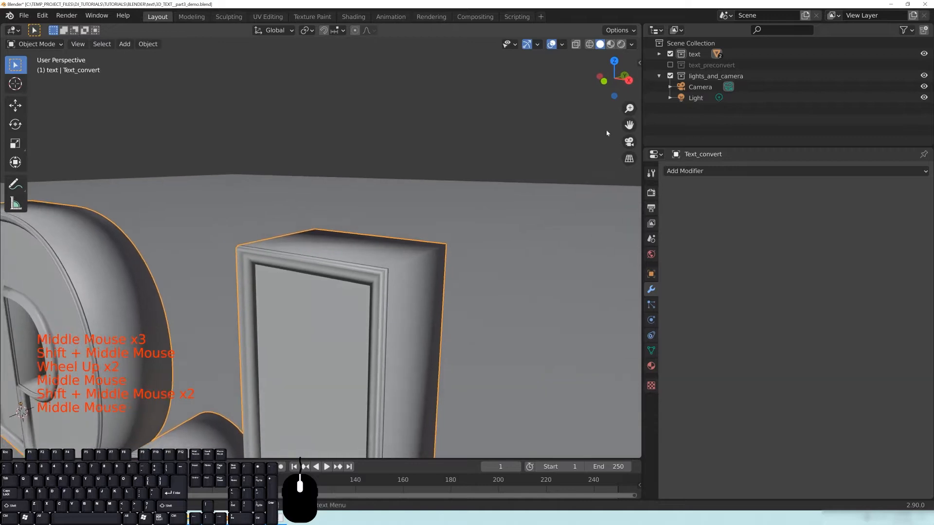
click(659, 54)
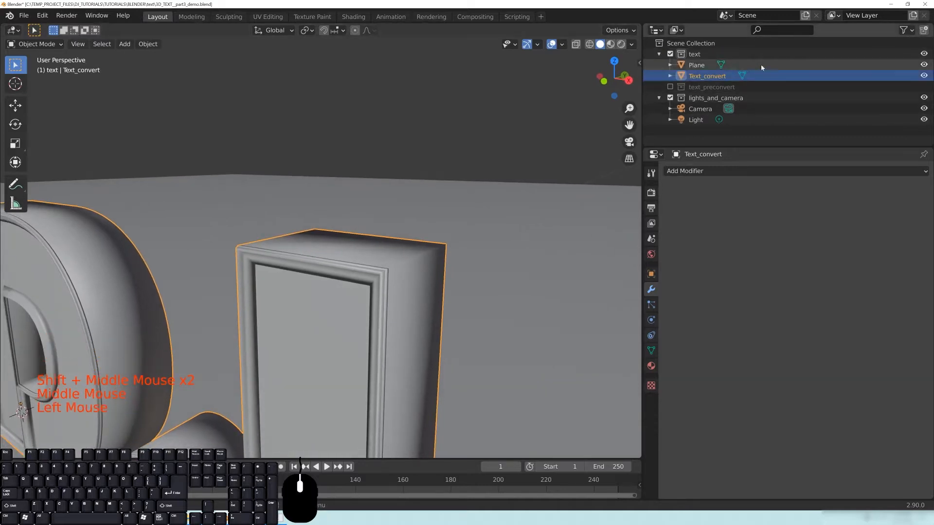
click(924, 65)
Step: Switch the viewport shading to material preview with the tall letter in close-up
mouse_move(422, 311)
shift+middle_down()
mouse_move(403, 225)
mouse_move(536, 238)
mouse_move(433, 221)
mouse_move(375, 248)
mouse_move(398, 221)
shift+middle_up()
scroll(388, 243, up, 2)
key(z)
click(388, 311)
Step: Examine the reflections on the letter's sides, top and sharp corners from several angles
middle_drag(387, 313, 335, 173)
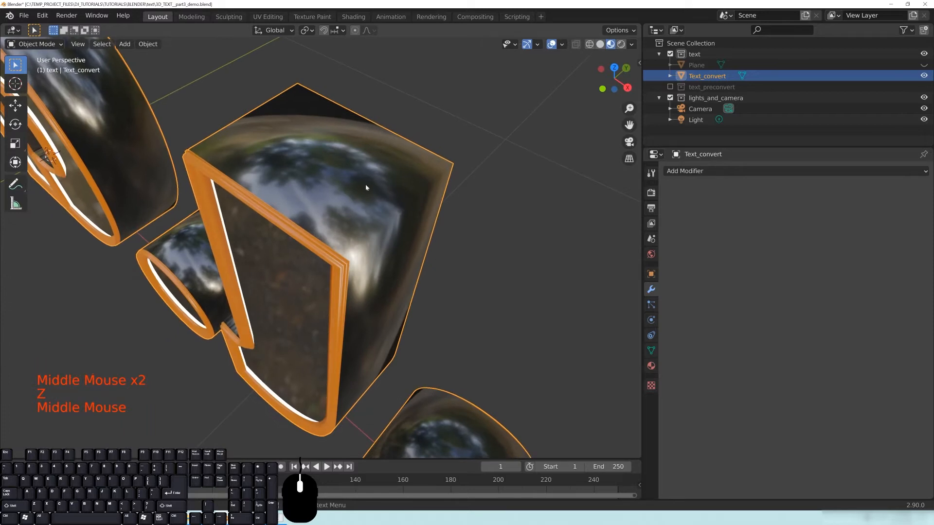
middle_drag(355, 187, 387, 202)
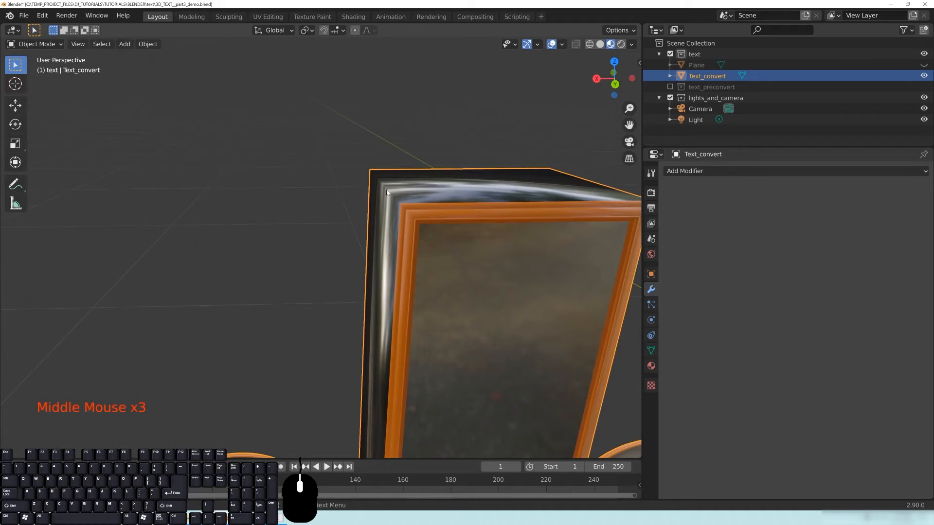
middle_drag(389, 197, 354, 251)
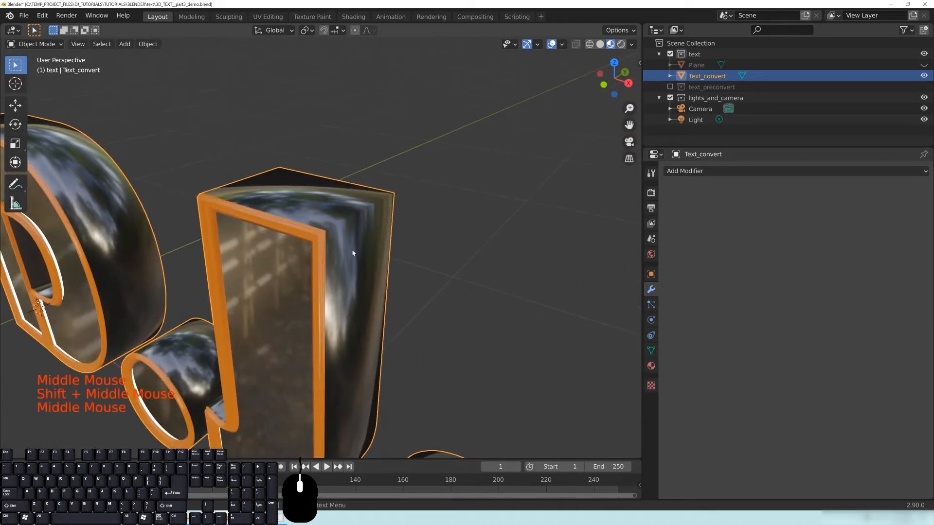
scroll(353, 240, up, 2)
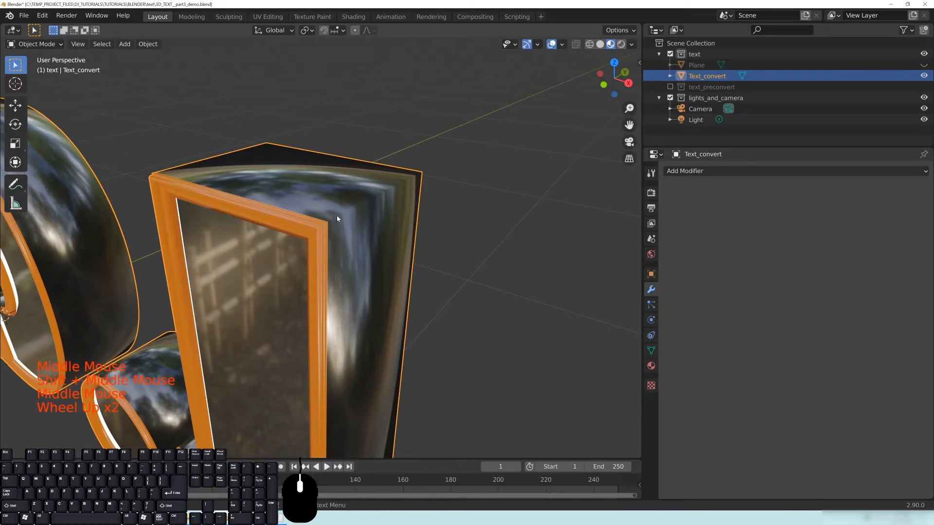
scroll(369, 203, down, 3)
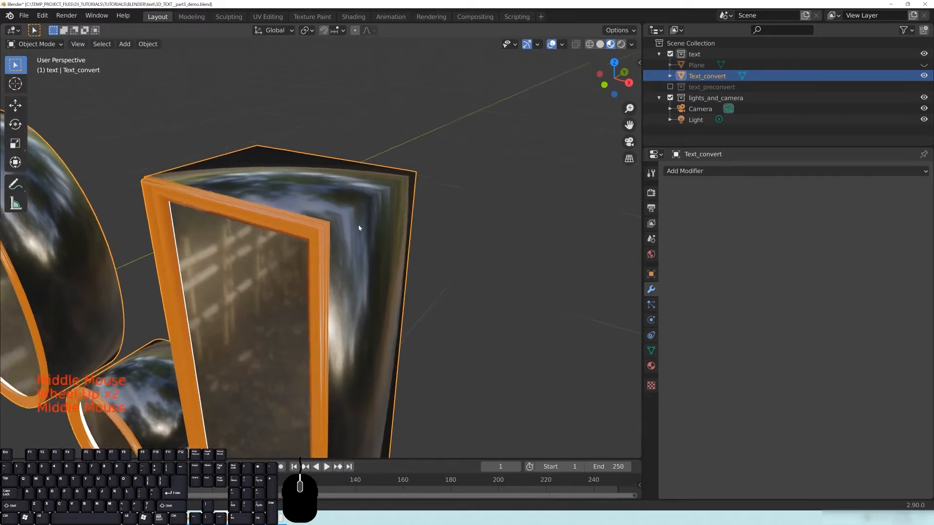
middle_drag(365, 228, 281, 265)
scroll(343, 249, up, 2)
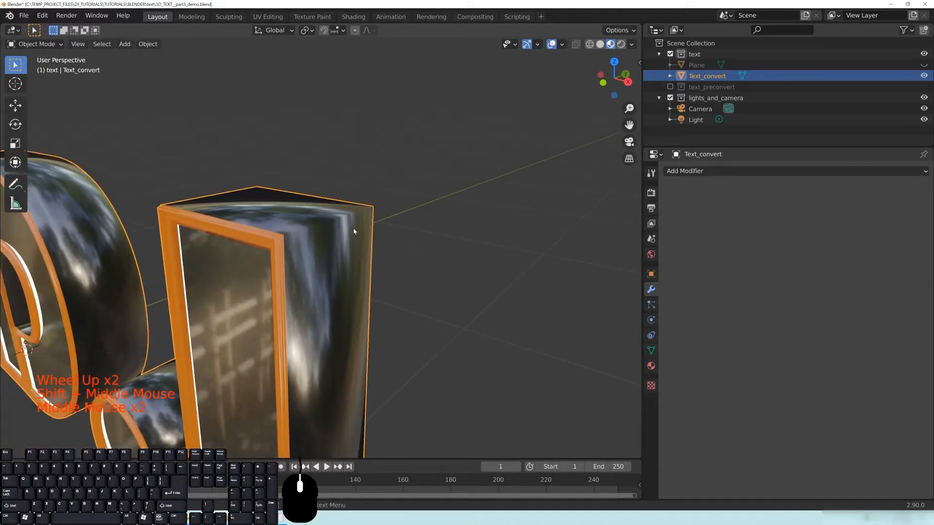
shift+middle_drag(324, 237, 343, 279)
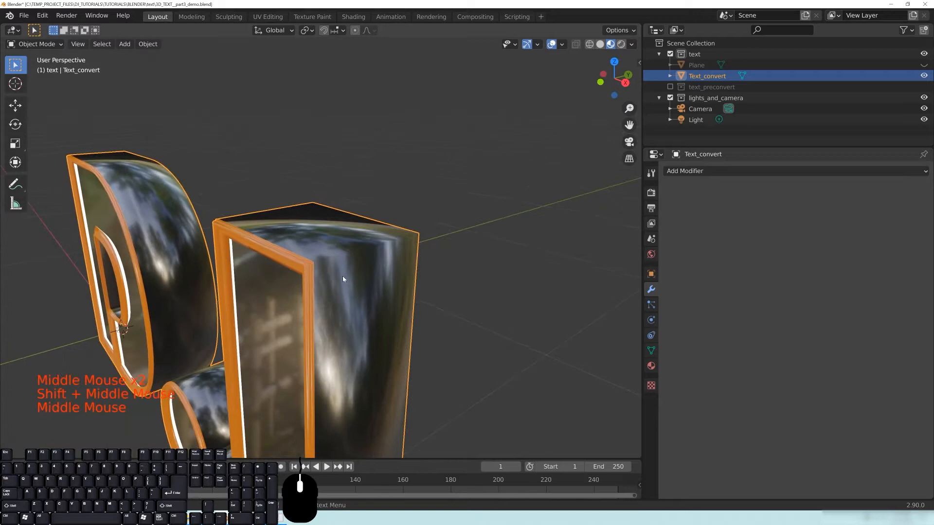
Step: Add a Bevel modifier to the Text_convert object
click(678, 171)
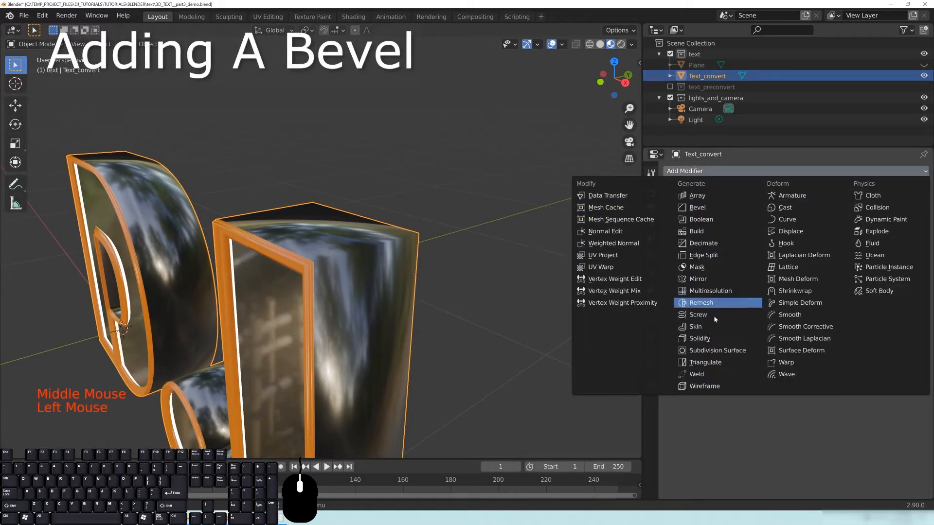
click(678, 172)
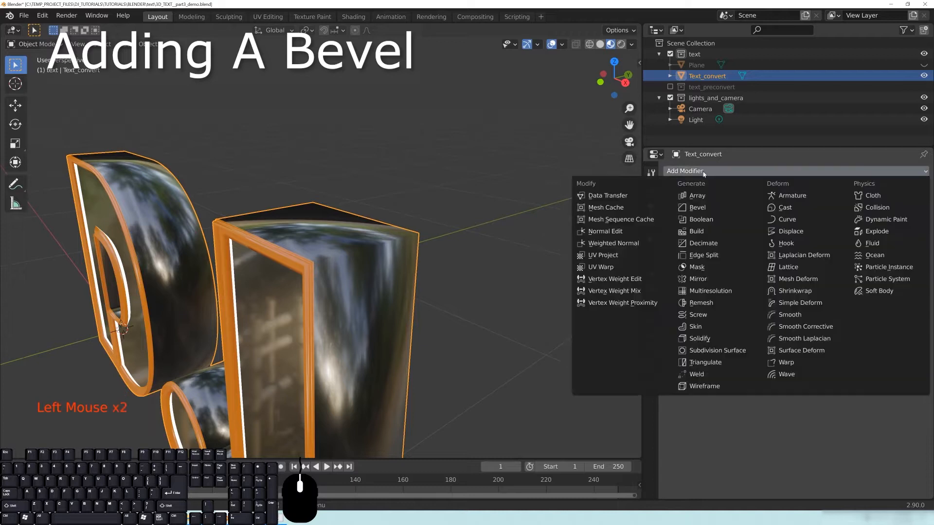
click(699, 207)
Step: Inspect the letter's edges and reflections with the bevel active, and check the modifier's Limit Method
middle_drag(414, 273, 372, 240)
scroll(417, 293, up, 2)
scroll(368, 287, down, 2)
scroll(305, 295, up, 3)
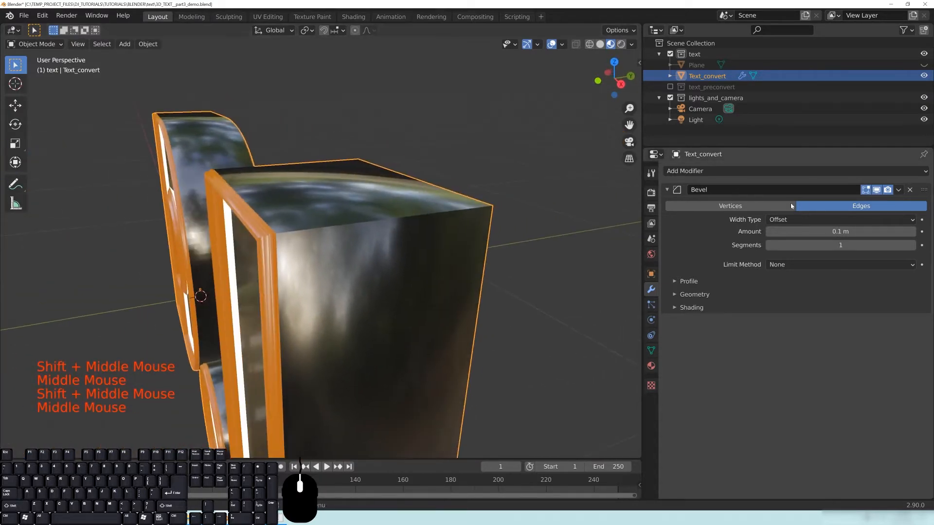
middle_drag(321, 238, 299, 244)
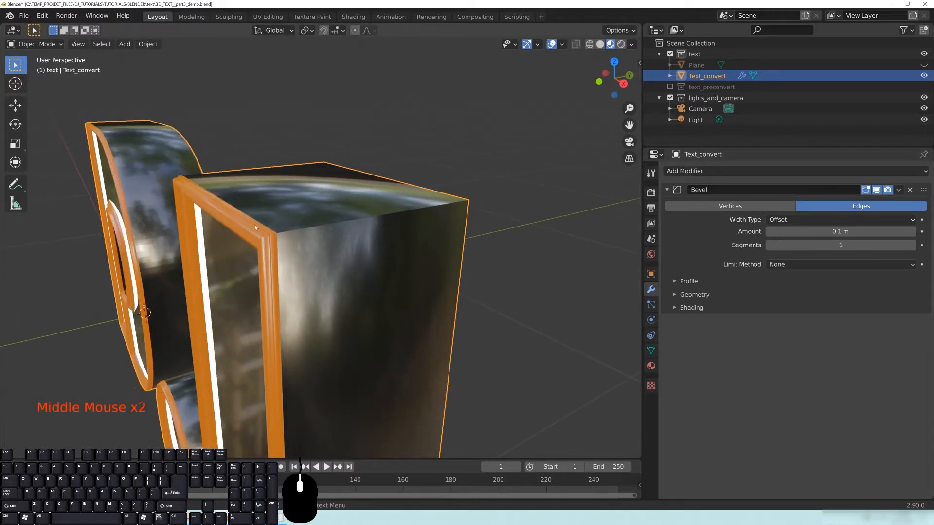
middle_drag(297, 277, 334, 263)
middle_drag(272, 230, 400, 238)
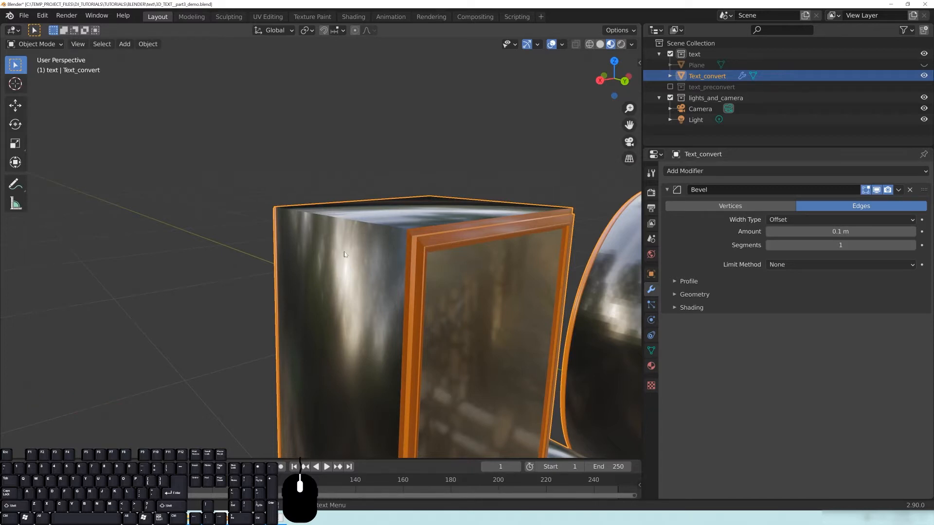
middle_drag(332, 229, 364, 251)
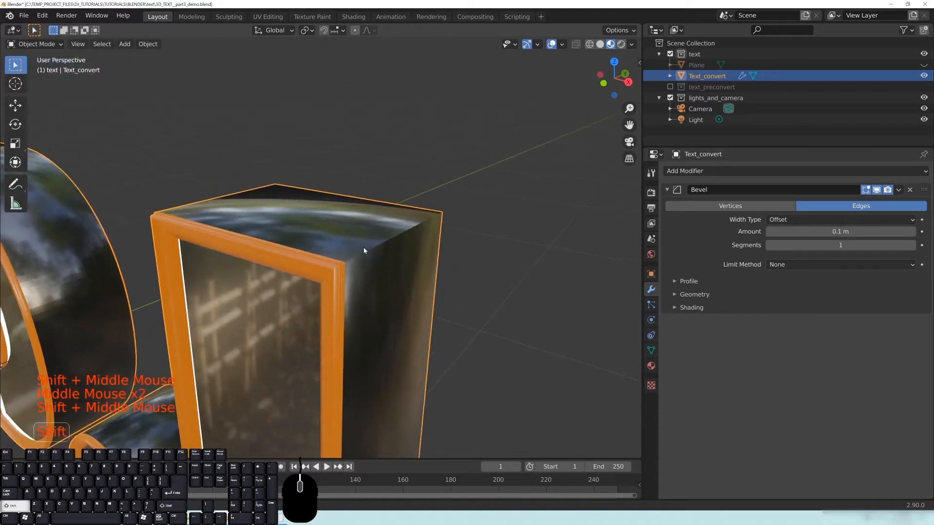
click(776, 265)
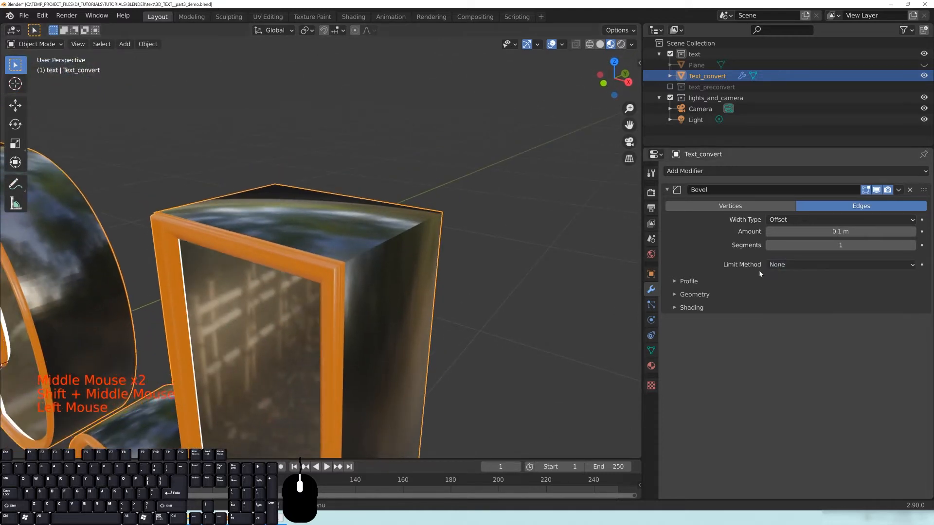
click(797, 267)
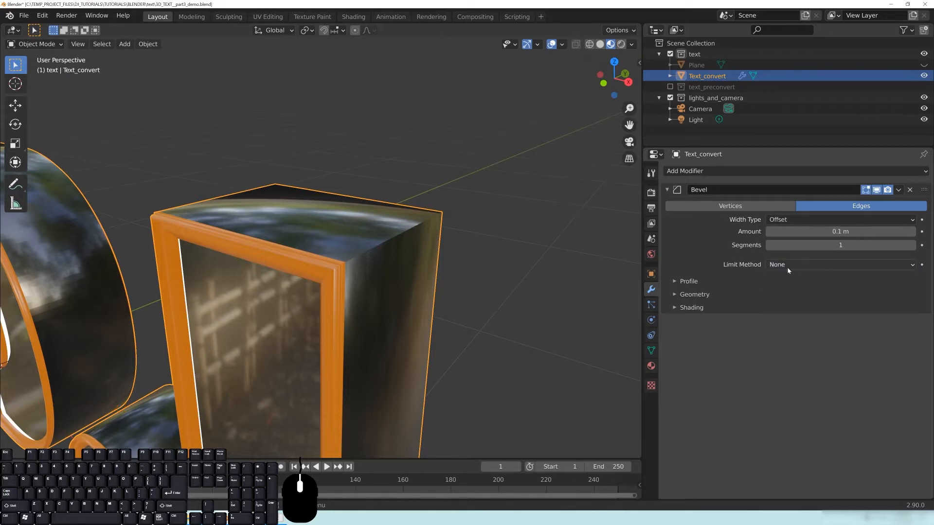
mouse_move(385, 261)
middle_down()
mouse_move(375, 246)
mouse_move(387, 264)
middle_up()
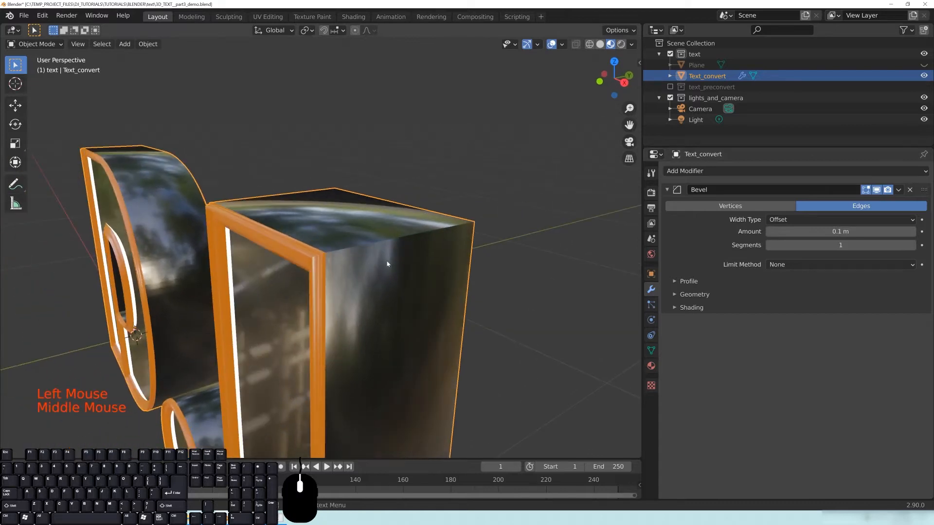
Step: Switch the viewport to solid shading and enter Edit Mode on the text mesh to view its edges
click(600, 45)
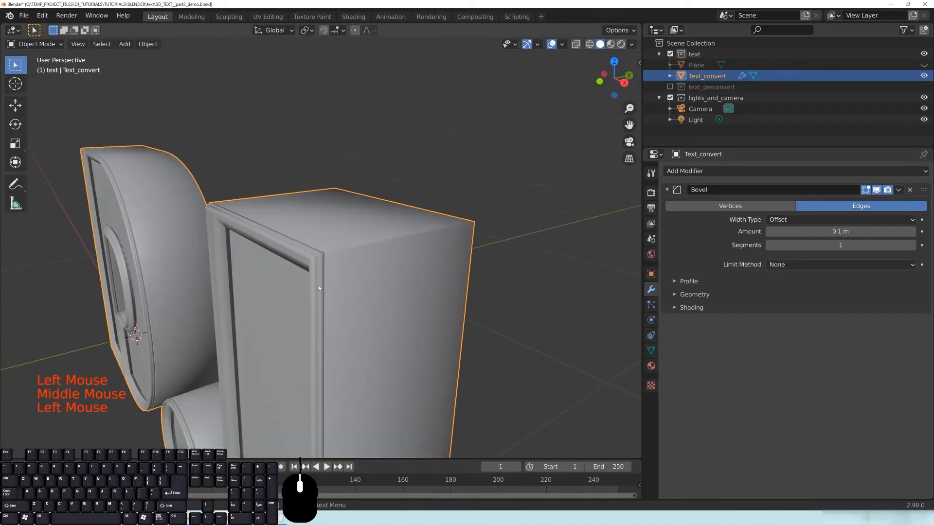
key(Tab)
shift+middle_drag(366, 249, 345, 210)
click(387, 225)
scroll(389, 226, up, 3)
scroll(392, 229, up, 4)
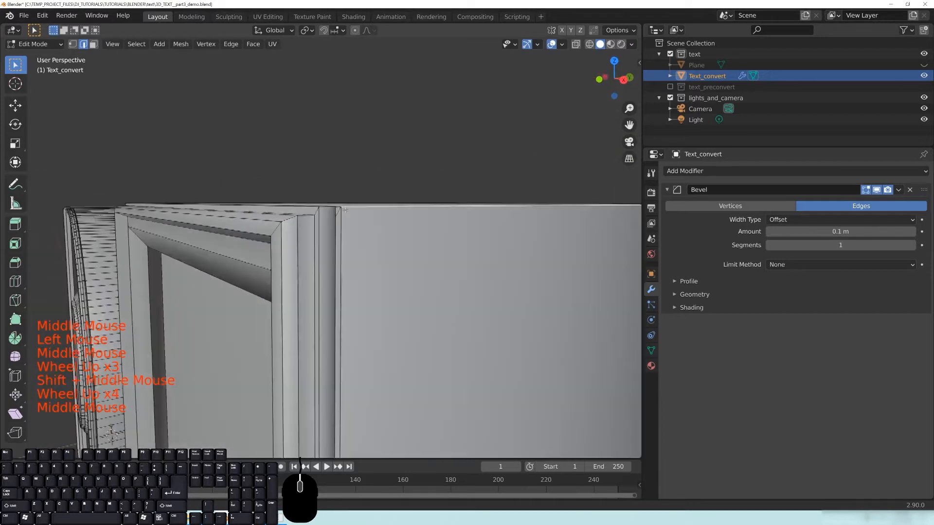
Step: Try selecting the long edge loops along the front and back outlines of the tall letter
scroll(345, 210, down, 7)
middle_drag(409, 237, 375, 259)
scroll(375, 259, up, 3)
drag(0, 0, 0, 0)
shift+middle_drag(375, 259, 415, 230)
alt+click(349, 189)
shift+middle_drag(495, 187, 465, 175)
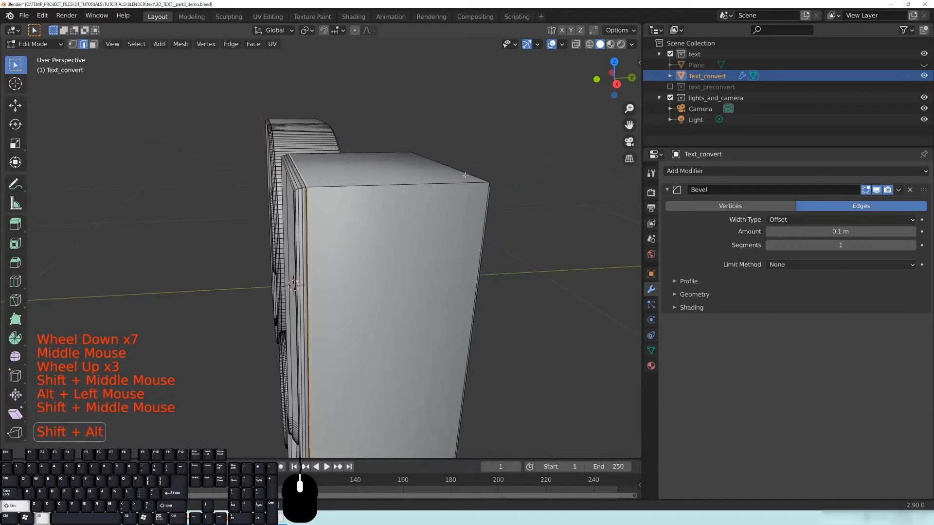
alt+shift+click(487, 208)
Step: Follow the selected edge loops around the letter's lower curve and back up to its flat top
middle_drag(488, 210, 431, 220)
scroll(486, 287, down, 5)
shift+middle_drag(488, 291, 427, 133)
scroll(424, 128, up, 9)
shift+middle_drag(382, 91, 320, 237)
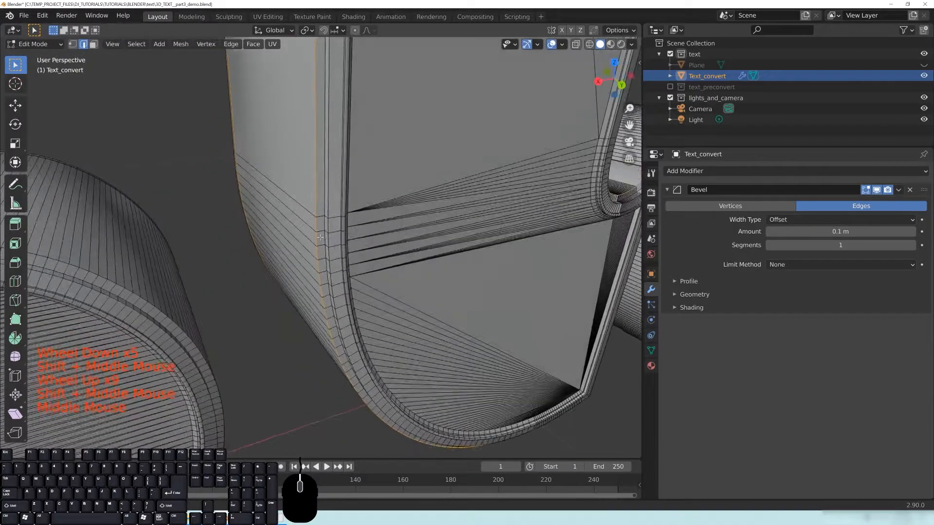
scroll(320, 237, down, 6)
shift+middle_drag(368, 146, 363, 200)
scroll(441, 172, up, 5)
Step: Select the sharp corner edge on one side of the letter's flat top, including its short segments across the front and rear trim
click(388, 187)
scroll(398, 250, up, 2)
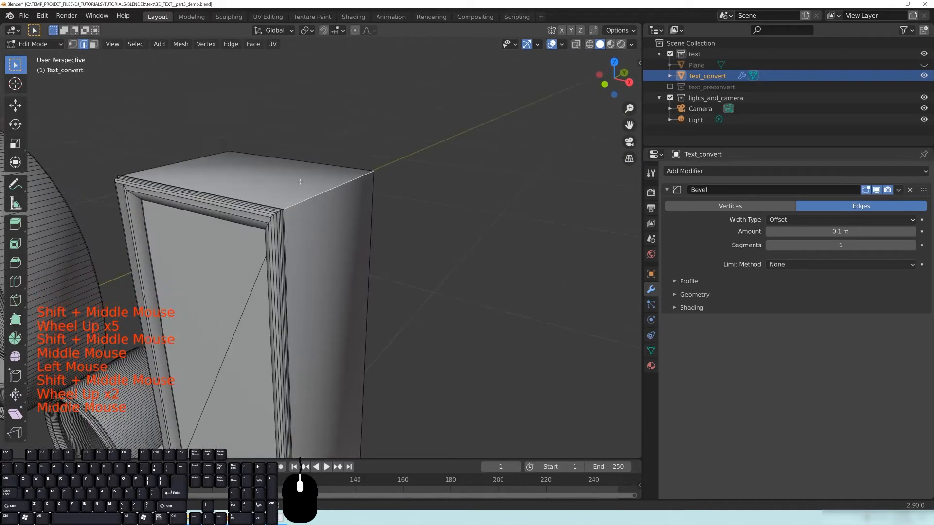
middle_drag(315, 192, 347, 217)
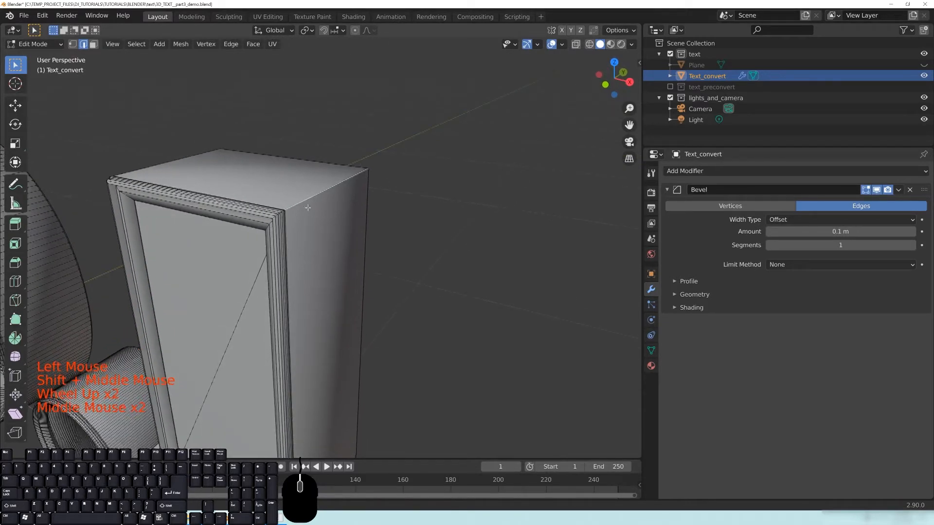
scroll(346, 216, up, 2)
middle_drag(287, 208, 455, 239)
scroll(406, 258, up, 2)
scroll(444, 240, up, 3)
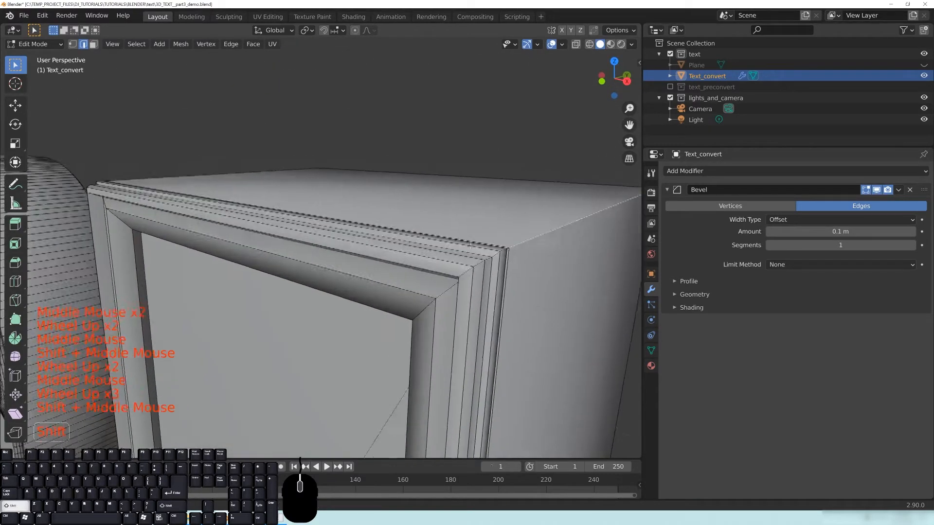
scroll(456, 239, up, 2)
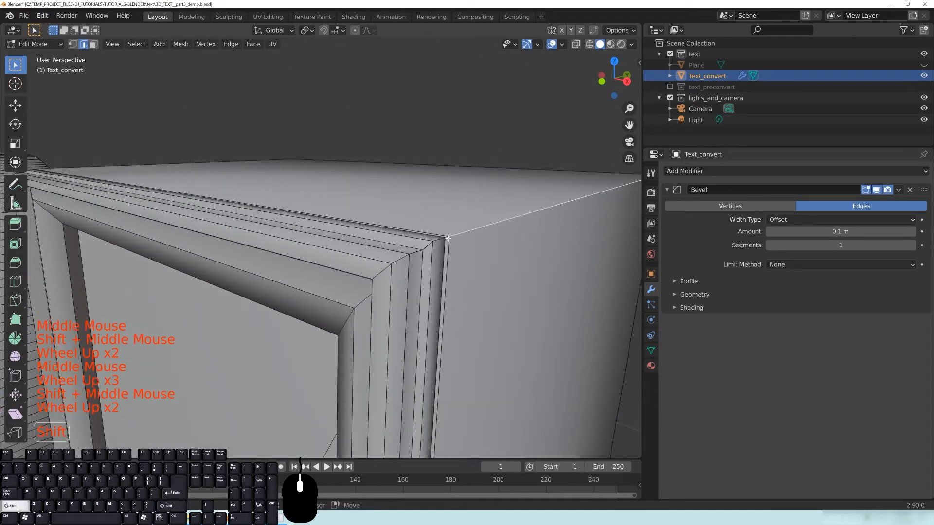
shift+click(447, 240)
middle_drag(447, 239, 84, 231)
scroll(498, 354, down, 3)
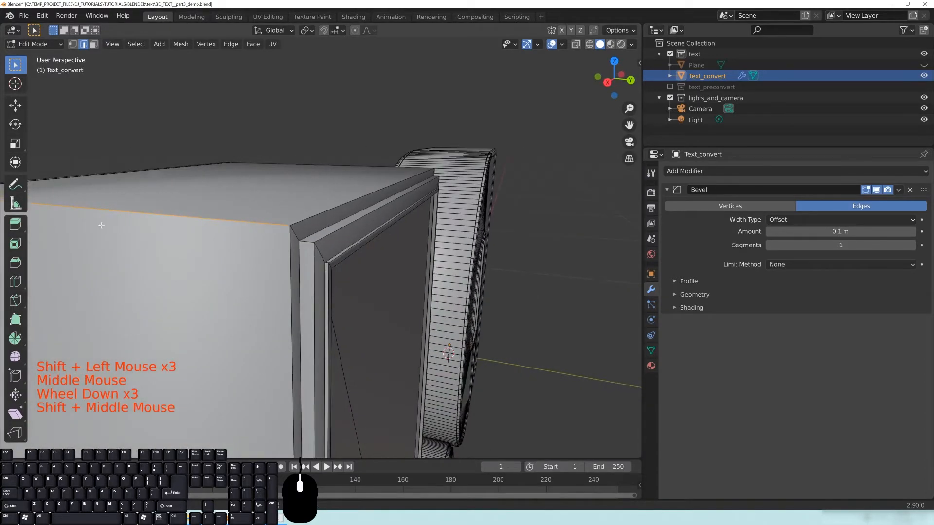
shift+click(298, 233)
Step: Add the opposite sharp corner edge of the letter's flat top, with its short trim segments, to the selection
middle_drag(298, 233, 390, 217)
scroll(398, 196, up, 3)
shift+click(410, 171)
middle_drag(441, 171, 303, 217)
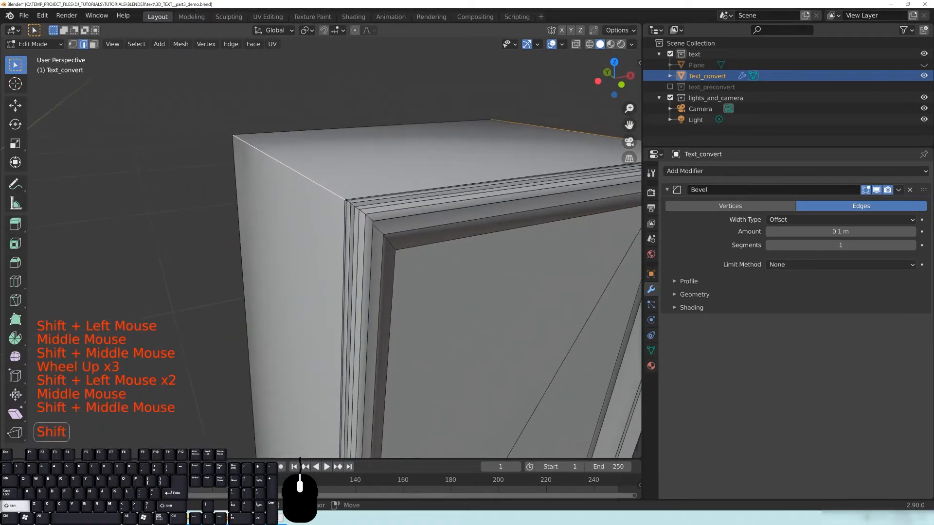
scroll(350, 204, up, 5)
shift+click(386, 193)
scroll(385, 193, down, 1)
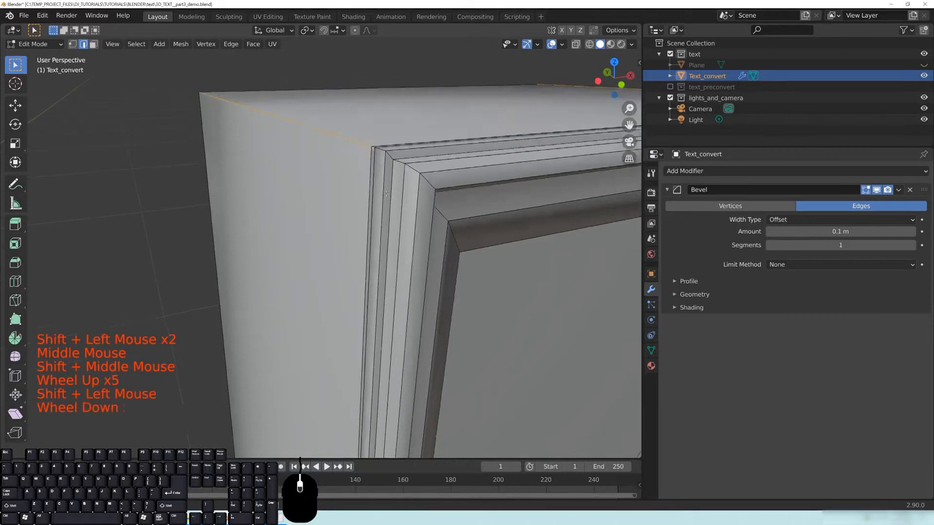
Step: Add the sharp upper and lower corner edges at the letter's hooked end to the selection
scroll(386, 193, down, 6)
shift+middle_drag(386, 193, 368, 234)
scroll(379, 253, up, 4)
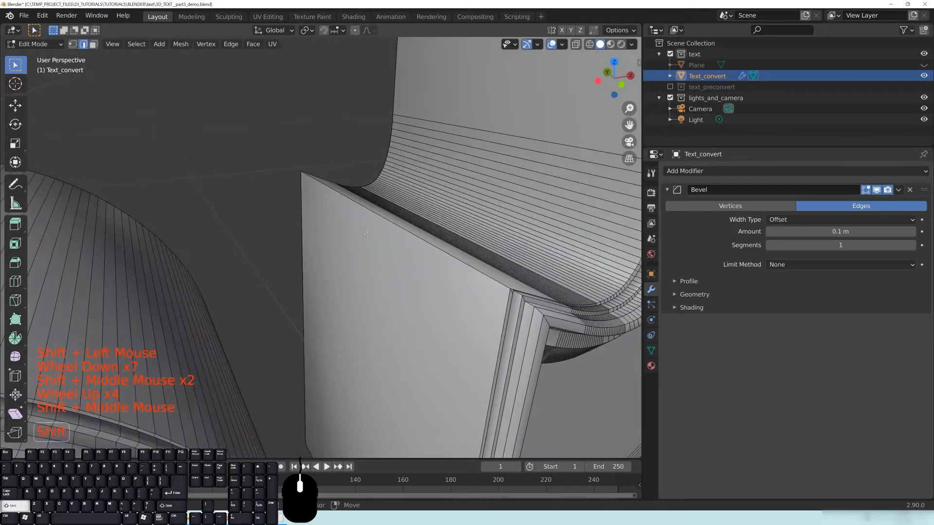
shift+middle_drag(436, 250, 365, 201)
scroll(444, 309, up, 1)
shift+click(466, 301)
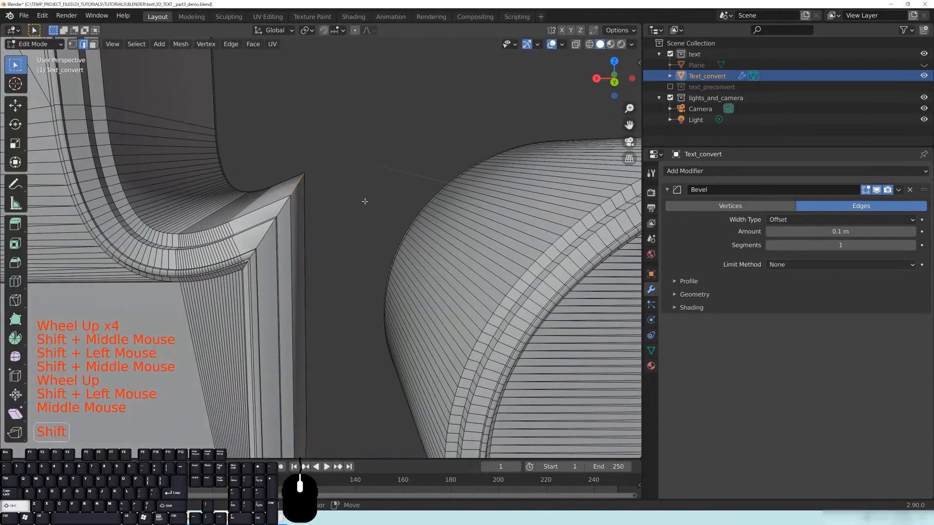
shift+middle_drag(303, 338, 492, 343)
scroll(401, 336, up, 4)
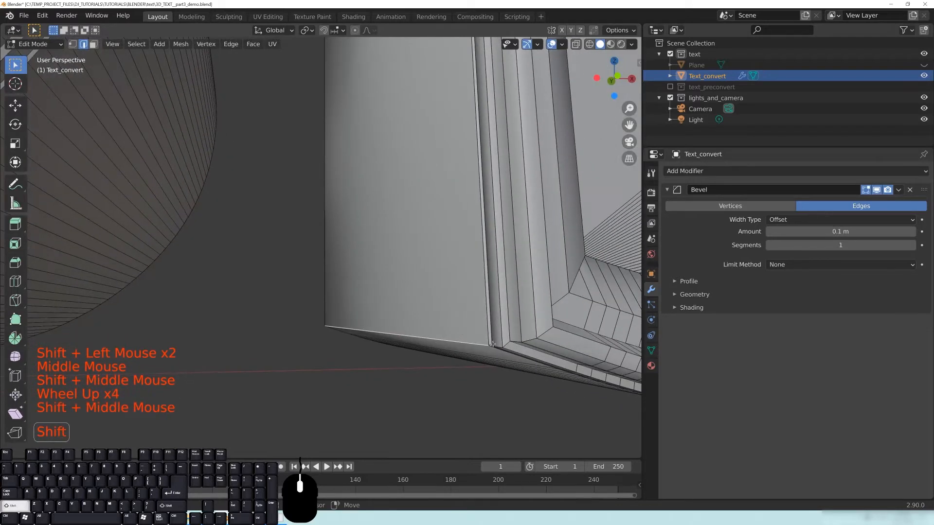
Step: Add the sharp upper corner edge on the straight side of the letter D, with its short trim segments, to the selection
scroll(491, 379, down, 5)
shift+middle_drag(379, 266, 639, 350)
shift+middle_drag(24, 351, 98, 376)
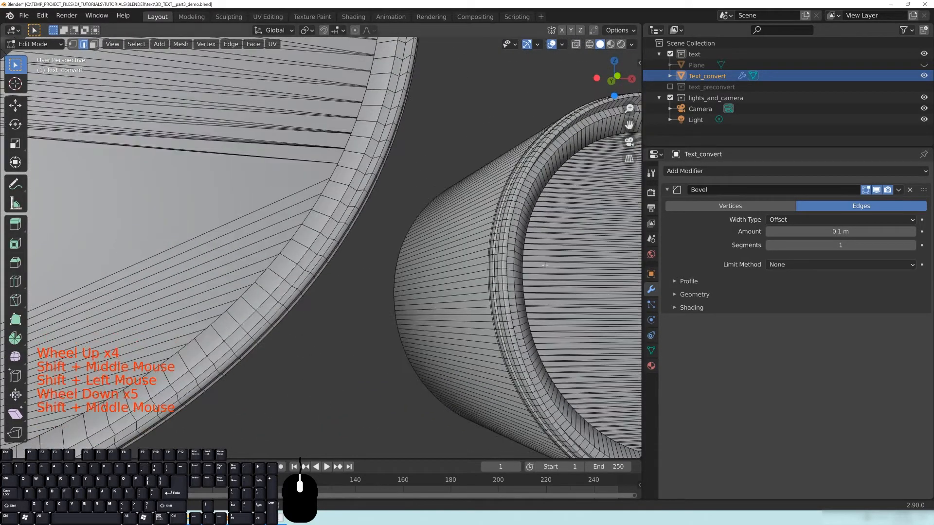
scroll(233, 183, down, 6)
shift+middle_drag(232, 182, 505, 362)
shift+middle_drag(163, 97, 393, 214)
scroll(340, 209, up, 2)
scroll(425, 229, up, 2)
scroll(283, 204, up, 3)
scroll(393, 214, up, 4)
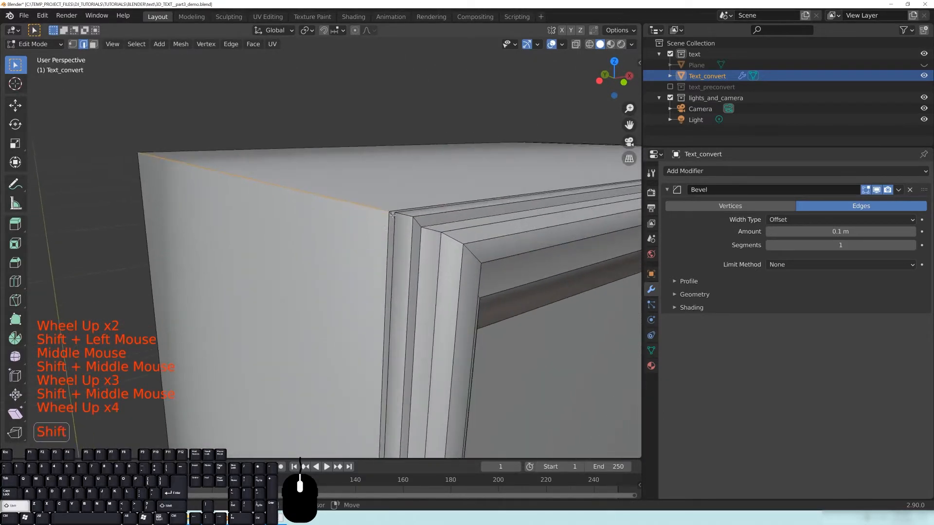
Step: Add the sharp lower corner edge on the straight side of the letter D, including its trim segments, to the selection
scroll(391, 263, down, 9)
shift+middle_drag(391, 263, 392, 165)
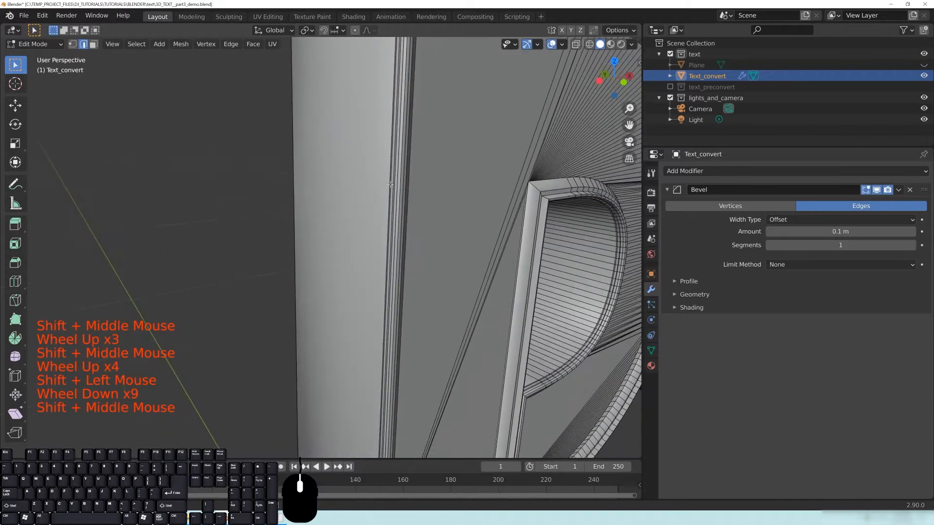
shift+middle_drag(401, 417, 357, 177)
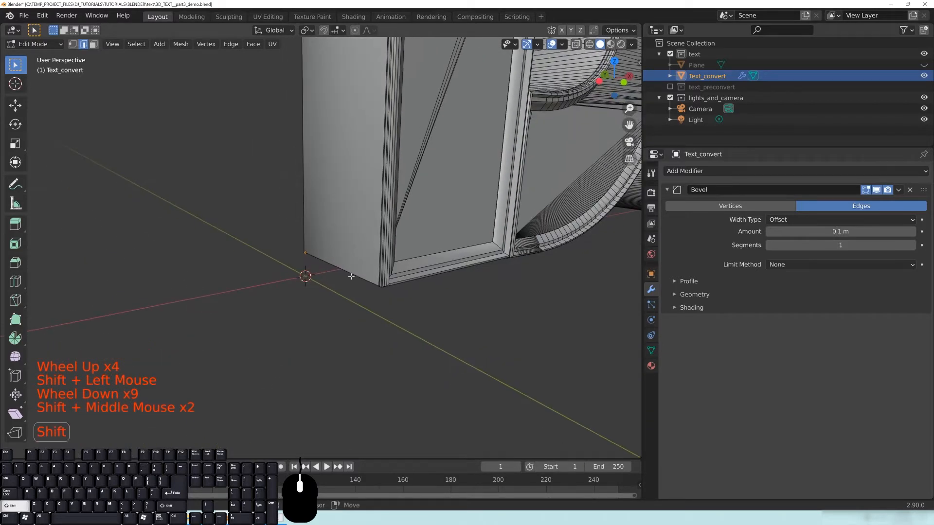
scroll(408, 314, up, 9)
shift+middle_drag(539, 385, 375, 211)
scroll(374, 211, down, 4)
shift+middle_drag(240, 243, 495, 219)
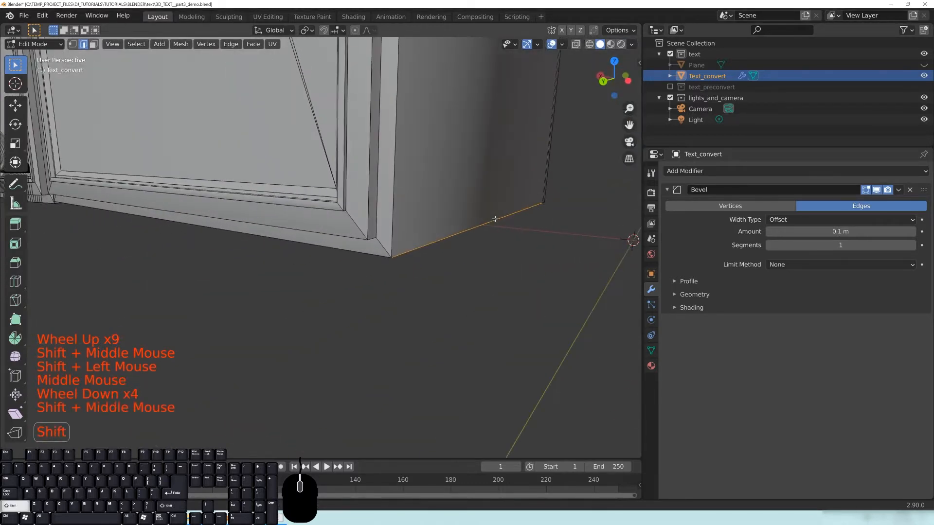
scroll(494, 219, up, 2)
shift+click(494, 218)
Step: Look over the D and J to check which corner edges are included in the selection
scroll(481, 233, down, 7)
shift+middle_drag(295, 177, 368, 288)
scroll(368, 288, down, 4)
shift+middle_drag(286, 126, 394, 253)
middle_drag(412, 434, 71, 305)
shift+middle_drag(364, 245, 170, 257)
shift+middle_drag(252, 272, 399, 262)
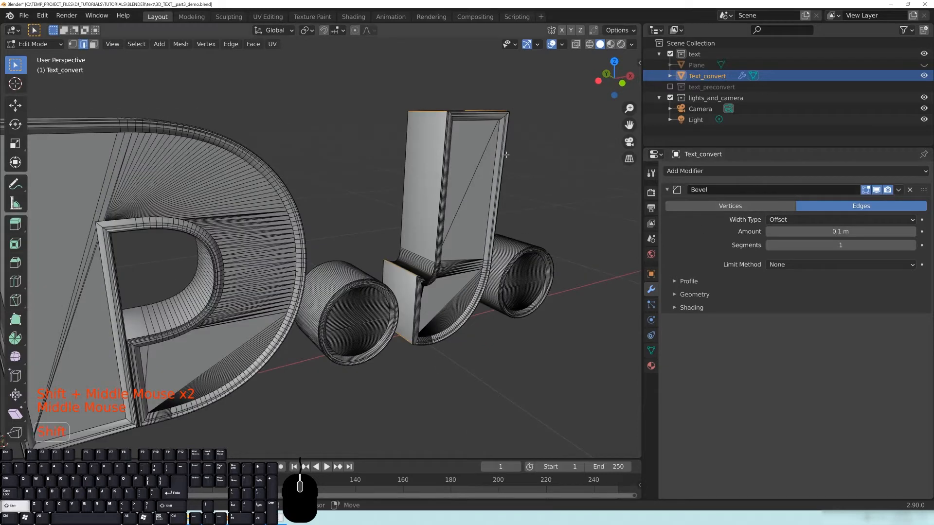
shift+middle_drag(493, 158, 503, 165)
Step: Set the selected corner edges' mean bevel weight to 1.00 in the edges data, leaving the vertex weight alone
key(n)
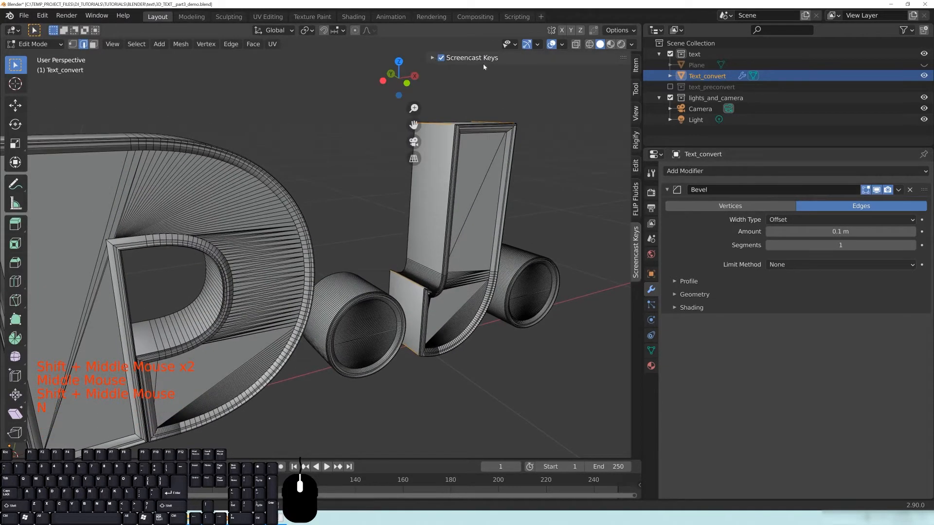
key(n)
key(n)
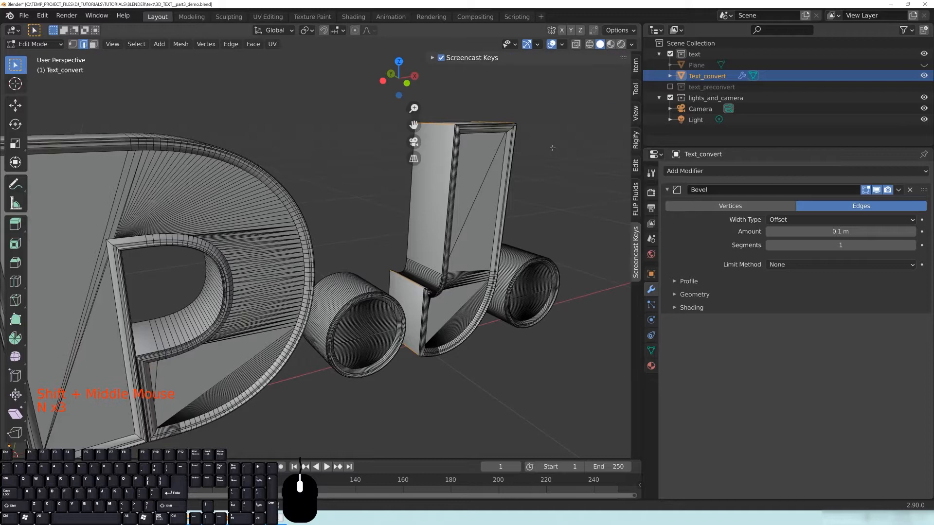
click(636, 66)
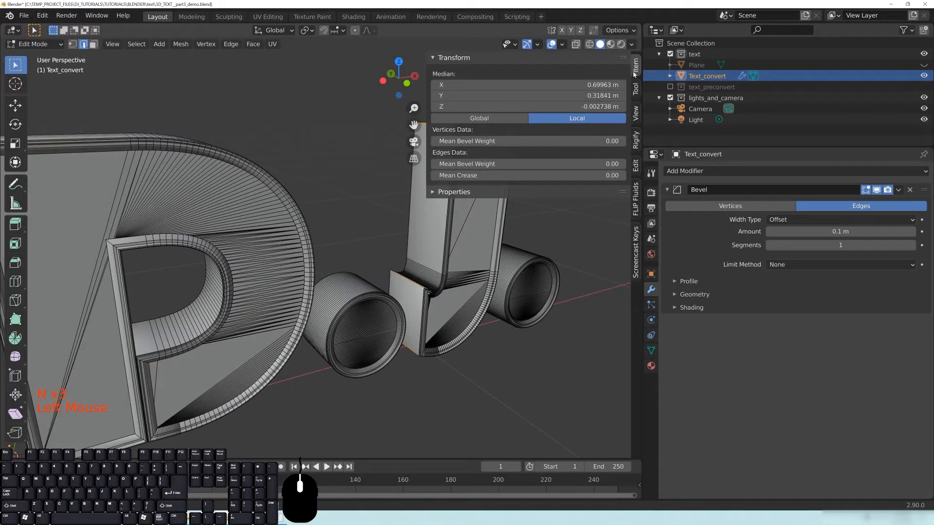
click(486, 59)
click(457, 59)
click(455, 58)
click(454, 57)
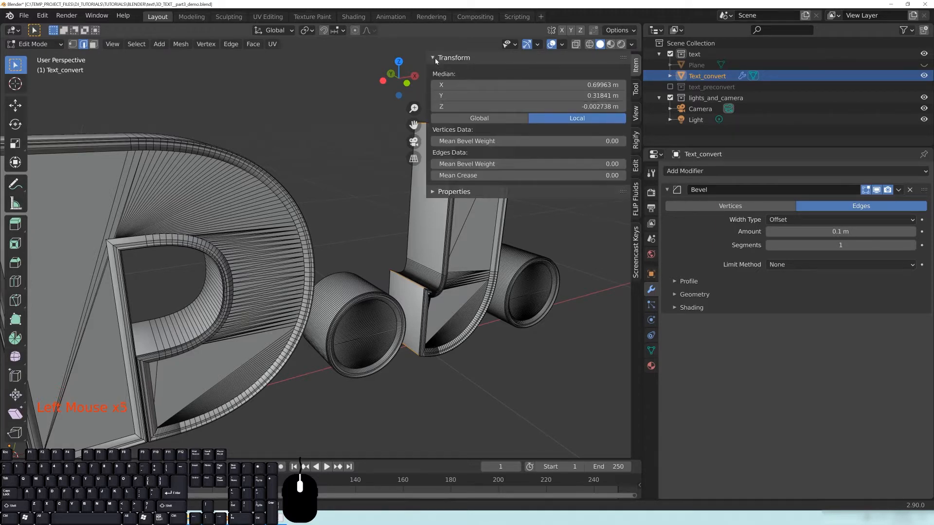
click(460, 165)
drag(460, 164, 516, 164)
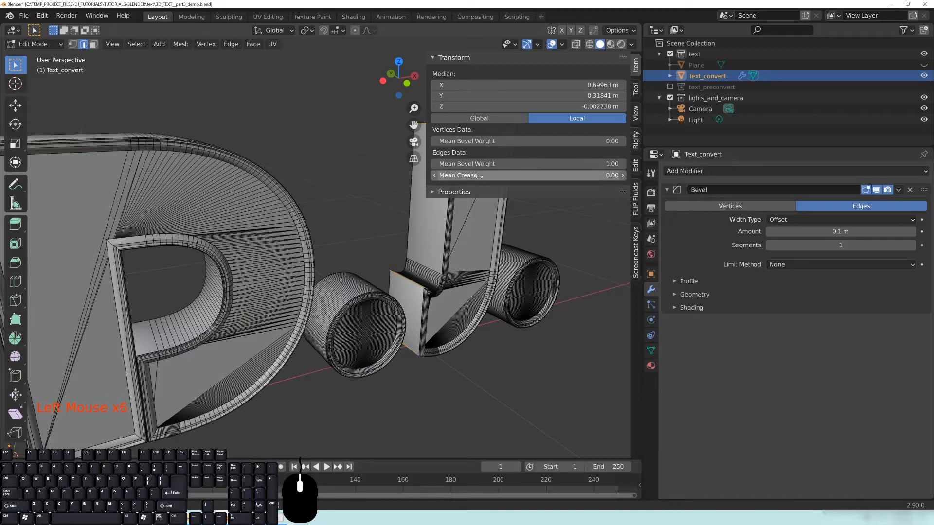
Step: Return to Object Mode and set the Bevel modifier's amount to 0.013 m and its limit method to Weight
scroll(558, 303, down, 4)
middle_drag(540, 302, 449, 287)
shift+middle_drag(480, 204, 406, 269)
key(Tab)
scroll(368, 238, up, 3)
scroll(361, 282, up, 6)
shift+middle_drag(367, 237, 330, 273)
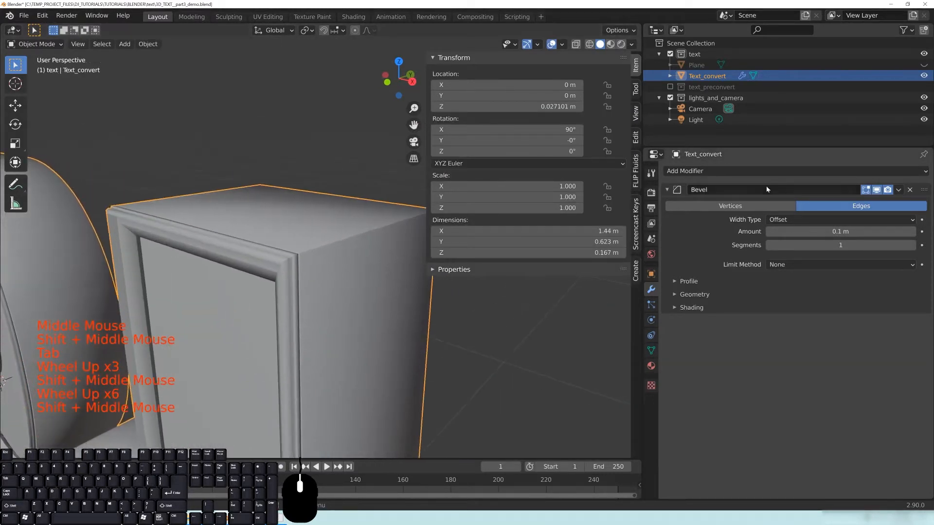
shift+drag(822, 234, 778, 234)
click(810, 263)
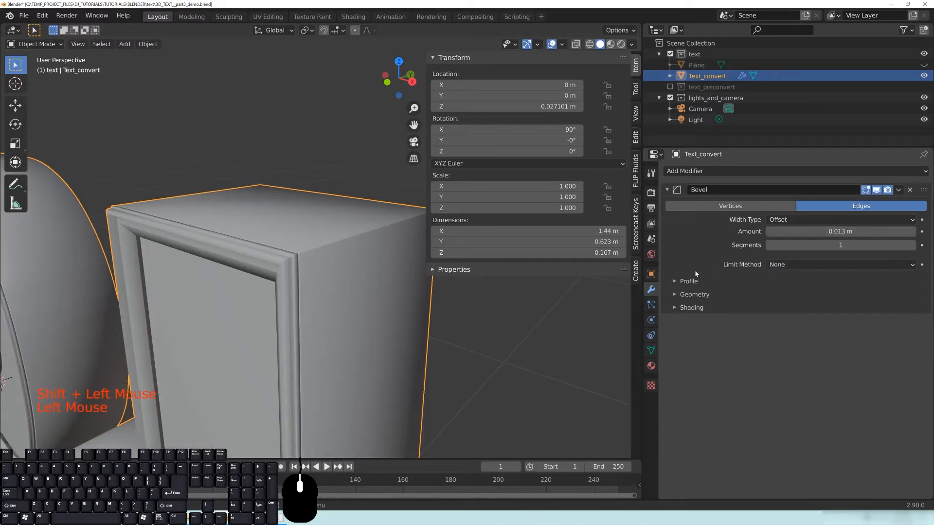
click(827, 264)
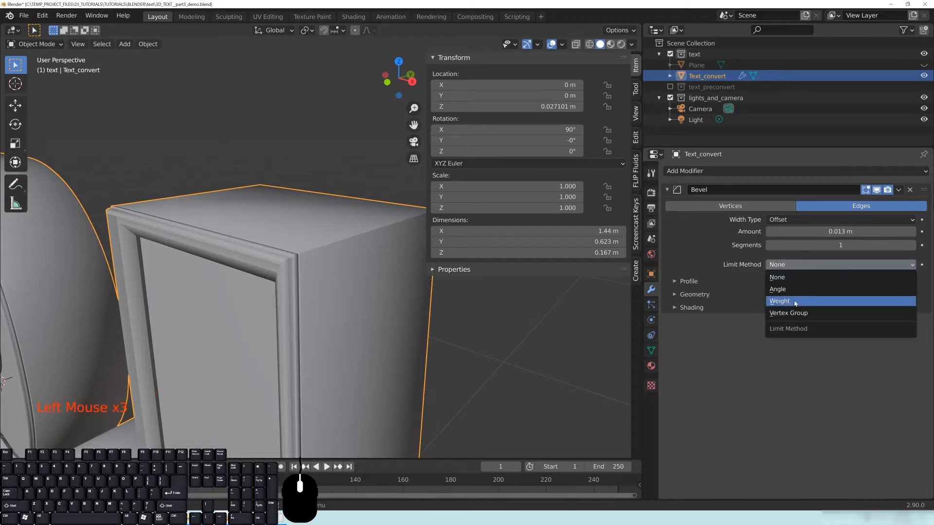
click(813, 301)
Step: Reduce the Bevel modifier's amount to 0.002 m while watching the top corner of the J
middle_drag(377, 303, 374, 304)
shift+drag(807, 233, 788, 233)
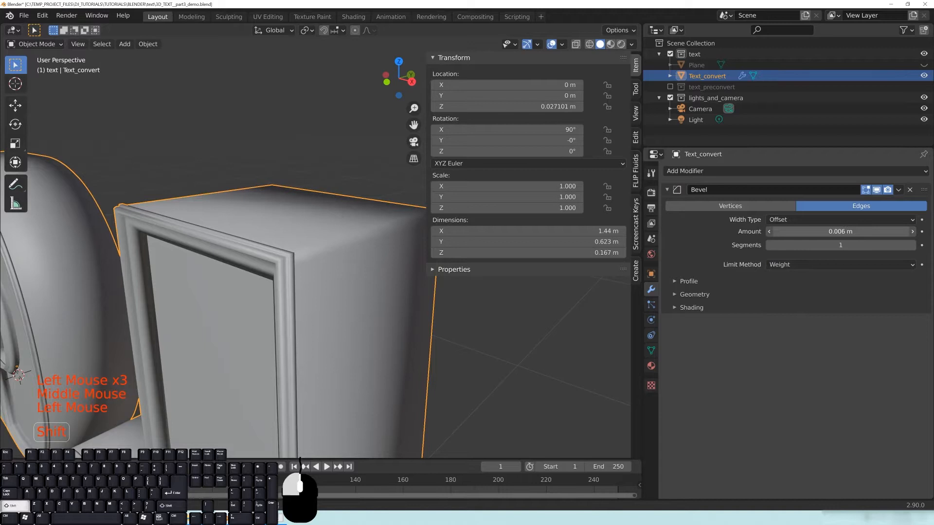
scroll(344, 271, up, 6)
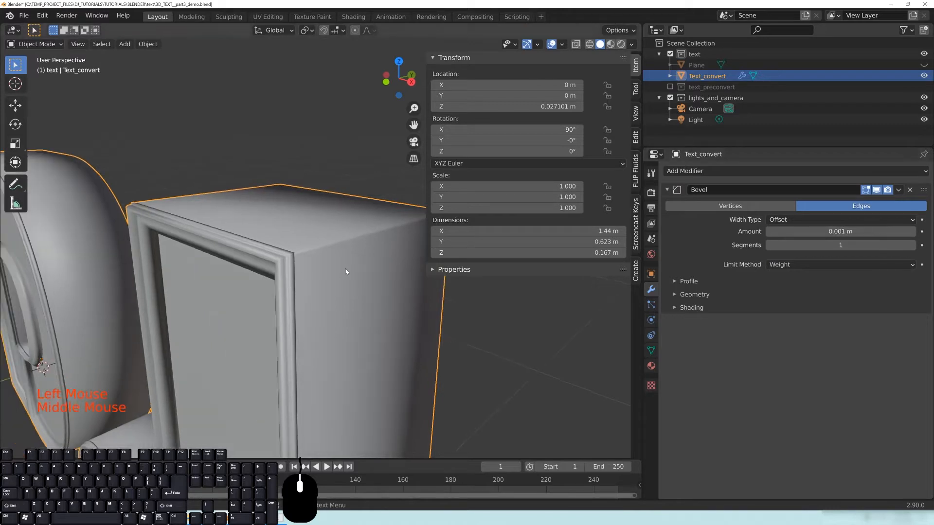
shift+drag(778, 231, 780, 231)
Step: Examine the bevelled corners of the letters from a distance and up close
scroll(379, 292, down, 7)
middle_drag(384, 292, 250, 231)
scroll(317, 273, up, 3)
scroll(308, 334, down, 5)
scroll(347, 312, down, 4)
shift+middle_drag(347, 313, 359, 308)
scroll(331, 299, down, 1)
scroll(293, 287, up, 8)
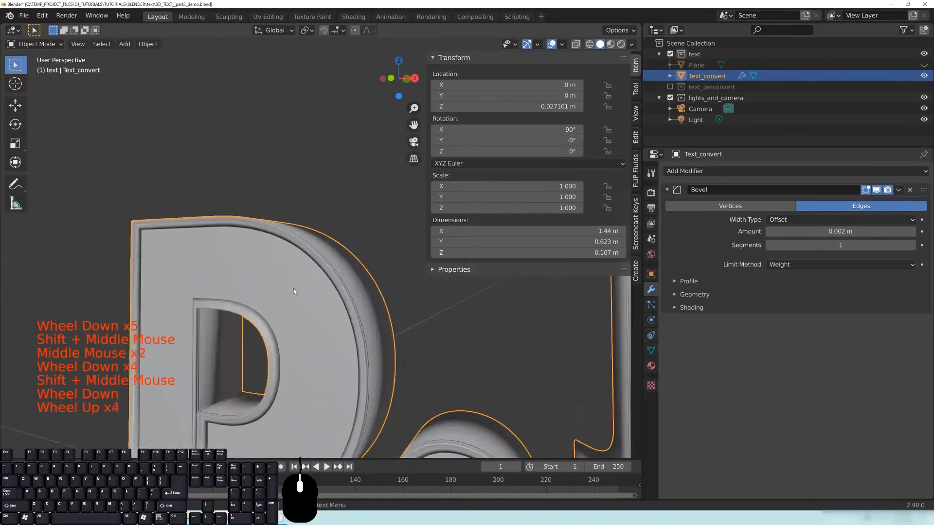
middle_drag(271, 280, 396, 296)
scroll(318, 294, down, 4)
shift+middle_drag(209, 342, 347, 227)
scroll(292, 235, up, 3)
scroll(389, 269, up, 2)
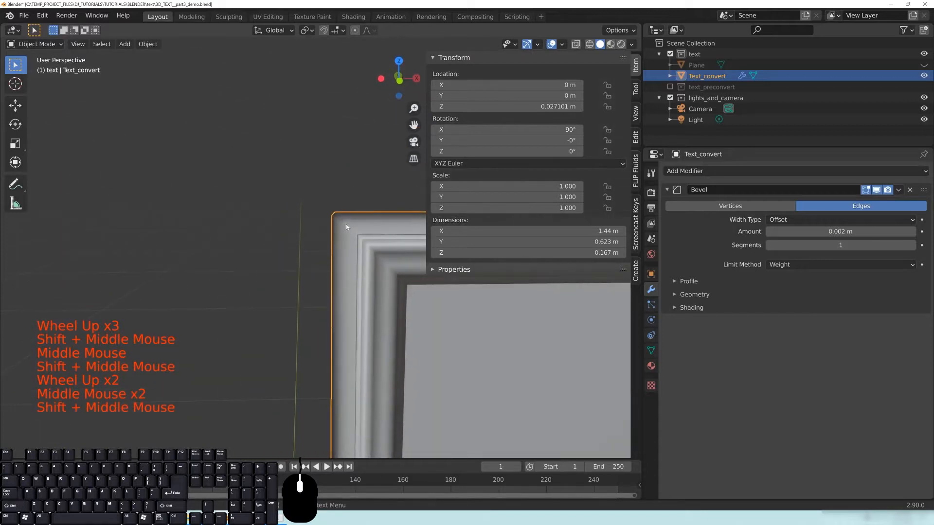
Step: Raise the Bevel modifier's segments to 13 to round the corner edges smoothly
click(910, 245)
click(910, 245)
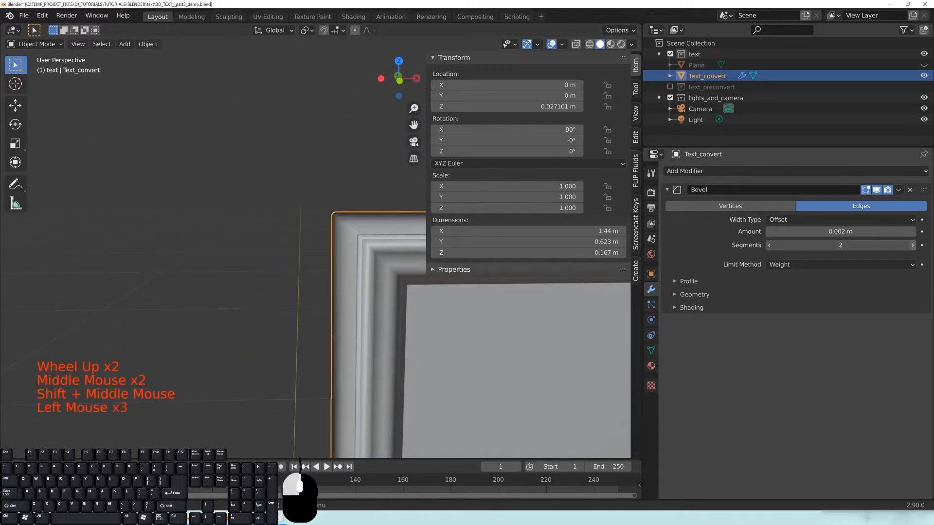
scroll(405, 289, up, 5)
shift+middle_drag(375, 246, 284, 264)
click(912, 245)
click(912, 245)
click(912, 245)
click(913, 245)
click(912, 245)
click(912, 245)
click(912, 245)
click(912, 245)
click(912, 245)
click(912, 245)
click(912, 245)
Step: Set the Bevel modifier's amount to 0.001 m while viewing a top corner up close
middle_drag(292, 253, 277, 270)
scroll(291, 273, down, 9)
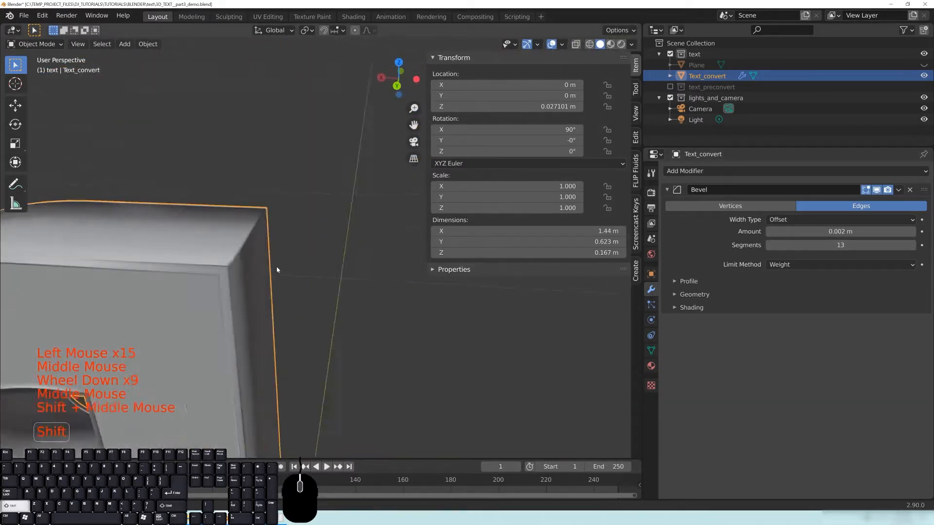
scroll(277, 269, up, 4)
shift+drag(846, 232, 831, 232)
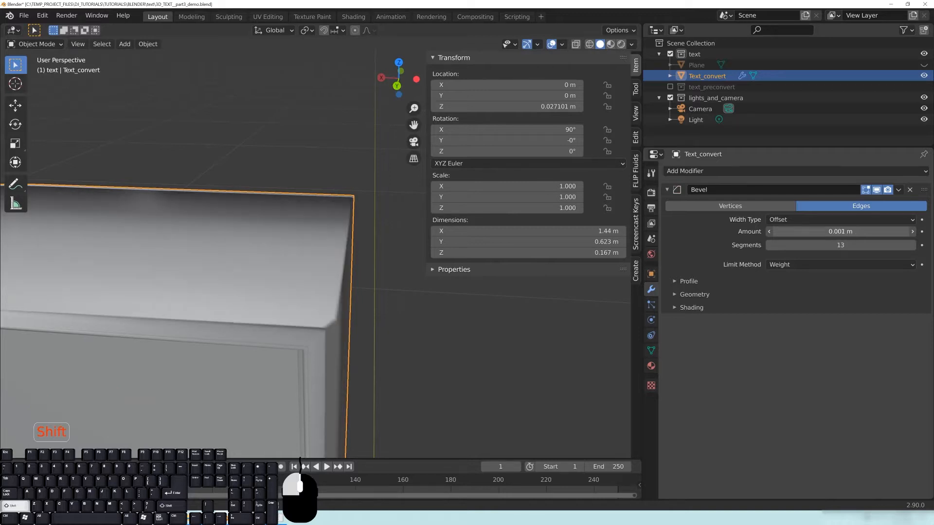
Step: Review the bevelled letters from both sides and collapse the Bevel modifier's settings
middle_drag(607, 321, 185, 305)
shift+scroll(539, 342, up, 1)
shift+middle_drag(550, 345, 369, 316)
scroll(298, 309, down, 9)
shift+middle_drag(369, 315, 385, 333)
scroll(363, 320, up, 6)
scroll(310, 323, up, 3)
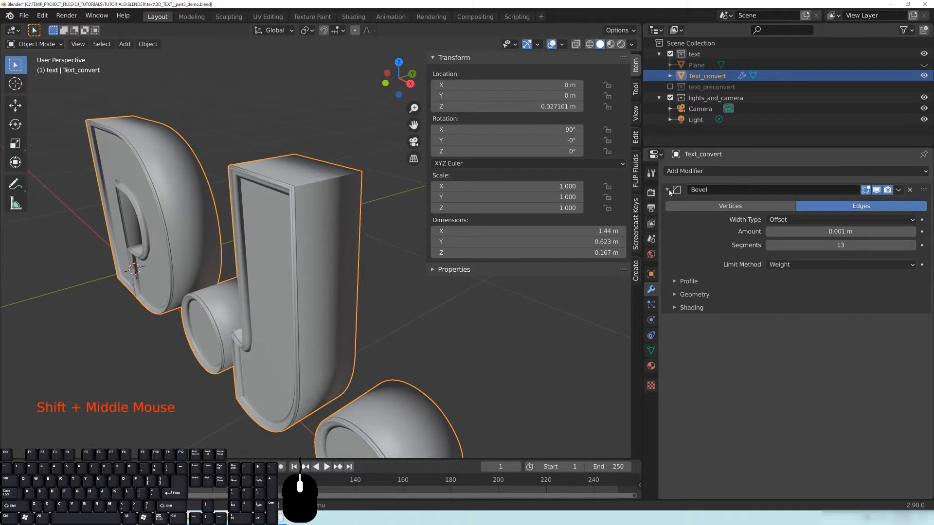
click(669, 190)
shift+middle_drag(263, 282, 358, 222)
shift+middle_drag(198, 207, 369, 291)
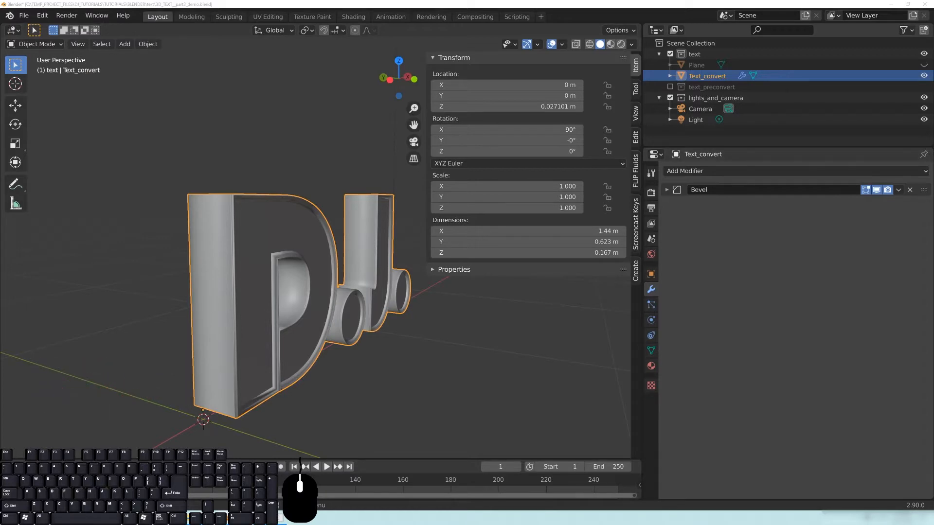
Step: Switch to the Shading workspace and display the text in Material Preview shading
click(353, 17)
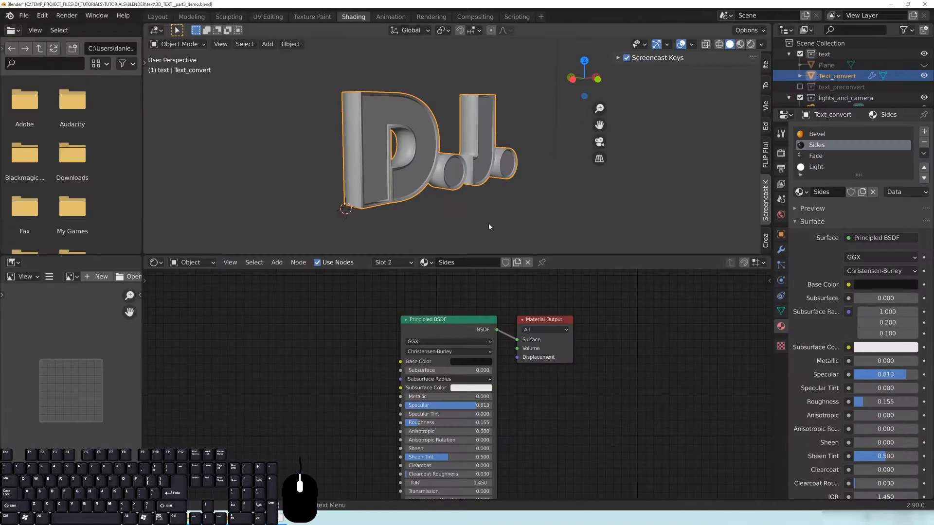
scroll(386, 180, up, 6)
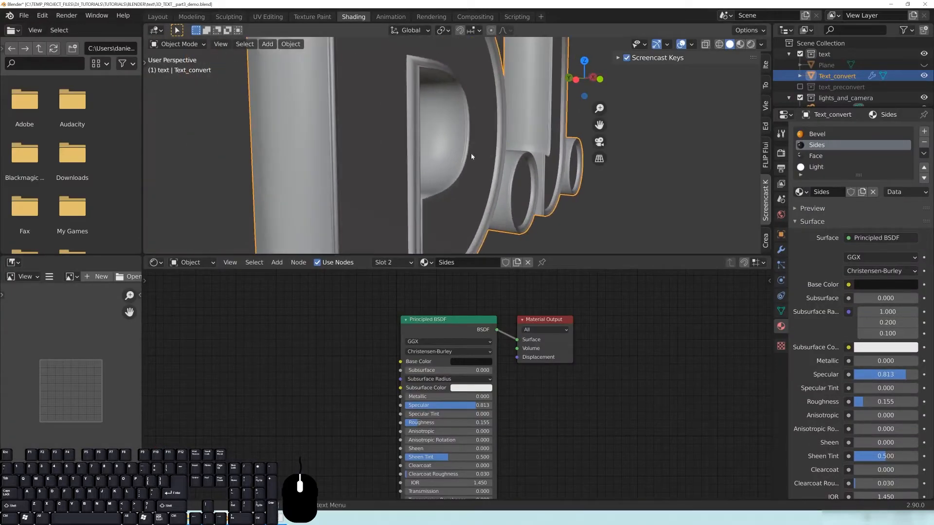
key(z)
click(429, 220)
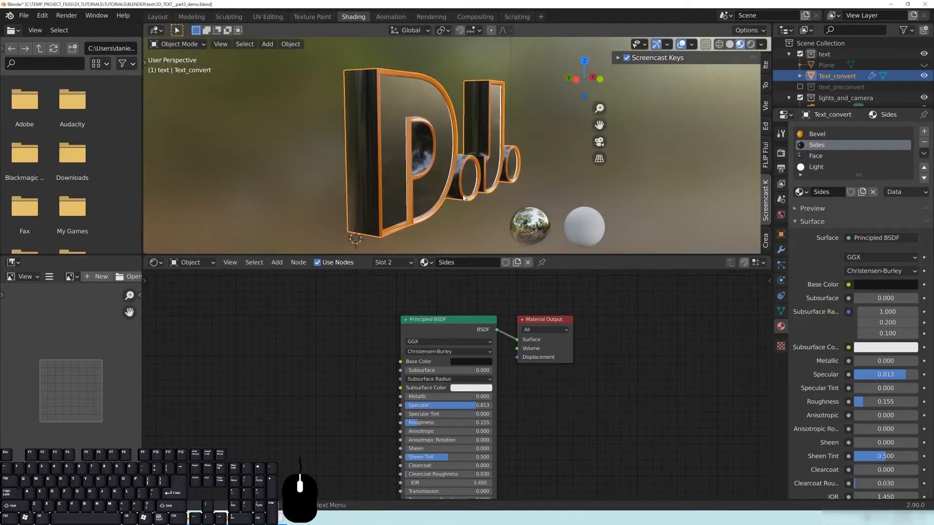
Step: Examine how the dark sides and orange trim of the letters reflect the environment from several angles
scroll(481, 185, up, 3)
middle_drag(481, 186, 437, 175)
scroll(426, 166, down, 3)
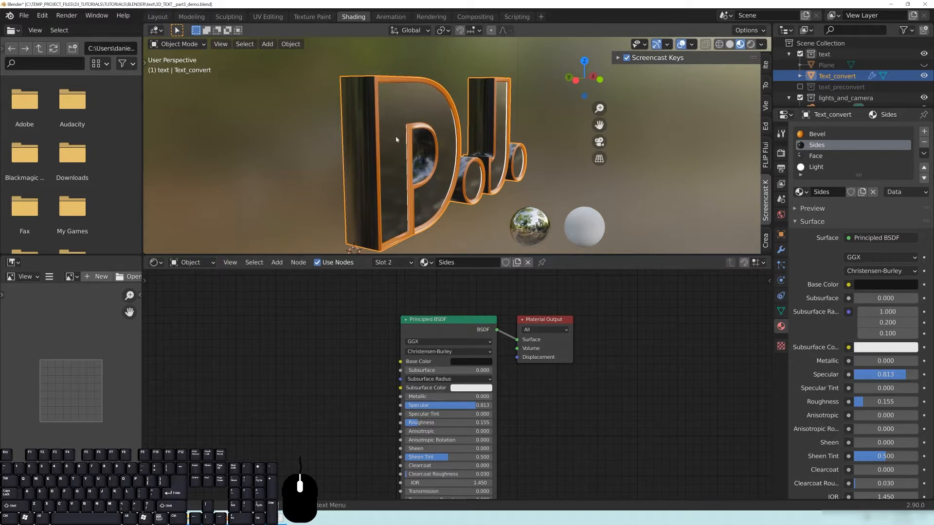
mouse_move(432, 156)
middle_down()
mouse_move(378, 146)
mouse_move(486, 136)
mouse_move(447, 141)
mouse_move(456, 141)
mouse_move(443, 144)
mouse_move(450, 164)
mouse_move(435, 163)
middle_up()
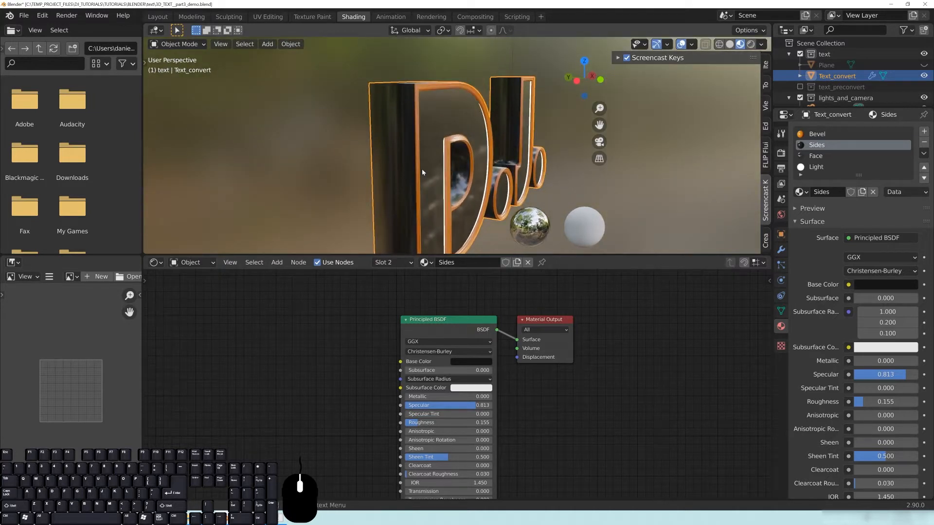
mouse_move(425, 171)
middle_down()
mouse_move(370, 185)
mouse_move(406, 170)
middle_up()
shift+middle_drag(486, 158, 647, 155)
middle_drag(407, 120, 419, 136)
shift+middle_drag(348, 110, 413, 146)
scroll(379, 114, up, 2)
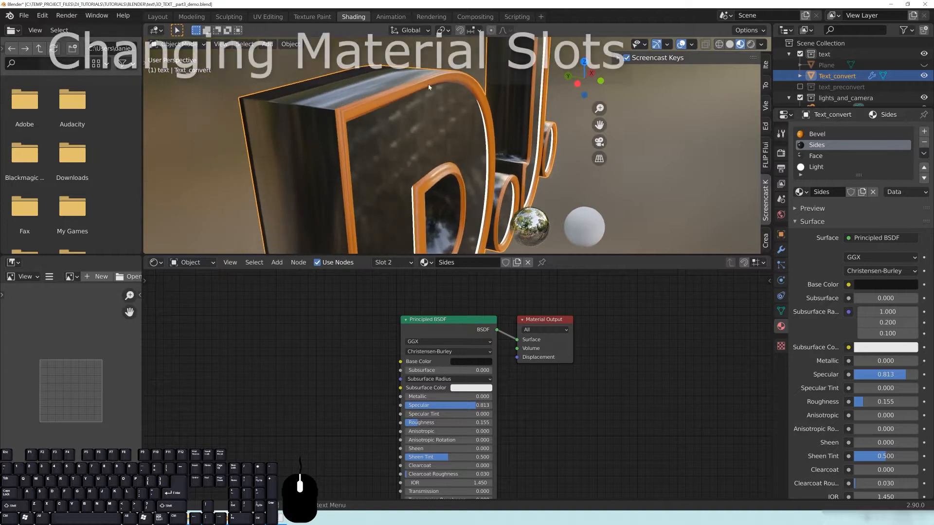
Step: Select the Bevel material slot and check the letters' trim and the slot assignment options in Edit Mode, returning to Object Mode
click(826, 134)
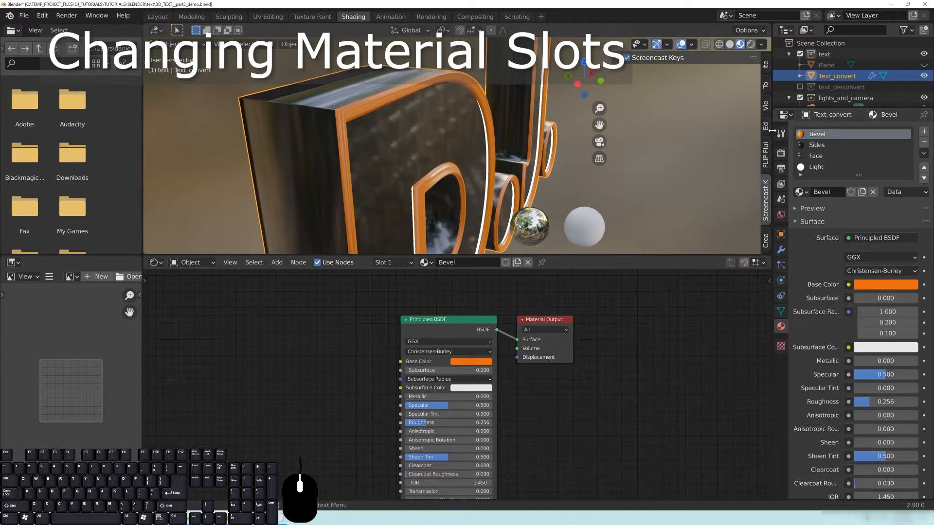
middle_drag(359, 180, 348, 150)
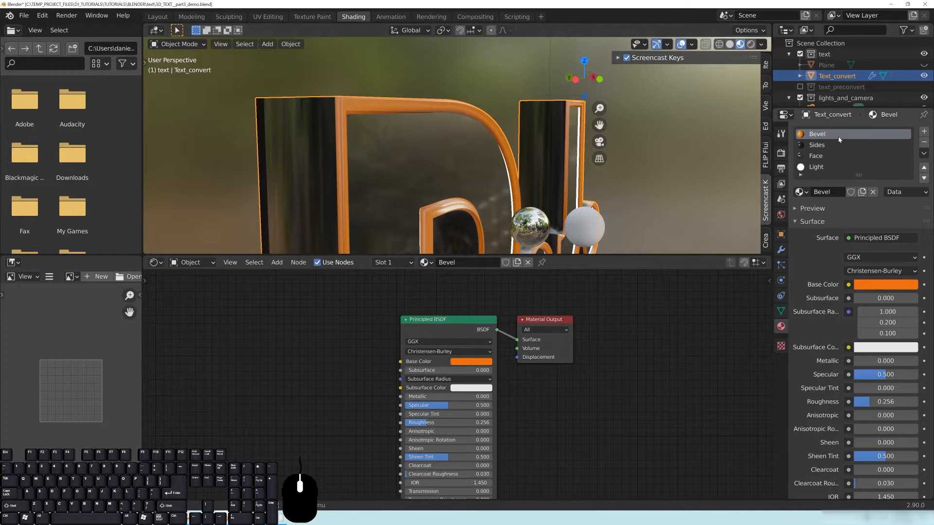
middle_drag(381, 197, 407, 161)
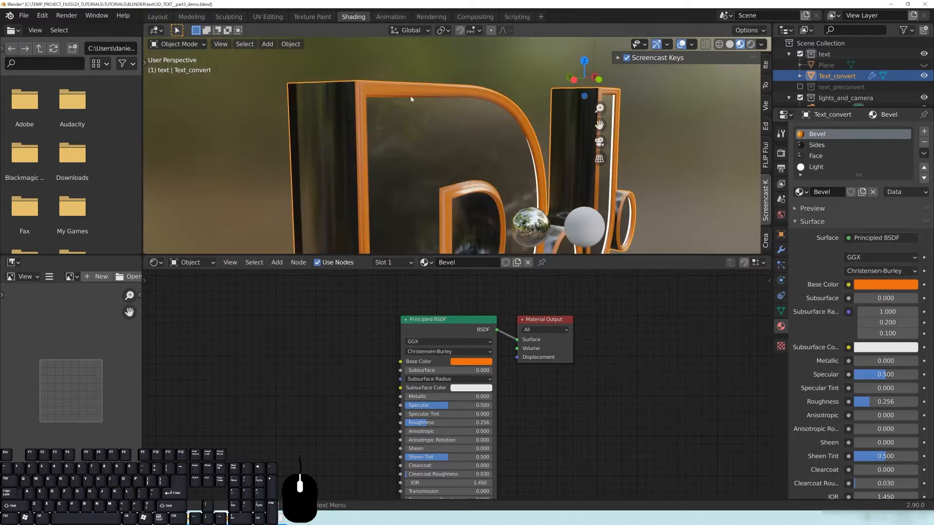
middle_drag(410, 98, 428, 115)
key(Tab)
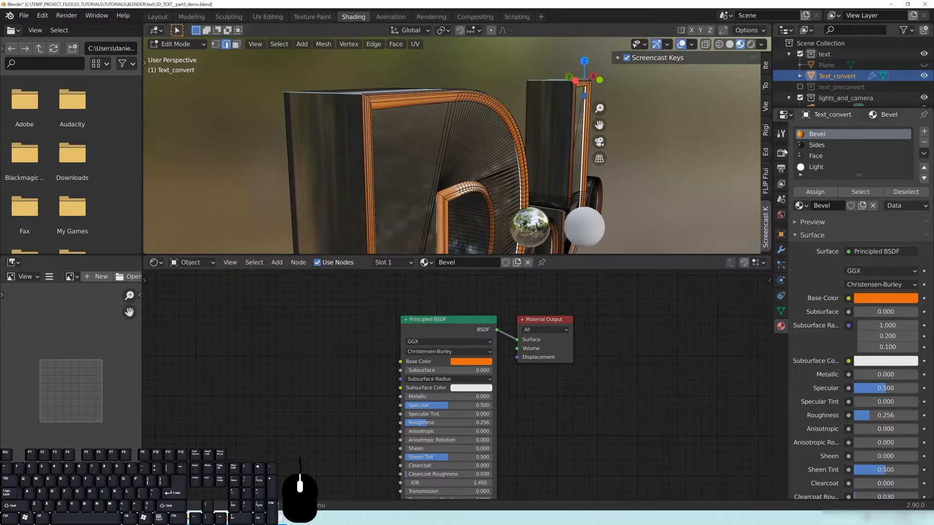
key(Tab)
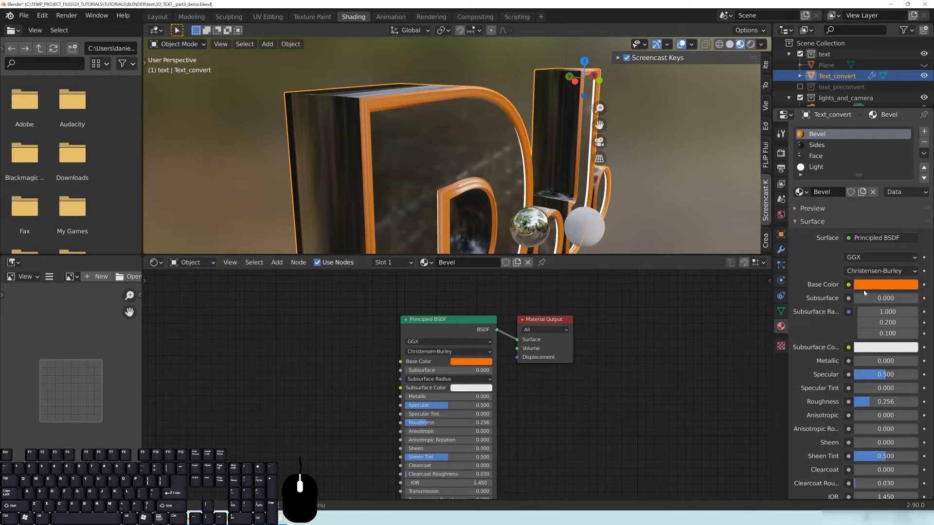
Step: Give the Bevel material a fake user and assign the Sides material to the first slot instead
click(851, 192)
click(800, 192)
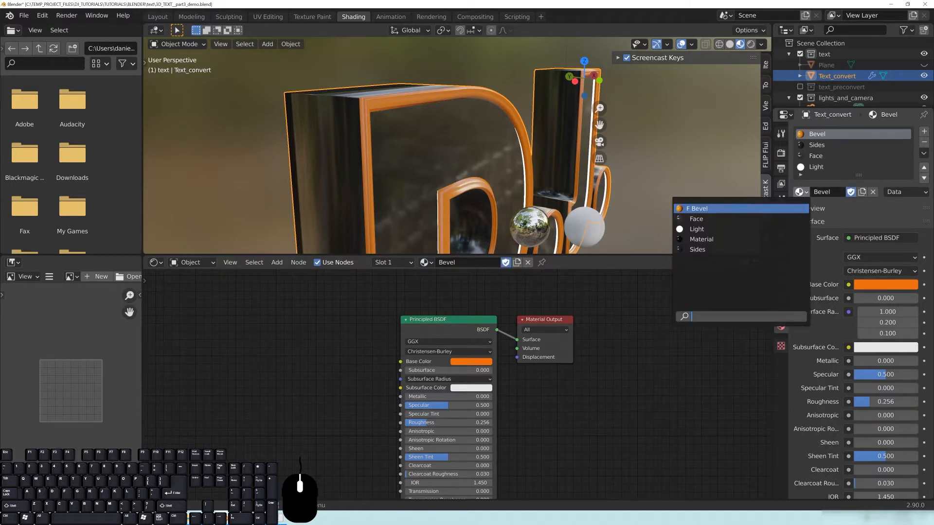
click(697, 250)
middle_drag(424, 139, 394, 129)
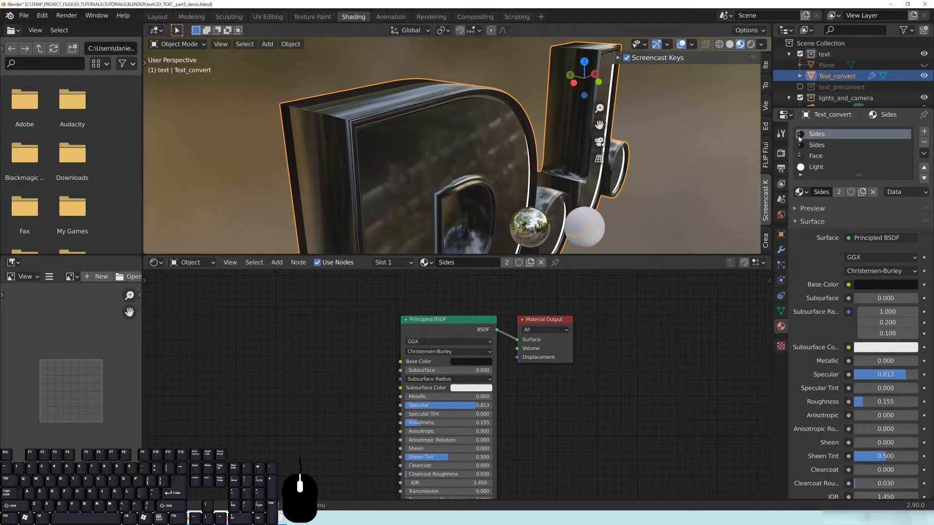
Step: Compare the first and second material slots and examine the letters' bevelled edges with the shared Sides material
click(817, 147)
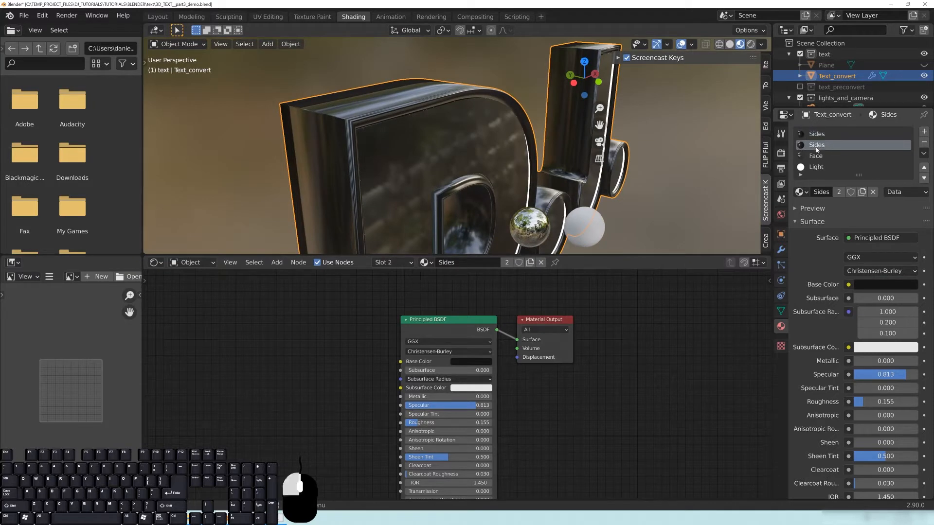
click(817, 136)
click(816, 146)
click(820, 136)
click(816, 146)
click(822, 135)
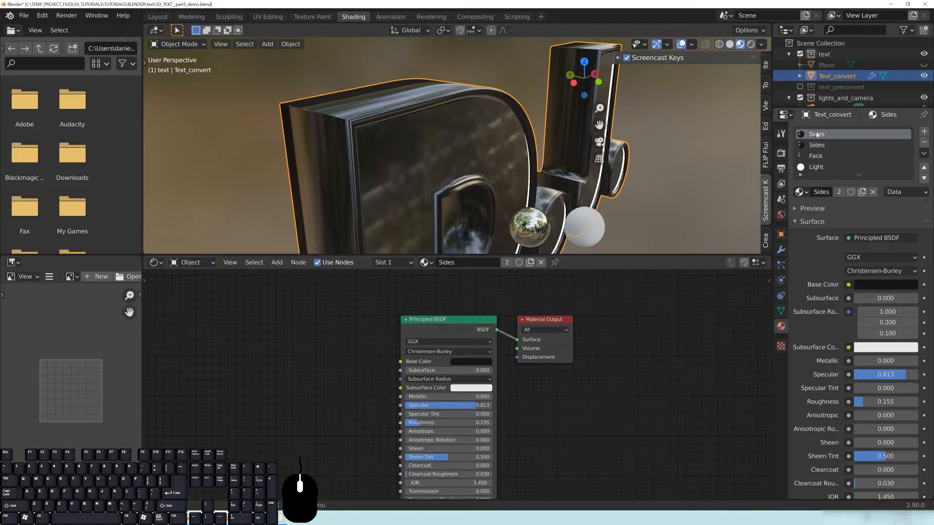
middle_drag(411, 151, 425, 169)
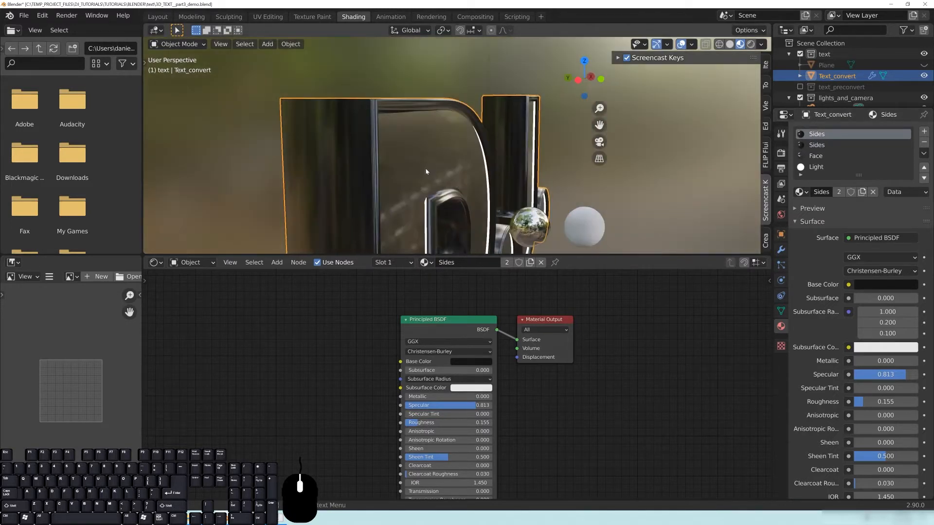
Step: Select the Face material slot to show its shader nodes, and save the file
click(819, 156)
middle_drag(354, 354, 328, 333)
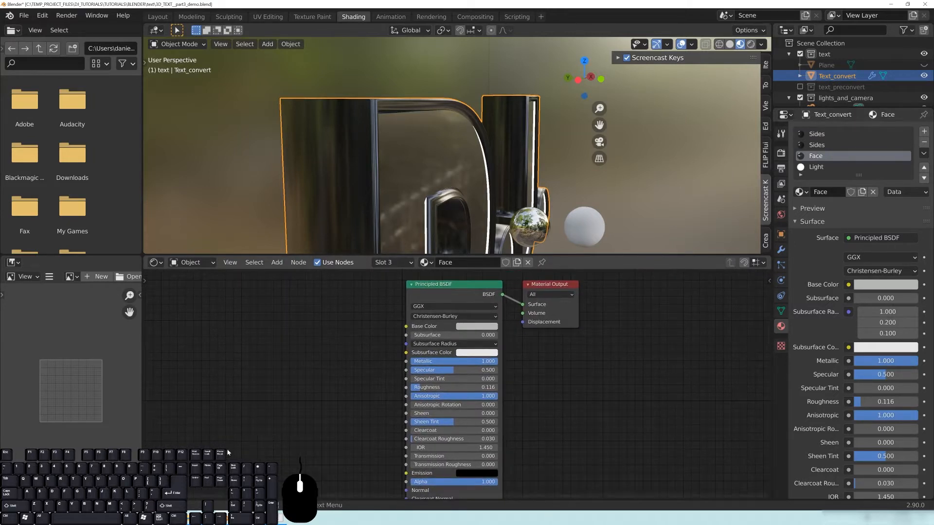
middle_drag(418, 141, 380, 172)
middle_drag(370, 121, 394, 140)
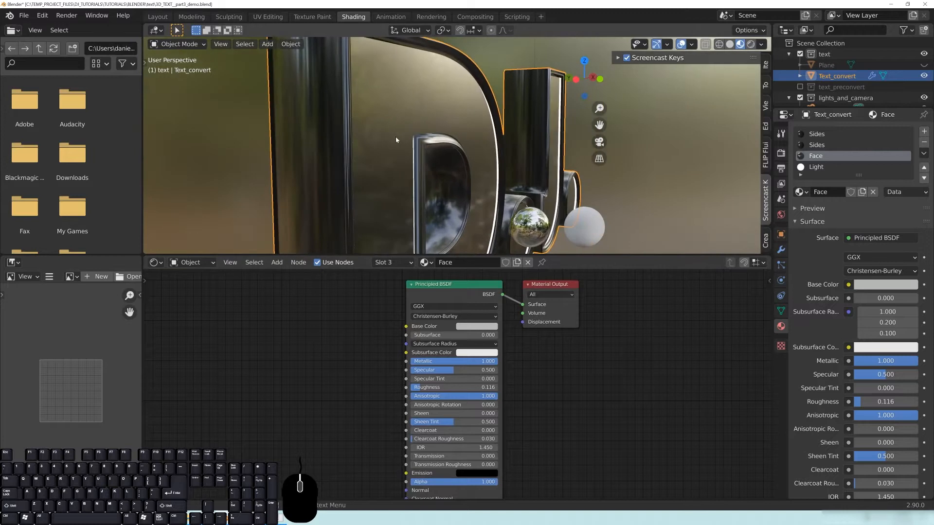
middle_drag(209, 378, 337, 377)
click(590, 297)
middle_drag(165, 460, 320, 402)
key(ctrl+s)
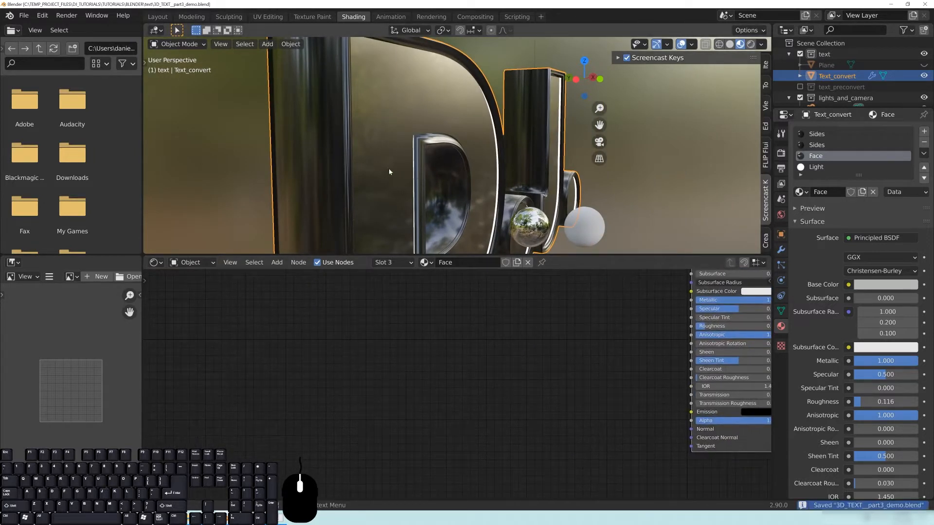
Step: Add a Musgrave Texture node to the Face material, well ahead of the Principled BSDF node
middle_drag(408, 130, 439, 127)
key(z)
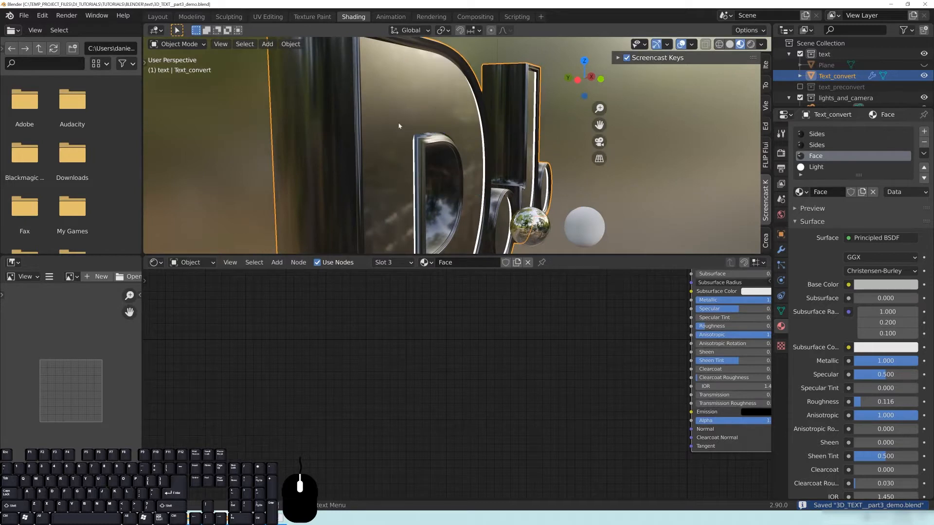
middle_drag(373, 131, 347, 99)
scroll(413, 133, down, 2)
middle_drag(389, 363, 242, 422)
middle_drag(416, 414, 448, 353)
middle_drag(216, 406, 340, 389)
key(shift+a)
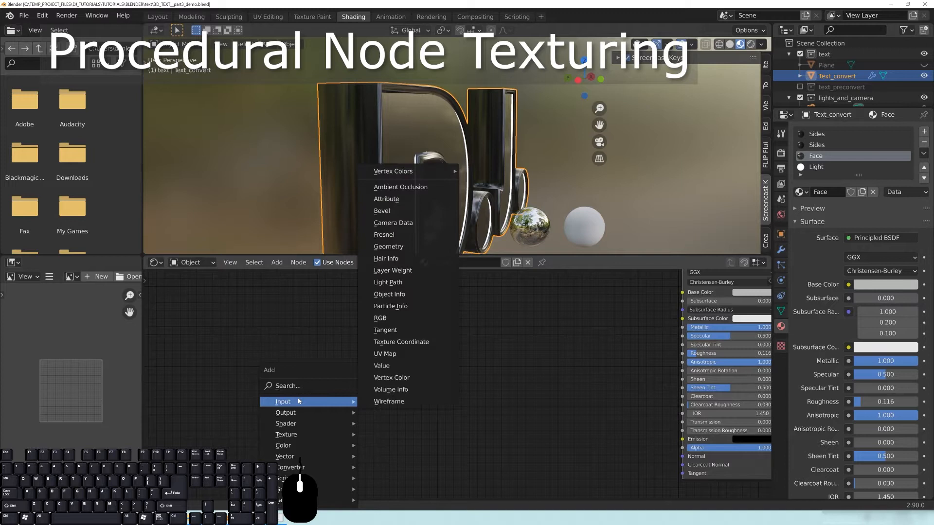
mouse_move(290, 434)
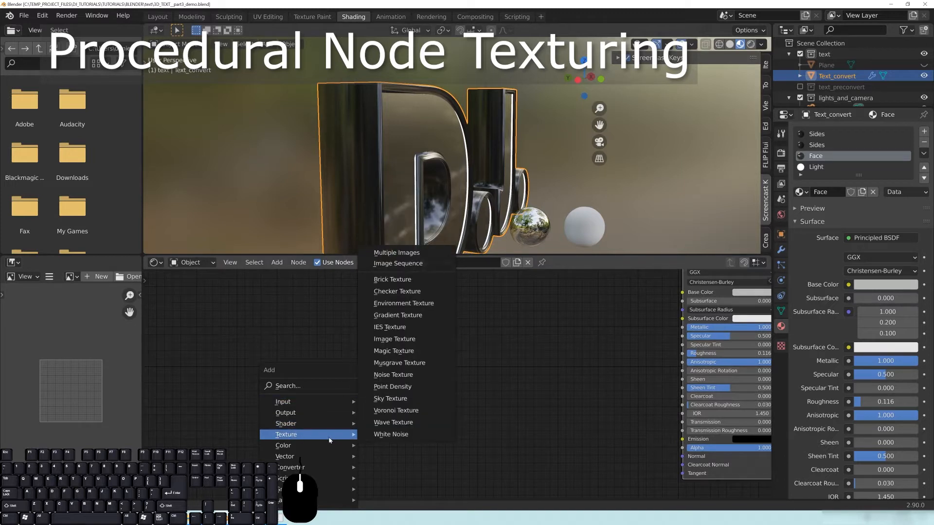
key(shift+a)
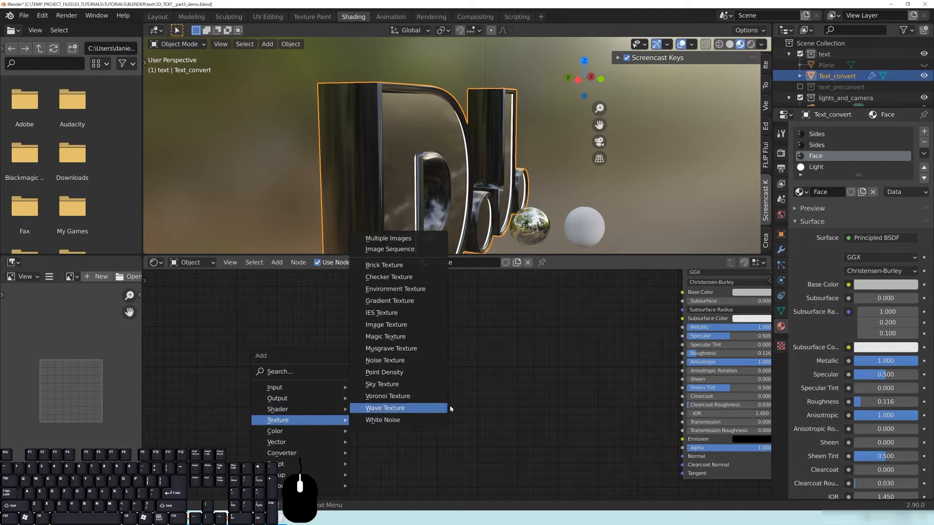
click(411, 355)
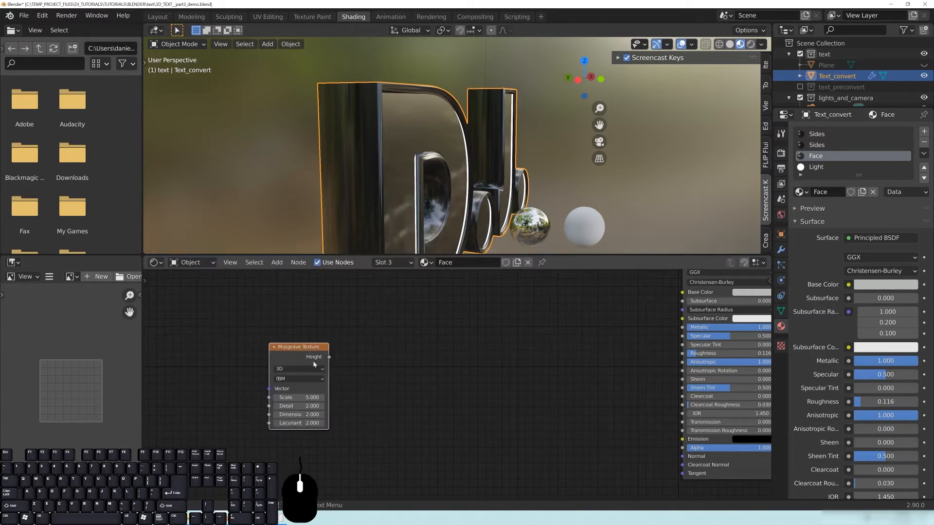
click(355, 327)
Step: Reposition the unconnected Musgrave Texture node in the open area of the node tree
drag(358, 332, 334, 344)
click(415, 353)
middle_drag(401, 355, 479, 347)
scroll(467, 347, up, 3)
drag(420, 324, 375, 332)
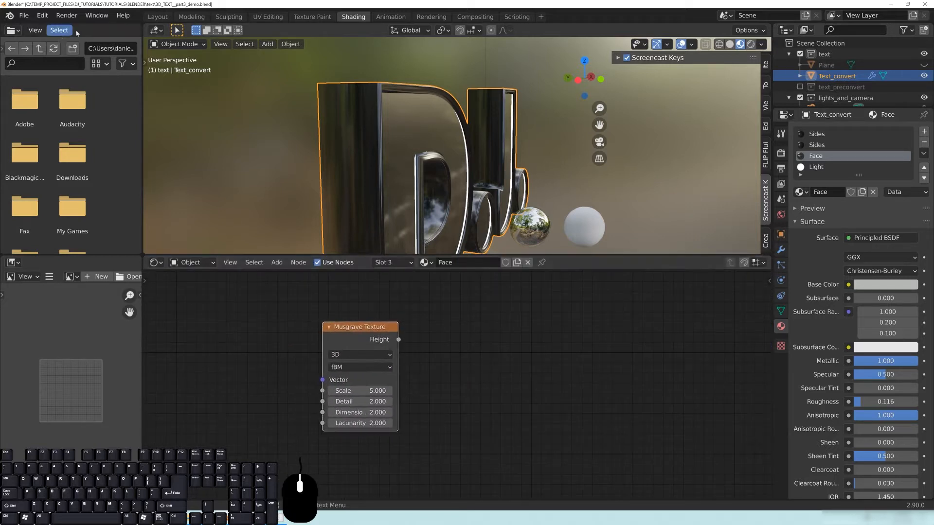
Step: Search the Preferences add-ons for "node", check that Node Wrangler is enabled, and close the Preferences
click(42, 16)
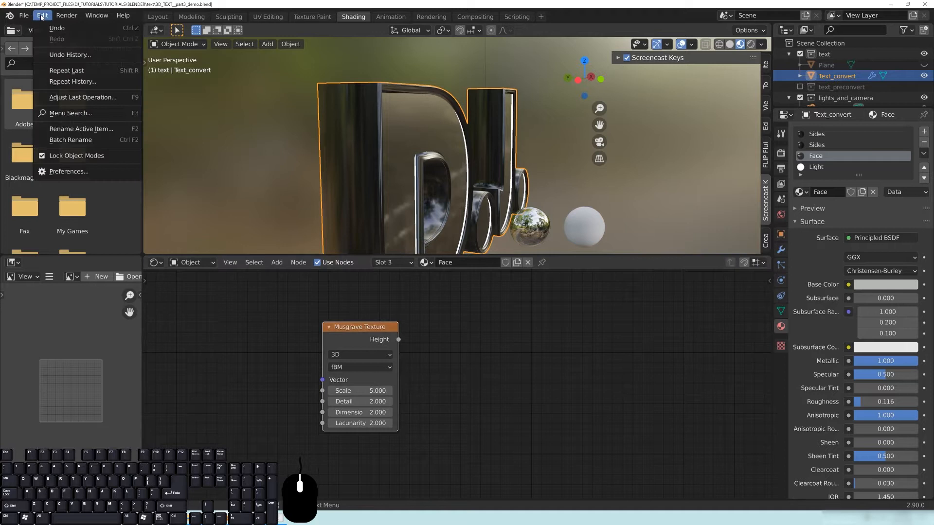
click(42, 16)
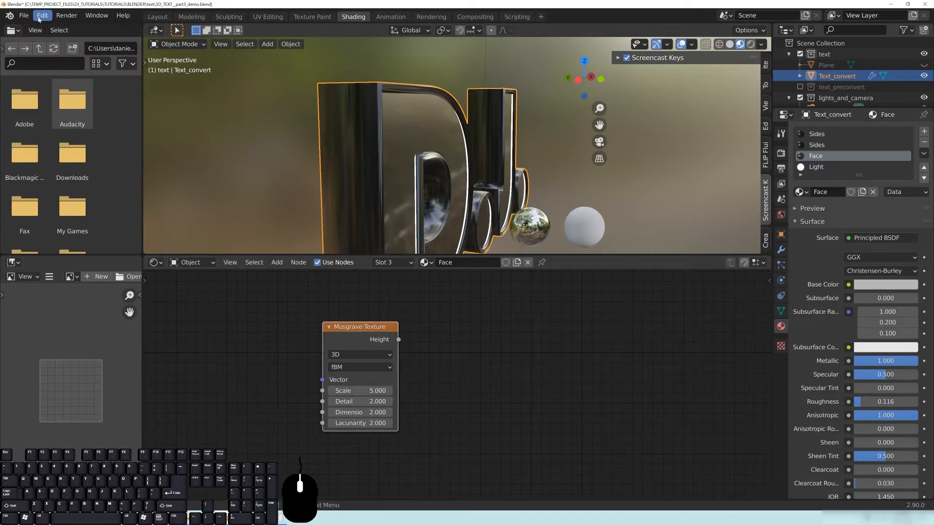
click(42, 16)
click(64, 171)
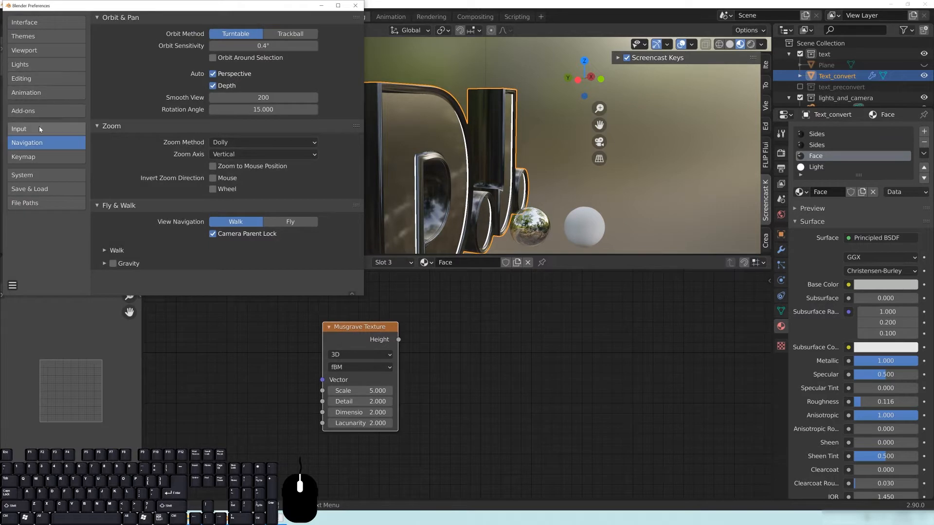
click(29, 112)
click(300, 34)
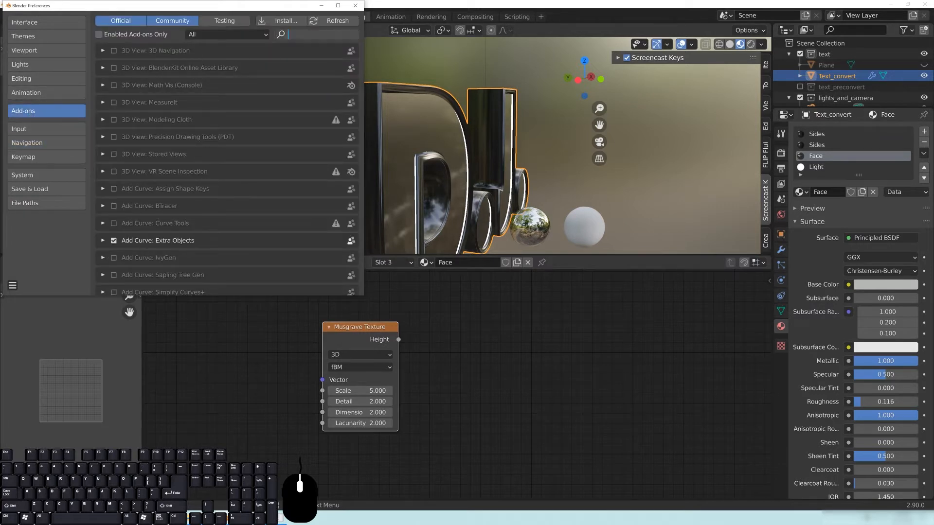
text(node)
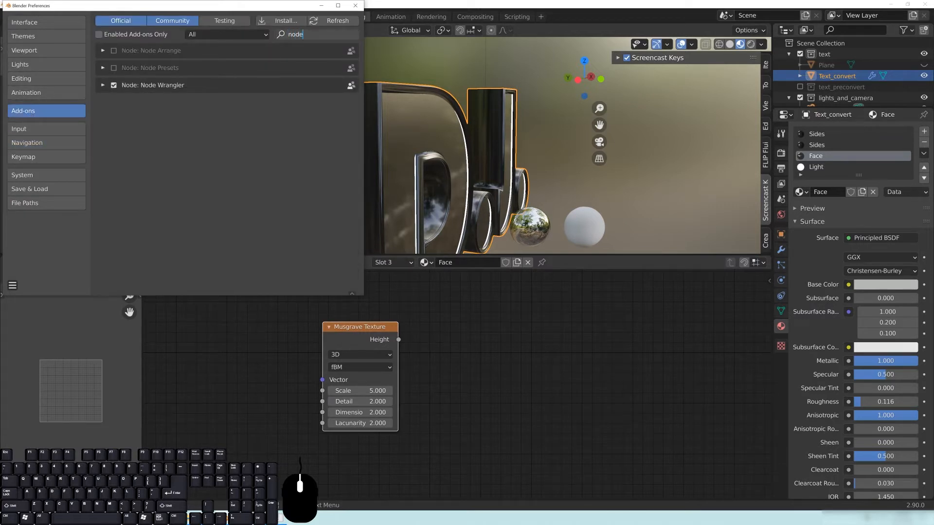
click(115, 84)
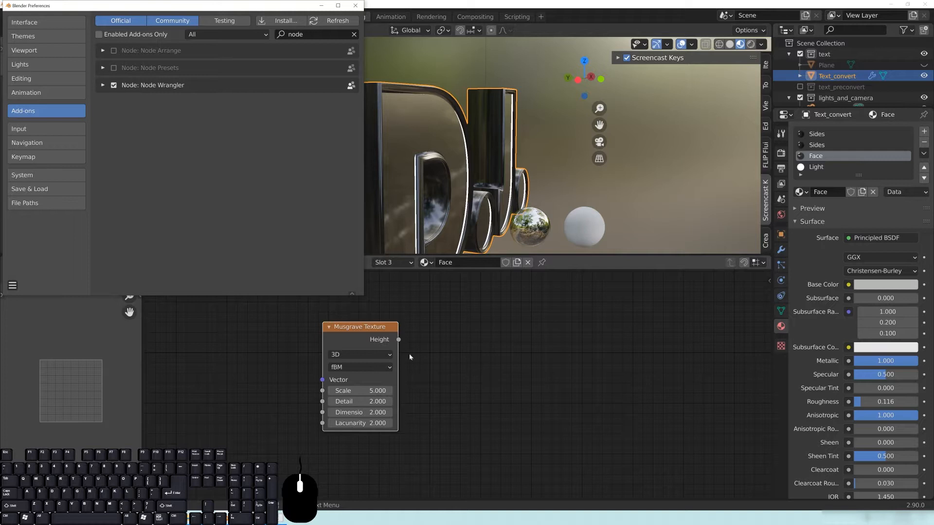
click(354, 7)
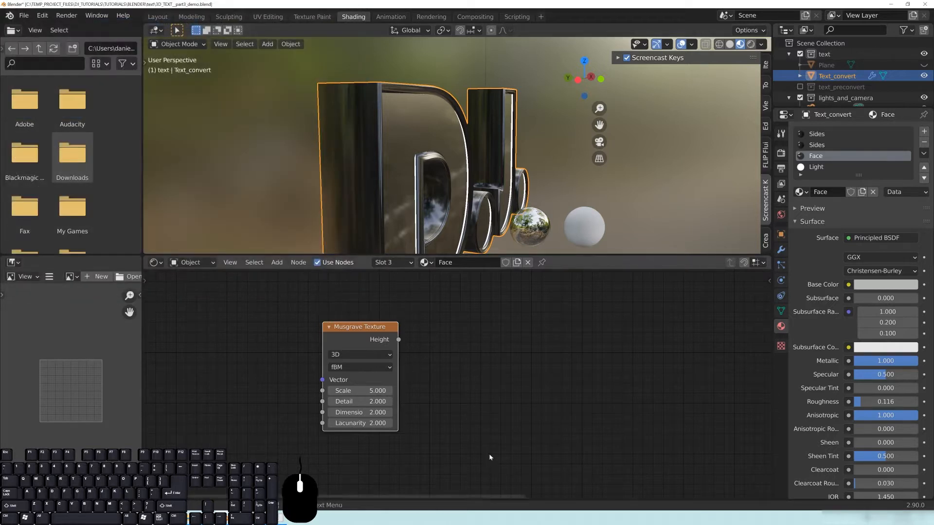
Step: Preview the Musgrave Texture on the letters' faces with a Node Wrangler Viewer node
mouse_move(356, 328)
mouse_down()
mouse_move(331, 335)
mouse_move(369, 336)
mouse_up()
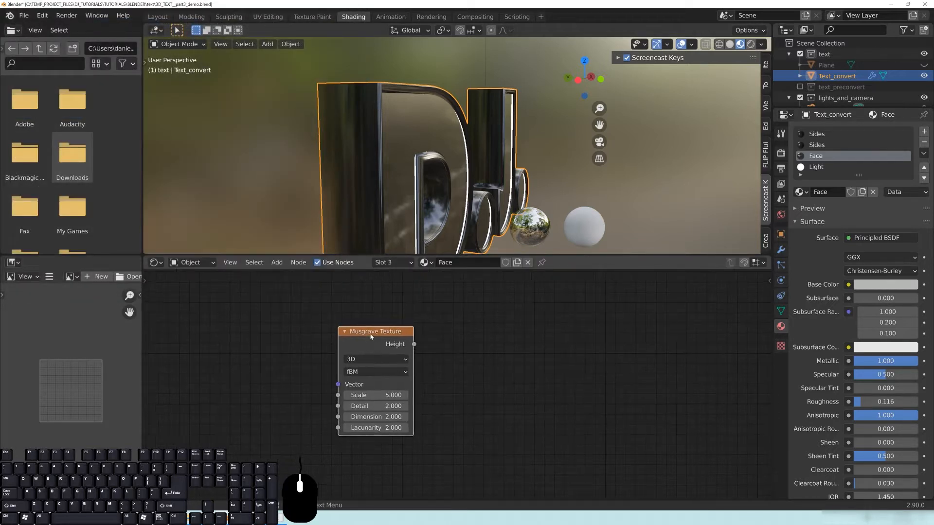
ctrl+shift+click(451, 379)
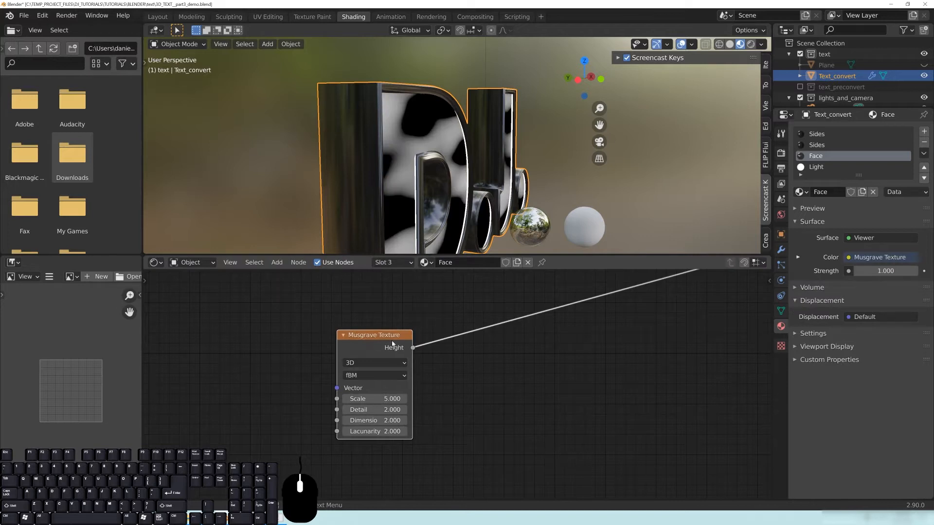
mouse_move(382, 335)
mouse_down()
mouse_move(417, 335)
mouse_move(393, 337)
mouse_up()
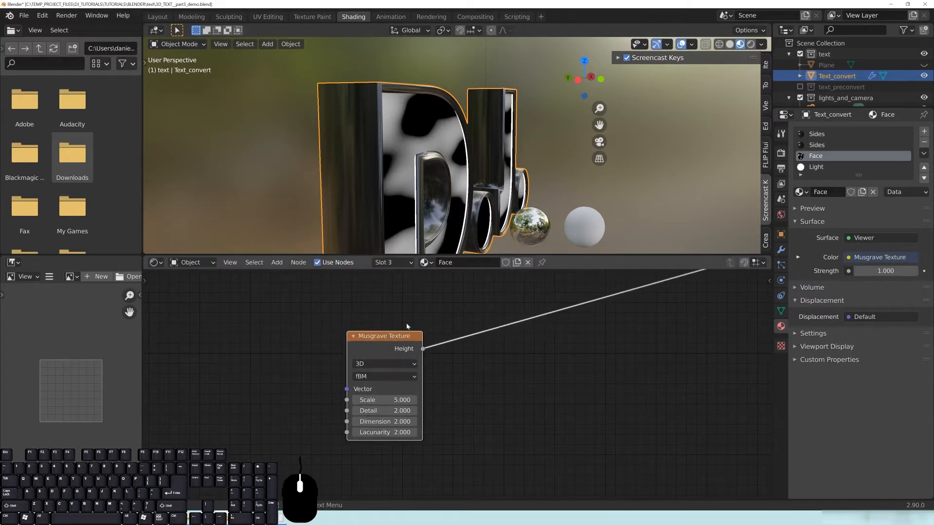
scroll(633, 381, down, 4)
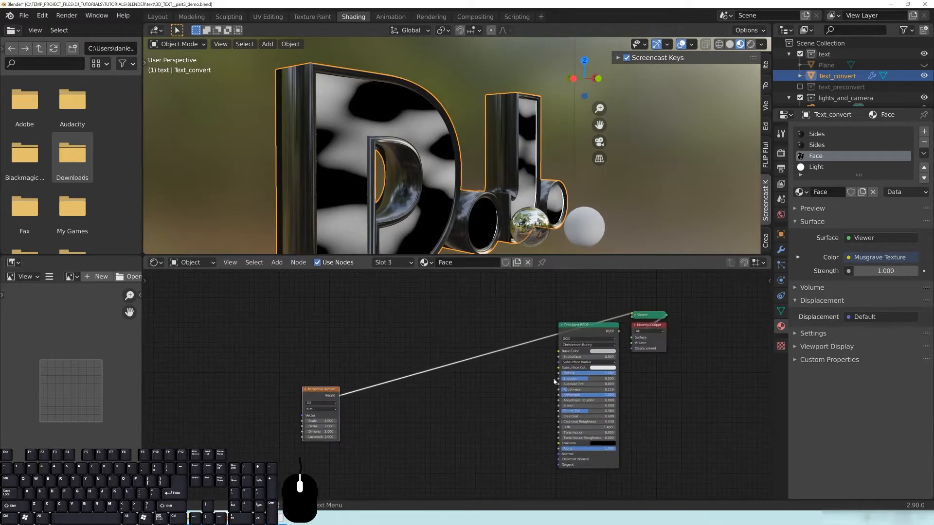
Step: Move the Viewer node above and away from the Principled BSDF, and shift the Principled BSDF slightly lower
drag(654, 317, 506, 296)
drag(580, 324, 553, 349)
middle_drag(365, 189, 302, 190)
shift+middle_drag(302, 189, 393, 168)
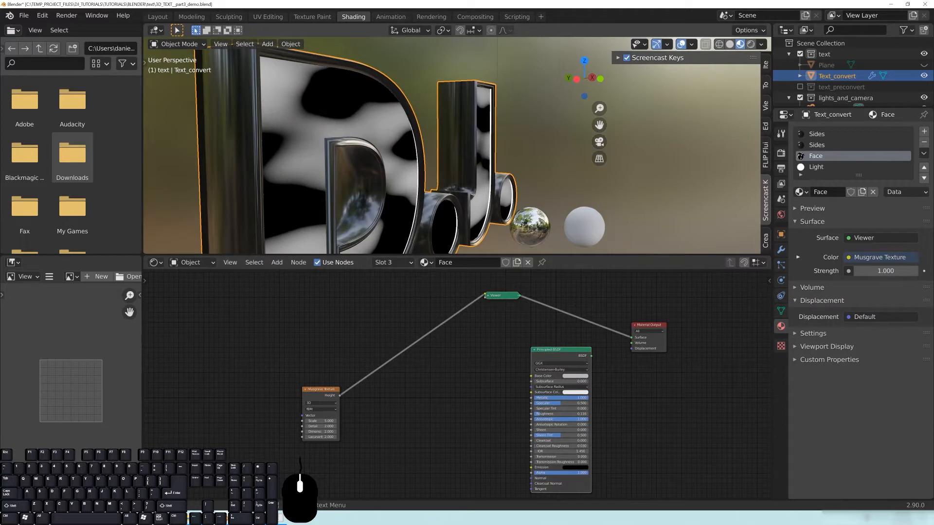
Step: Check the Auto Depth option in the Navigation preferences, and close the Preferences
click(43, 16)
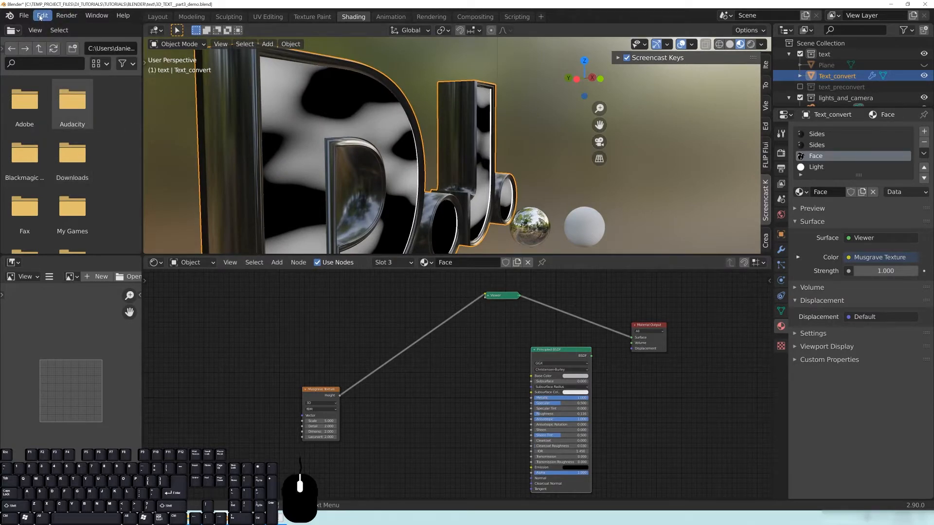
click(43, 15)
click(69, 171)
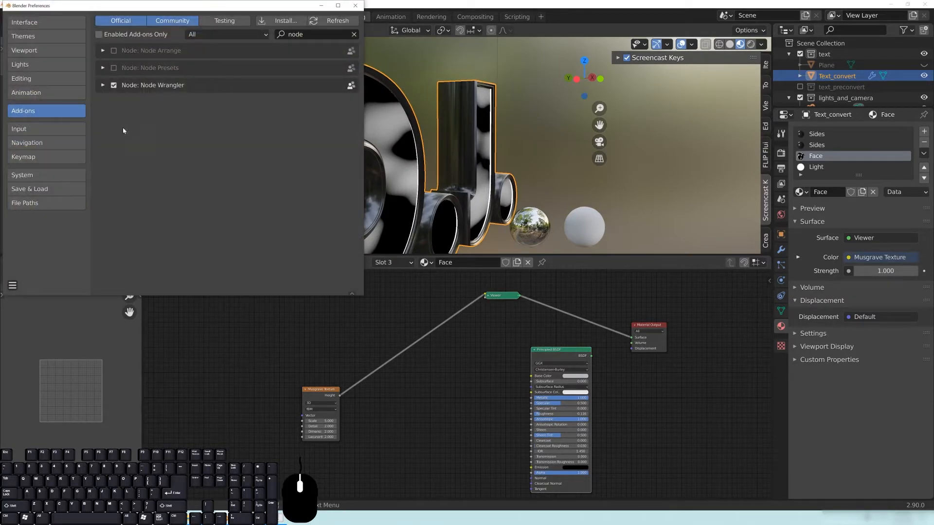
click(27, 143)
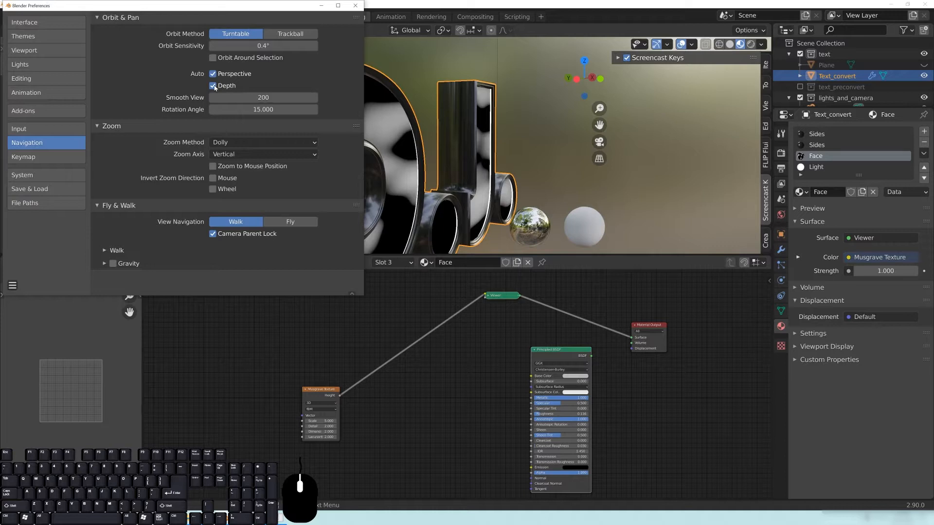
click(359, 7)
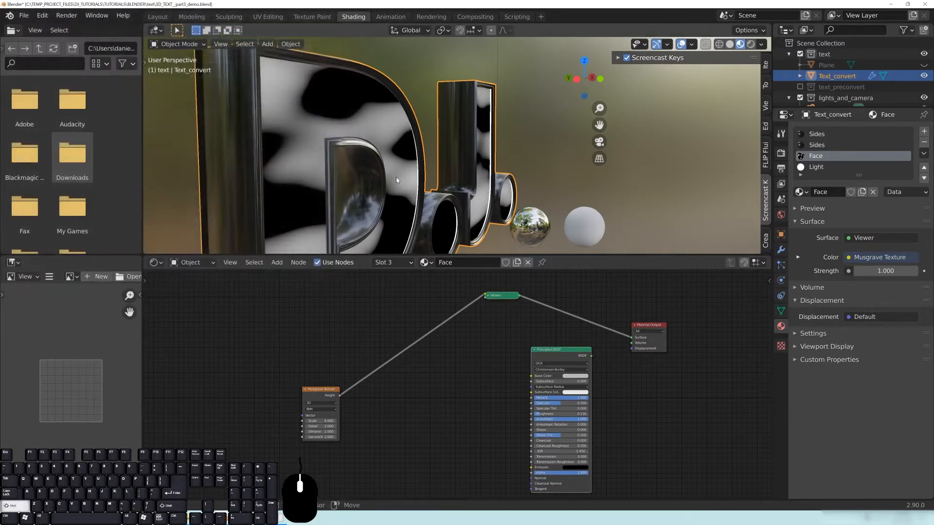
Step: Turn the Screencast Keys display back on in the 3D viewport
scroll(419, 154, down, 5)
scroll(423, 165, up, 7)
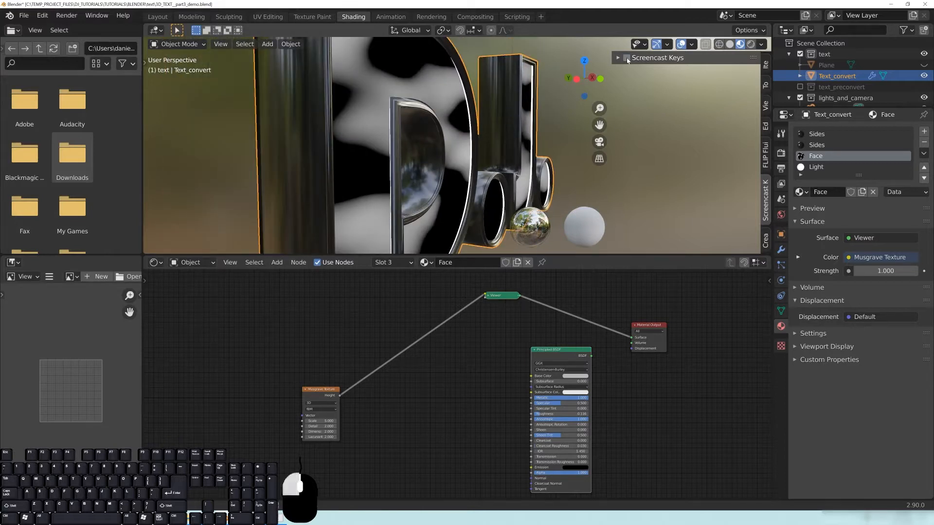
click(626, 59)
middle_drag(402, 208, 461, 244)
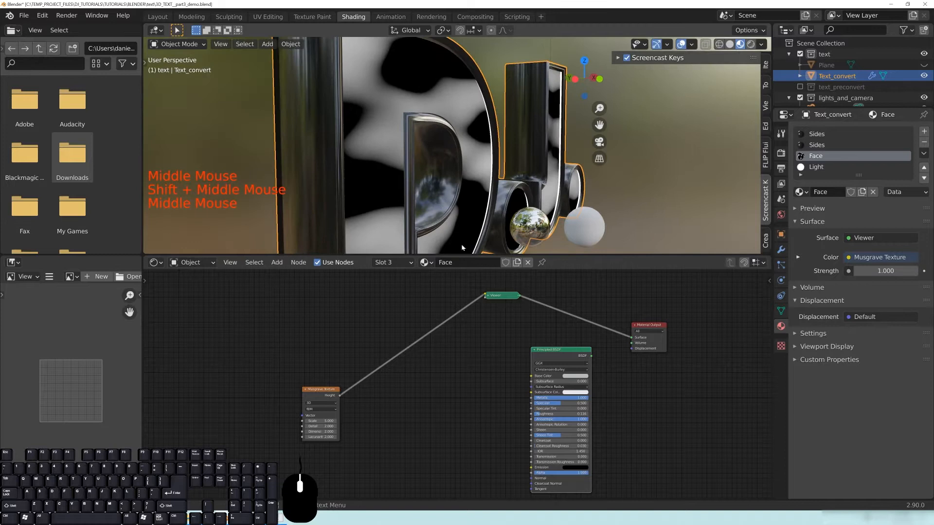
Step: Switch the preview to the Principled BSDF and back to the Musgrave Texture, moving both nodes to new places
drag(325, 398, 280, 392)
ctrl+shift+click(281, 392)
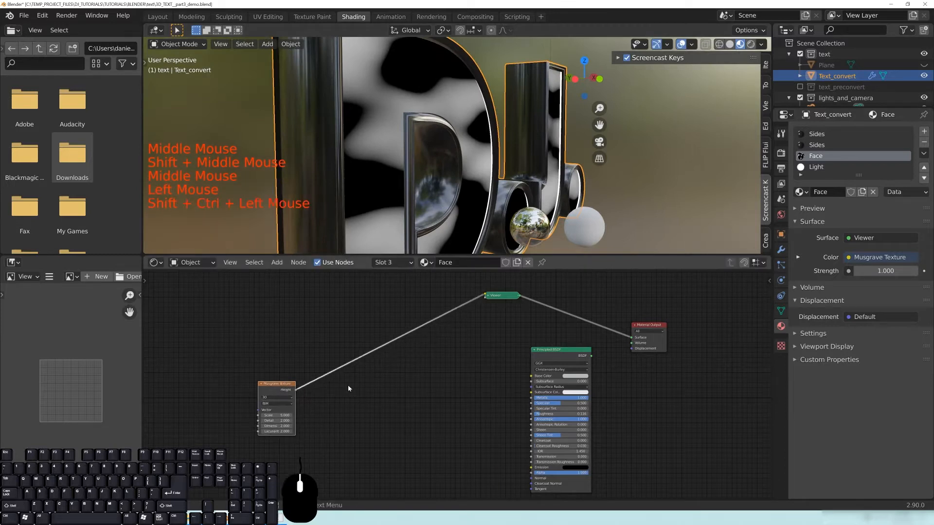
ctrl+shift+click(564, 354)
drag(565, 355, 542, 321)
click(319, 359)
ctrl+shift+click(277, 389)
drag(276, 389, 298, 360)
Step: Set the Musgrave Texture's Scale to 34.6 and check the finer pattern on the letters' faces
middle_drag(399, 125, 487, 92)
scroll(442, 388, up, 6)
middle_drag(335, 399, 422, 410)
scroll(418, 410, up, 3)
middle_drag(328, 380, 391, 389)
drag(336, 399, 394, 399)
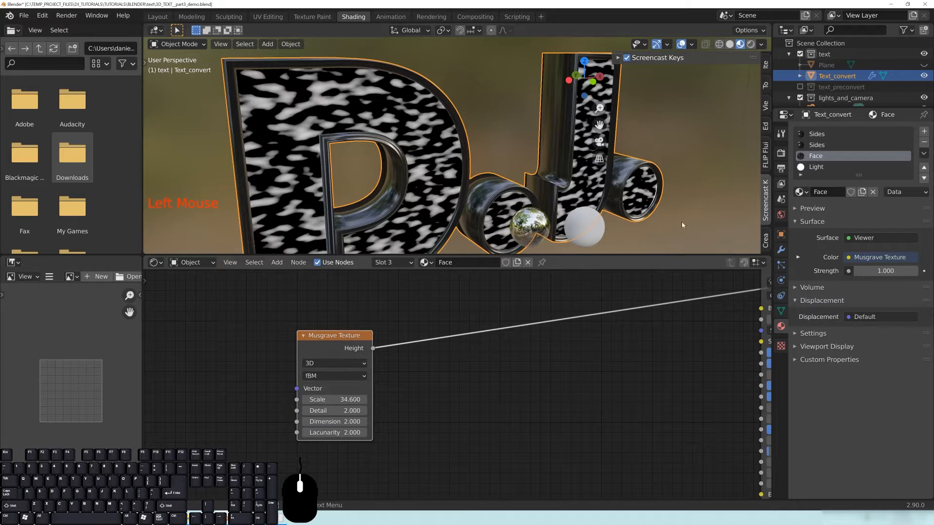
middle_drag(427, 160, 455, 159)
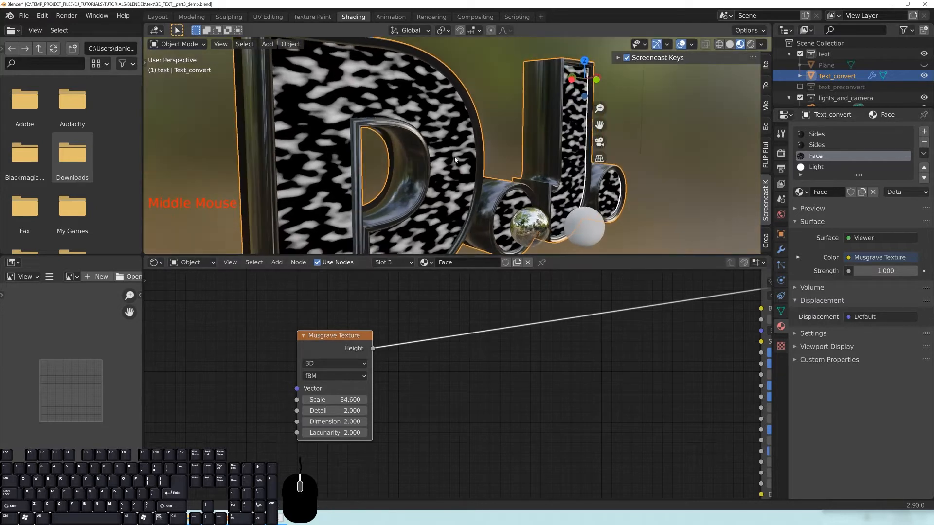
Step: Apply the text object's scale and check the Musgrave pattern on the letters' faces
scroll(367, 114, down, 3)
middle_drag(367, 113, 429, 143)
scroll(429, 144, up, 2)
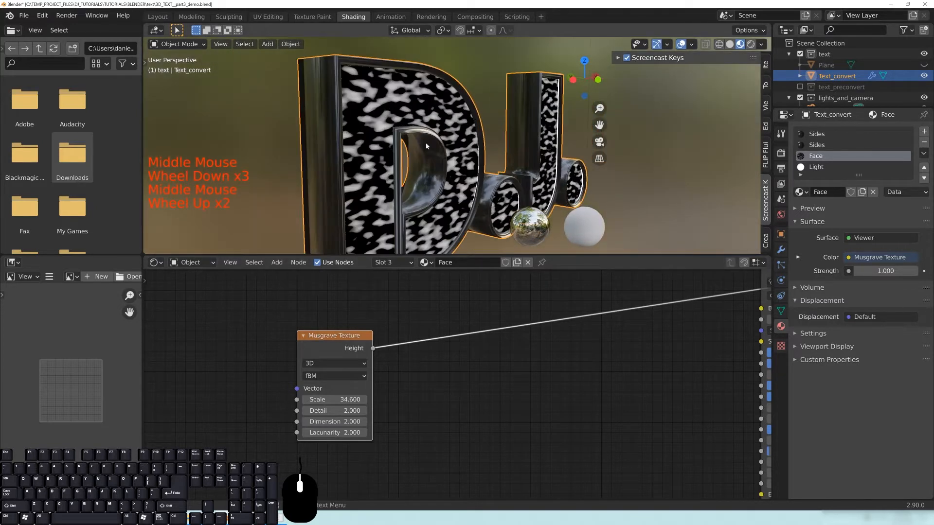
key(ctrl+a)
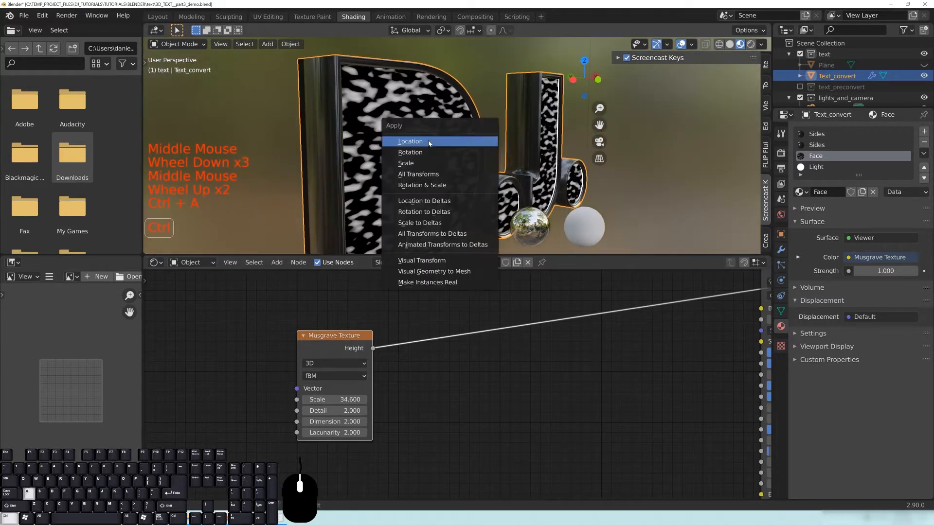
click(415, 164)
middle_drag(415, 163, 373, 104)
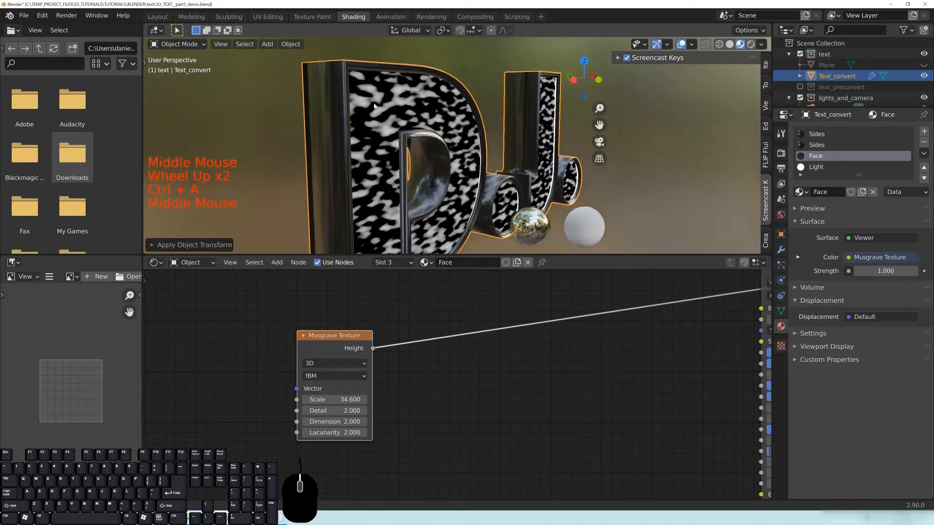
middle_drag(441, 111, 418, 138)
scroll(415, 140, up, 2)
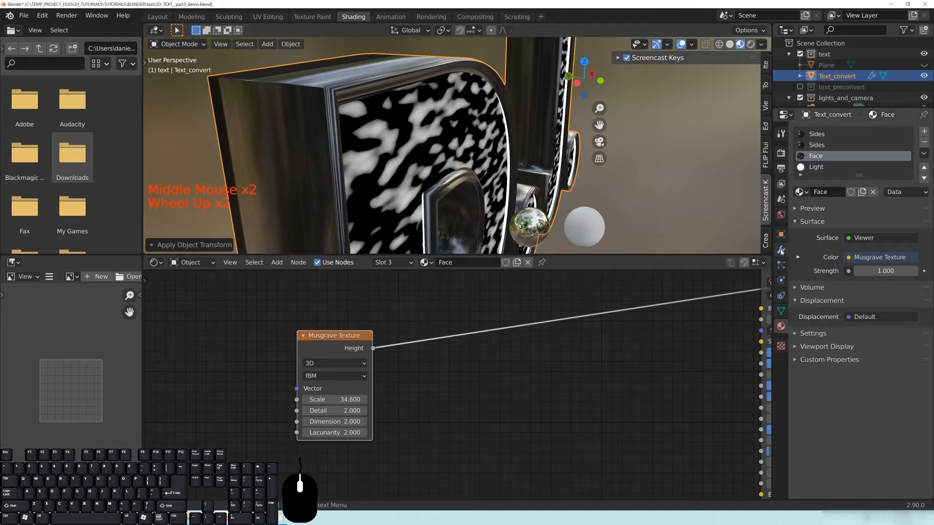
Step: Display the text object's Bevel modifier settings
click(780, 249)
click(796, 151)
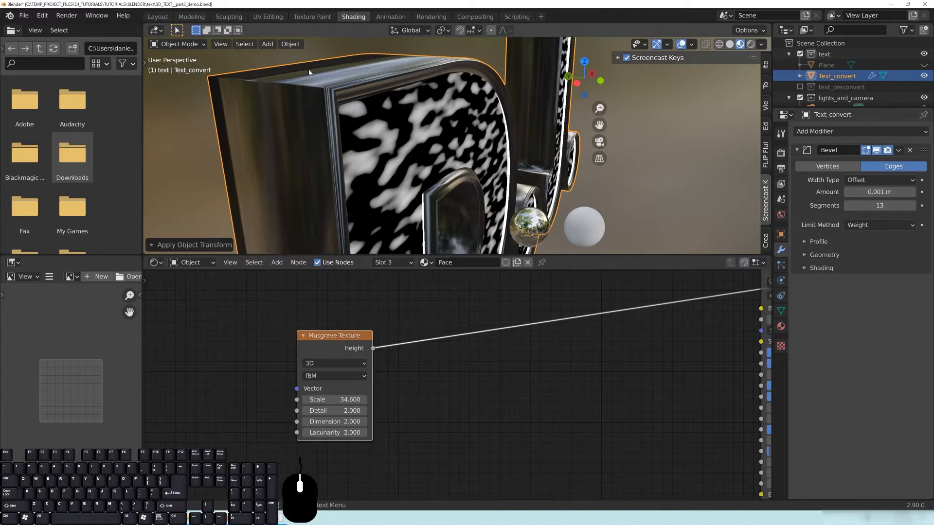
double_click(440, 162)
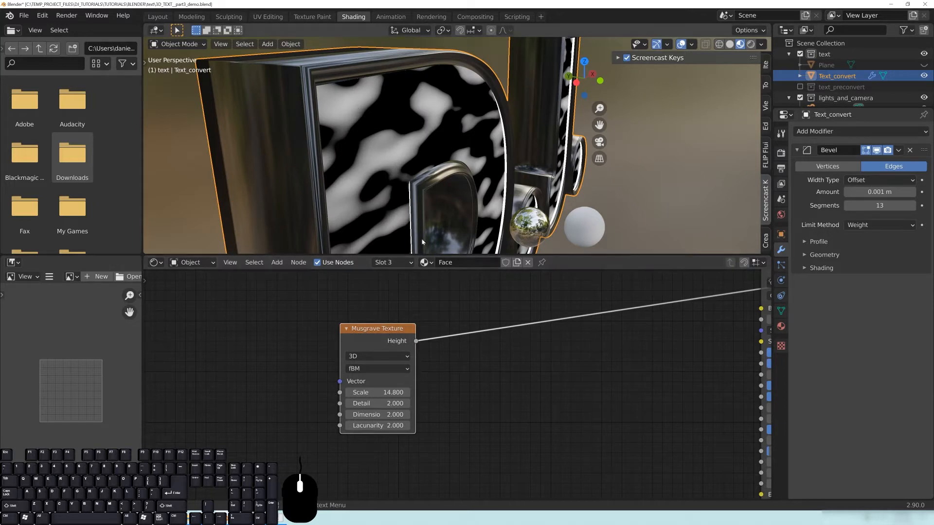
Step: Examine the Musgrave pattern on the letters' faces from several angles, both close up and from a distance
middle_drag(409, 189, 449, 142)
scroll(406, 185, down, 3)
scroll(392, 173, up, 4)
scroll(444, 145, down, 4)
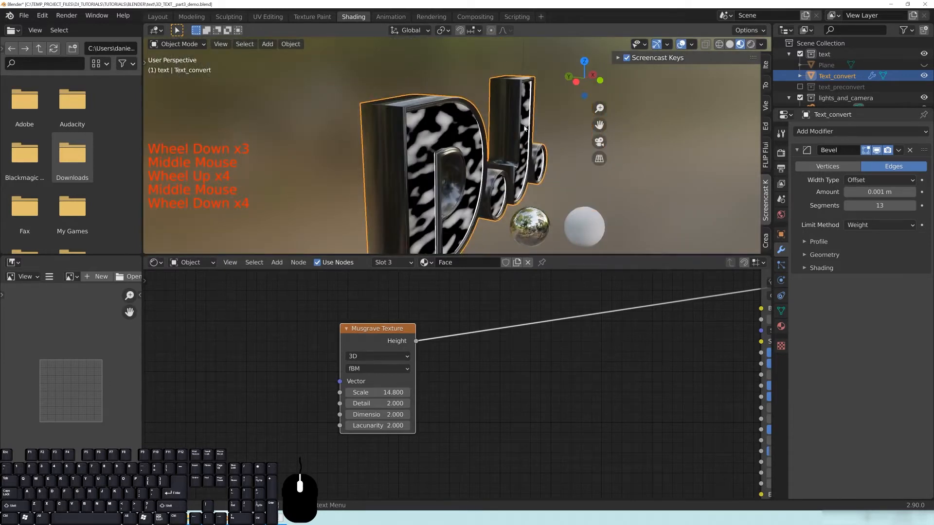
scroll(452, 166, up, 10)
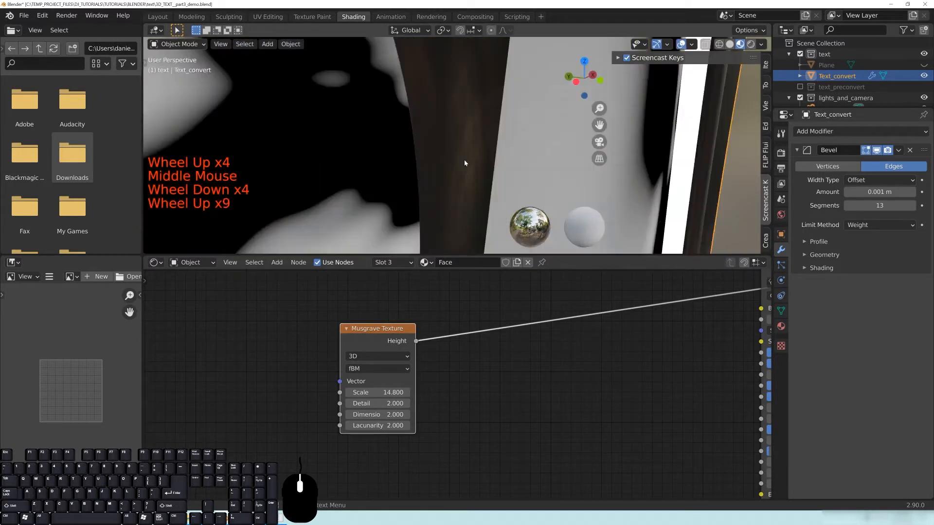
scroll(463, 160, down, 3)
scroll(412, 149, down, 9)
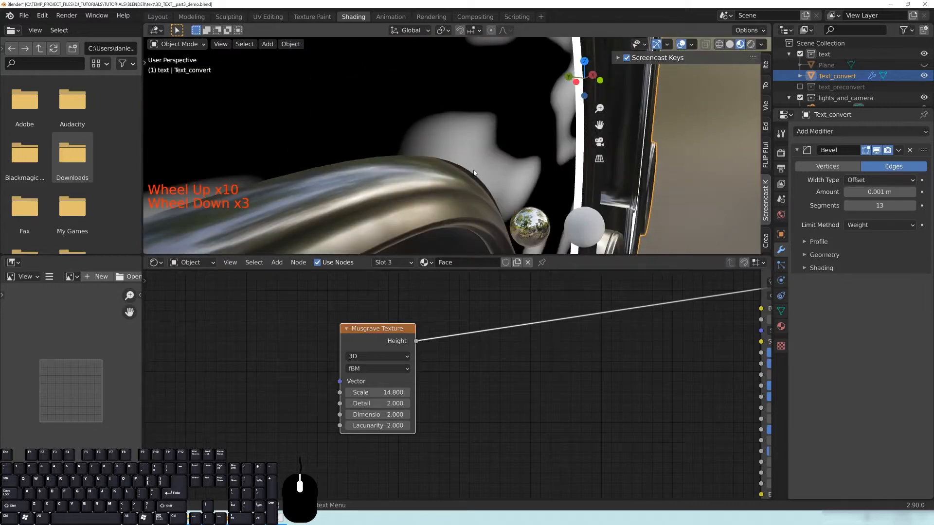
middle_drag(412, 149, 461, 158)
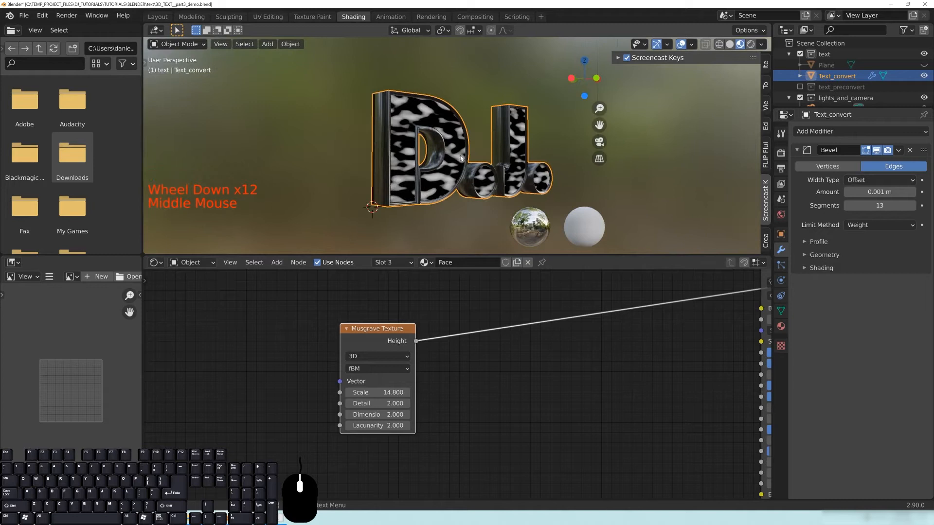
scroll(458, 145, up, 3)
middle_drag(458, 144, 482, 158)
scroll(430, 136, up, 1)
Step: Set the Musgrave Texture's Scale to 25.9, shift the node slightly, and check the pattern on the letters
drag(379, 392, 495, 391)
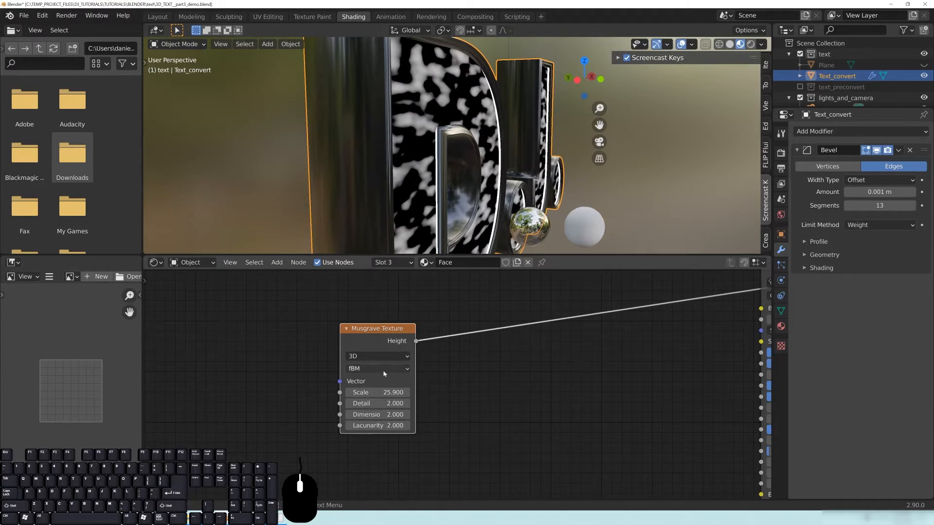
drag(389, 338, 362, 323)
middle_drag(454, 196, 431, 165)
scroll(456, 171, up, 2)
scroll(455, 155, down, 3)
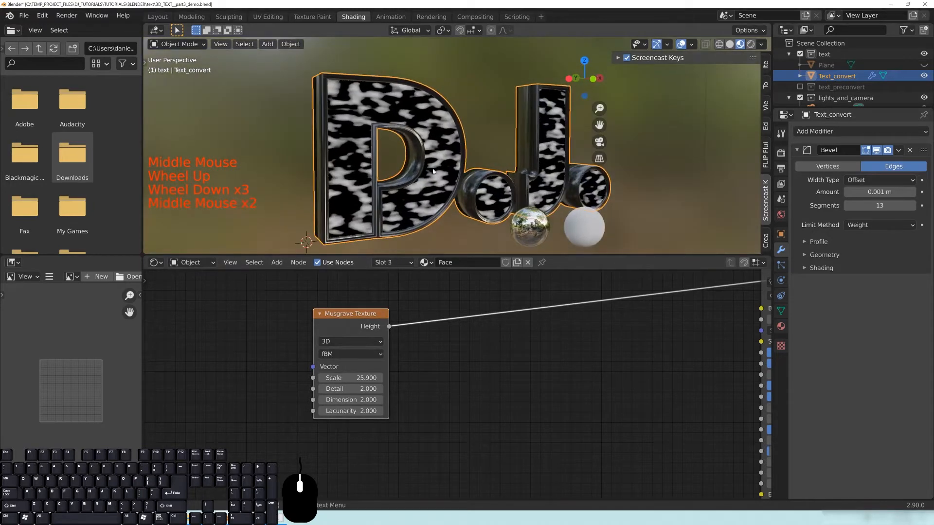
middle_drag(366, 113, 375, 157)
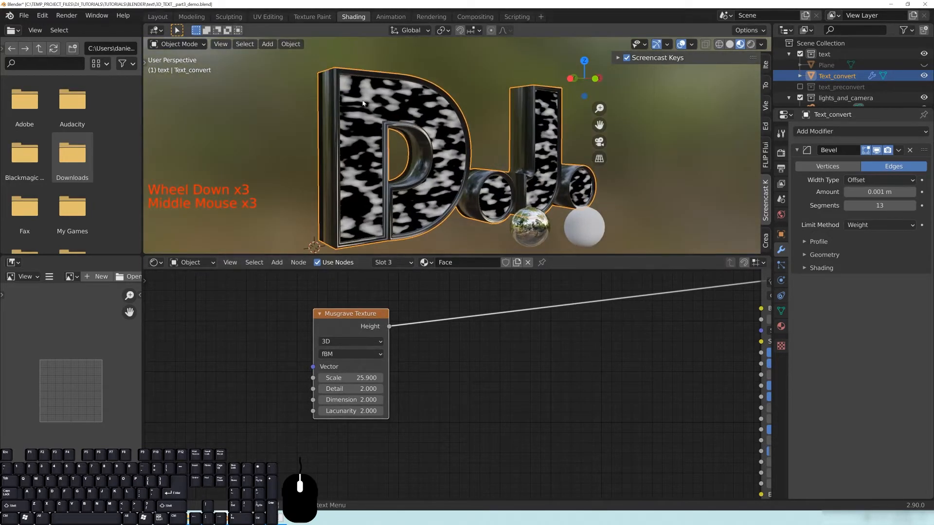
Step: Reposition the Musgrave Texture and add Mapping and Texture Coordinate nodes in front of it with Node Wrangler, spacing them apart
middle_drag(424, 395, 459, 398)
drag(402, 317, 465, 333)
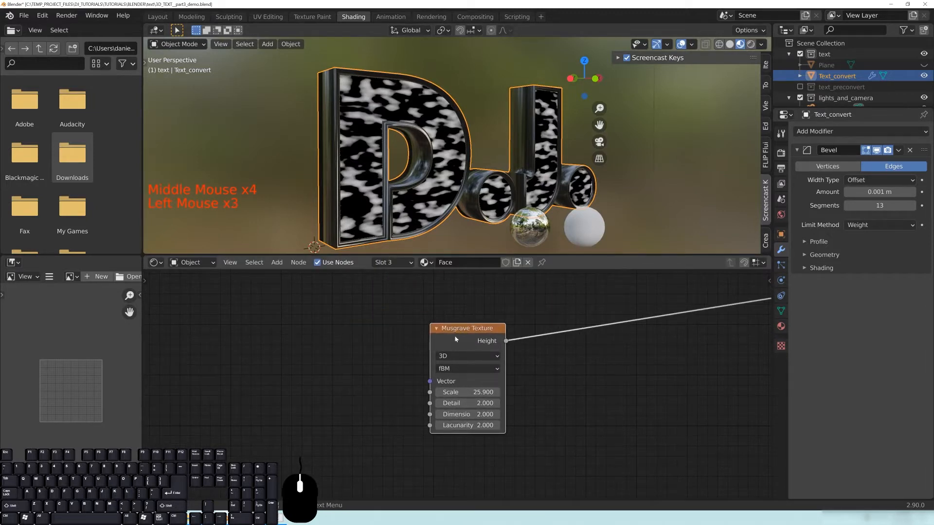
drag(449, 340, 452, 320)
key(ctrl)
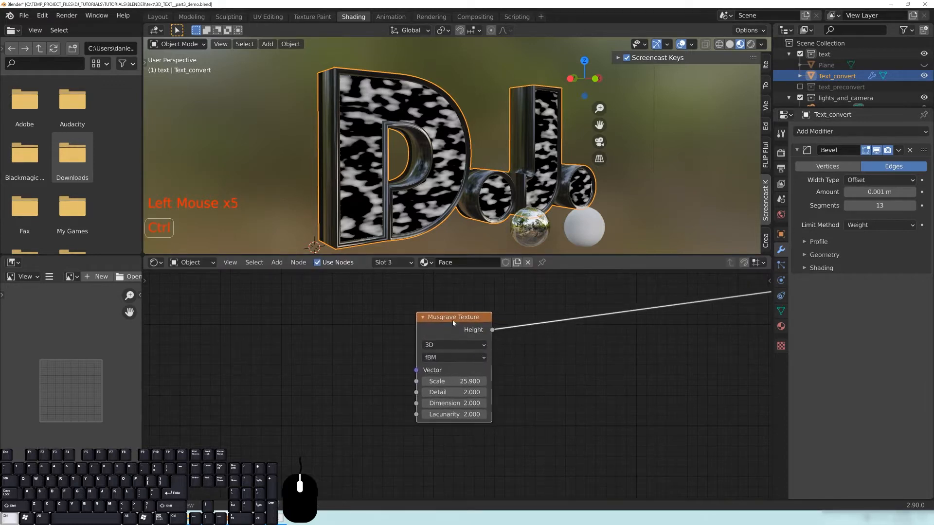
key(ctrl+t)
middle_drag(272, 306, 292, 310)
drag(300, 311, 333, 295)
middle_drag(333, 295, 405, 305)
drag(296, 411, 259, 322)
middle_drag(350, 157, 461, 152)
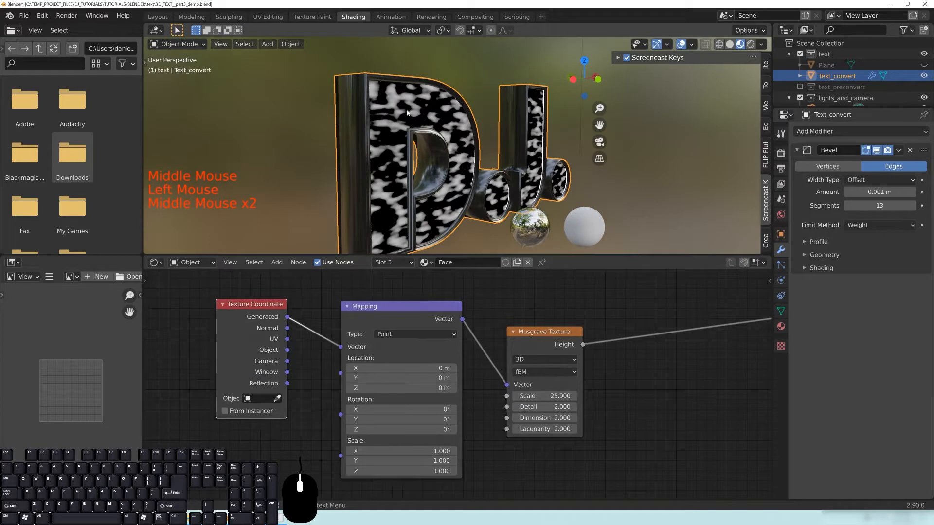
mouse_move(253, 311)
mouse_down()
mouse_move(277, 311)
mouse_move(246, 311)
mouse_up()
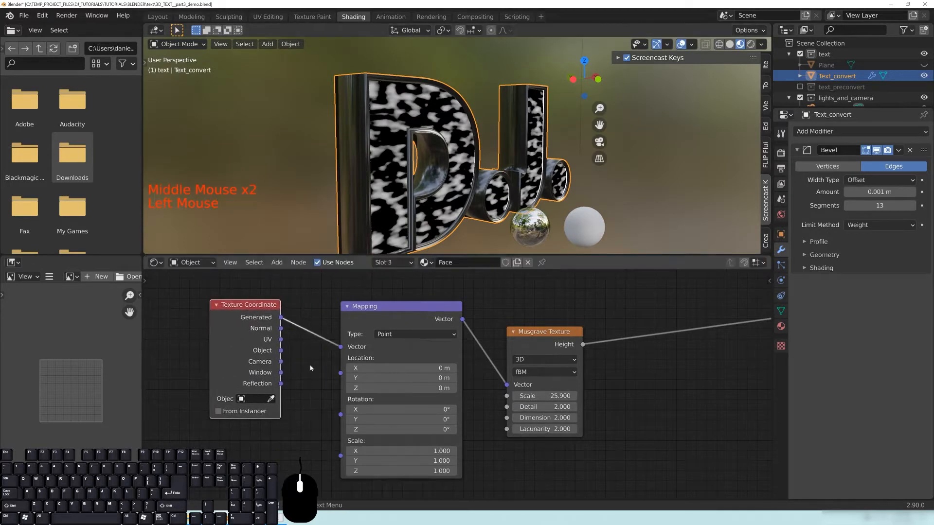
Step: Feed the Mapping node's Vector from the Texture Coordinate's Object output, tidy the nodes, and inspect the pattern on the letters
middle_drag(301, 366, 329, 364)
drag(284, 314, 250, 326)
drag(275, 361, 370, 344)
drag(468, 336, 438, 333)
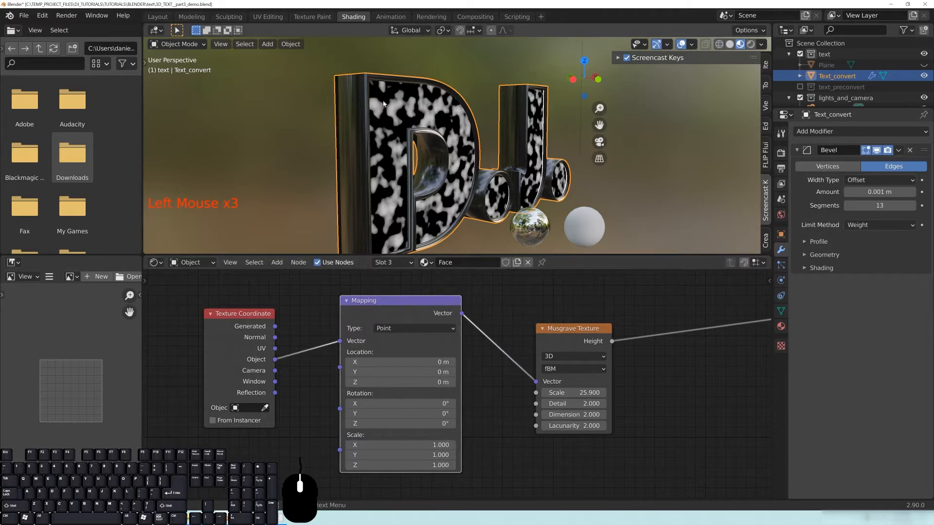
middle_drag(493, 328, 477, 326)
drag(561, 328, 541, 320)
middle_drag(400, 134, 426, 188)
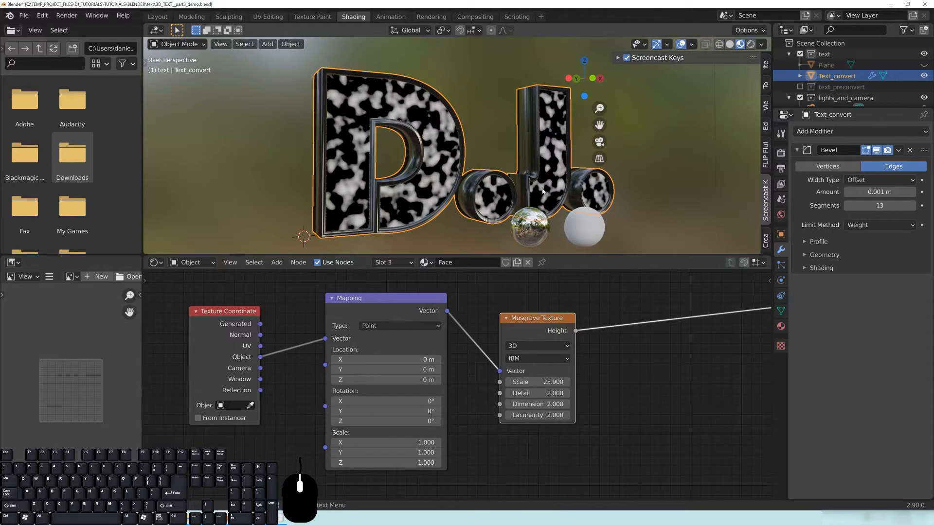
middle_drag(543, 191, 460, 169)
scroll(470, 194, up, 2)
Step: Rearrange the three texture nodes, set the Mapping node's Scale X to 1.73 and Y to 2.52, and inspect the letters
drag(535, 317, 560, 312)
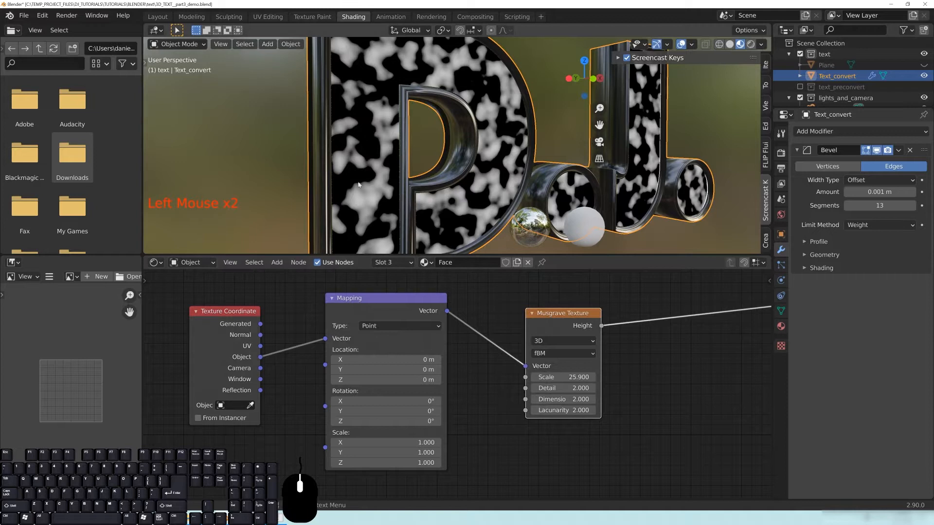
drag(362, 301, 380, 286)
drag(226, 315, 253, 313)
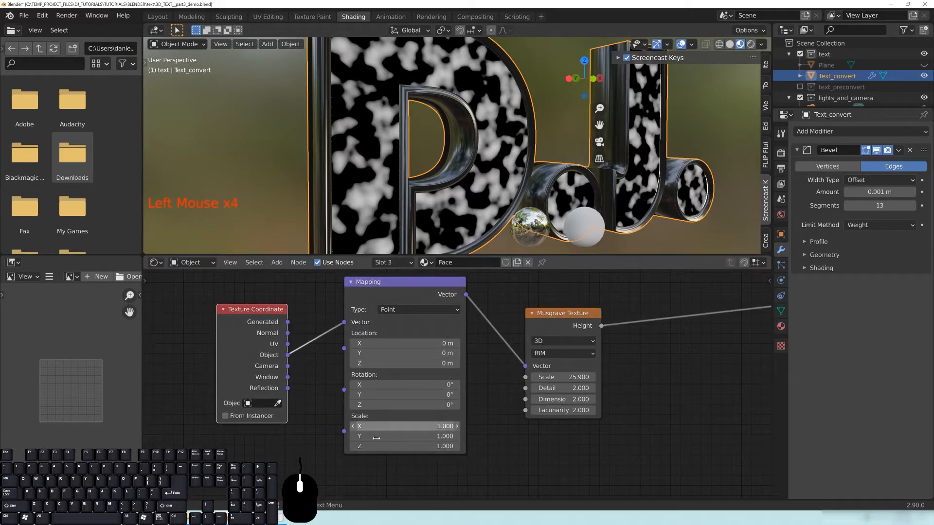
mouse_move(399, 425)
shift+mouse_down()
mouse_move(491, 426)
mouse_move(442, 436)
mouse_move(517, 437)
mouse_move(500, 436)
shift+mouse_up()
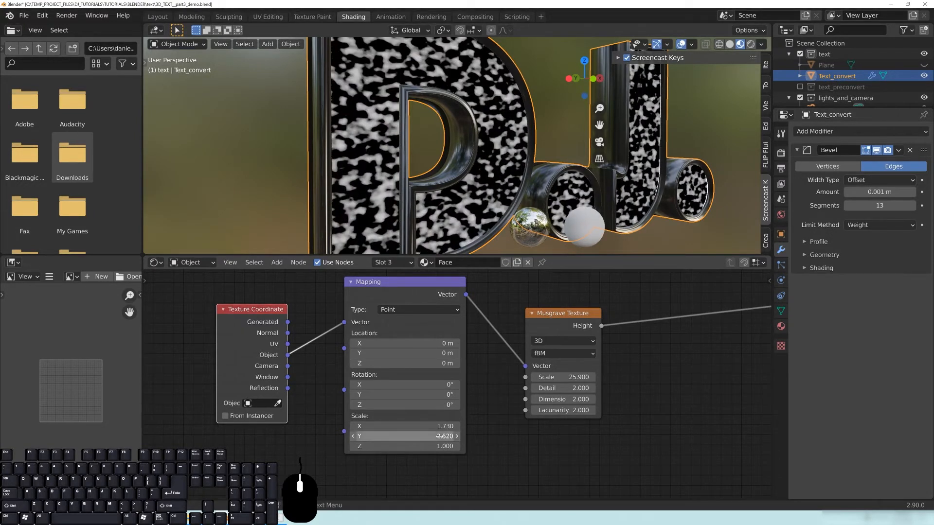
scroll(438, 172, down, 1)
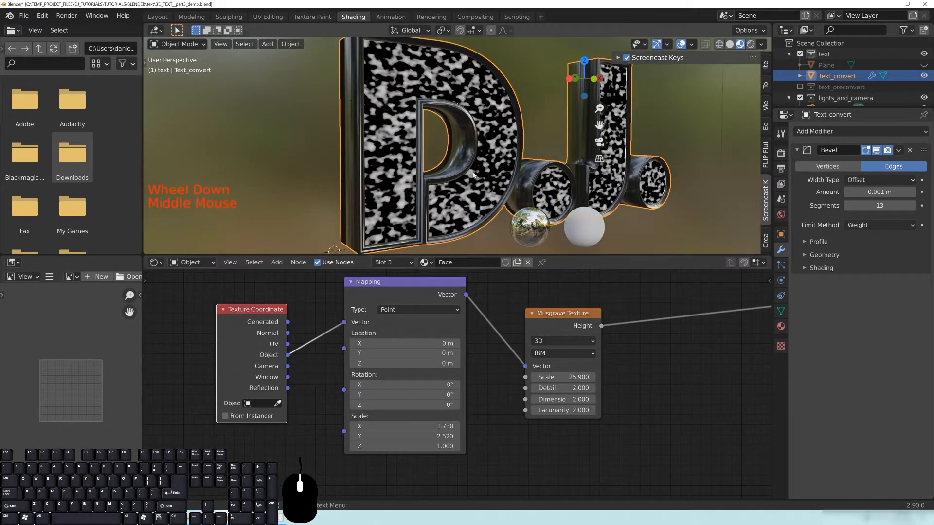
middle_drag(475, 175, 470, 175)
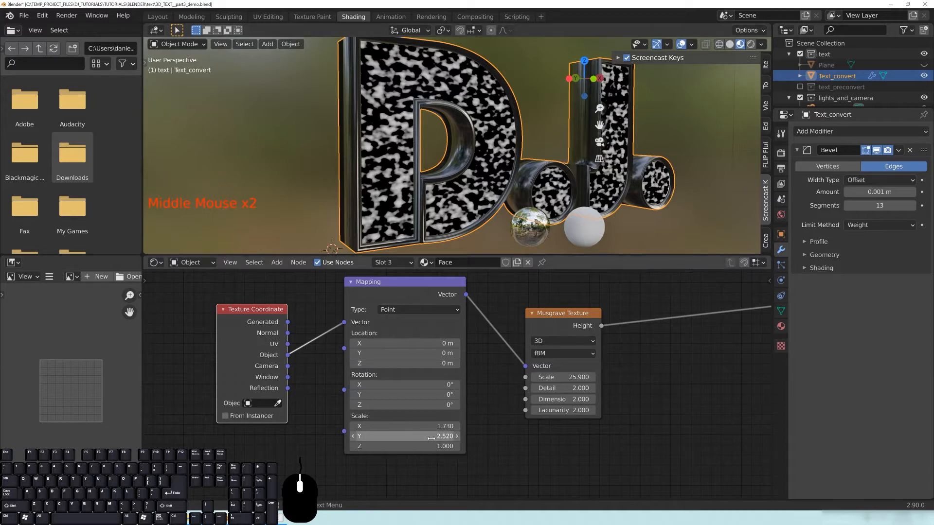
Step: Set the Mapping node's Scale Y to 0.08 and X to 28.83 to stretch the pattern into fine vertical streaks
shift+drag(435, 436, 316, 436)
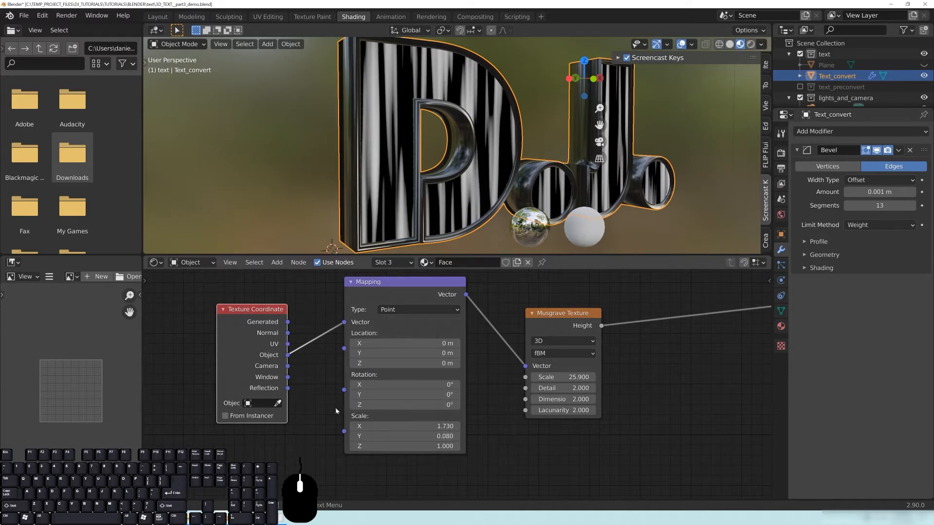
drag(387, 427, 560, 427)
middle_drag(603, 185, 622, 170)
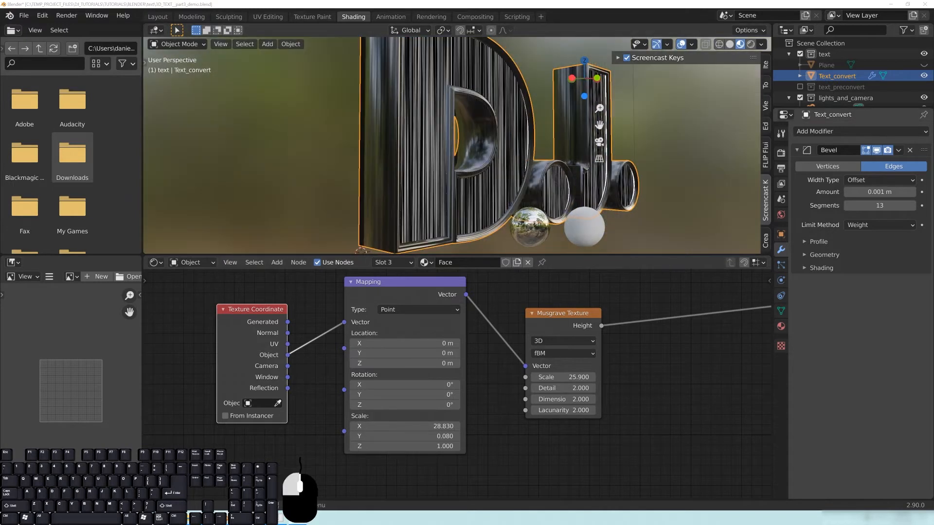
Step: Switch to the browser, examine the aluminum panel image results for brushed-metal references, and return to Blender
drag(933, 92, 535, 78)
click(698, 79)
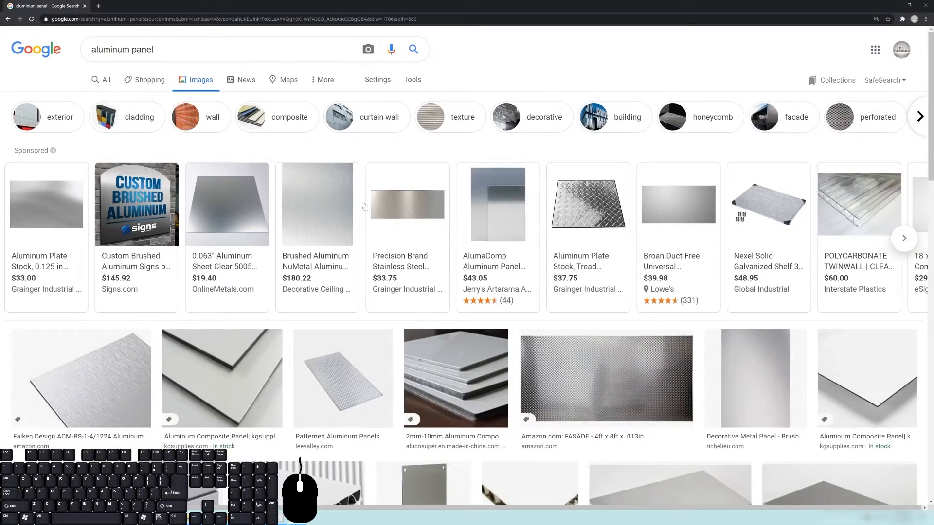
mouse_move(301, 208)
scroll(54, 245, down, 3)
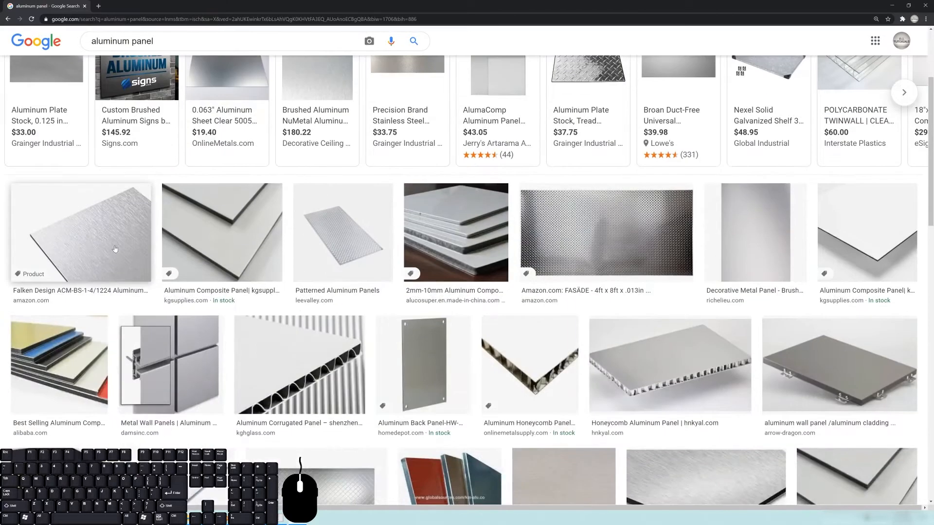
scroll(343, 385, down, 4)
scroll(344, 385, down, 10)
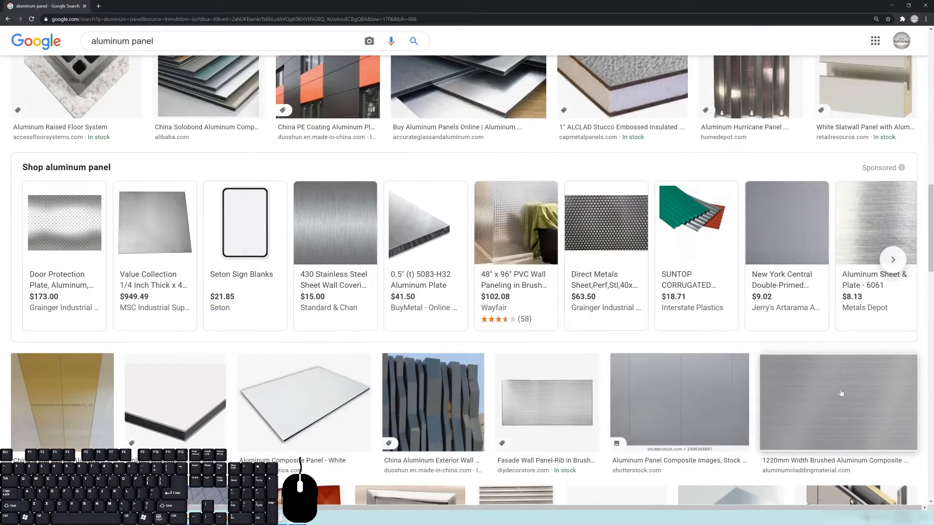
click(603, 3)
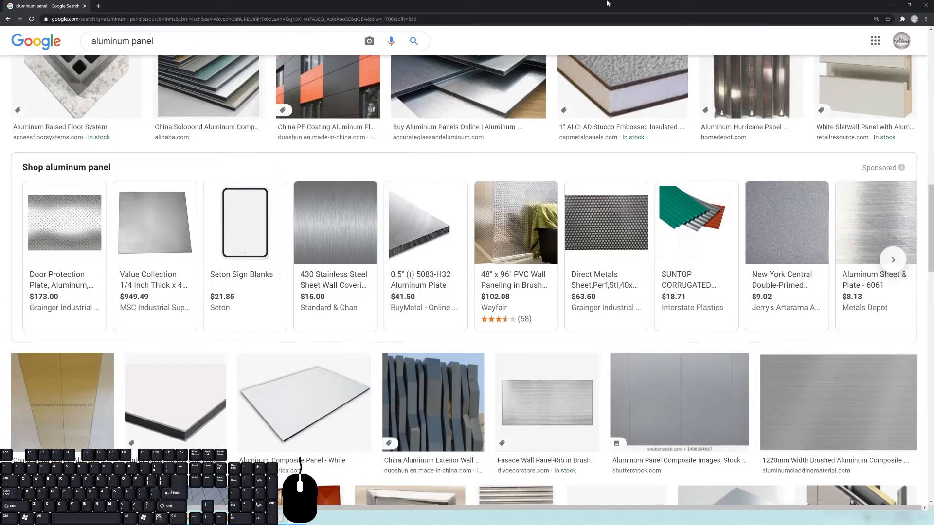
click(890, 6)
Step: Check the streaks up close and rearrange the Musgrave Texture, Mapping and Texture Coordinate nodes beside the Principled BSDF
middle_drag(515, 146, 406, 118)
scroll(529, 128, up, 2)
middle_drag(679, 363, 578, 316)
scroll(644, 375, down, 4)
middle_drag(681, 272, 471, 312)
drag(579, 311, 643, 335)
middle_drag(354, 370, 441, 364)
drag(383, 324, 364, 357)
middle_drag(364, 358, 424, 337)
drag(322, 290, 300, 355)
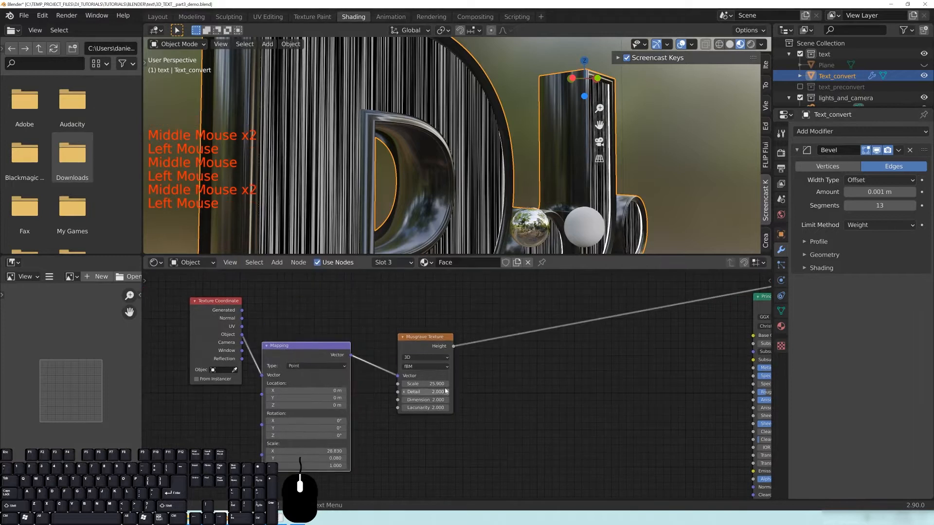
Step: Increase the Mapping node's Scale X, set the Musgrave Texture's Scale to 68.9, and inspect the finer streaks on the letters
drag(312, 451, 329, 454)
middle_drag(493, 417, 462, 426)
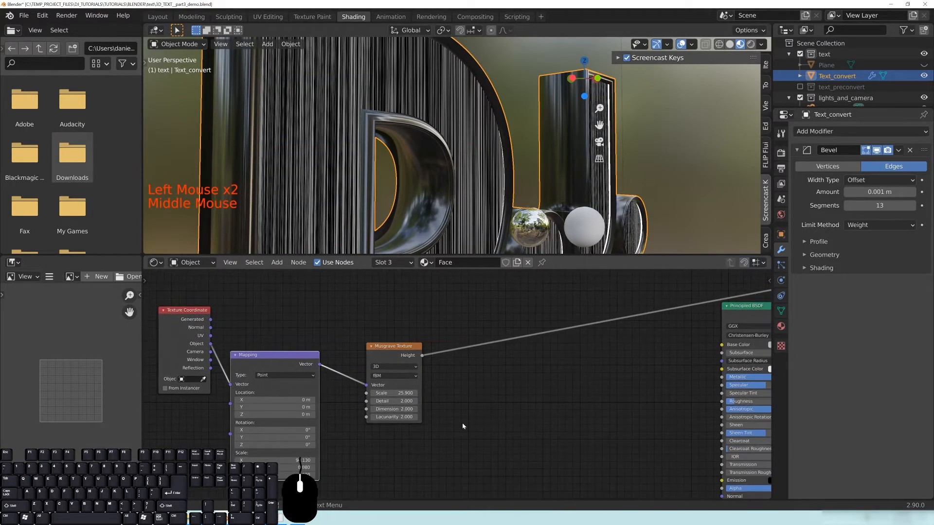
drag(389, 393, 417, 393)
scroll(309, 190, up, 3)
middle_drag(308, 190, 402, 94)
middle_drag(375, 156, 434, 166)
scroll(421, 155, up, 4)
scroll(500, 58, down, 4)
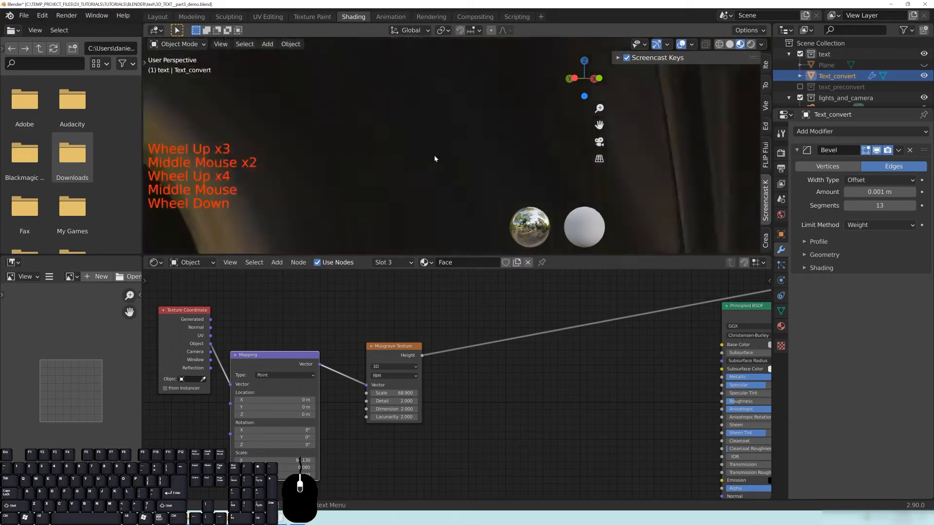
Step: Set the Musgrave Texture's Detail to 1
middle_drag(502, 386, 476, 390)
drag(368, 405, 399, 406)
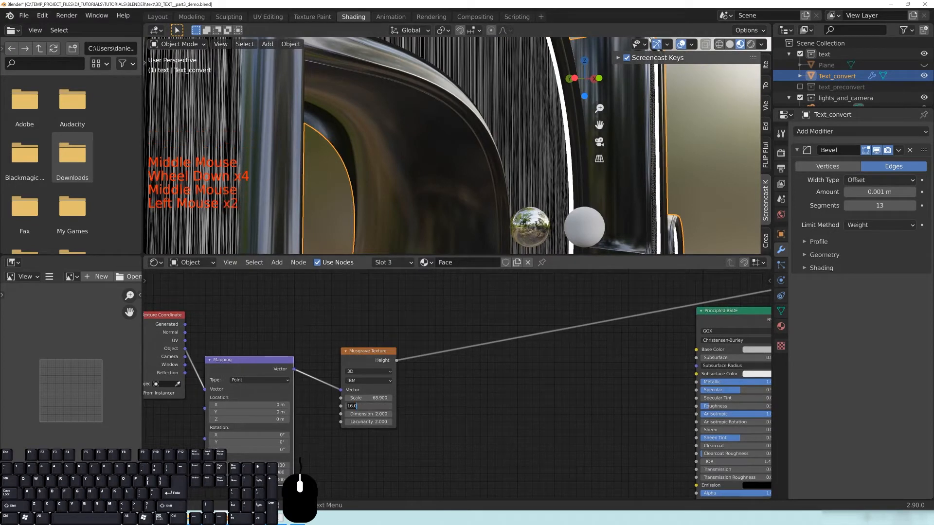
key(Return)
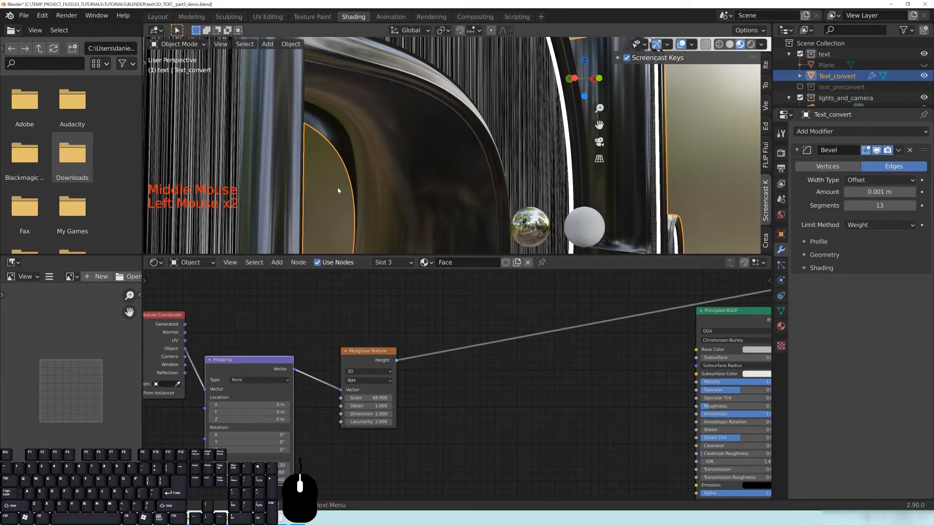
Step: Try lowering the Musgrave Texture's Dimension to 0.37 and set it back to 2
scroll(310, 114, down, 2)
middle_drag(355, 422, 340, 417)
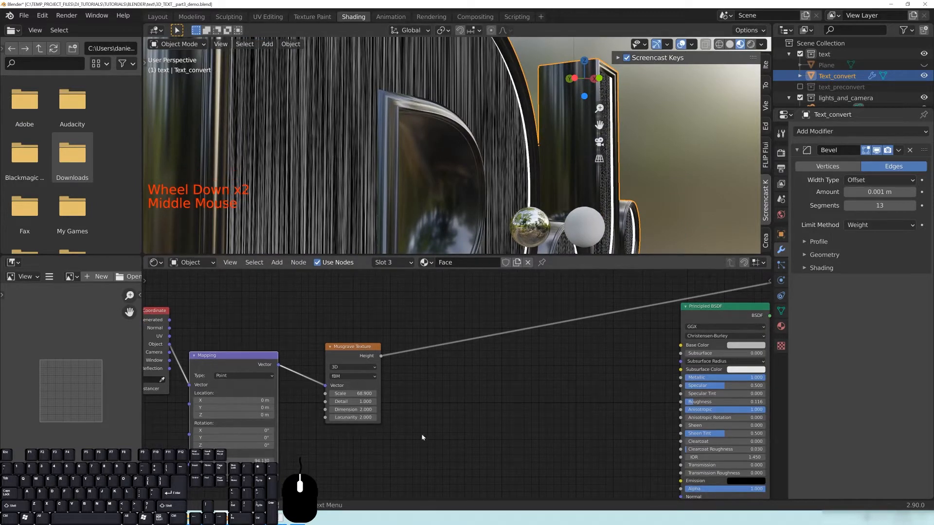
middle_drag(422, 437, 454, 413)
scroll(418, 383, up, 5)
middle_drag(359, 397, 336, 432)
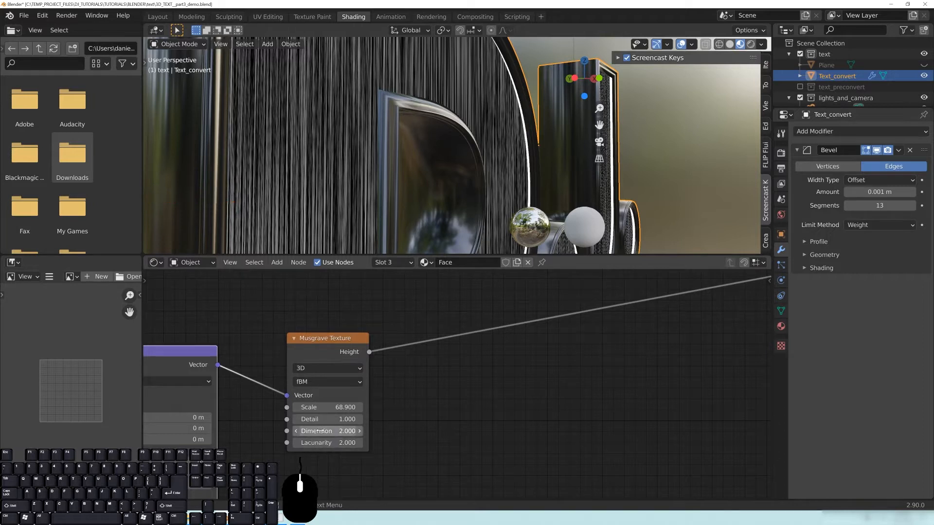
shift+drag(323, 431, 294, 431)
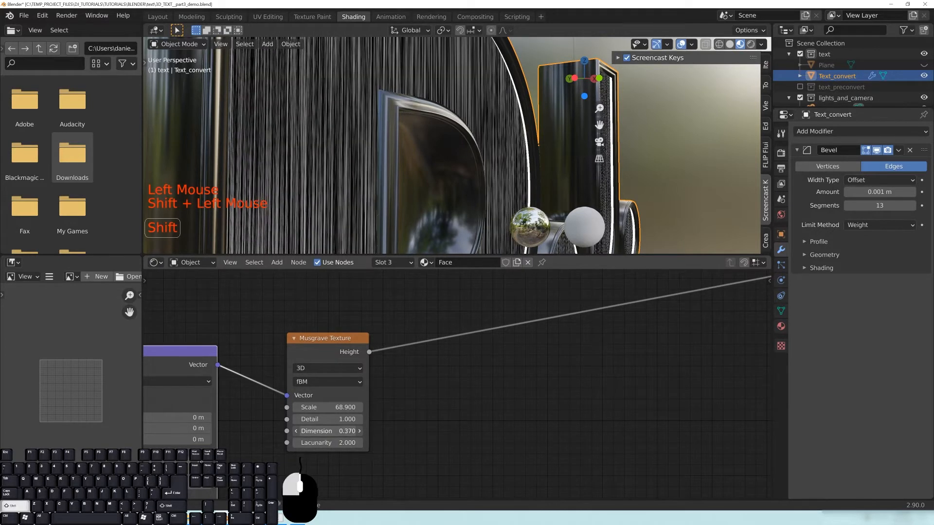
click(327, 431)
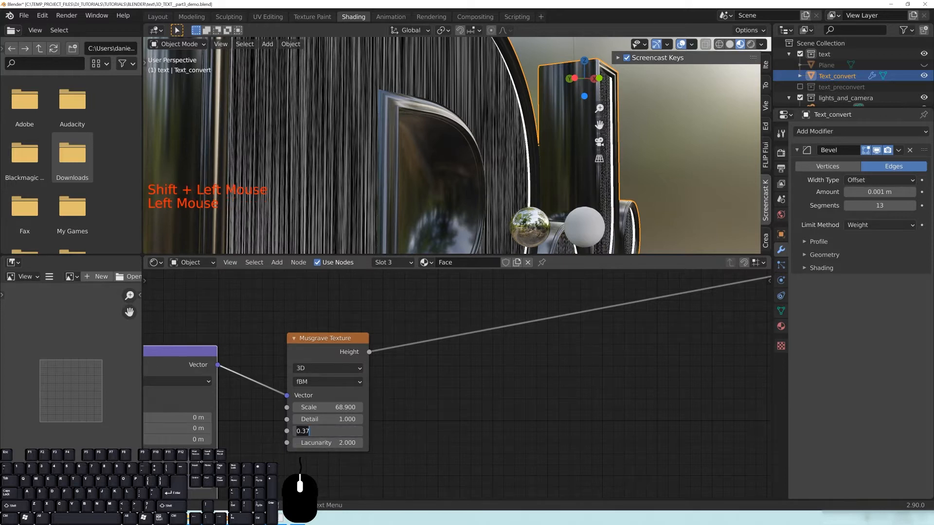
text(2)
key(Return)
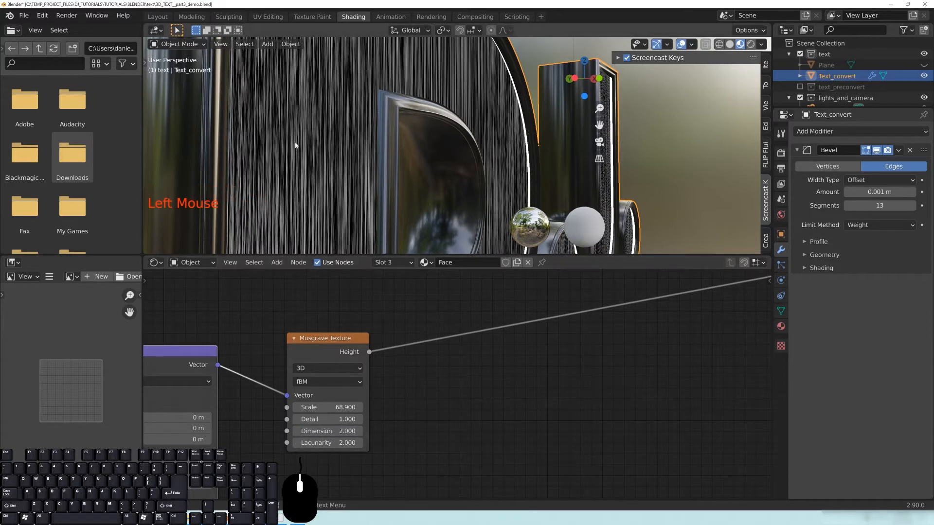
Step: Examine the vertical Musgrave streaks on the letter faces from several angles and distances
scroll(394, 156, down, 4)
scroll(394, 156, down, 1)
scroll(394, 156, up, 2)
middle_drag(394, 157, 467, 162)
scroll(412, 175, up, 2)
scroll(412, 172, up, 1)
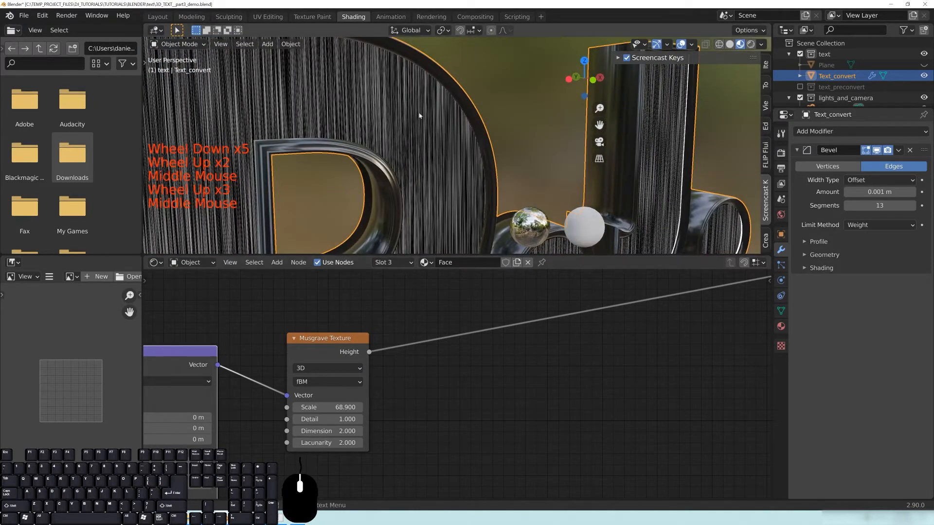
middle_drag(336, 194, 400, 180)
scroll(400, 181, down, 2)
Step: Move the Principled BSDF and Musgrave Texture nodes farther apart to make room between them
middle_drag(646, 319, 555, 334)
scroll(457, 384, down, 10)
click(453, 385)
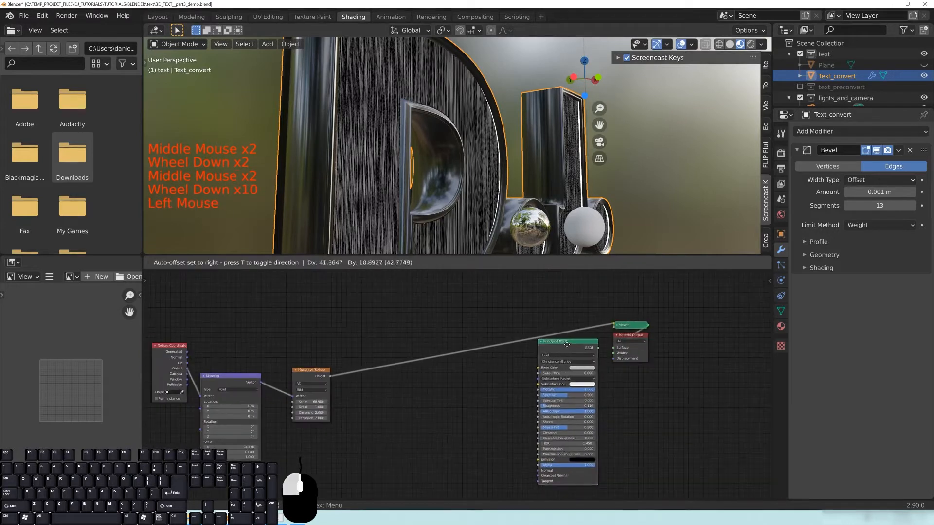
drag(300, 375, 290, 387)
click(362, 409)
scroll(410, 439, up, 6)
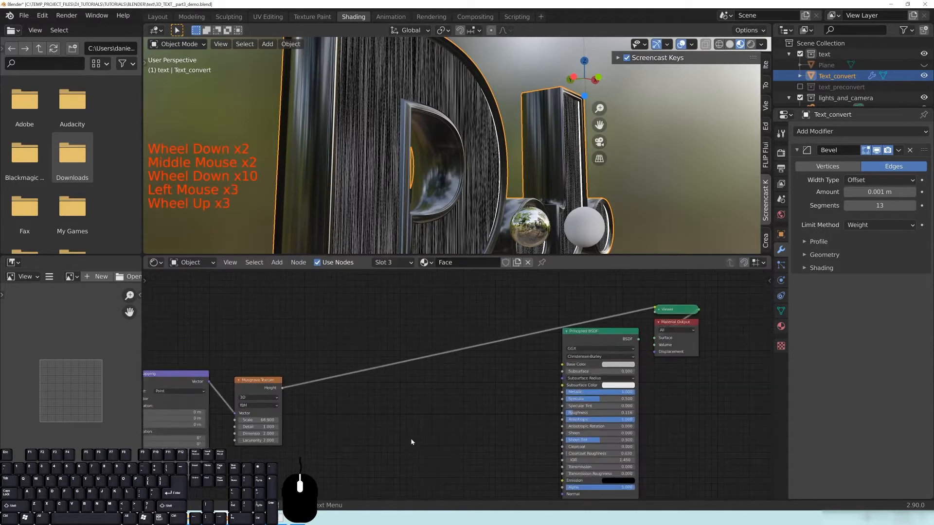
Step: Add a ColorRamp node between the Musgrave Texture and Principled BSDF nodes and save the file
key(shift+a)
mouse_move(414, 430)
click(330, 421)
key(shift+a)
mouse_move(311, 442)
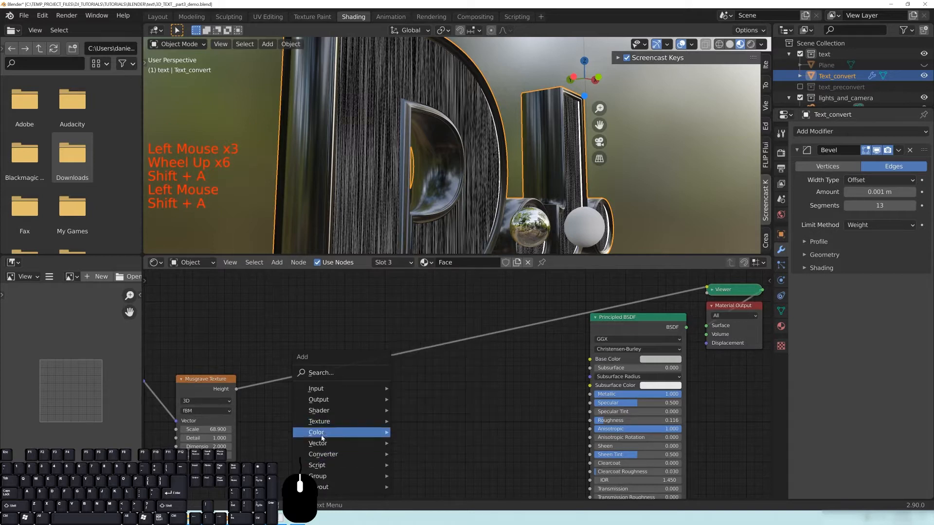
mouse_move(340, 454)
click(452, 324)
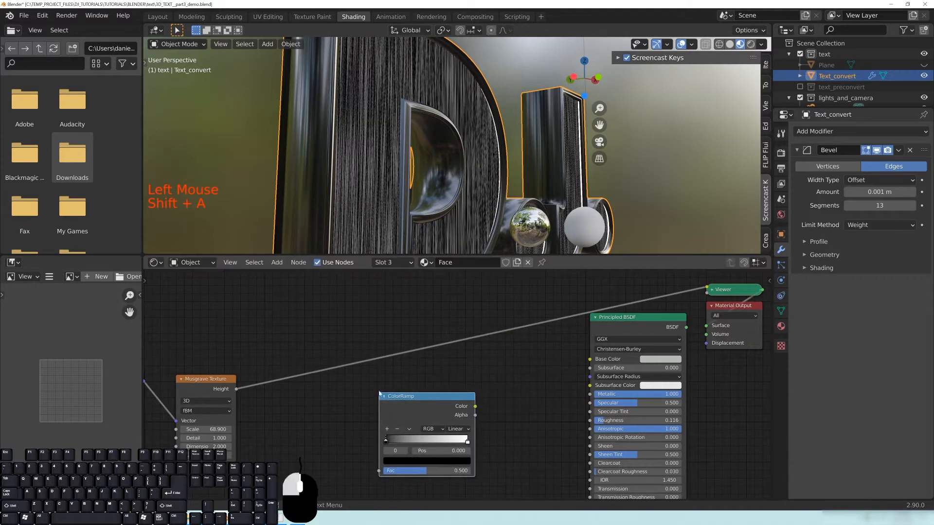
key(ctrl+s)
Step: Connect the Musgrave Height to the ColorRamp's Fac and the ColorRamp's Color to the Principled BSDF's Roughness
drag(236, 390, 340, 449)
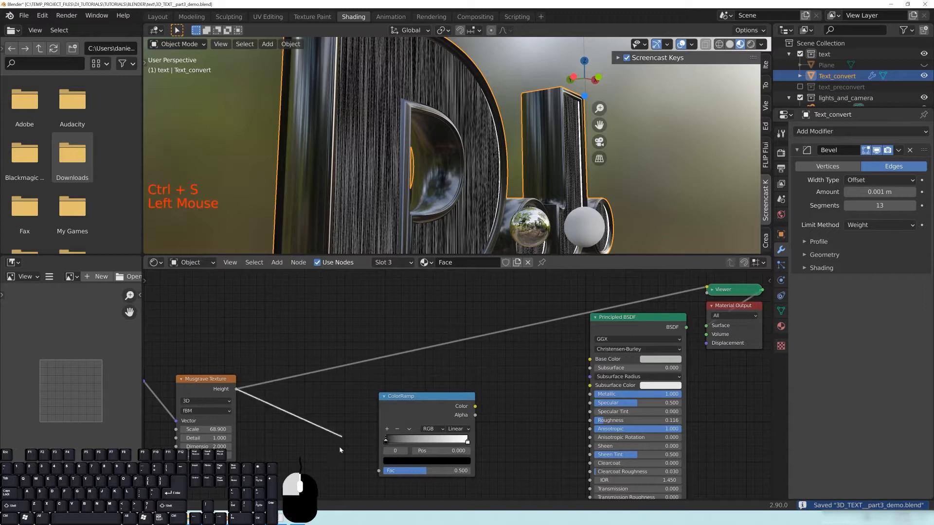
drag(383, 470, 382, 470)
drag(410, 406, 406, 382)
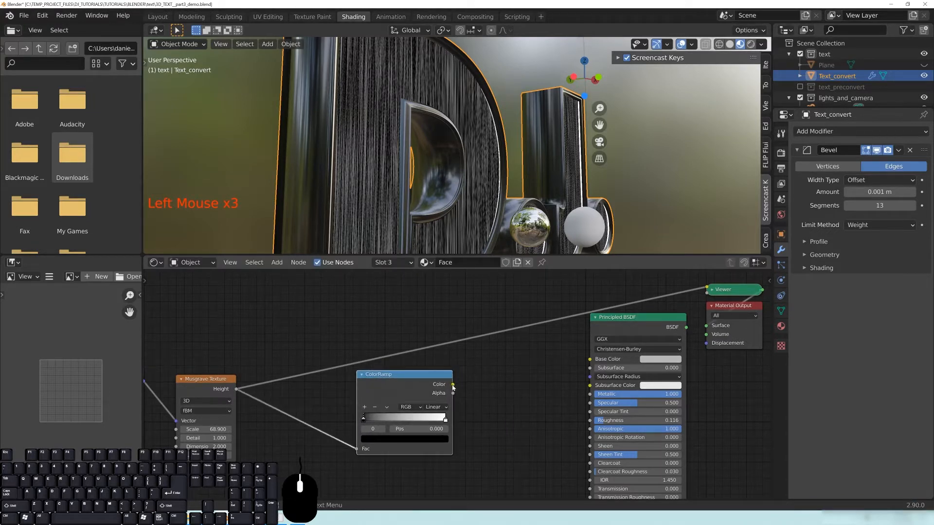
drag(547, 387, 590, 420)
drag(409, 391, 372, 394)
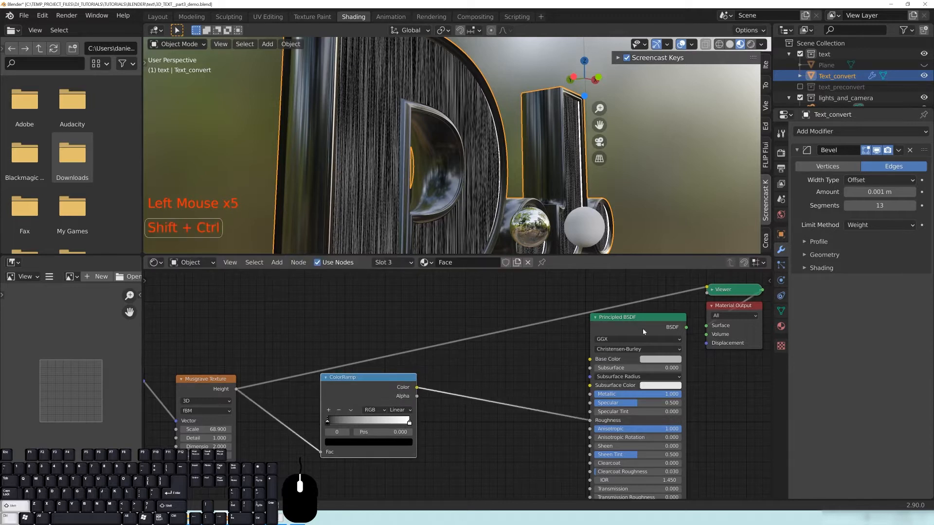
Step: Preview the Principled BSDF on the Material Output in place of the Musgrave Texture and inspect the reflections on the letters
ctrl+shift+click(643, 328)
middle_drag(452, 165, 465, 168)
scroll(465, 168, up, 2)
scroll(465, 168, up, 1)
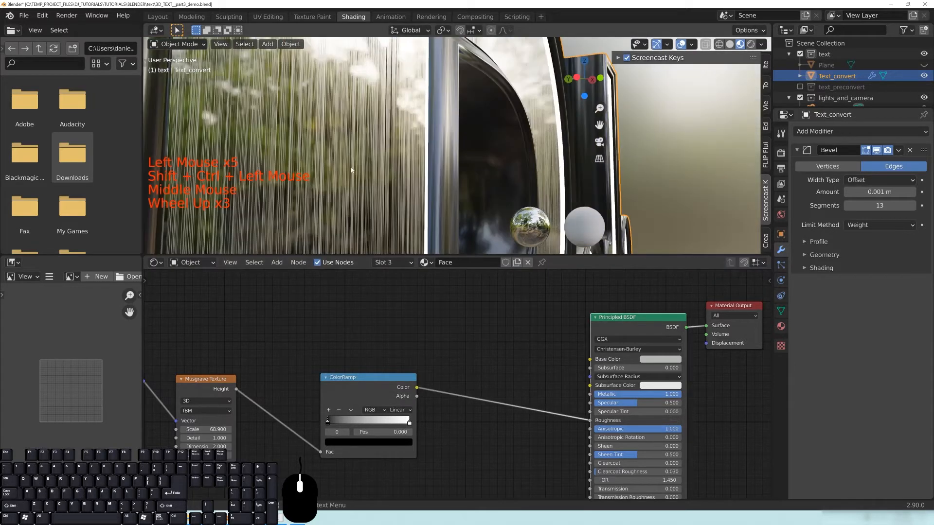
scroll(240, 183, down, 4)
middle_drag(408, 156, 417, 173)
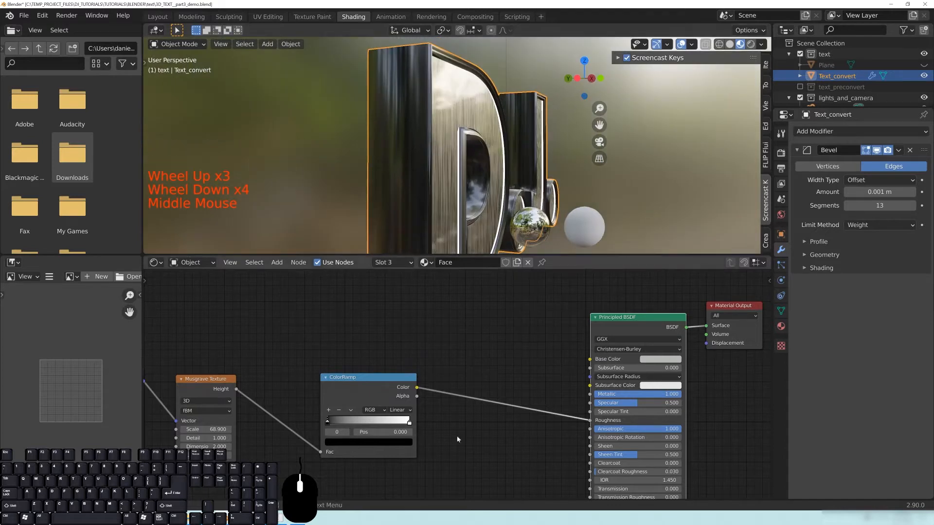
Step: Try shifting the ColorRamp's white stop to about 0.468 and return it to 1
drag(358, 394, 429, 361)
mouse_move(398, 389)
mouse_down()
mouse_move(432, 389)
mouse_move(395, 390)
mouse_up()
mouse_move(480, 389)
mouse_down()
mouse_move(439, 389)
mouse_move(482, 395)
mouse_up()
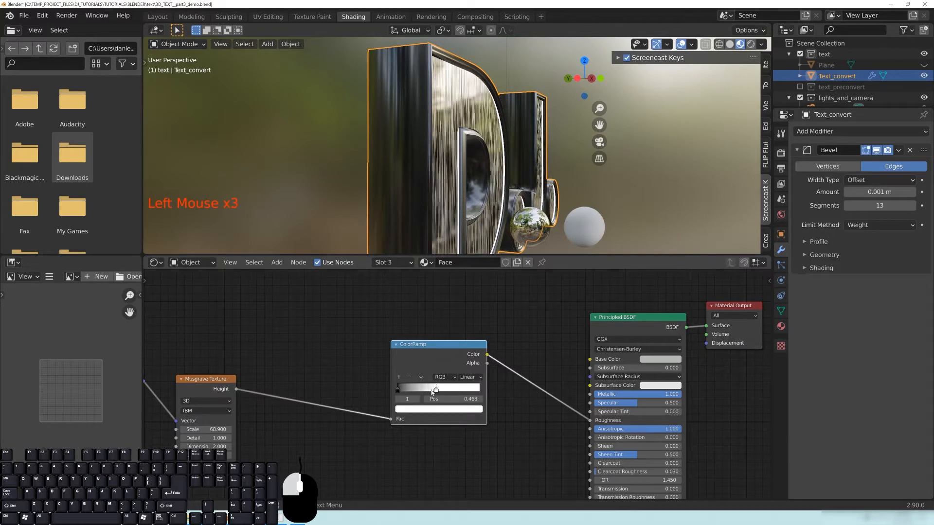
mouse_move(420, 347)
mouse_down()
mouse_move(382, 359)
mouse_move(408, 348)
mouse_up()
Step: Examine the streaked roughness on the letter faces up close and from several angles
scroll(419, 154, up, 2)
middle_drag(419, 155, 419, 153)
scroll(378, 179, down, 3)
middle_drag(377, 179, 465, 191)
scroll(485, 176, up, 1)
scroll(466, 190, up, 1)
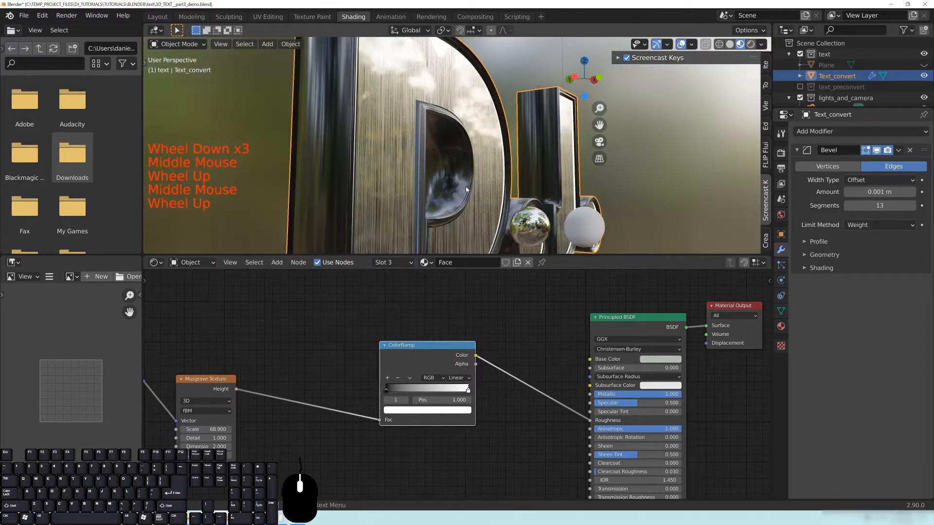
middle_drag(388, 145, 449, 199)
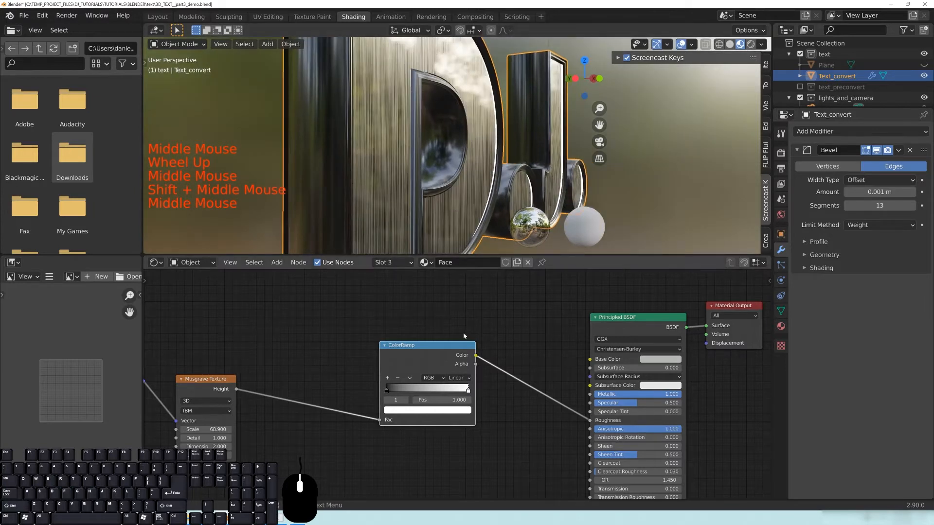
Step: Rearrange the Texture Coordinate, Mapping, Musgrave Texture and ColorRamp nodes so that the whole chain is readable
middle_drag(531, 422, 544, 409)
drag(463, 357, 432, 378)
middle_drag(279, 456, 490, 422)
drag(335, 323, 342, 267)
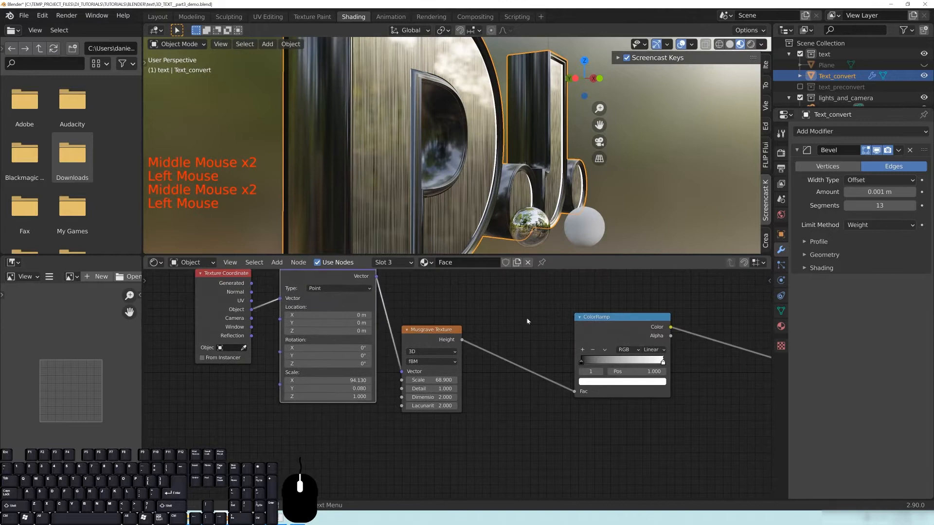
middle_drag(460, 325, 395, 379)
drag(360, 386, 374, 335)
drag(243, 328, 254, 312)
click(368, 335)
drag(380, 343, 415, 333)
drag(537, 383, 516, 351)
drag(410, 324, 383, 325)
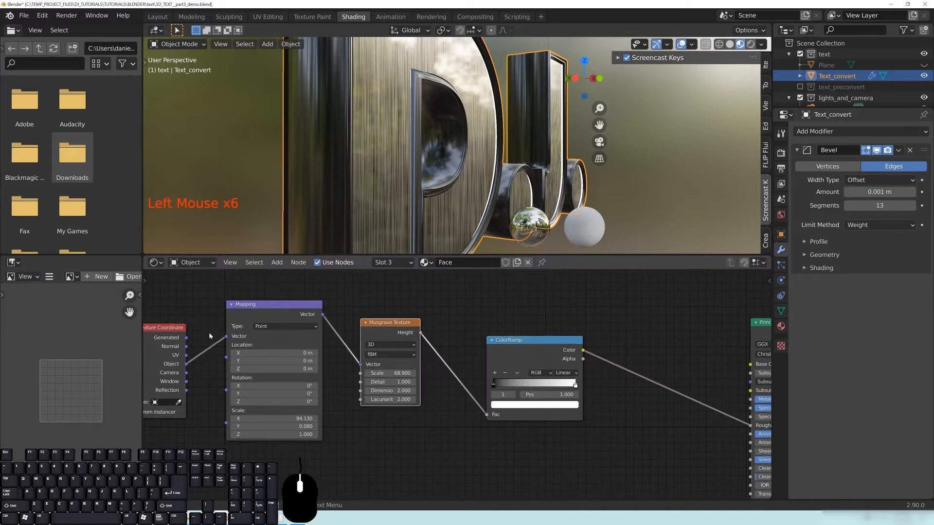
middle_drag(210, 335, 307, 307)
drag(263, 311, 206, 403)
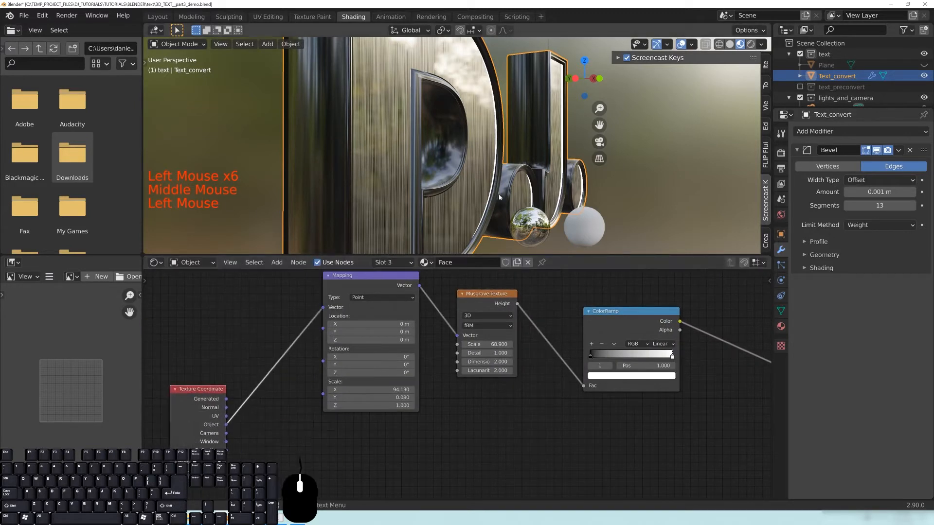
Step: Check the brushed letters from several angles and tidy the spacing of the Mapping, Texture Coordinate and Musgrave Texture nodes
scroll(429, 114, down, 2)
middle_drag(434, 141, 420, 79)
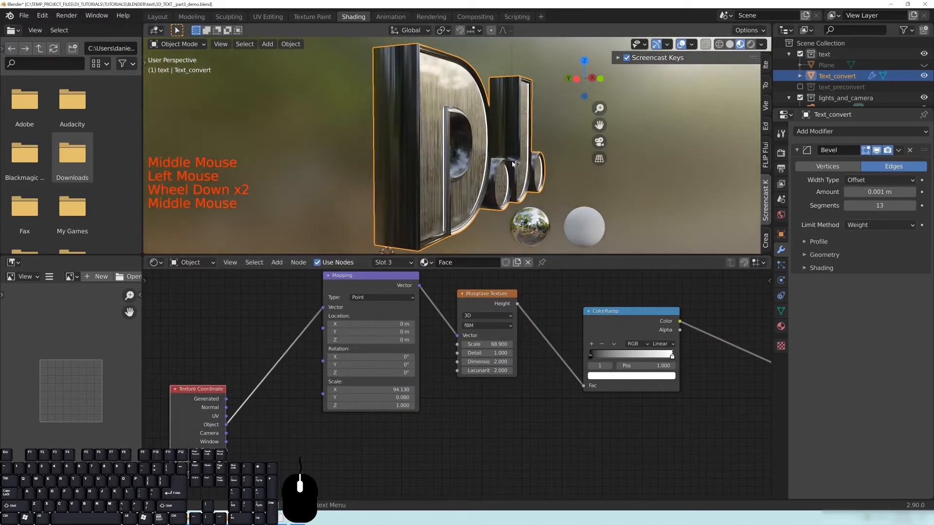
middle_drag(512, 163, 402, 102)
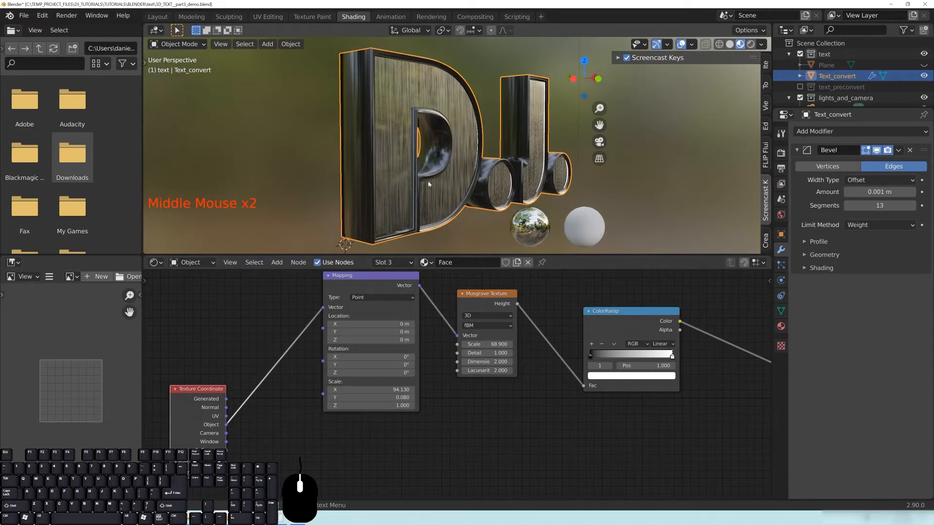
middle_drag(417, 172, 457, 165)
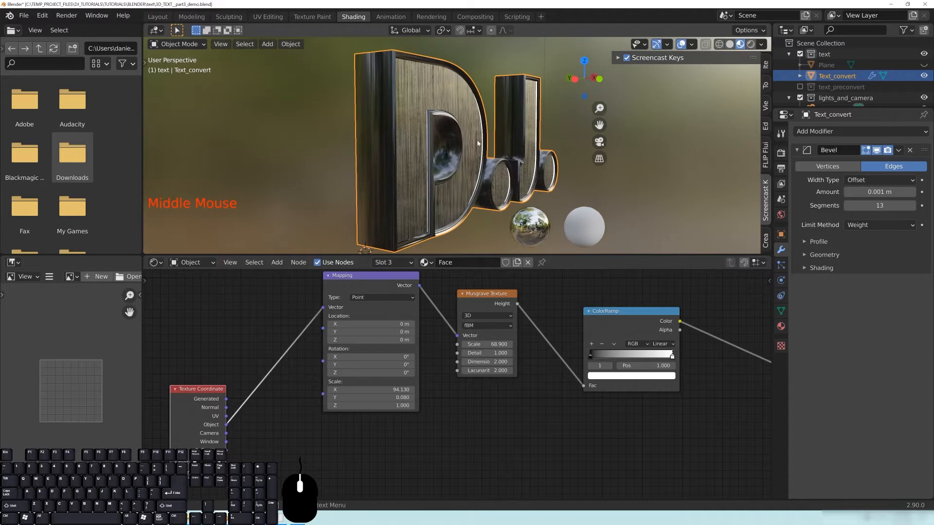
mouse_move(398, 289)
mouse_down()
mouse_move(384, 295)
mouse_move(394, 301)
mouse_up()
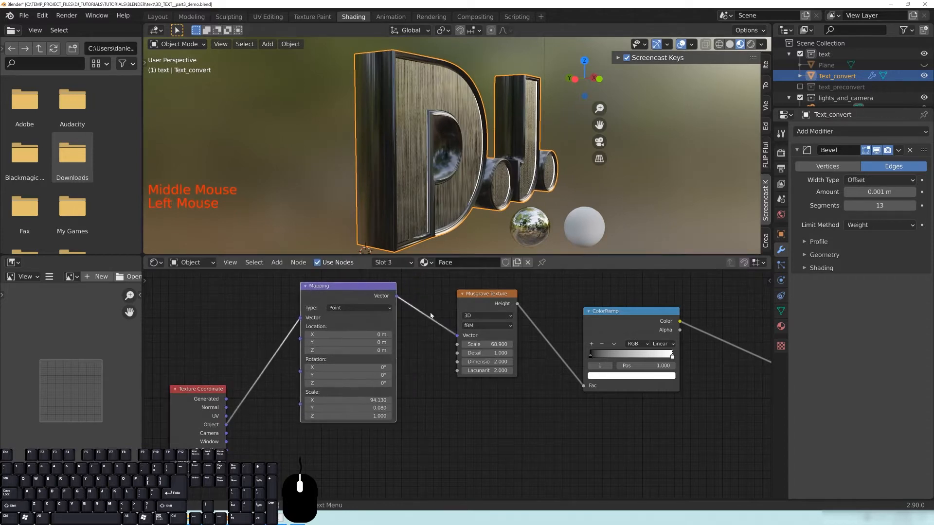
drag(197, 391, 219, 351)
drag(478, 298, 471, 300)
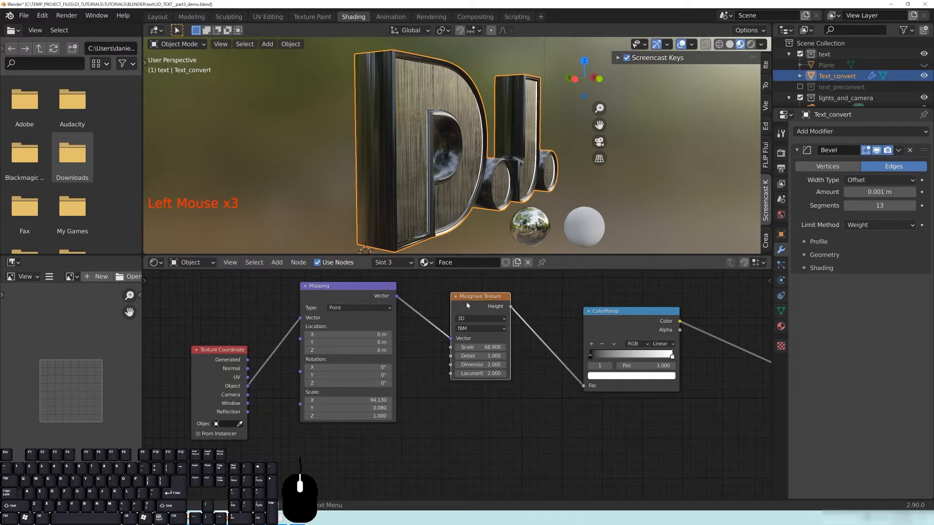
drag(218, 361, 196, 372)
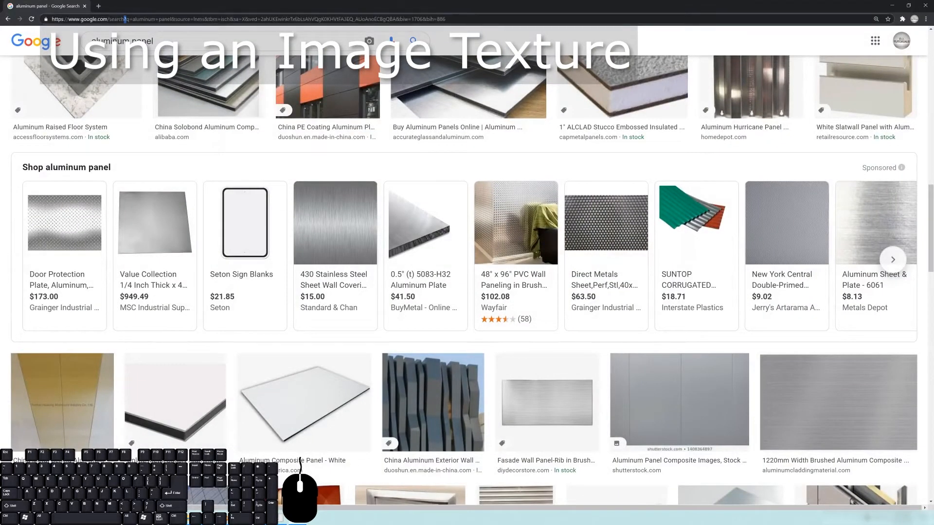
Step: In the browser, go to texturehaven.com and open its full texture library
click(126, 19)
text(texturehave)
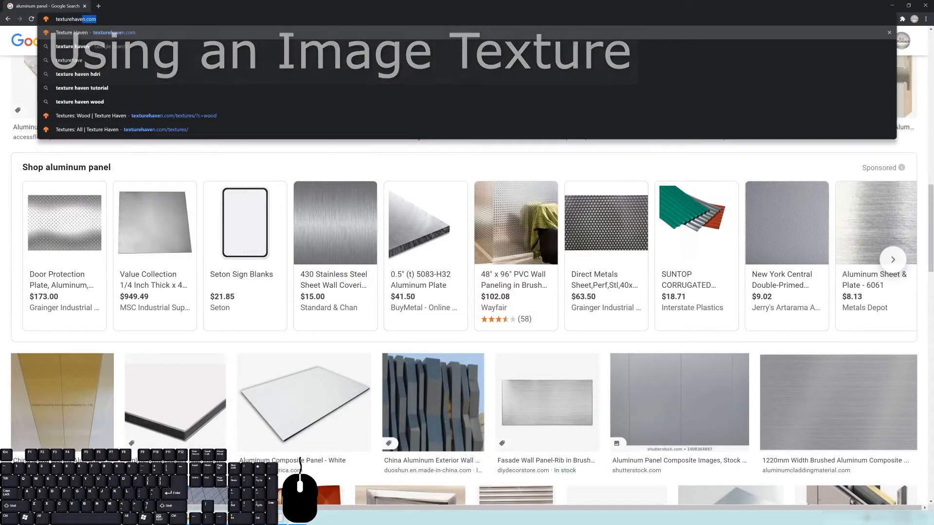
text(n.coim)
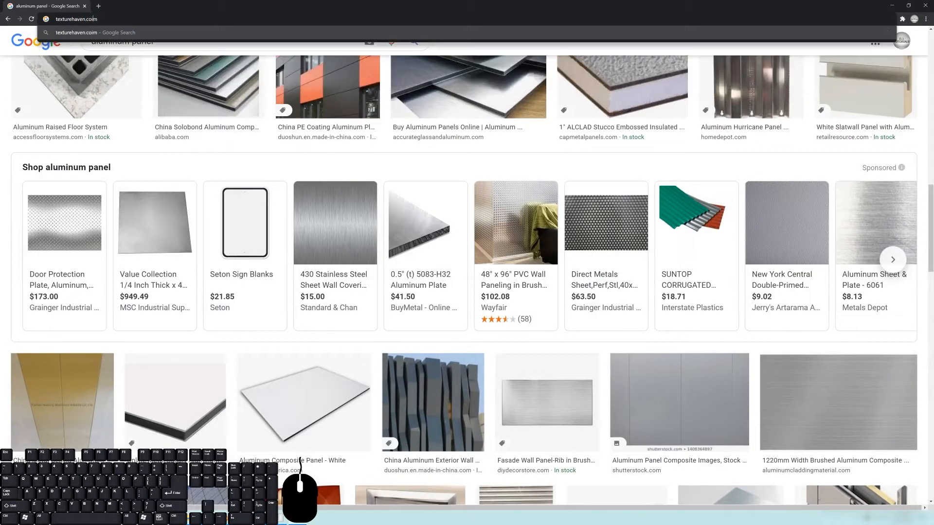
key(Return)
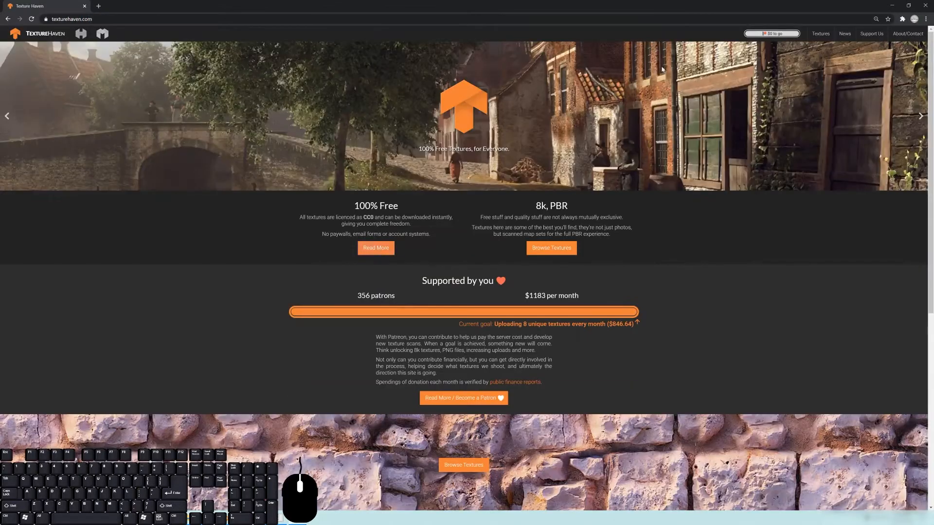
click(819, 35)
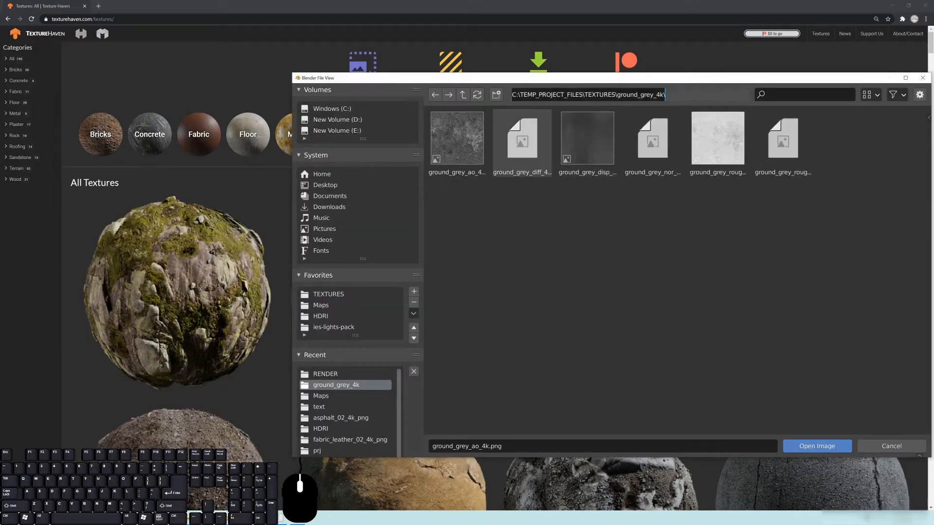
Step: Review the image maps in the ground_grey_4k folder, close Blender's file browser, and search Texture Haven for the ground grey texture
drag(533, 82, 399, 79)
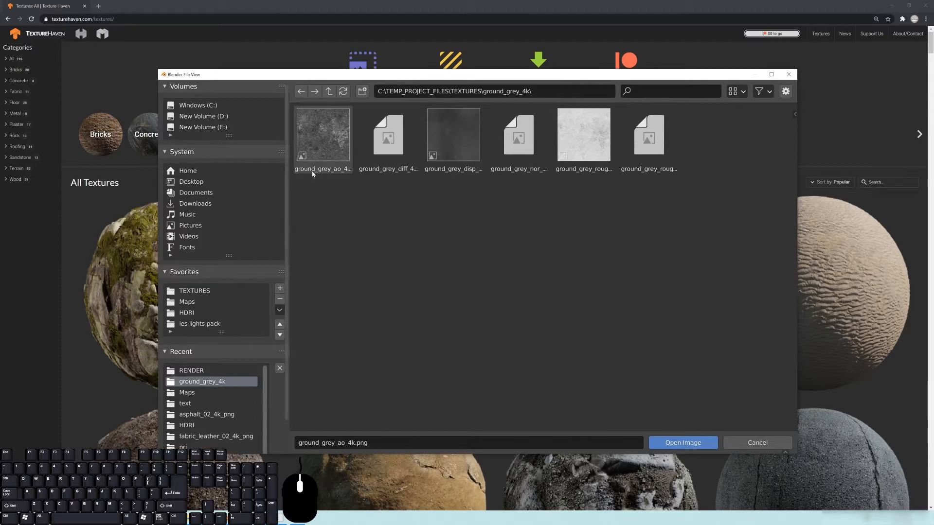
click(788, 75)
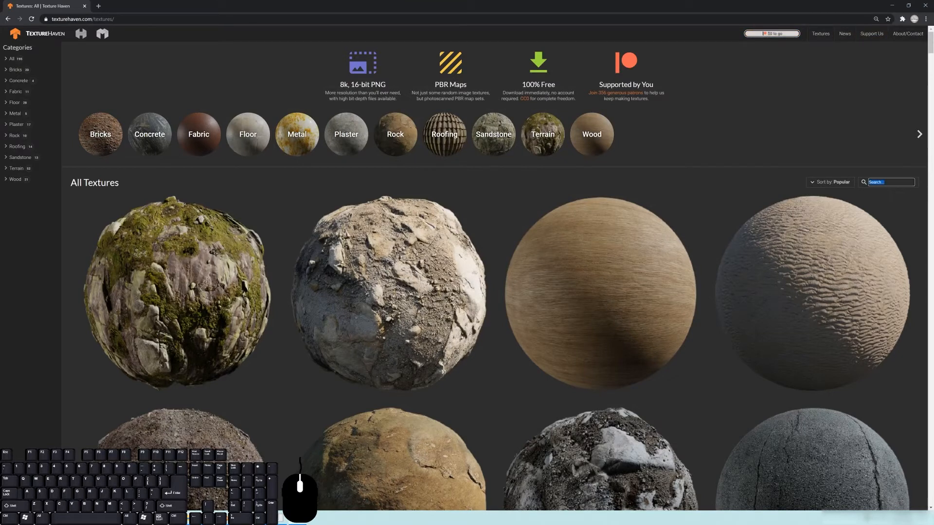
text(ground gre)
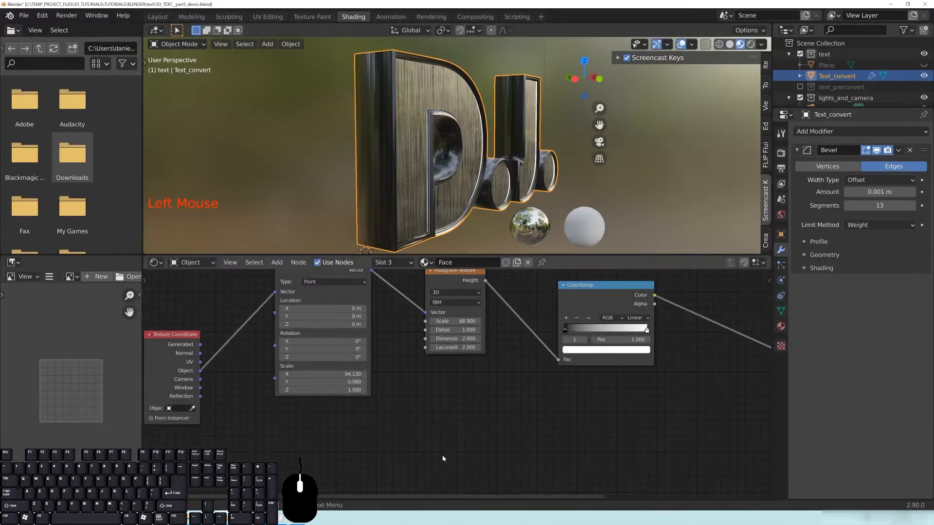
Step: Add an Image Texture node in the free space below the Musgrave Texture node
middle_drag(442, 457, 465, 401)
scroll(458, 417, down, 9)
scroll(485, 404, up, 4)
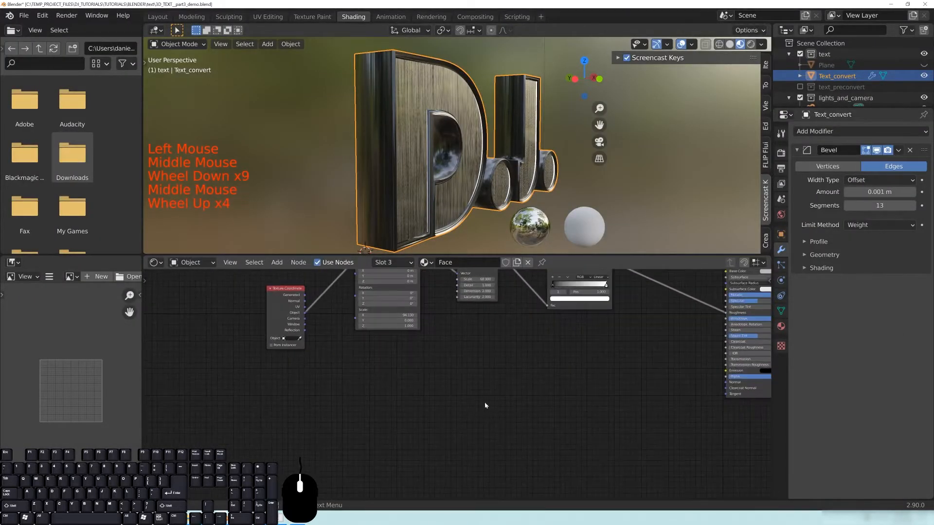
scroll(484, 405, up, 1)
key(shift+a)
mouse_move(479, 364)
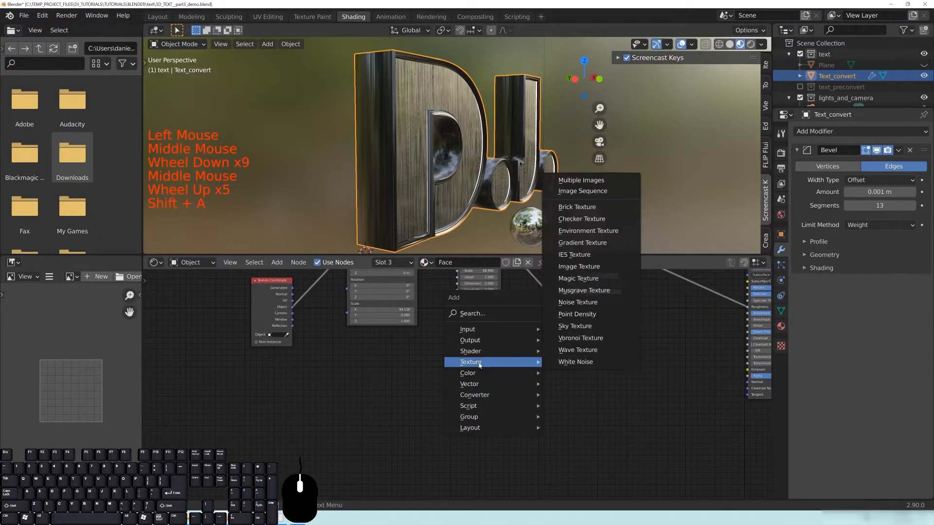
click(579, 267)
click(467, 350)
middle_drag(475, 357, 459, 403)
middle_drag(509, 384, 490, 424)
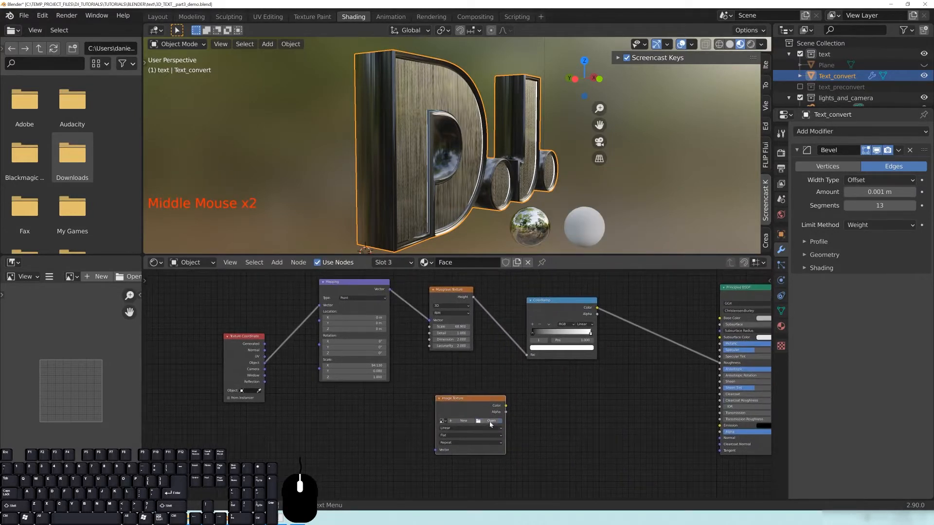
Step: Load ground_grey_ao_4k.png from the TEXTURES\ground_grey_4k folder into the new Image Texture node
click(491, 422)
click(181, 252)
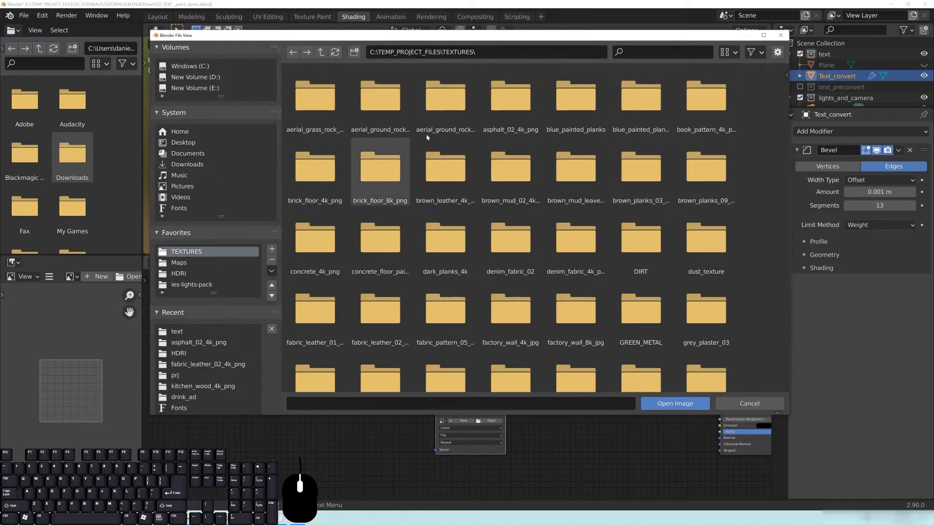
key(ctrl+f)
text(ground)
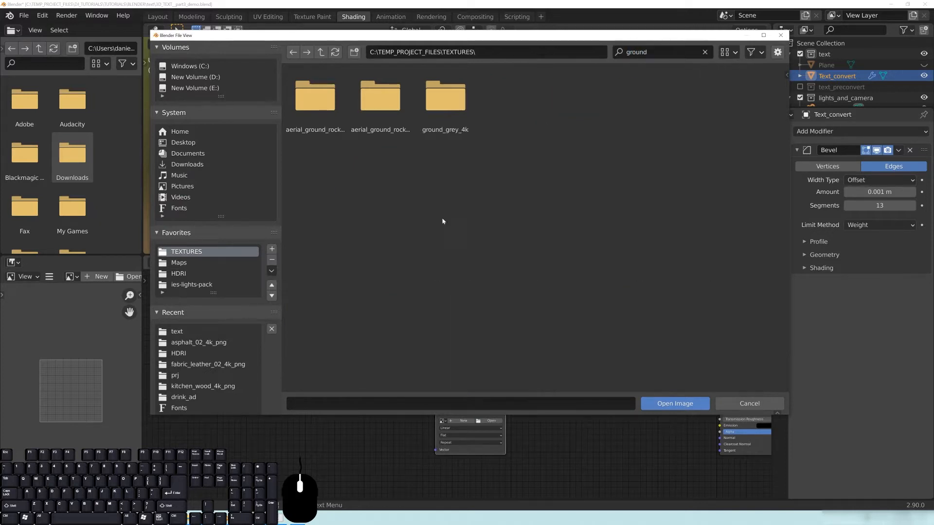
double_click(455, 100)
click(320, 106)
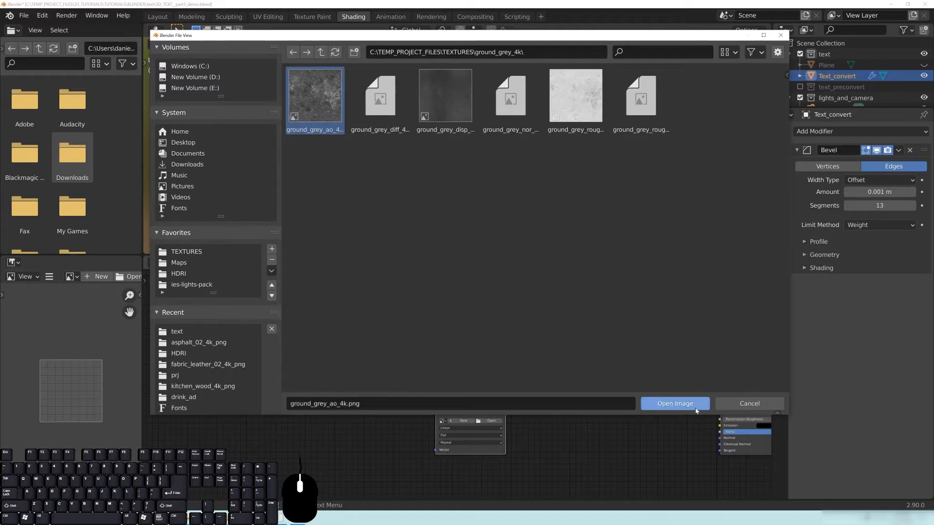
click(674, 404)
click(470, 422)
Step: Reposition the Texture Coordinate, Mapping and ground grey image nodes to leave room for a second chain below the first
middle_drag(438, 396, 479, 386)
drag(280, 326, 223, 328)
middle_drag(433, 363, 433, 394)
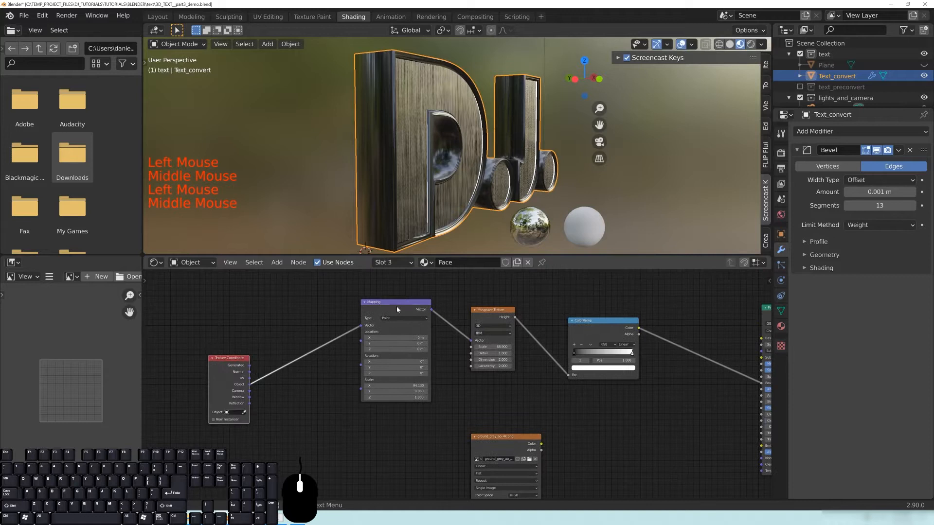
drag(397, 308, 383, 319)
drag(229, 370, 202, 396)
drag(393, 316, 365, 345)
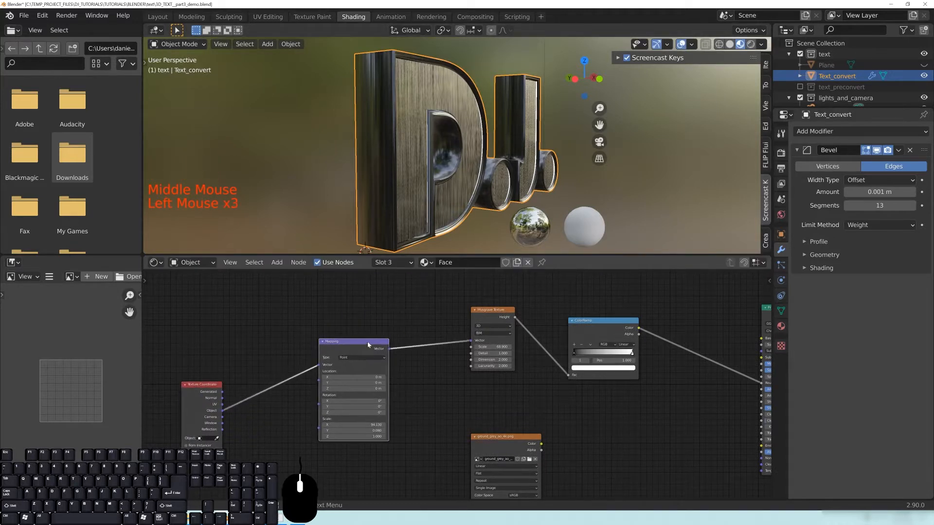
middle_drag(365, 345, 375, 311)
click(365, 307)
drag(365, 307, 369, 291)
drag(541, 412, 540, 424)
middle_drag(392, 455, 367, 461)
click(183, 364)
drag(183, 365, 217, 338)
middle_drag(269, 404, 312, 413)
drag(262, 347, 248, 342)
drag(534, 424, 530, 399)
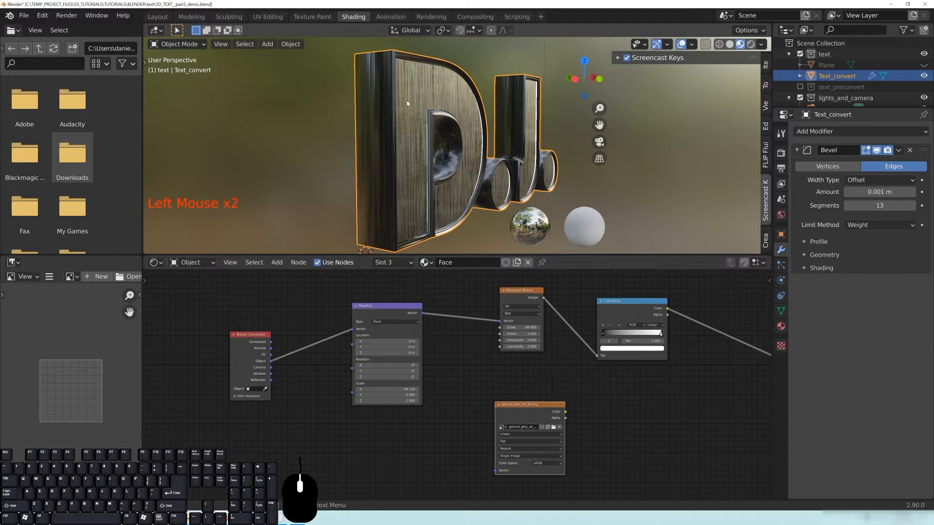
Step: Attach a new Mapping and Texture Coordinate node pair to the ground_grey_ao_4k image node
key(shift+a)
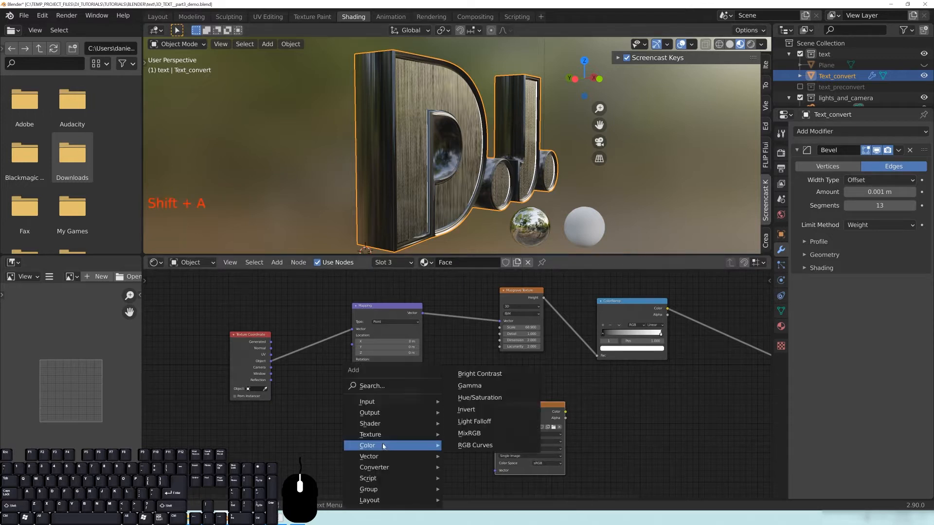
click(523, 406)
middle_drag(583, 452, 577, 419)
scroll(577, 420, up, 3)
drag(507, 365, 512, 392)
key(ctrl+t)
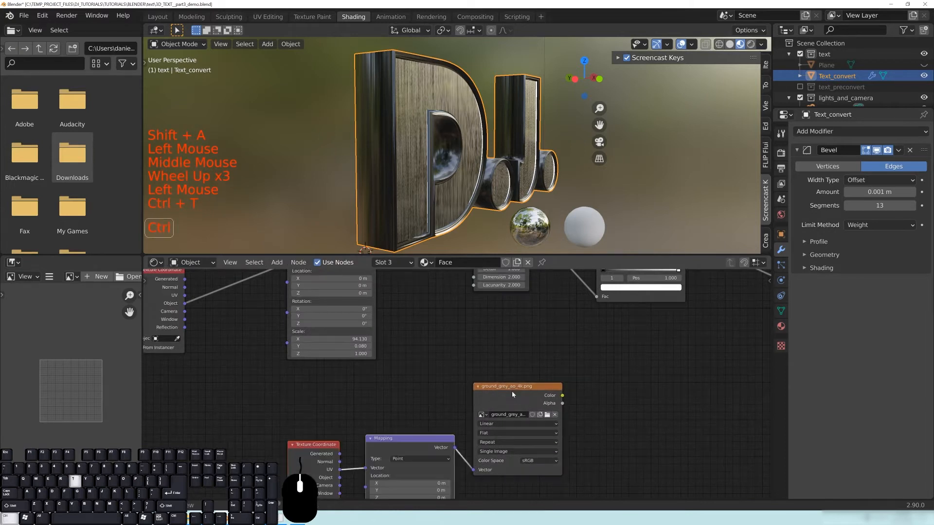
Step: Delete the duplicate Texture Coordinate node and keep the new Mapping node linked to the ground grey image
middle_drag(512, 391, 545, 370)
click(343, 431)
drag(343, 431, 194, 388)
click(386, 378)
middle_drag(239, 385, 287, 422)
key(x)
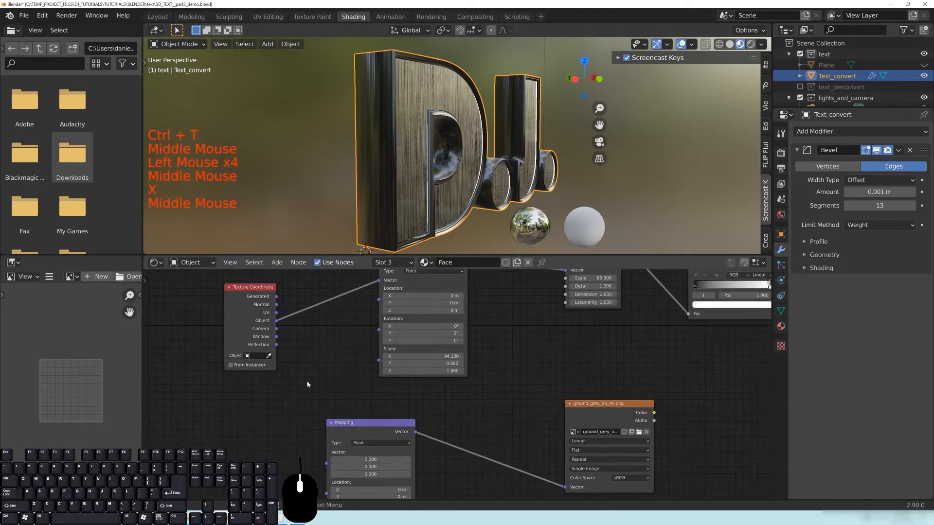
Step: Link the original Texture Coordinate's Object output to the new Mapping node's Vector input and place that node under the first Mapping
scroll(287, 421, down, 3)
drag(313, 333, 356, 447)
drag(313, 335, 354, 445)
drag(385, 417, 430, 392)
middle_drag(630, 408, 572, 399)
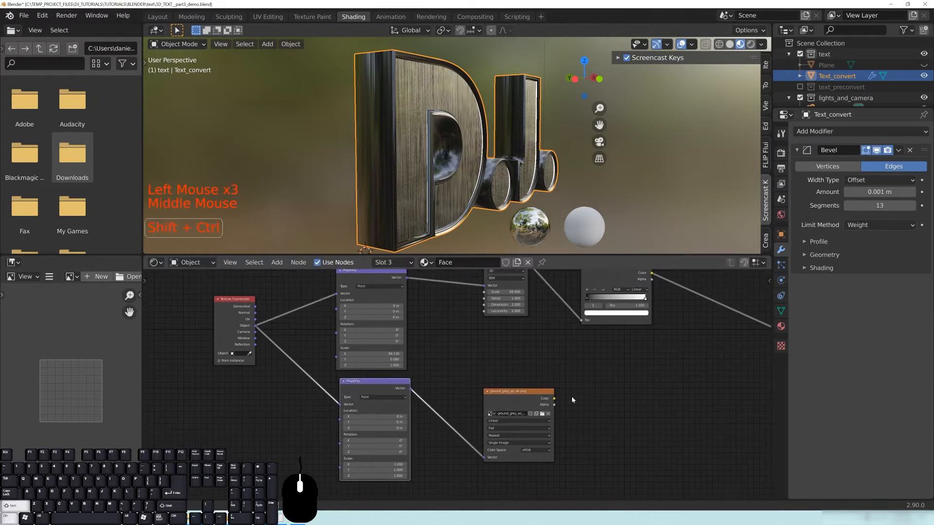
Step: Preview the ground grey image texture alone on the letters and inspect it from several angles
ctrl+shift+click(519, 399)
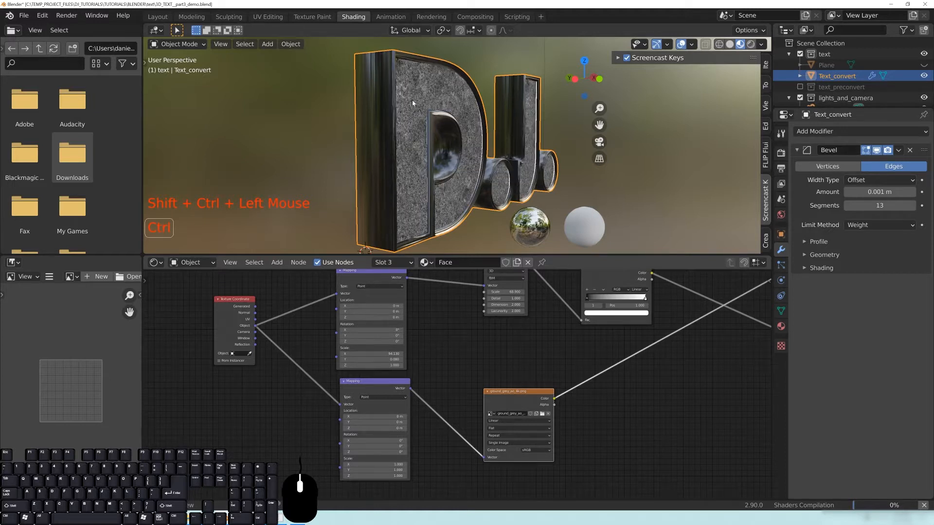
mouse_move(417, 169)
middle_down()
mouse_move(396, 180)
mouse_move(413, 182)
middle_up()
scroll(403, 175, up, 2)
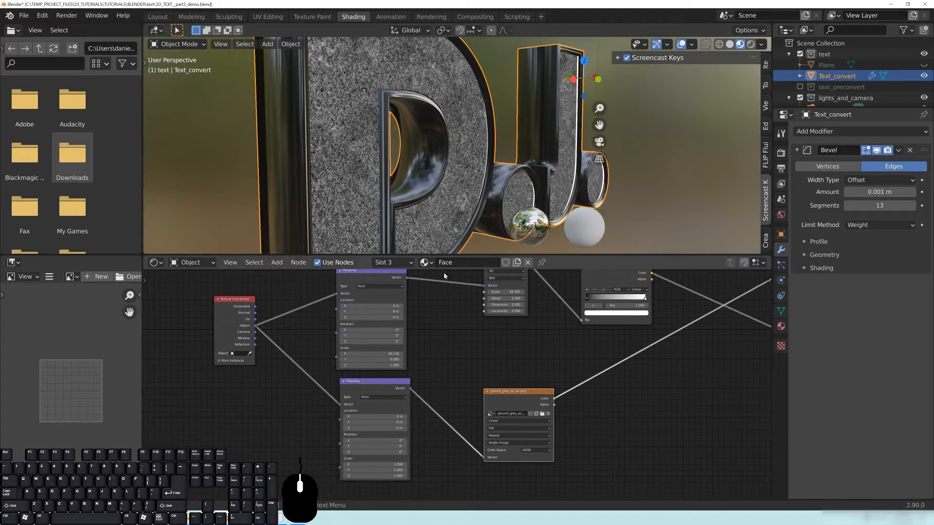
scroll(429, 141, down, 2)
middle_drag(428, 141, 385, 236)
scroll(423, 186, up, 2)
scroll(447, 187, down, 2)
scroll(428, 205, up, 3)
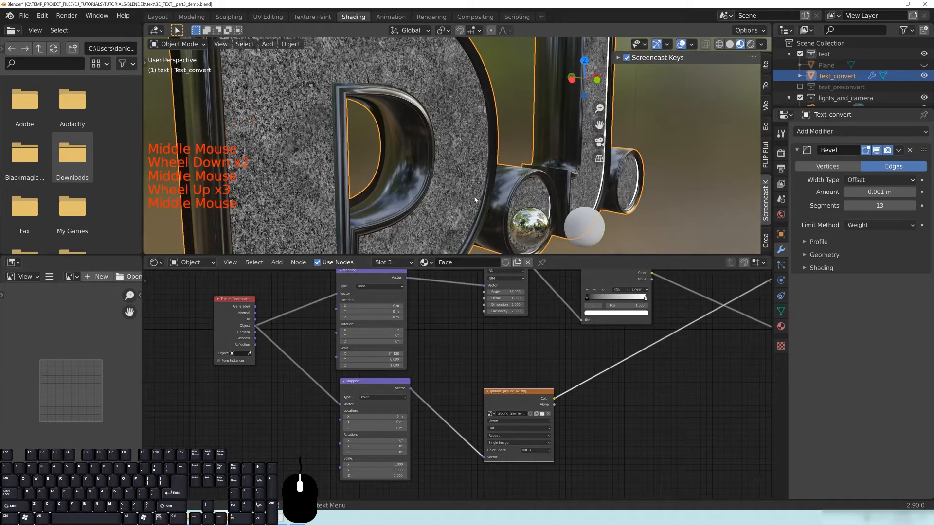
scroll(452, 443, down, 1)
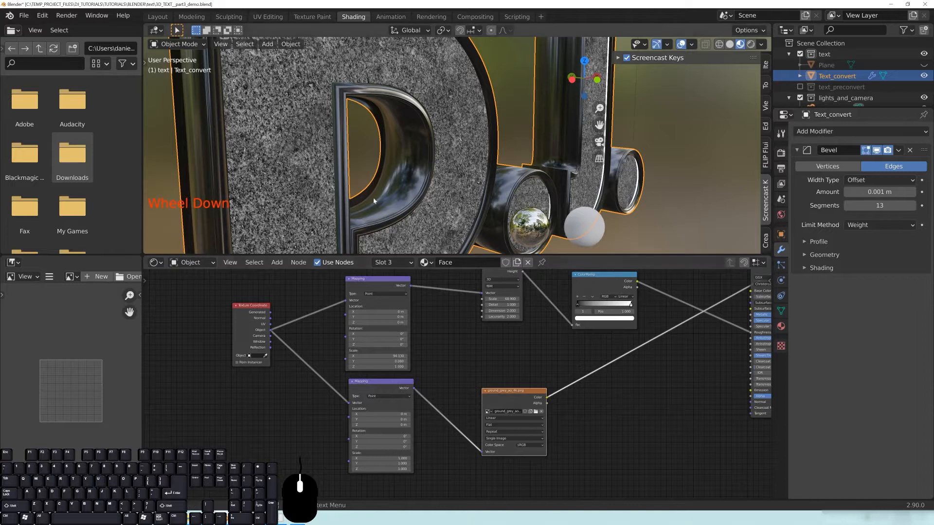
Step: Shift the ground grey image and Musgrave Texture nodes, and preview the ColorRamp output on the letters
middle_drag(471, 386, 481, 361)
drag(519, 374, 506, 379)
middle_drag(541, 351, 492, 384)
drag(436, 442, 435, 435)
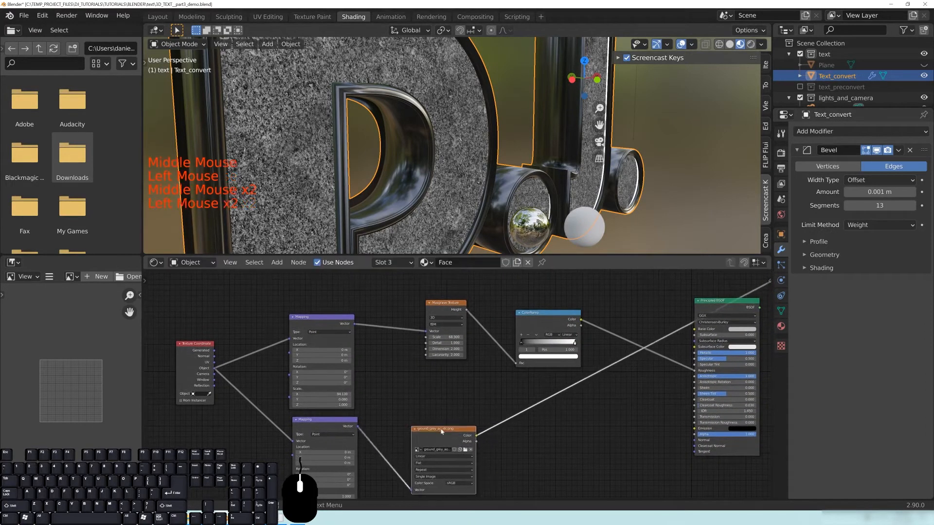
drag(443, 307, 417, 306)
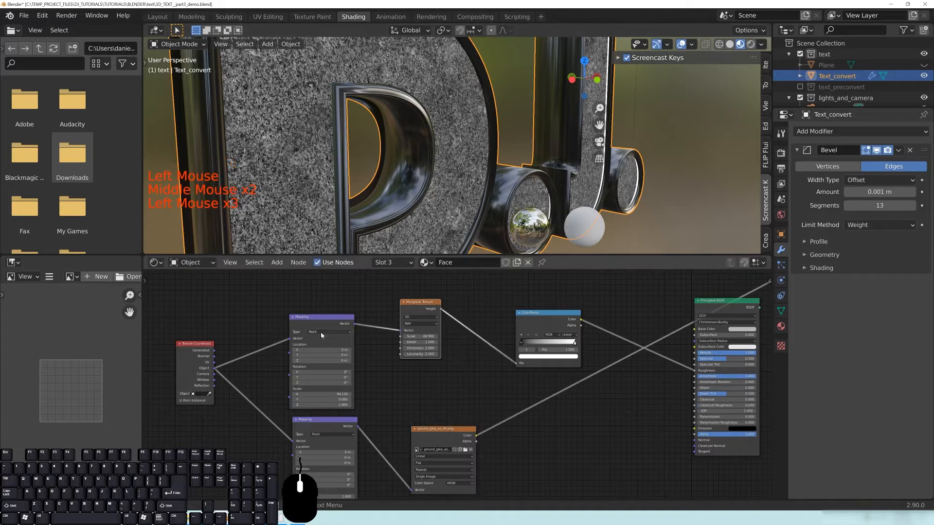
ctrl+shift+click(559, 314)
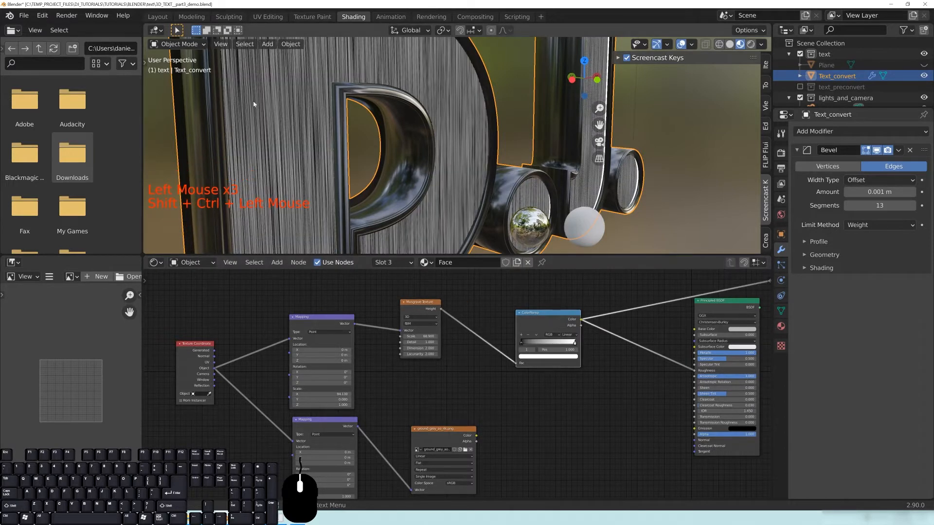
middle_drag(339, 172, 354, 155)
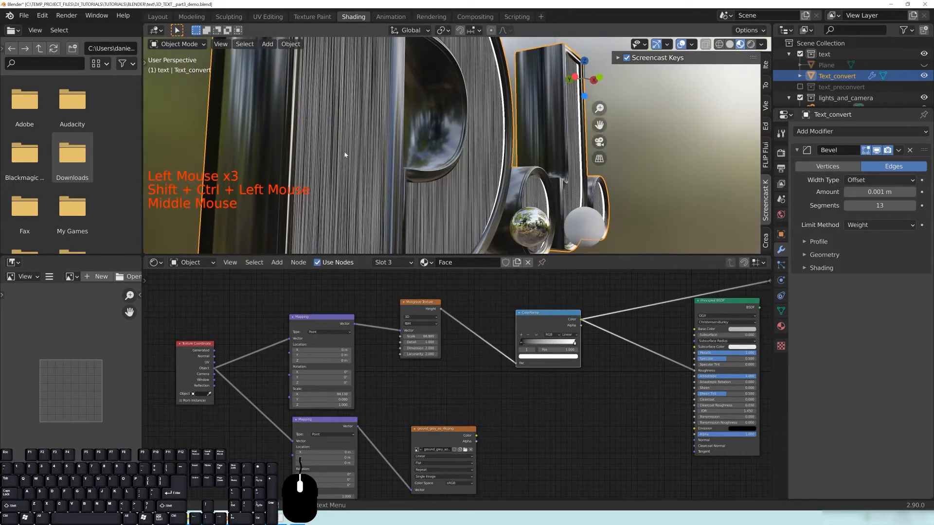
Step: Move the ColorRamp, ground grey image and lower Mapping nodes farther from the Principled BSDF to make room
drag(427, 303, 426, 300)
drag(541, 313, 489, 308)
drag(450, 430, 419, 433)
drag(323, 424, 315, 425)
drag(407, 434, 398, 434)
Step: Add a MixRGB node between the texture nodes and the Principled BSDF
middle_drag(399, 434, 351, 447)
middle_drag(466, 417, 443, 409)
key(shift+a)
mouse_move(442, 426)
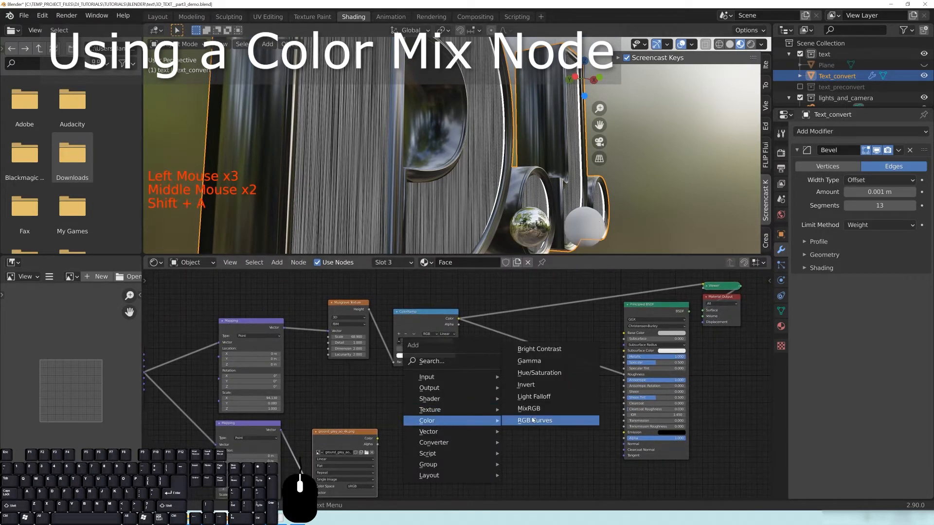
click(573, 462)
key(shift+a)
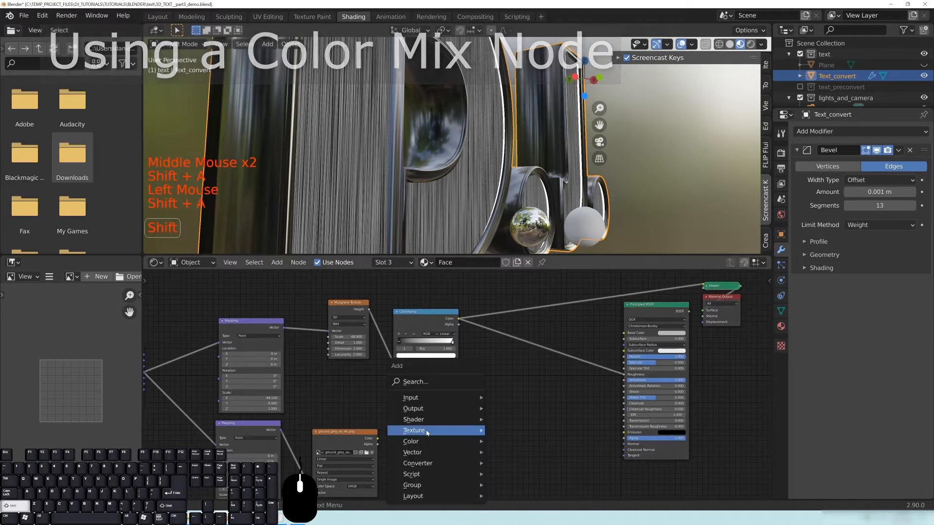
mouse_move(413, 444)
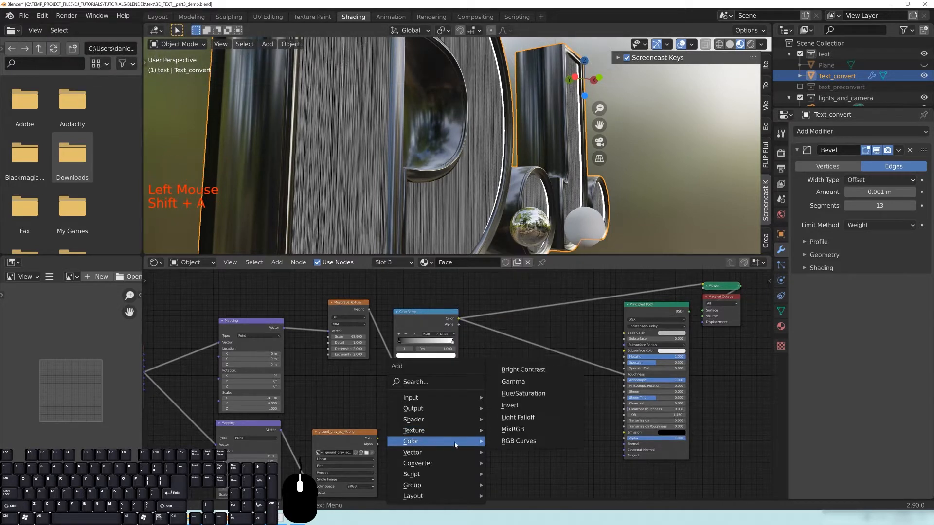
click(512, 429)
click(516, 422)
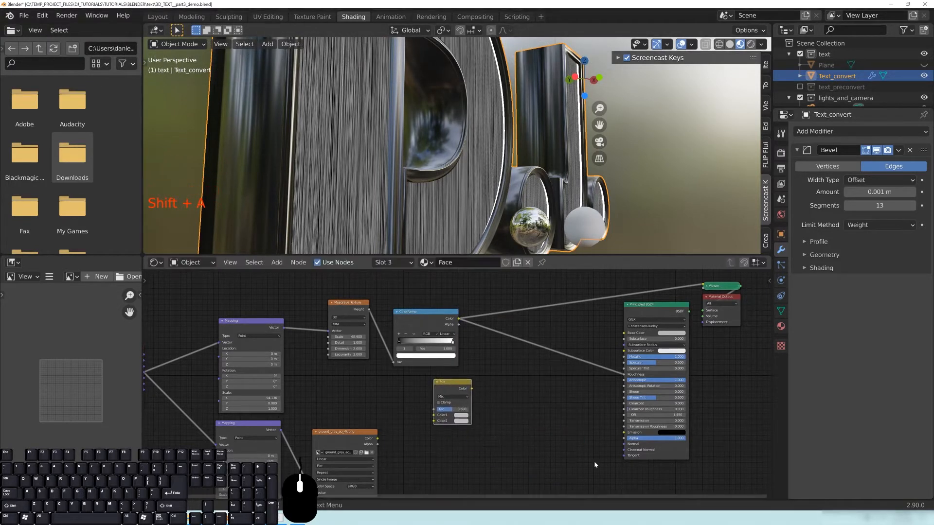
Step: Shift the ColorRamp, Musgrave Texture and ground grey image nodes away from the MixRGB node
mouse_move(424, 314)
mouse_down()
mouse_move(492, 311)
mouse_move(407, 319)
mouse_up()
drag(348, 304, 325, 309)
drag(388, 320, 374, 320)
drag(340, 432, 331, 421)
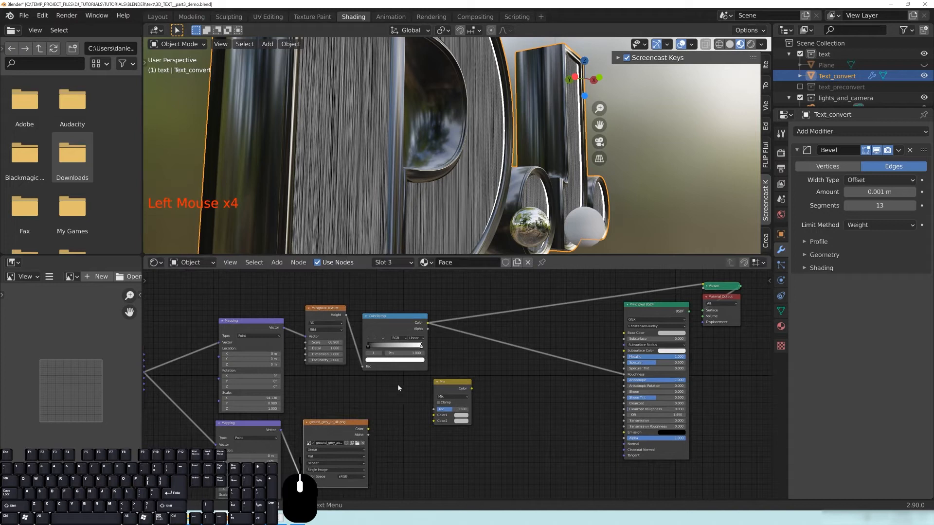
Step: Connect the ColorRamp's Color output to Color1 and the ground grey image's Color output to Color2 of the MixRGB node
middle_drag(398, 387, 382, 386)
drag(405, 322, 447, 357)
click(448, 356)
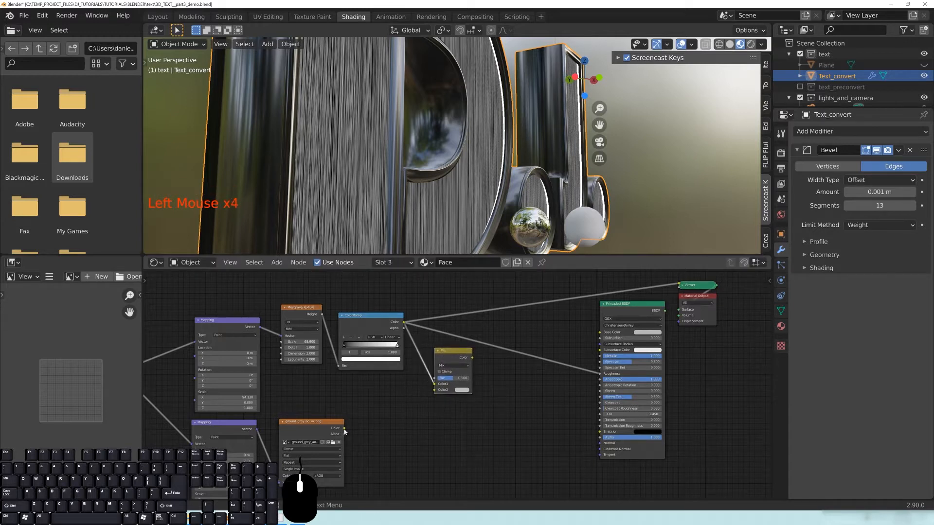
drag(344, 429, 358, 427)
drag(400, 368, 434, 389)
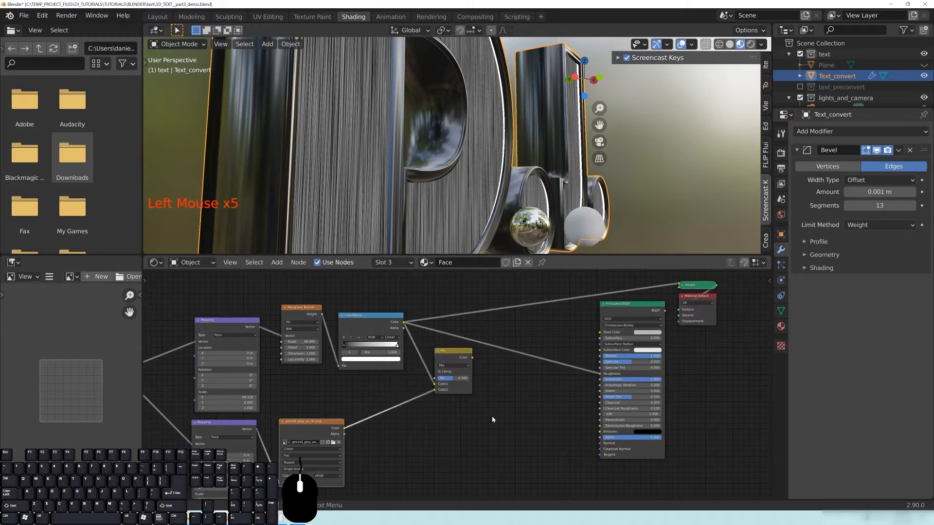
Step: Examine the available blending modes of the MixRGB node without changing the Mix mode
click(453, 357)
scroll(493, 419, up, 6)
middle_drag(493, 419, 506, 385)
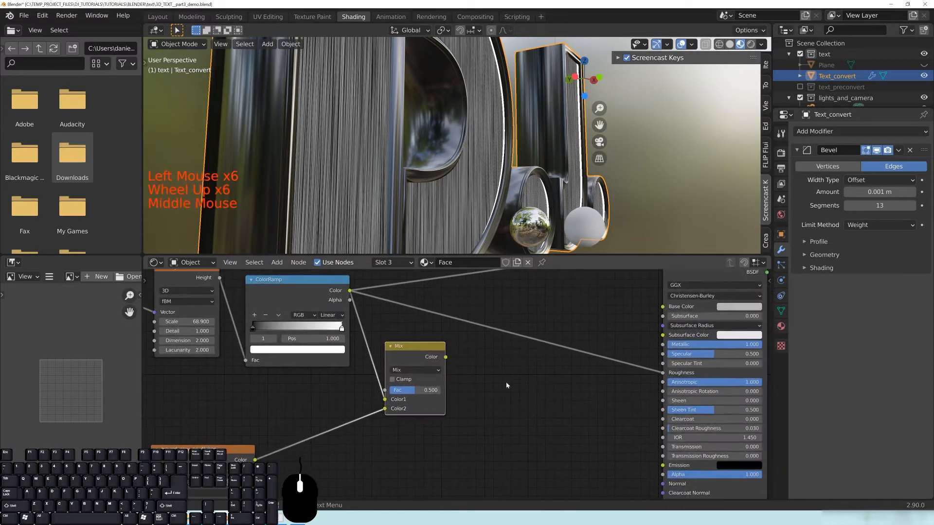
click(416, 372)
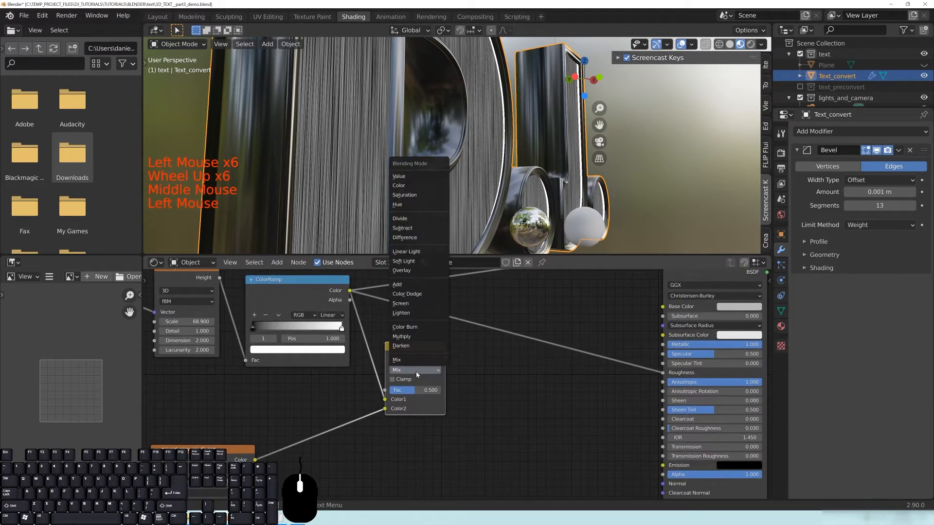
click(461, 410)
Step: Preview the ground grey image and the ColorRamp output in turn on the letters to compare the two patterns
middle_drag(348, 465, 458, 392)
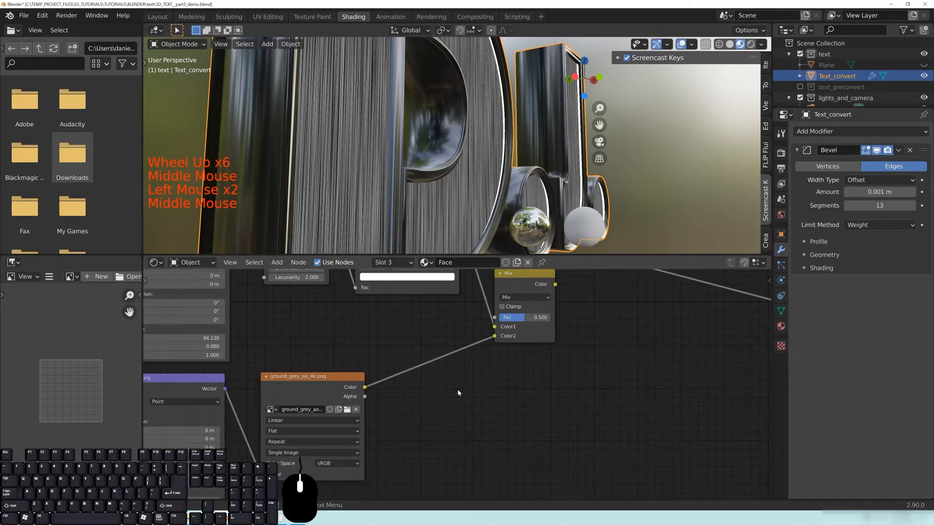
ctrl+shift+click(351, 388)
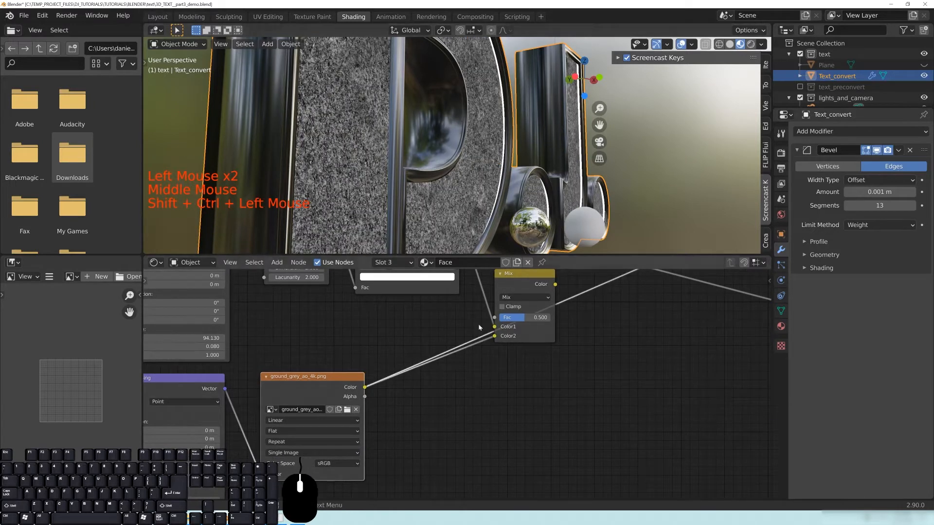
middle_drag(346, 377, 307, 461)
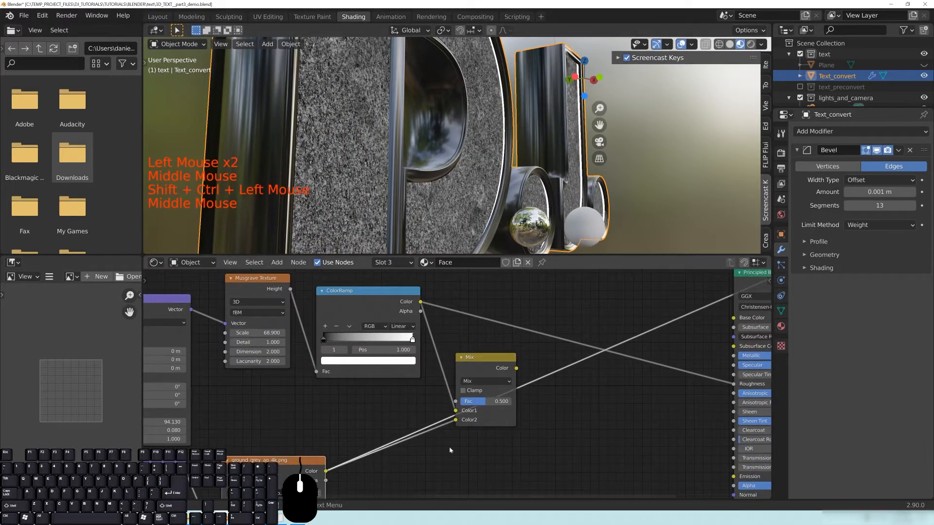
ctrl+shift+click(378, 298)
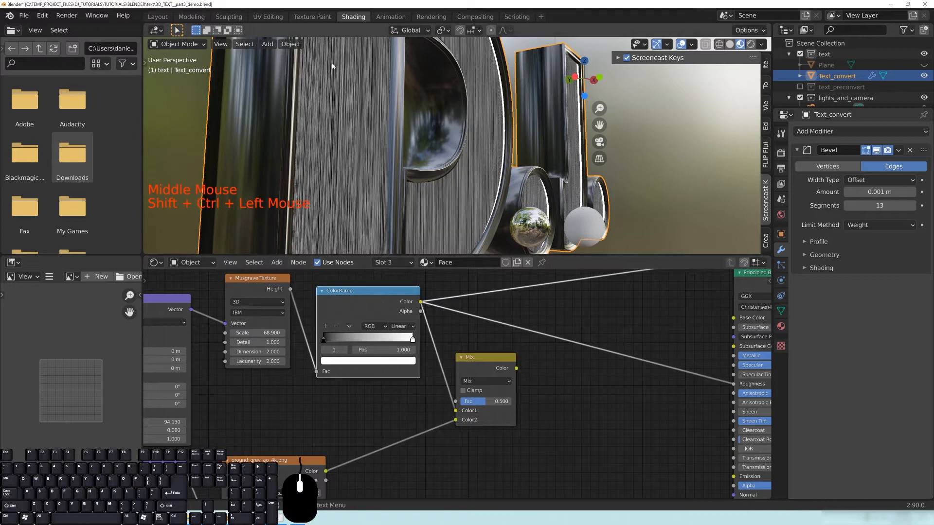
middle_drag(396, 155, 373, 168)
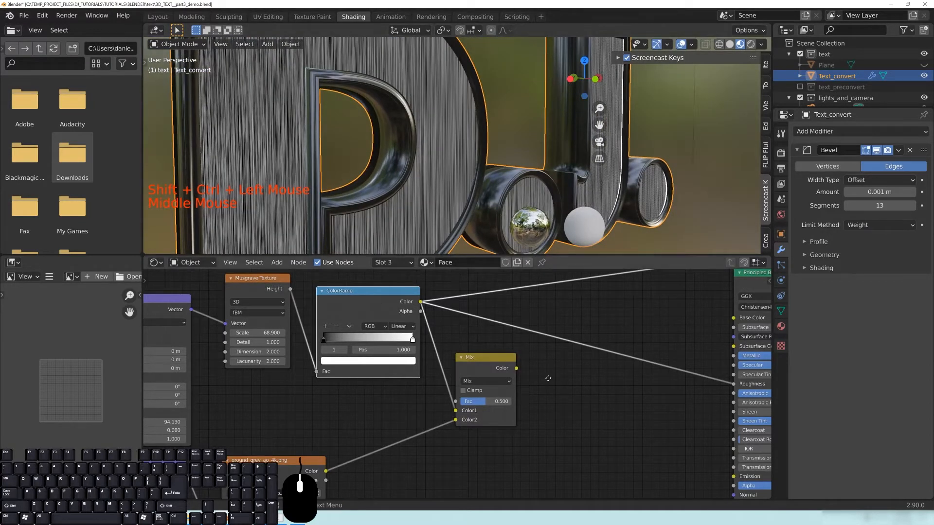
Step: Preview the Mix node's output on the letters and raise its Fac to 1.000
middle_drag(485, 367, 462, 354)
ctrl+shift+click(462, 354)
drag(462, 354, 467, 360)
scroll(506, 228, up, 4)
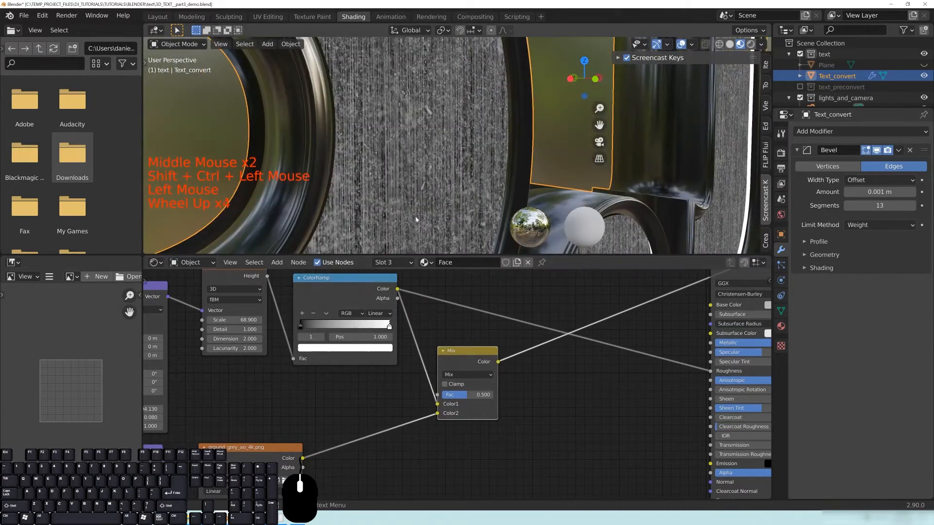
middle_drag(432, 232, 428, 209)
scroll(427, 209, up, 2)
drag(485, 394, 509, 394)
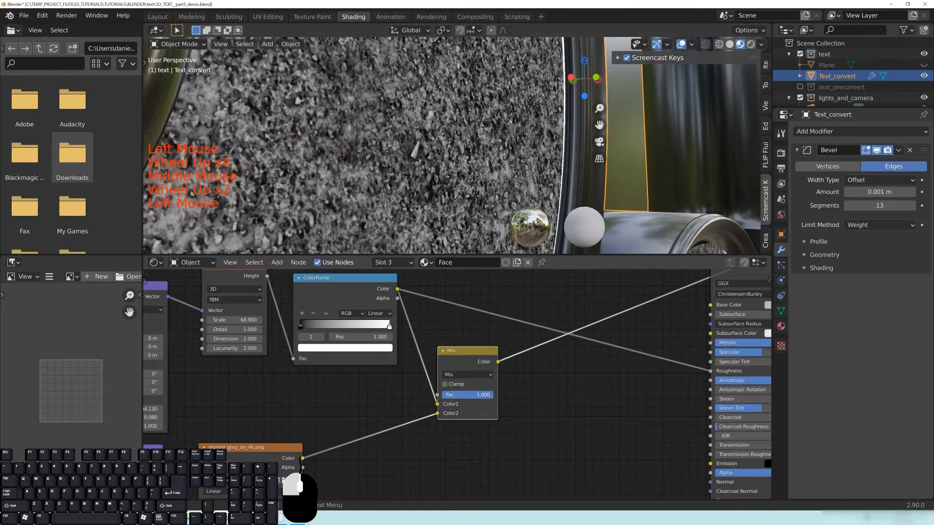
Step: Change the MixRGB node's blending mode to Screen and check the combined pattern up close
click(460, 376)
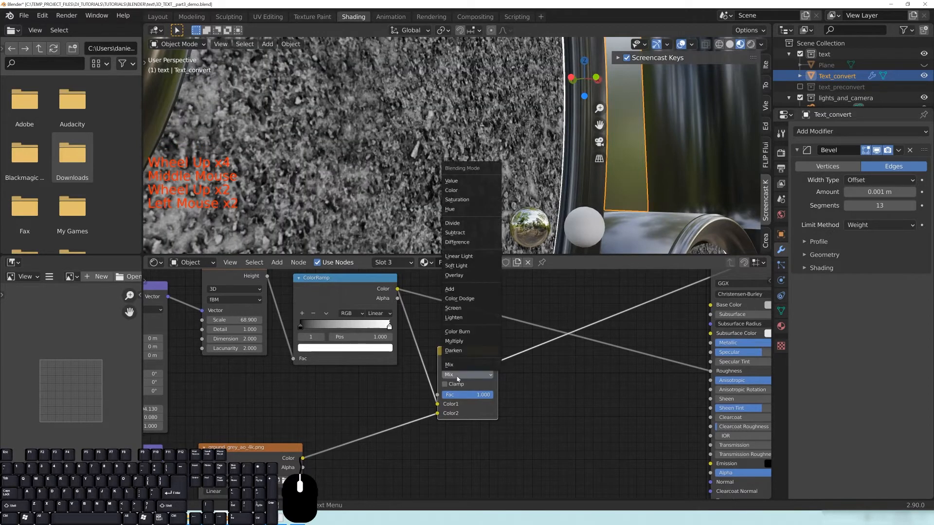
click(455, 310)
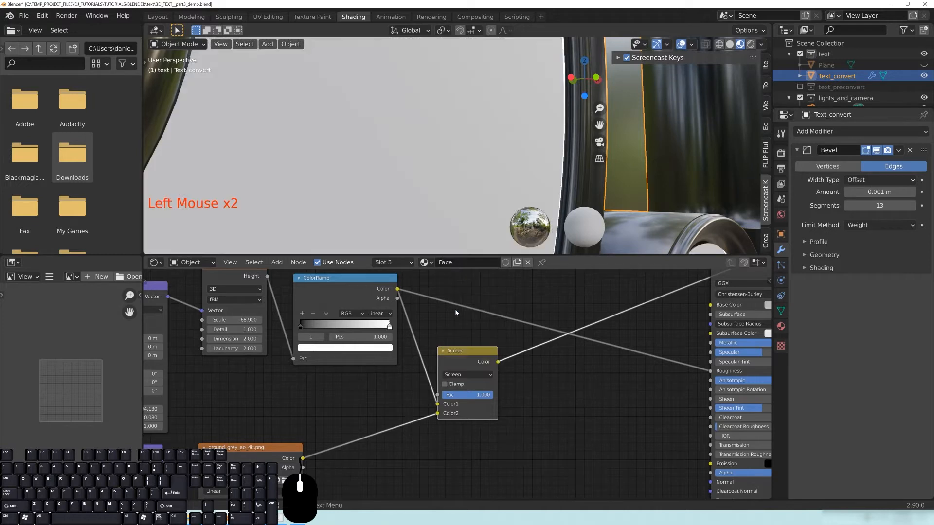
scroll(336, 186, up, 1)
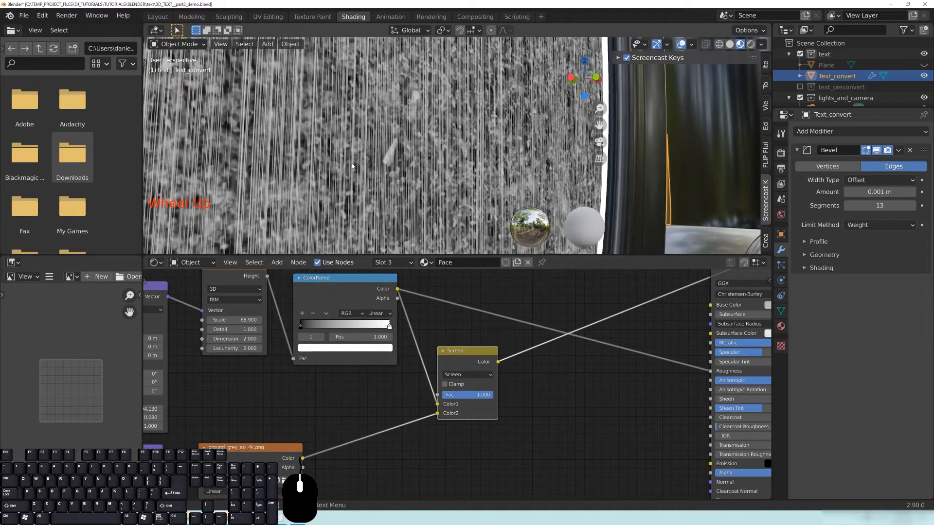
Step: Try the Add blending mode on the MixRGB node for comparison and return it to Screen
click(463, 375)
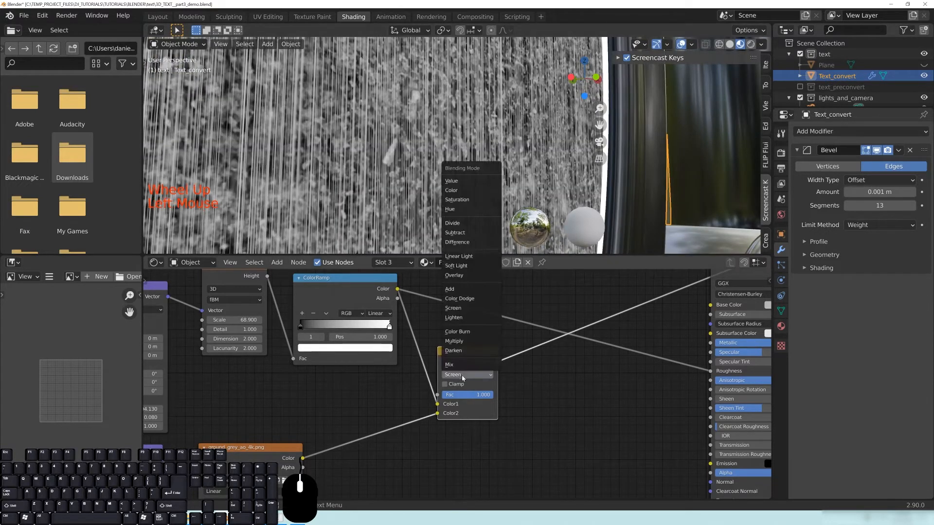
click(461, 287)
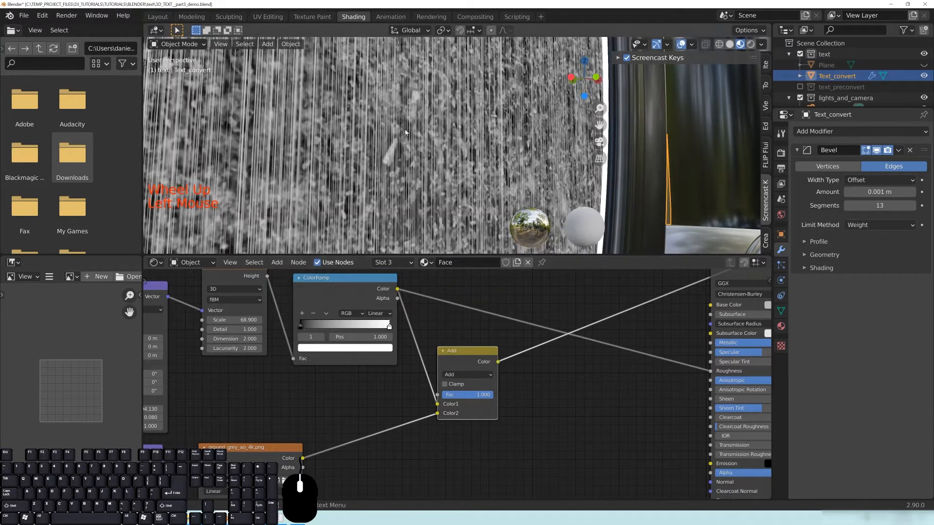
click(466, 374)
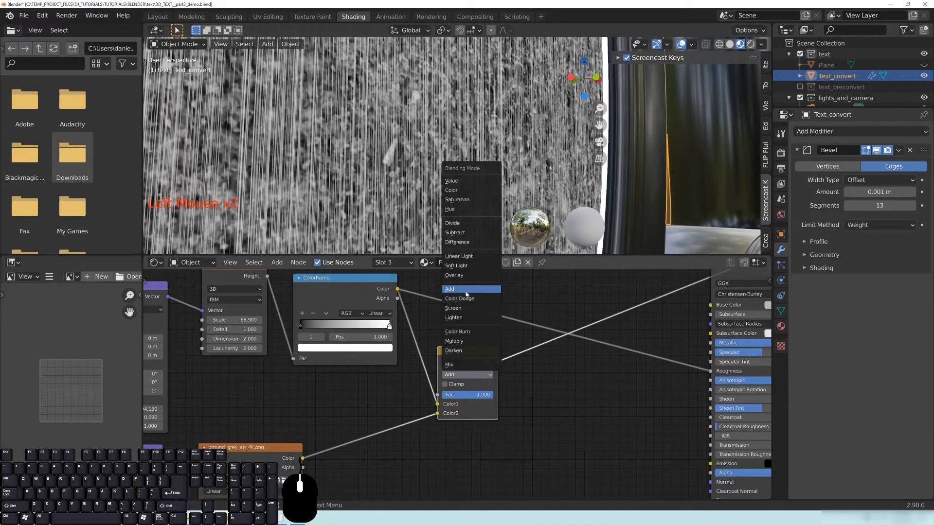
click(463, 308)
Step: Try the Screen node's Fac at 0.000 to compare how strongly the image texture blends in
drag(469, 360, 450, 358)
middle_drag(530, 382, 535, 384)
drag(465, 359, 475, 367)
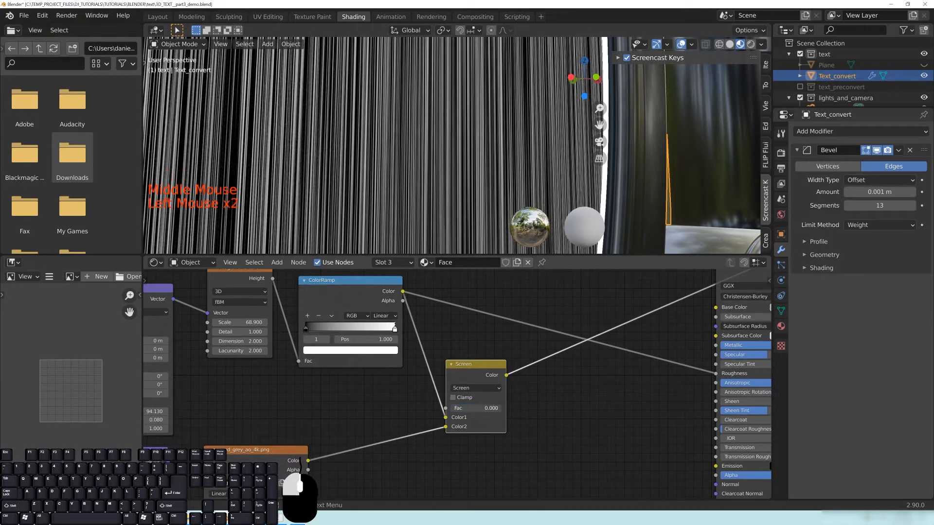
drag(474, 410, 452, 410)
drag(459, 410, 508, 410)
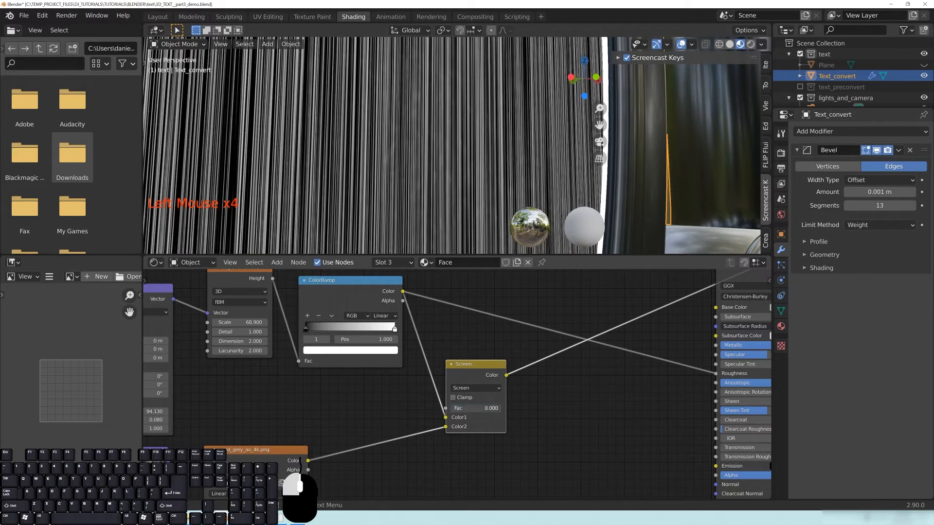
Step: Connect the Screen node's Color output to the Principled BSDF's Roughness and preview the full shader on the letters
drag(607, 437, 607, 443)
middle_drag(548, 379, 400, 391)
drag(357, 392, 567, 385)
middle_drag(523, 360, 404, 400)
ctrl+shift+click(531, 322)
Step: Inspect the blended roughness on the letter faces from several angles
middle_drag(440, 163, 462, 160)
scroll(457, 168, down, 4)
scroll(457, 168, down, 3)
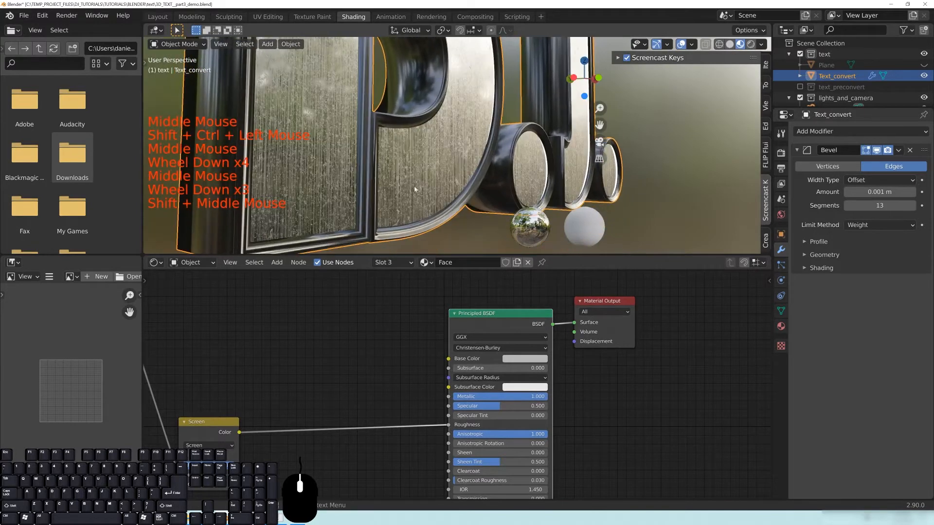
shift+middle_drag(303, 176, 341, 78)
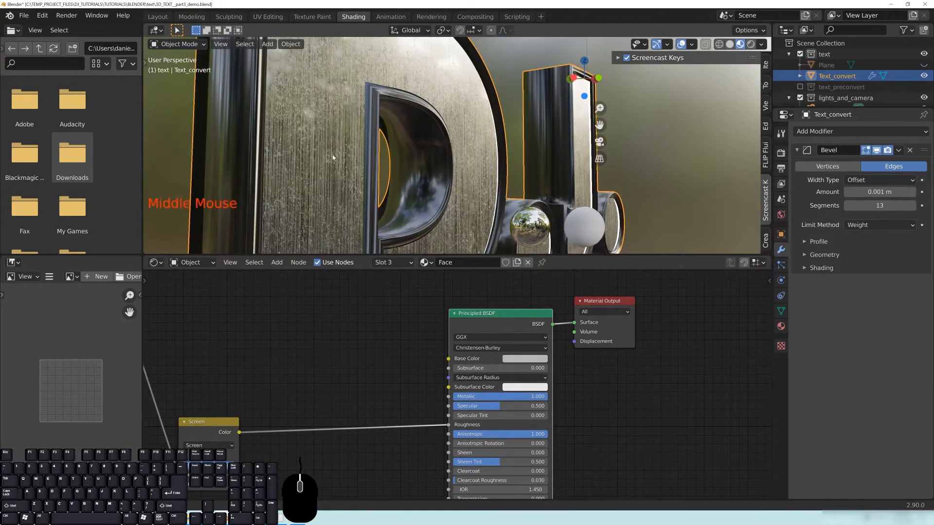
middle_drag(333, 157, 321, 130)
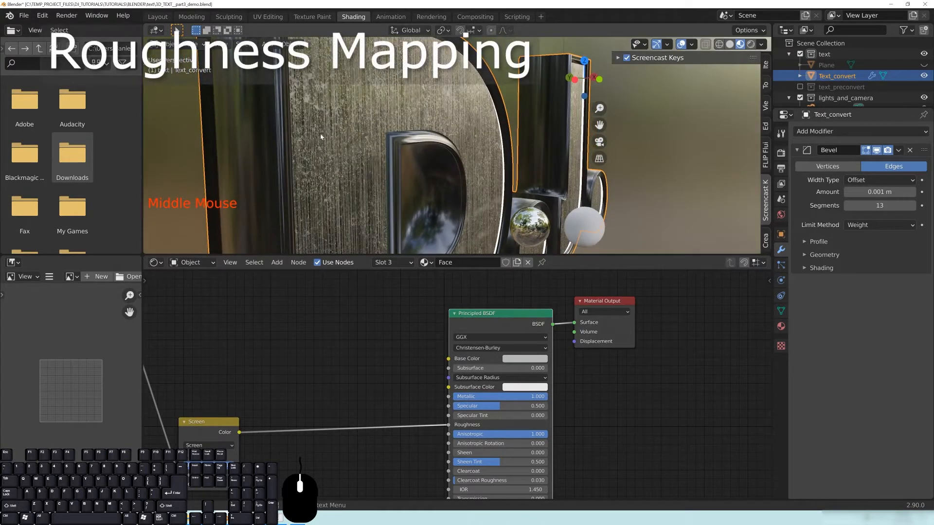
middle_drag(449, 89, 457, 68)
middle_drag(237, 447, 296, 411)
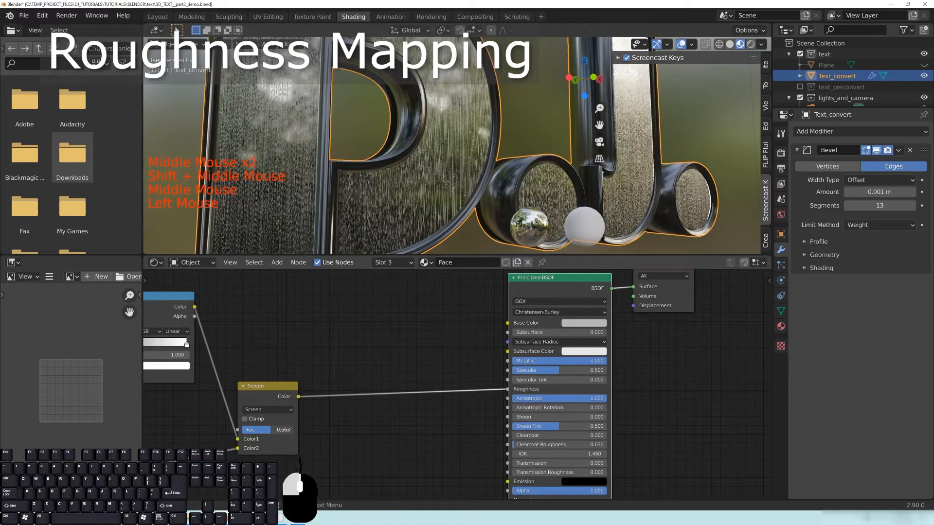
Step: Insert a ColorRamp between the Screen node and the Principled BSDF's Roughness, and space the neighbouring nodes
middle_drag(408, 423, 441, 426)
key(shift+a)
mouse_move(444, 445)
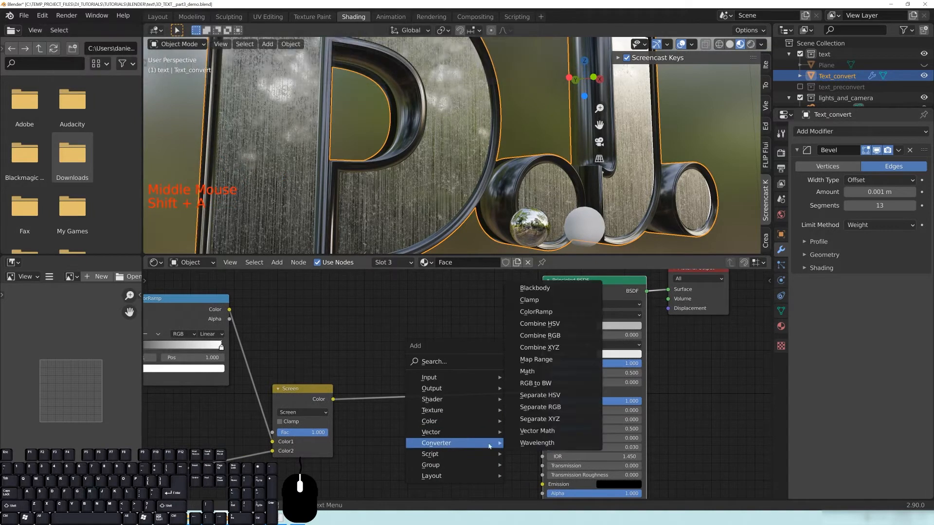
click(535, 311)
click(425, 387)
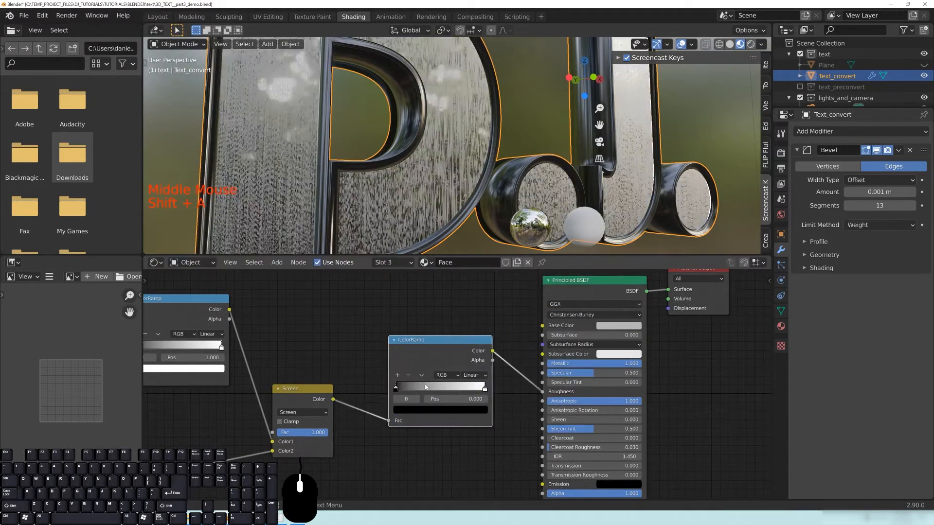
middle_drag(425, 387, 478, 406)
middle_drag(343, 180, 402, 157)
drag(353, 410, 342, 400)
drag(501, 367, 478, 374)
Step: Try the second ColorRamp's white stop at position 0.524 and return it to 1.000
drag(509, 419, 468, 418)
scroll(380, 132, down, 2)
middle_drag(407, 154, 445, 111)
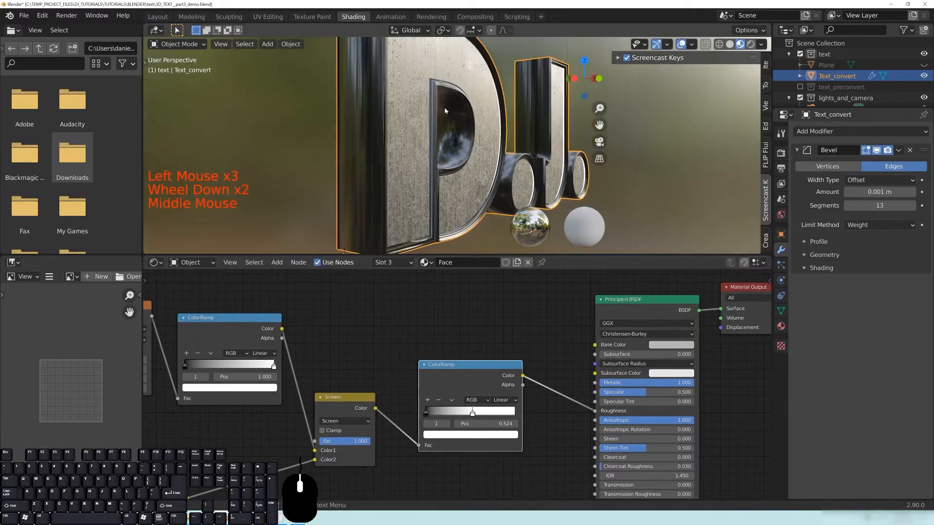
drag(472, 413, 514, 412)
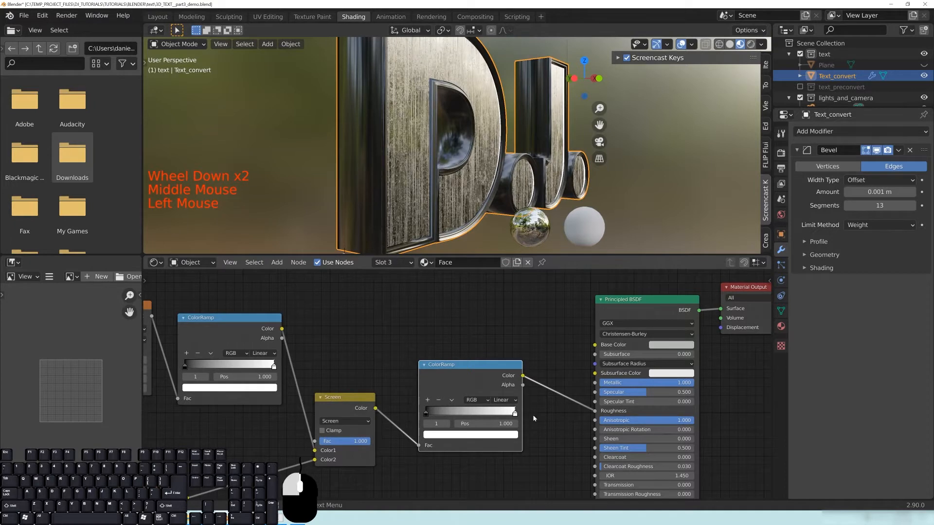
Step: Try the second ColorRamp's black stop at position 0.331 and return it to 0.000
drag(423, 411, 455, 414)
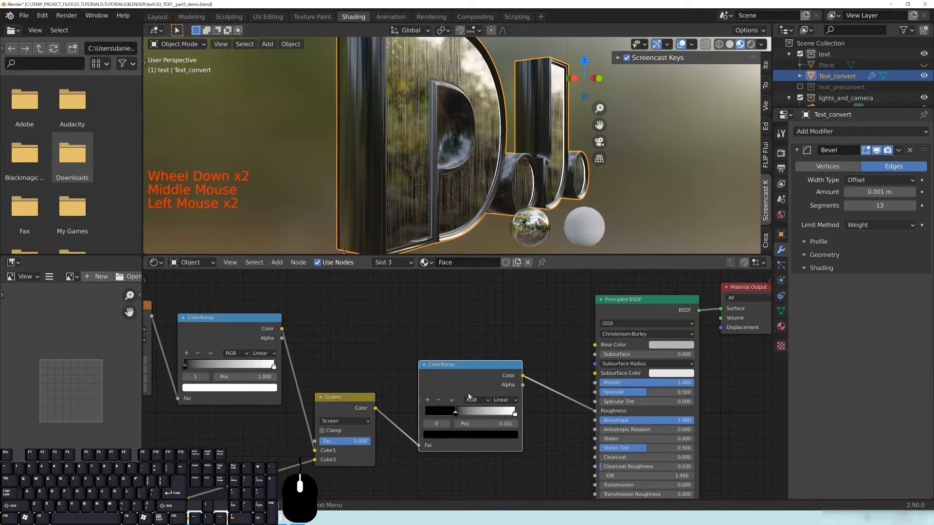
scroll(485, 157, up, 2)
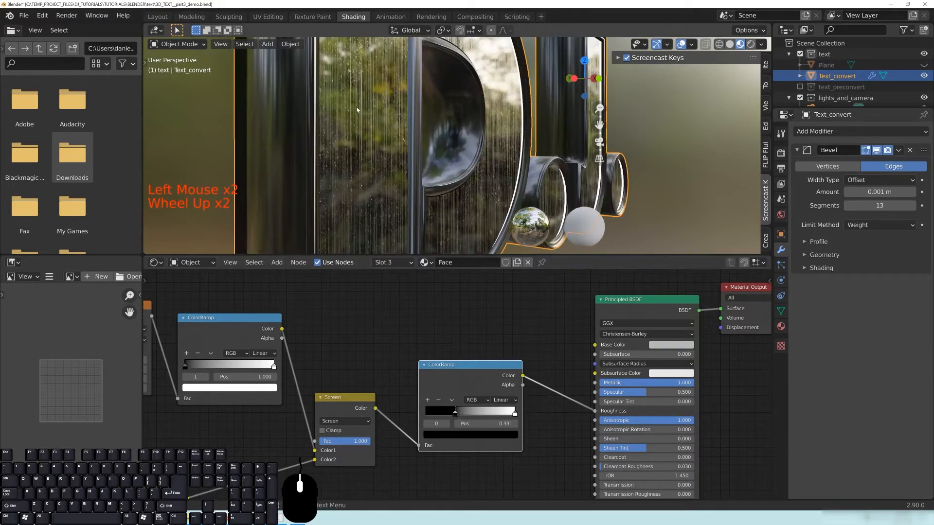
drag(455, 414, 424, 413)
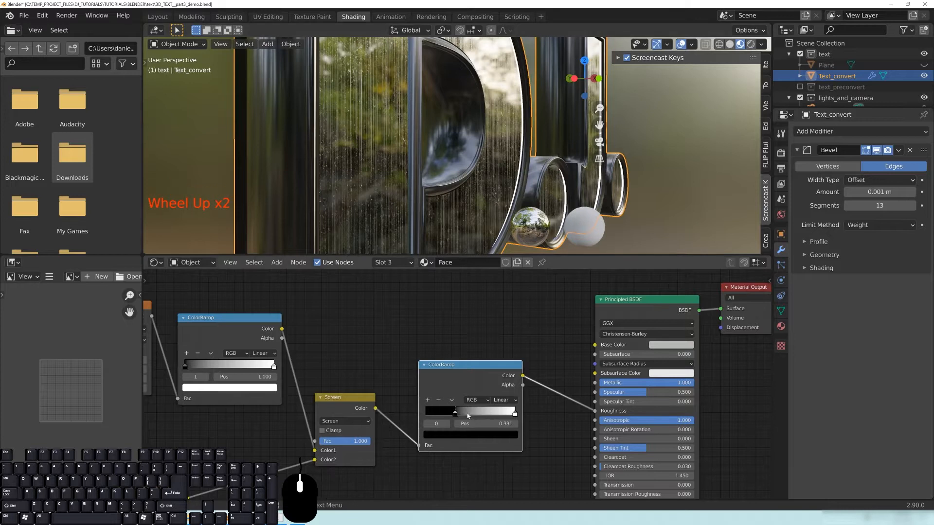
Step: Reposition the Principled BSDF node and set its Specular to 0.777
middle_drag(638, 309, 484, 307)
drag(484, 302, 448, 274)
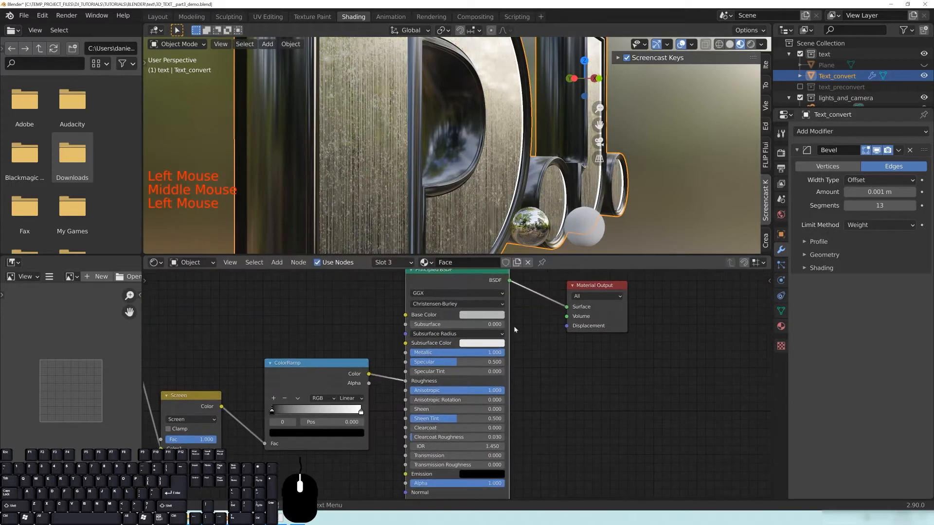
middle_drag(565, 345, 576, 399)
drag(458, 327, 448, 309)
middle_drag(534, 393, 517, 372)
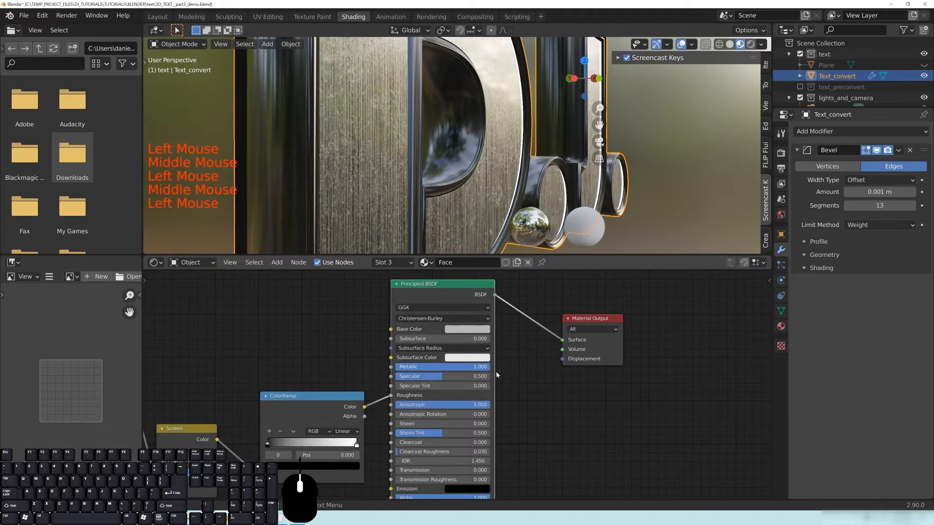
middle_drag(569, 418, 564, 396)
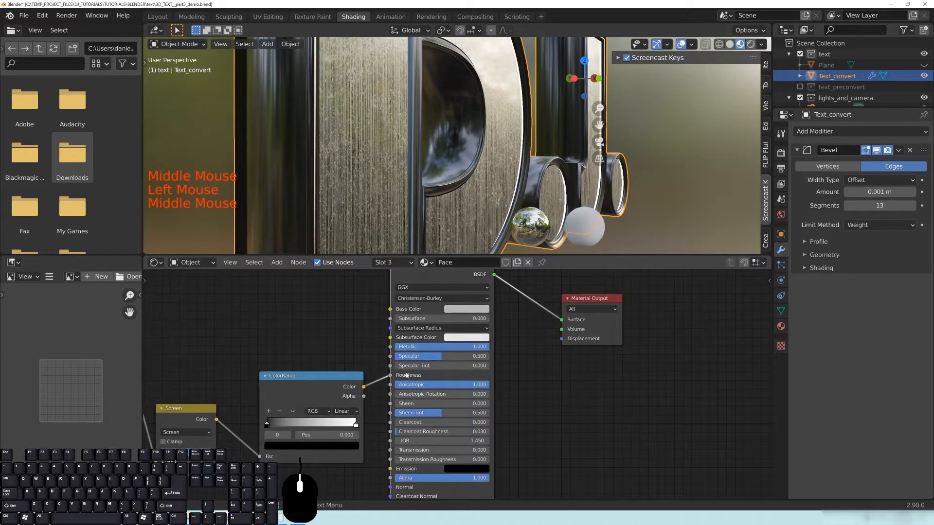
mouse_move(440, 356)
mouse_down()
mouse_move(470, 356)
mouse_move(455, 359)
mouse_up()
middle_drag(489, 386, 537, 390)
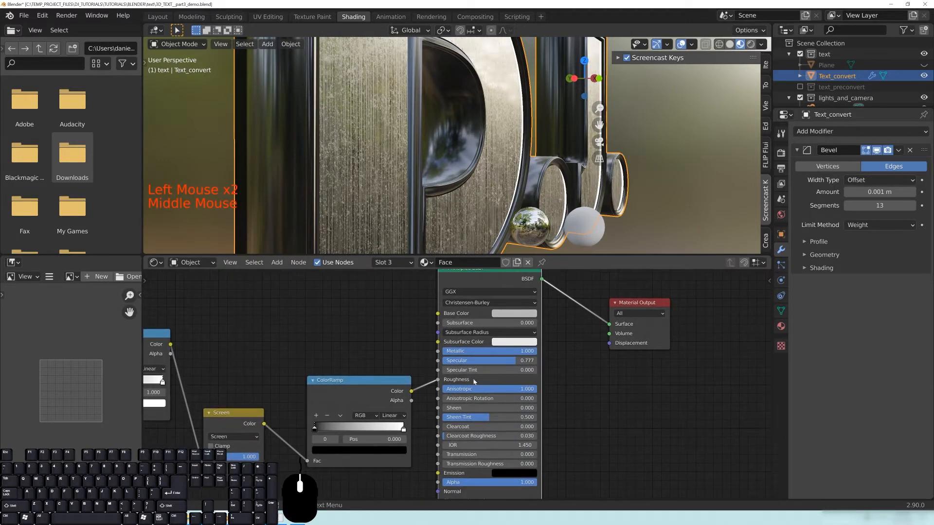
Step: Move the second ColorRamp away from the Principled BSDF node and inspect the letters from a wider view
drag(368, 388, 351, 380)
middle_drag(466, 407, 439, 349)
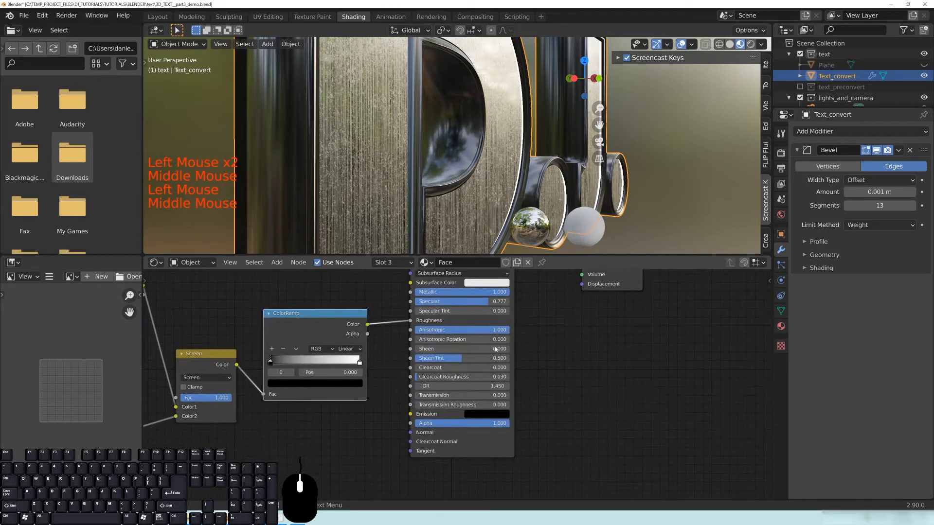
mouse_move(488, 330)
mouse_down()
mouse_move(396, 331)
mouse_move(491, 330)
mouse_up()
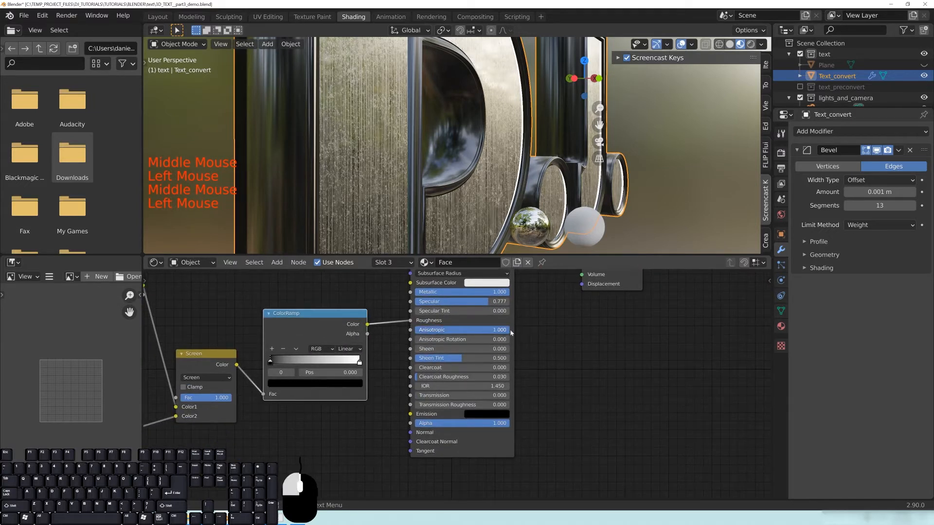
middle_drag(552, 328, 560, 371)
middle_drag(529, 183, 473, 191)
scroll(491, 189, down, 4)
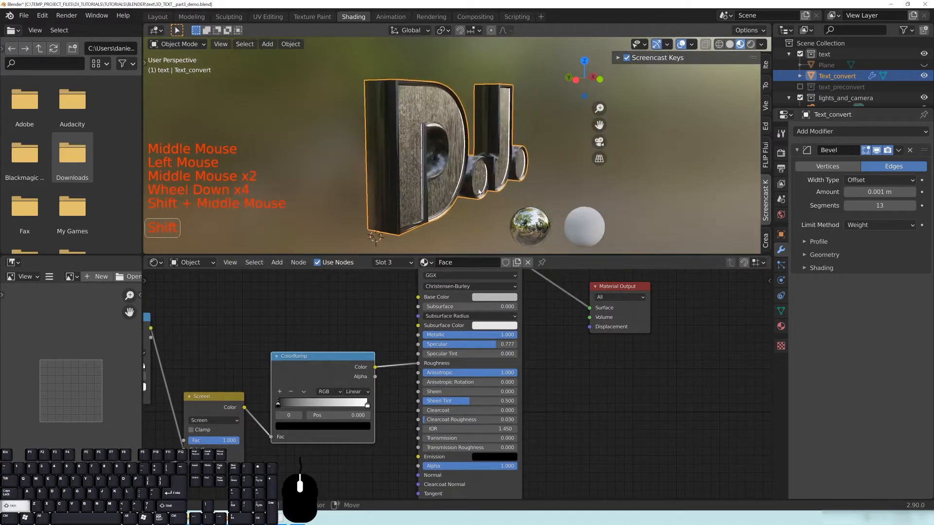
scroll(472, 191, up, 2)
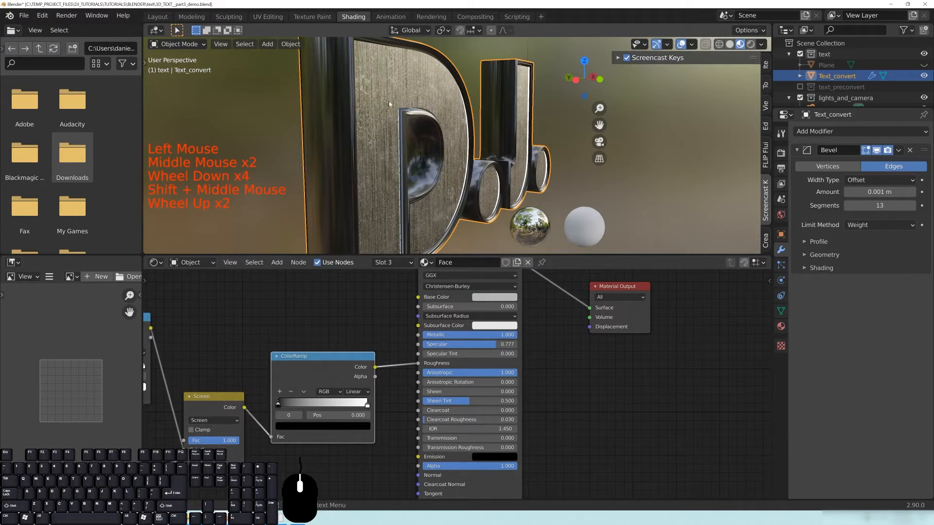
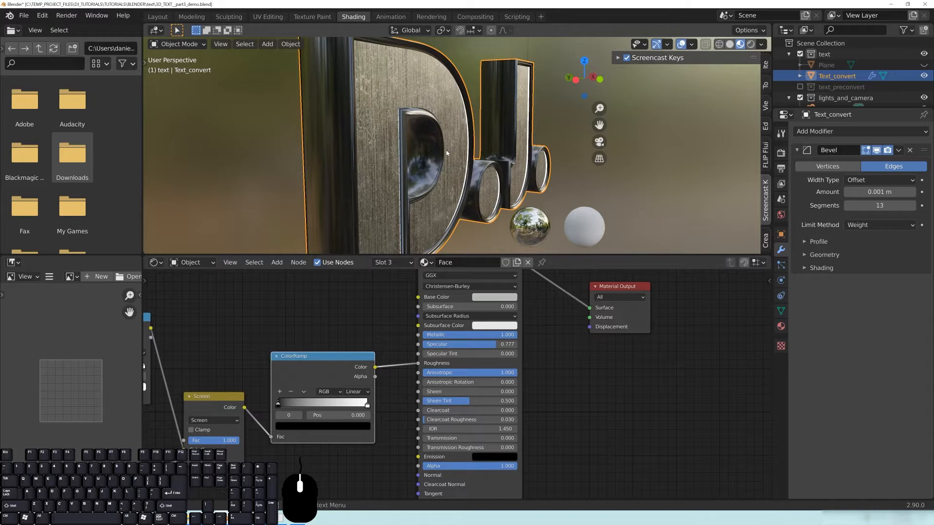
Step: Move the Material Output and Principled BSDF nodes away from the second ColorRamp to make room between them
middle_drag(551, 371, 405, 413)
drag(470, 331, 637, 327)
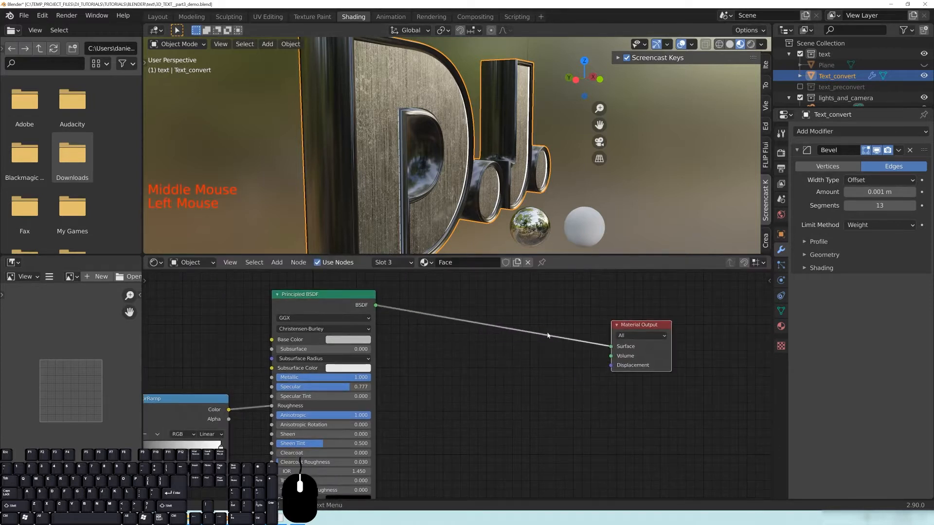
drag(312, 303, 453, 309)
middle_drag(304, 434, 428, 375)
middle_drag(389, 447, 437, 423)
middle_drag(470, 436, 454, 406)
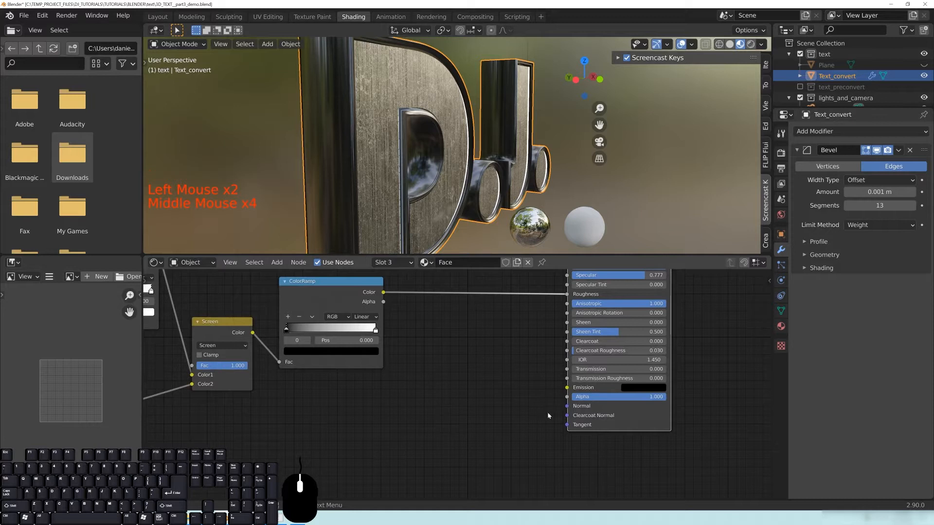
Step: Rearrange the second ColorRamp and the Screen node to leave space around them in the node tree
key(shift+a)
click(332, 434)
middle_drag(314, 419, 372, 425)
drag(374, 293, 434, 292)
mouse_move(275, 331)
mouse_down()
mouse_move(304, 327)
mouse_move(283, 323)
mouse_up()
middle_drag(283, 326, 204, 357)
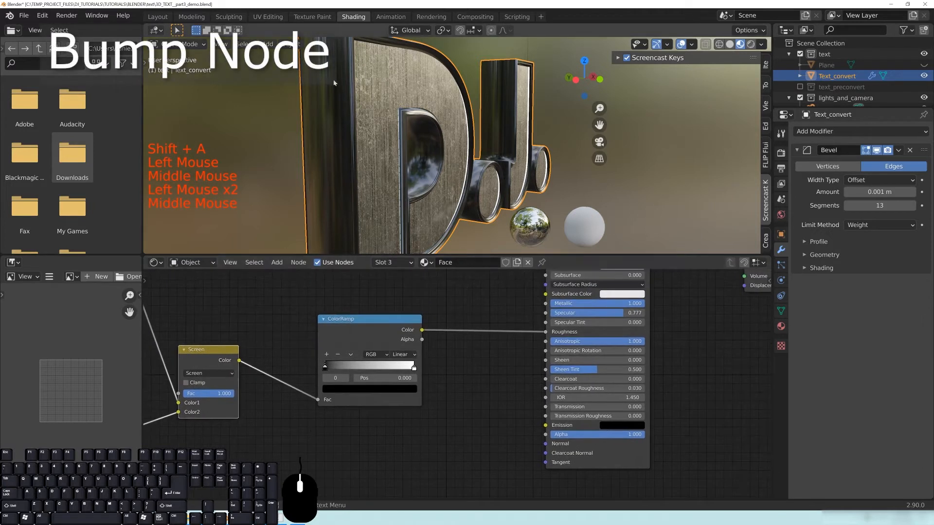
Step: Add a Bump node in the empty area below the second ColorRamp
middle_drag(374, 219, 426, 129)
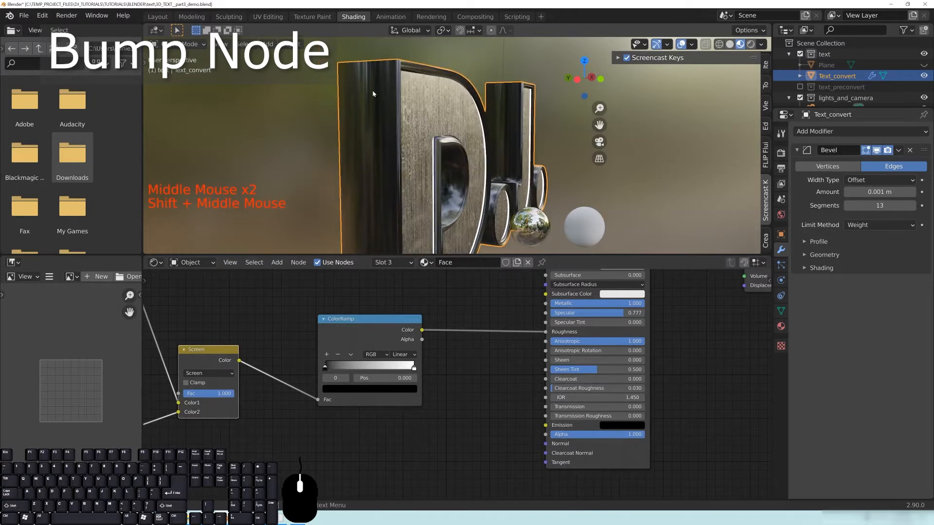
middle_drag(312, 483, 381, 398)
key(shift+a)
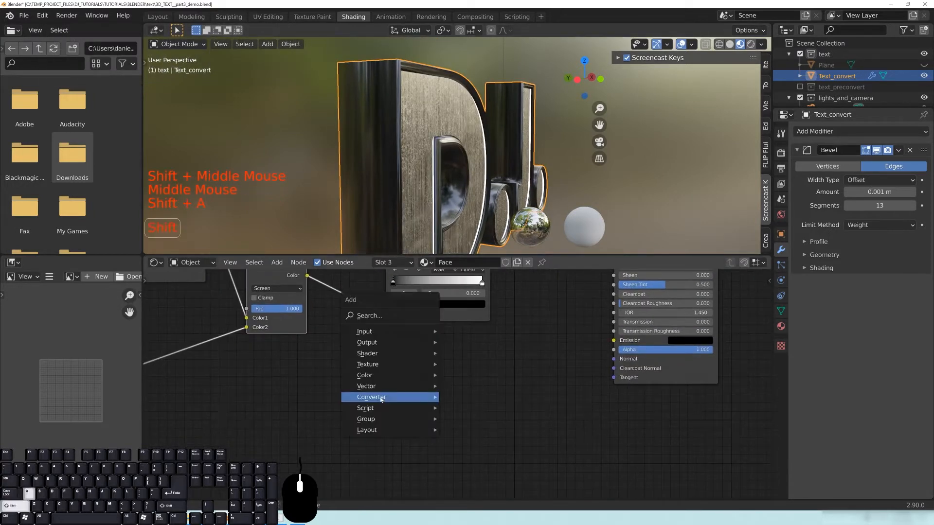
mouse_move(377, 387)
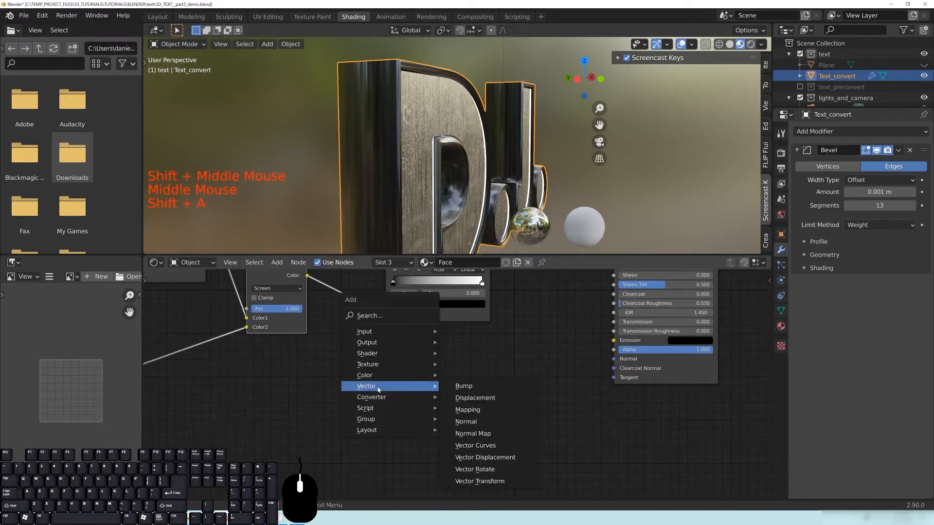
click(467, 386)
Step: Connect the Screen node's Color to the Bump node's Height and the Bump's Normal to the Principled BSDF's Normal
scroll(380, 379, down, 4)
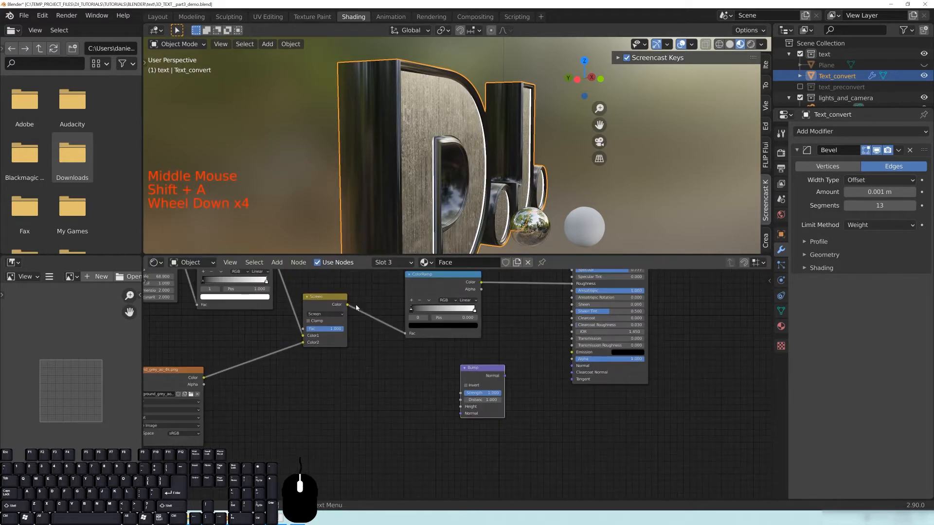
click(348, 307)
drag(372, 414, 459, 410)
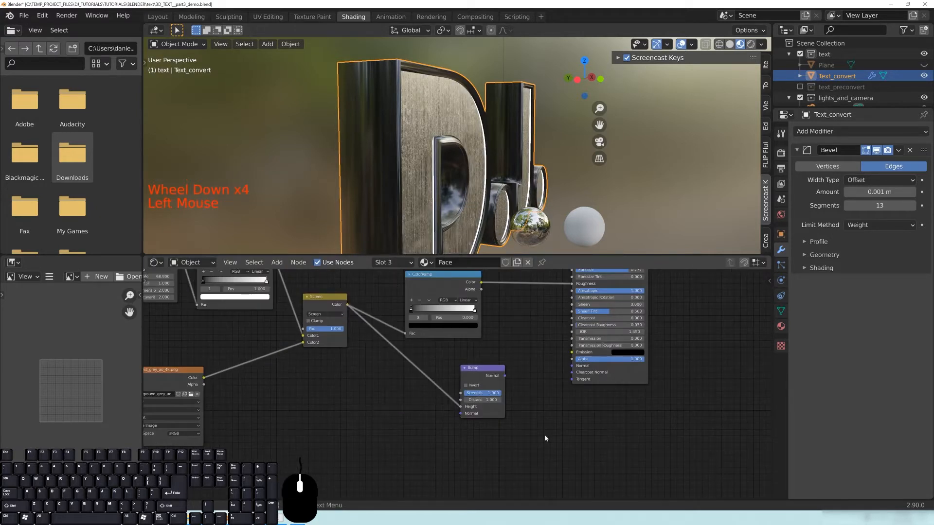
drag(504, 379, 543, 318)
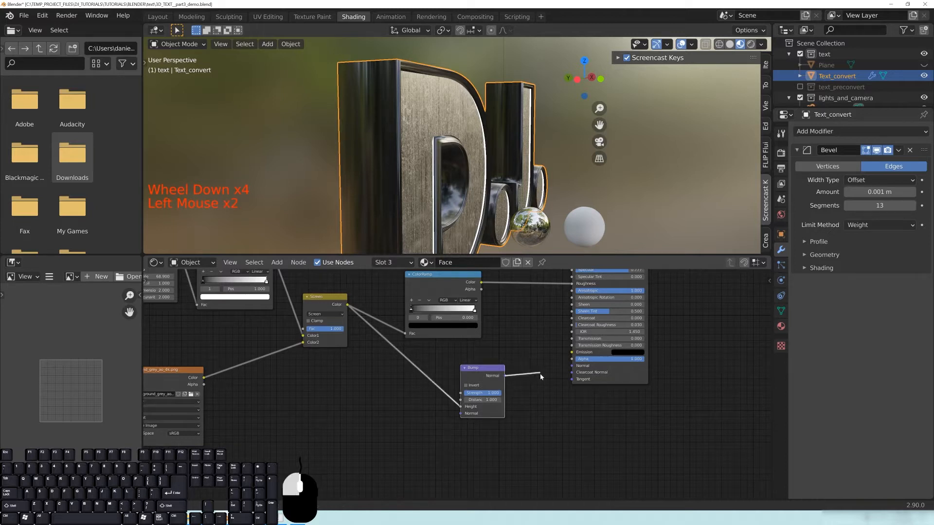
drag(566, 368, 572, 366)
Step: Set the Bump node's Strength to 0.1
middle_drag(695, 340, 591, 424)
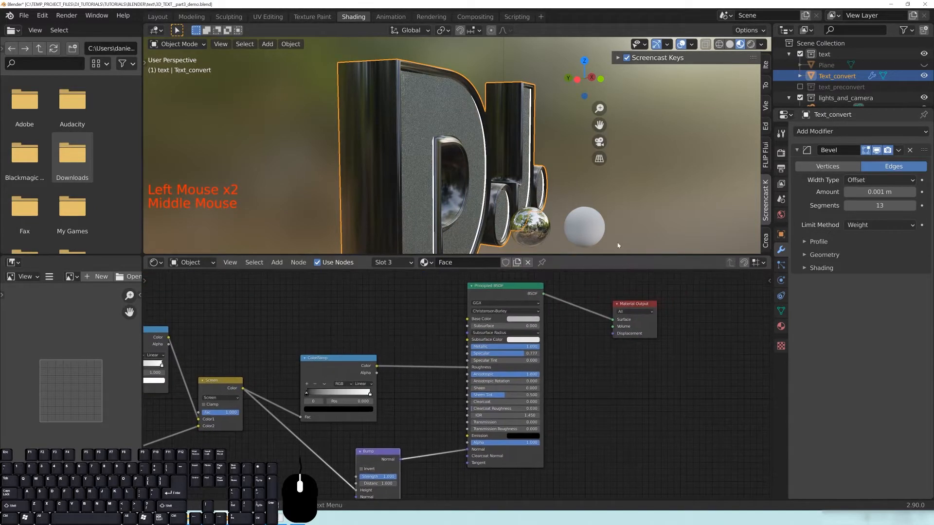
scroll(478, 178, up, 3)
middle_drag(477, 179, 474, 174)
scroll(468, 176, down, 1)
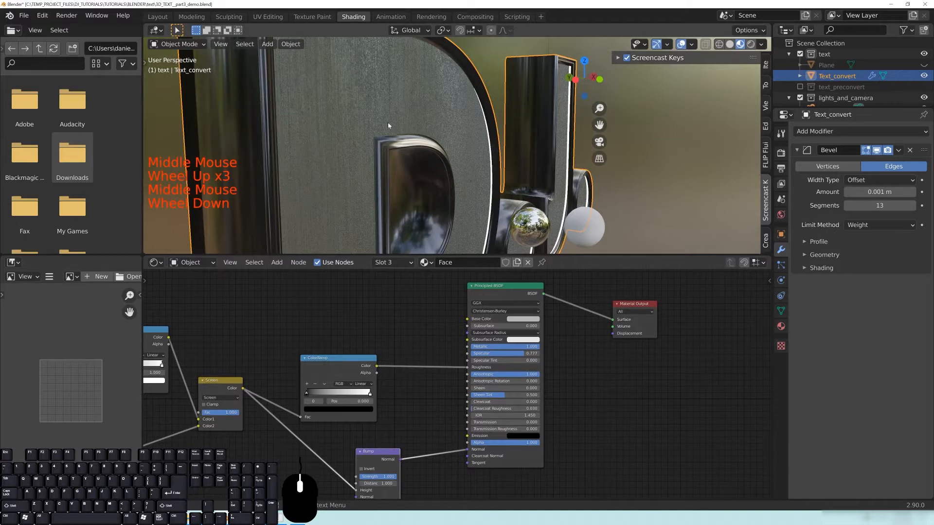
middle_drag(448, 431, 499, 360)
drag(430, 382, 382, 393)
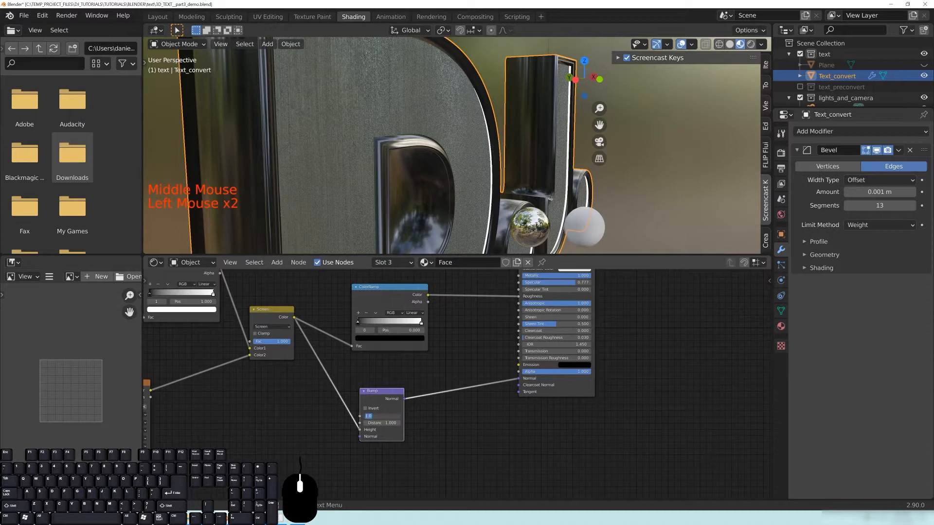
text(0.1)
key(Return)
Step: Set the Bump node's Strength to 0.01 and inspect the relief on the letter faces
middle_drag(392, 210, 389, 180)
click(385, 416)
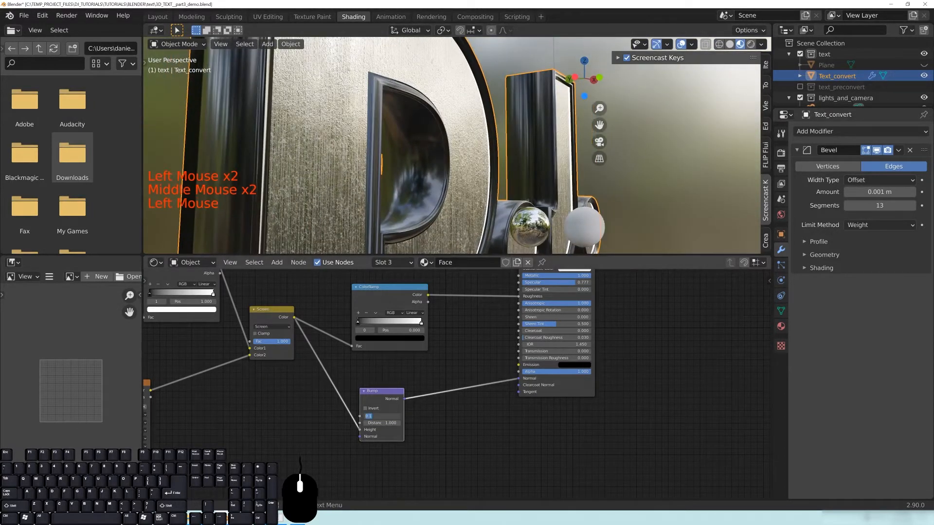
text(0.01)
key(Return)
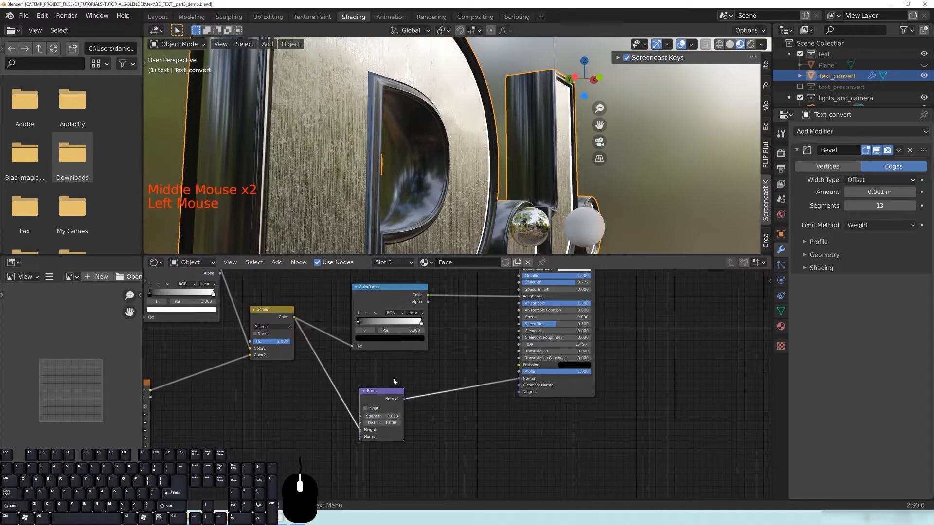
middle_drag(374, 146, 336, 110)
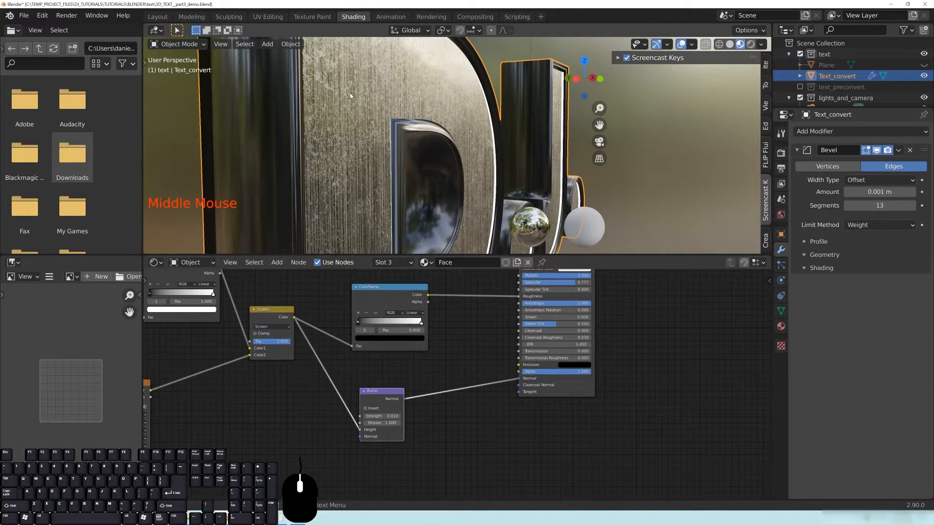
middle_drag(271, 427, 550, 438)
middle_drag(549, 234, 445, 132)
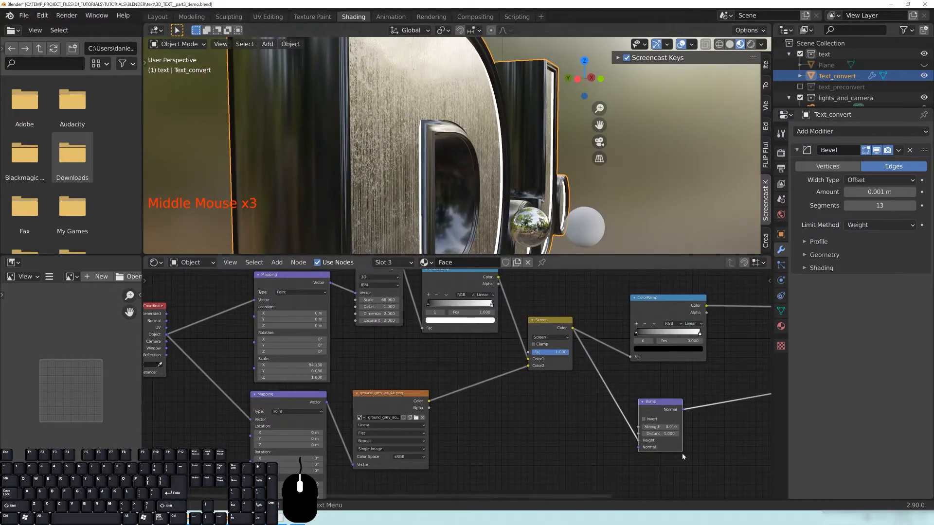
Step: Reposition the Principled BSDF, second ColorRamp and Bump nodes to tidy the node tree
middle_drag(683, 447, 573, 410)
drag(662, 311, 671, 306)
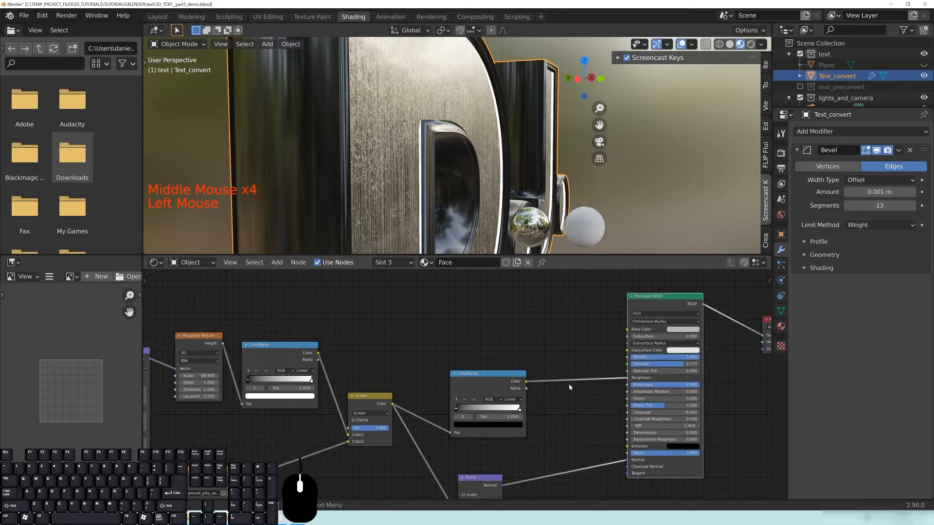
drag(460, 383, 490, 360)
drag(481, 486, 512, 462)
Step: Set the X, Y and Z Scale of the ground grey texture's Mapping node to 0.5
middle_drag(451, 456, 596, 445)
scroll(597, 445, up, 6)
middle_drag(569, 312, 592, 344)
middle_drag(360, 408, 434, 332)
middle_drag(468, 419, 438, 461)
drag(297, 442, 300, 462)
text(0.5)
key(Return)
Step: Preview the ground_grey_ao_4k.png texture on its own on the letter faces
scroll(480, 202, down, 2)
middle_drag(462, 197, 480, 202)
middle_drag(547, 314, 520, 321)
ctrl+shift+click(514, 318)
scroll(419, 209, up, 1)
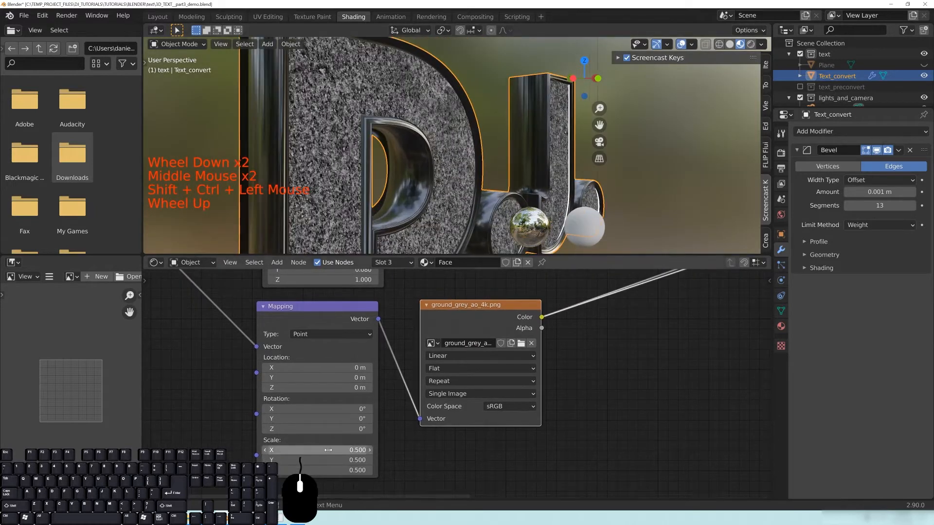
Step: Set all three Scale values of the ground grey texture's Mapping node to 1.0
drag(316, 450, 316, 470)
text(1.0)
key(Return)
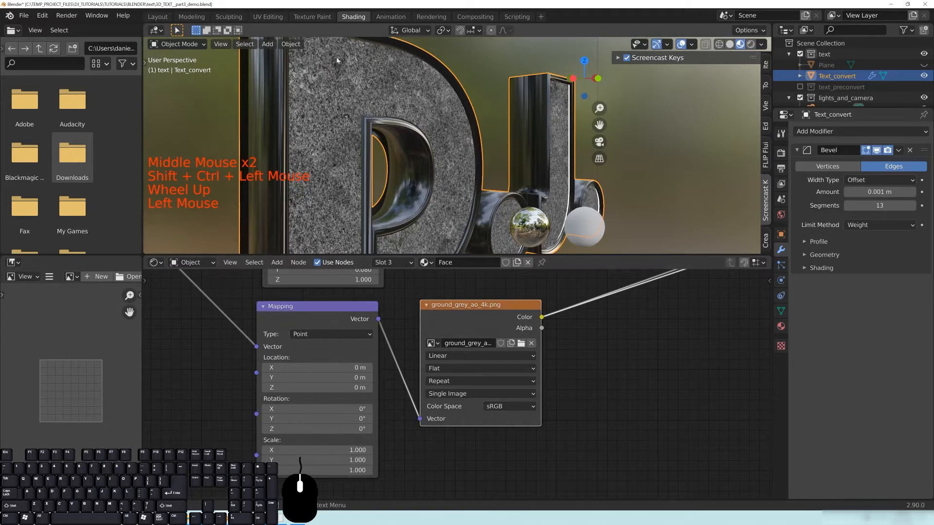
Step: Try a Scale of 0.2 on all axes of the ground grey texture's Mapping node and inspect the letters
drag(340, 450, 341, 470)
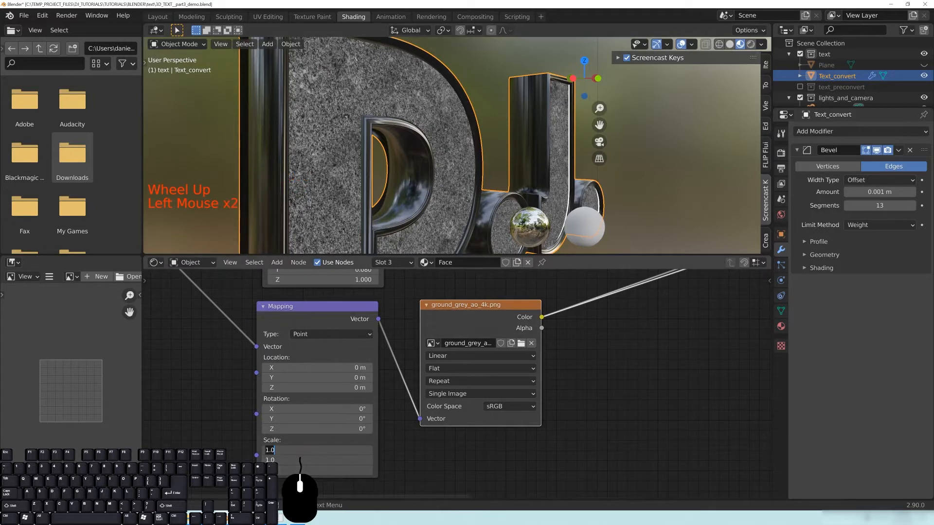
text(0.2)
key(Return)
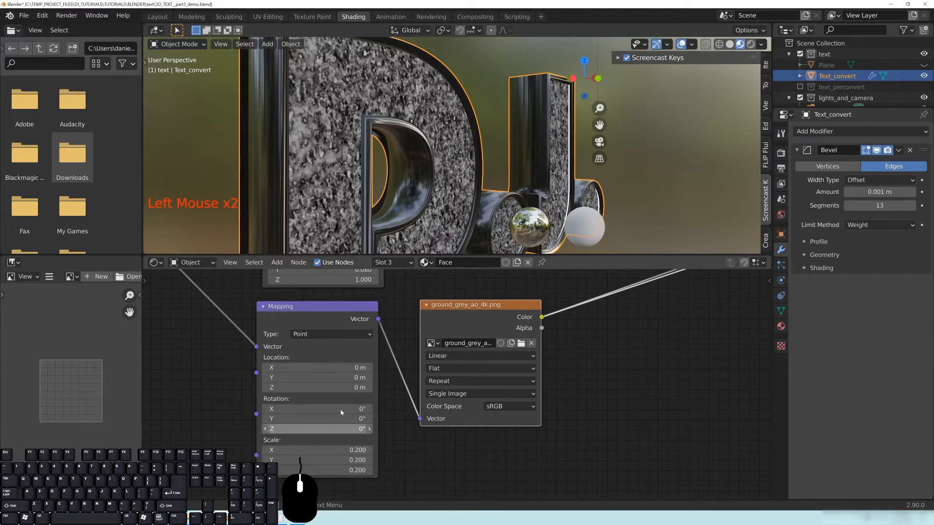
scroll(375, 132, up, 1)
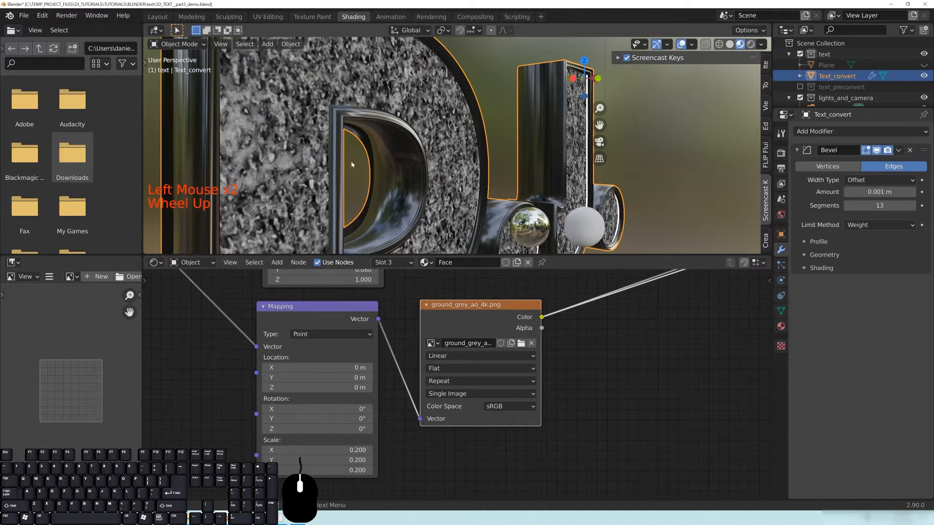
middle_drag(278, 171, 343, 172)
scroll(343, 172, down, 3)
middle_drag(438, 166, 397, 182)
scroll(373, 185, up, 3)
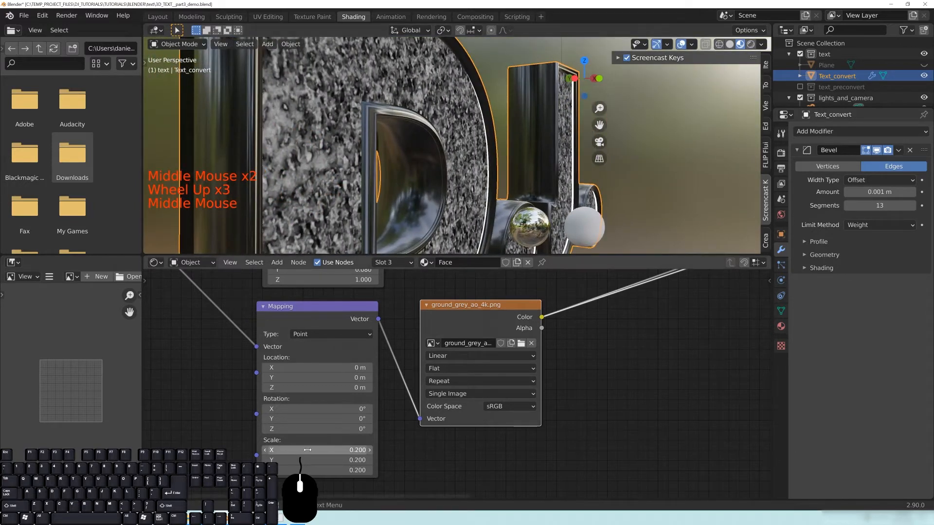
Step: Set the ground grey texture's Mapping Scale to 2.0 on X, Y and Z and check the pattern across the letters
drag(308, 450, 308, 470)
text(2.)
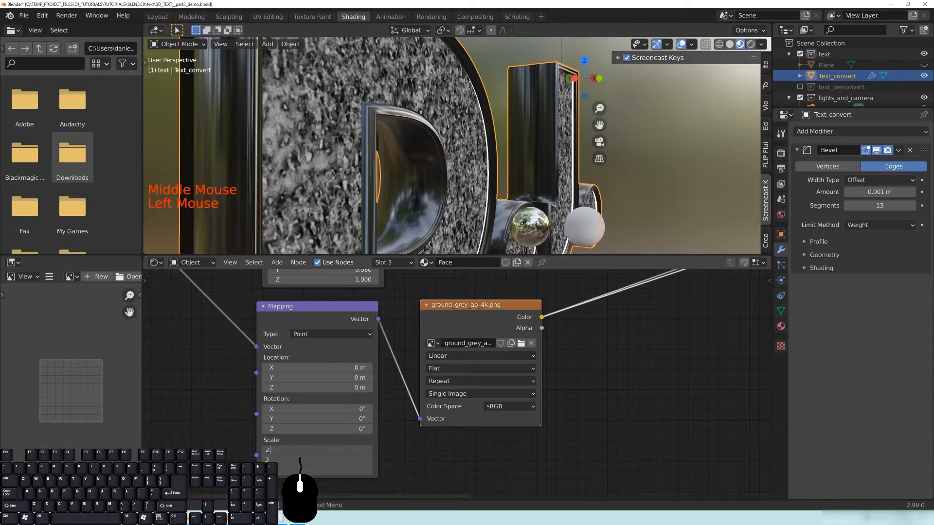
key(Return)
middle_drag(402, 128, 427, 164)
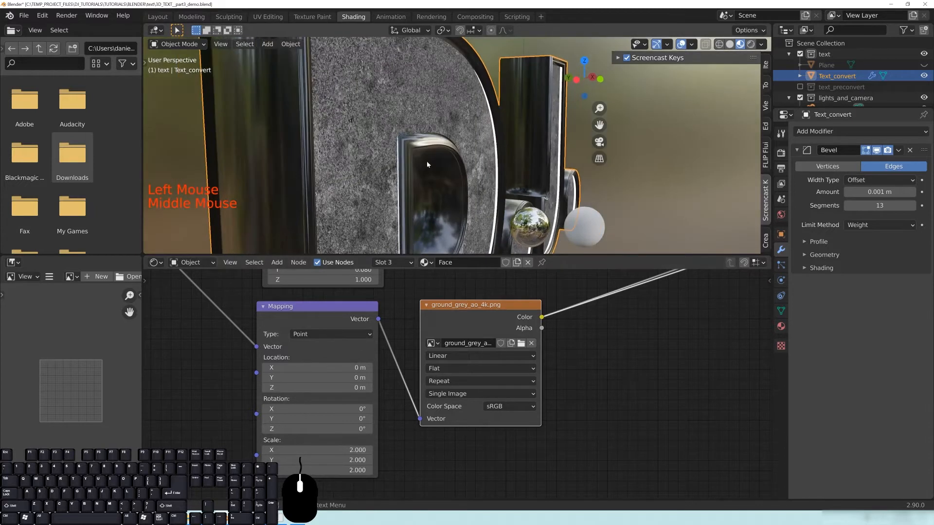
scroll(425, 163, up, 2)
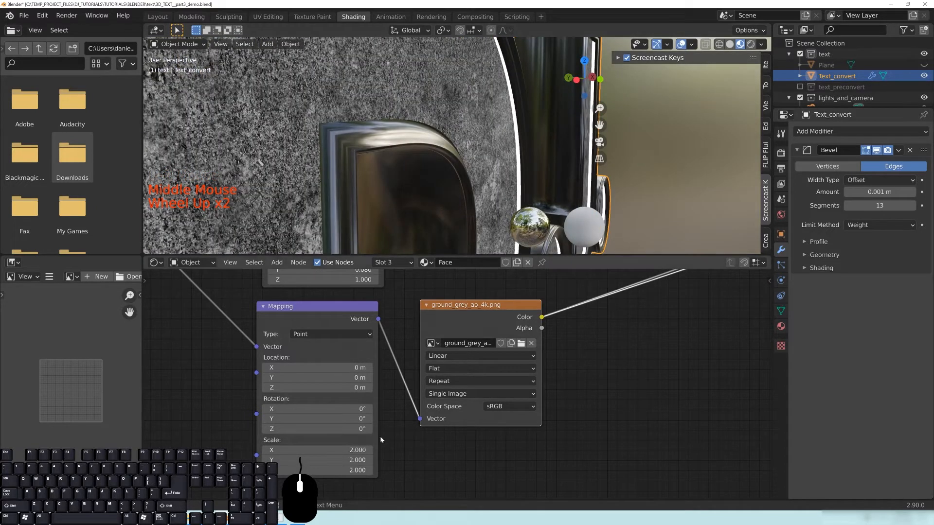
scroll(356, 185, down, 4)
middle_drag(356, 185, 343, 116)
scroll(413, 180, down, 1)
middle_drag(647, 218, 655, 219)
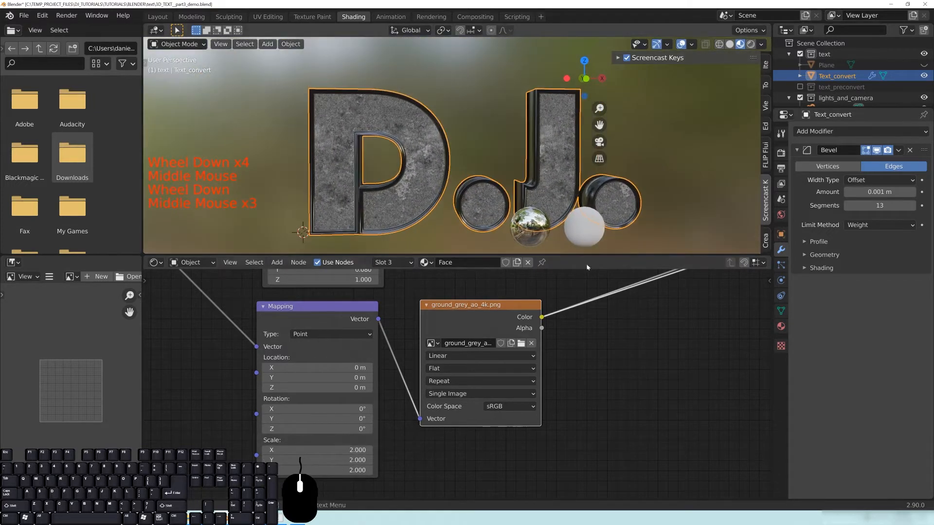
Step: Switch the preview back to the Principled BSDF and reposition that node
middle_drag(705, 314, 509, 403)
middle_drag(703, 337, 540, 359)
mouse_move(687, 356)
middle_down()
mouse_move(470, 401)
mouse_move(373, 445)
middle_up()
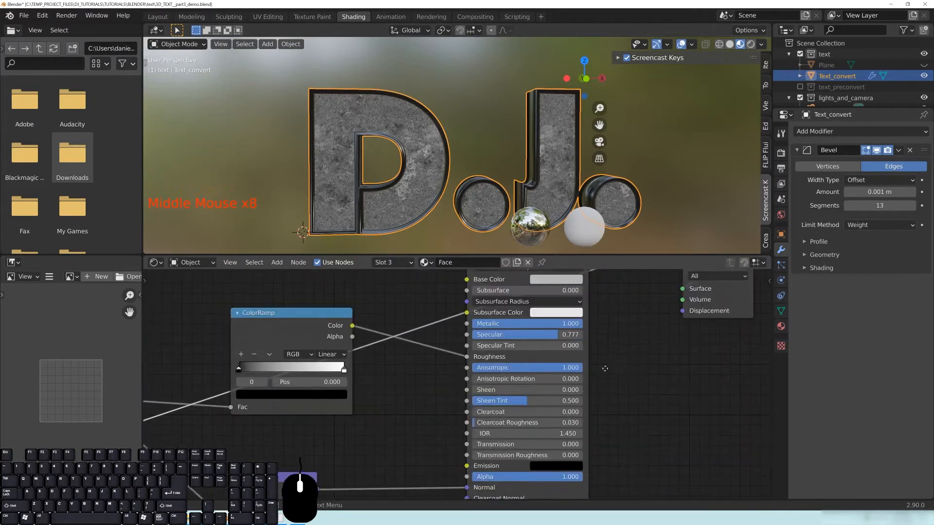
middle_drag(559, 292, 455, 388)
ctrl+shift+click(455, 333)
drag(437, 326, 422, 320)
middle_drag(399, 163, 508, 184)
scroll(487, 165, up, 2)
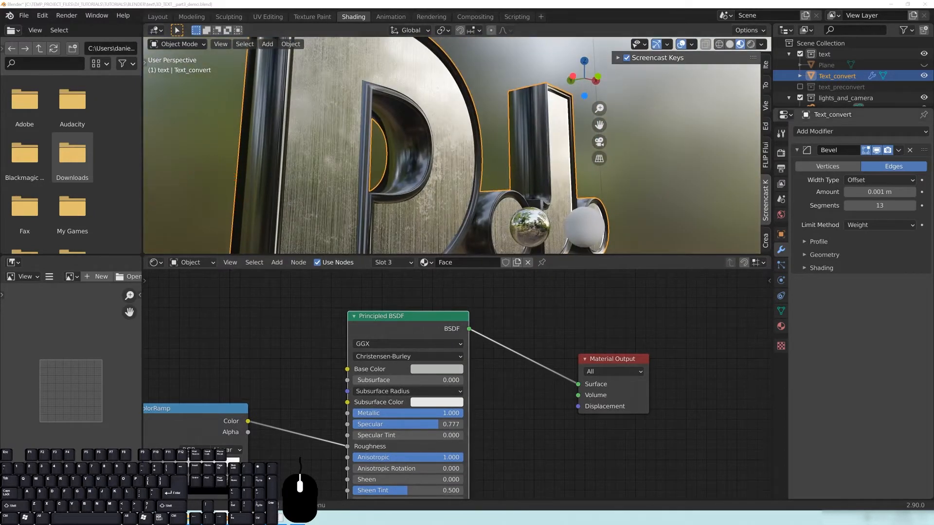
Step: Examine the brushed metal on the letter faces from several angles and distances
middle_drag(422, 351, 558, 353)
scroll(486, 389, down, 4)
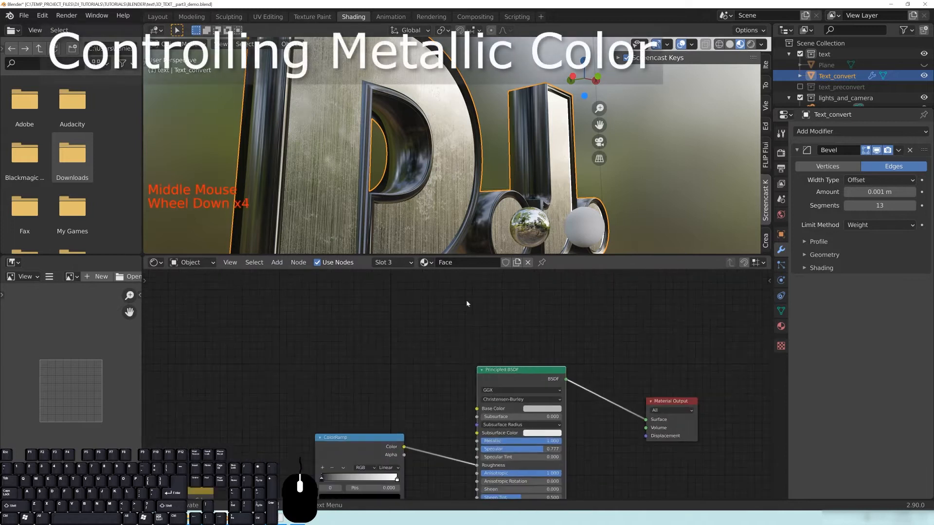
middle_drag(342, 116, 379, 146)
scroll(434, 164, down, 5)
middle_drag(434, 164, 481, 168)
scroll(452, 165, up, 3)
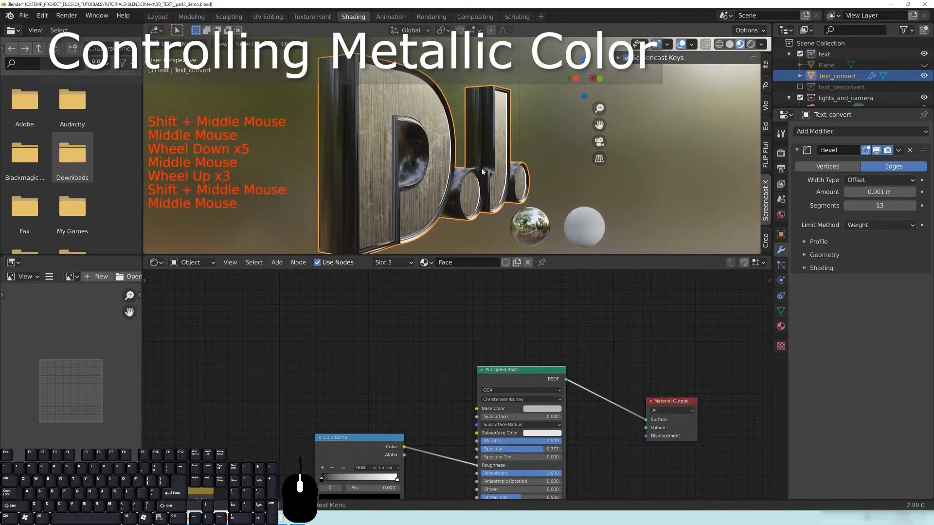
shift+middle_drag(436, 207, 456, 176)
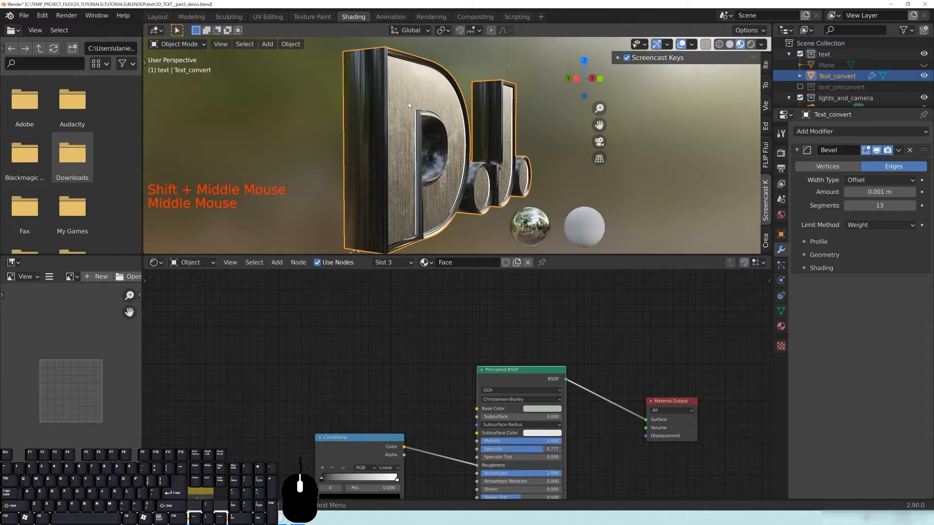
right_click(390, 80)
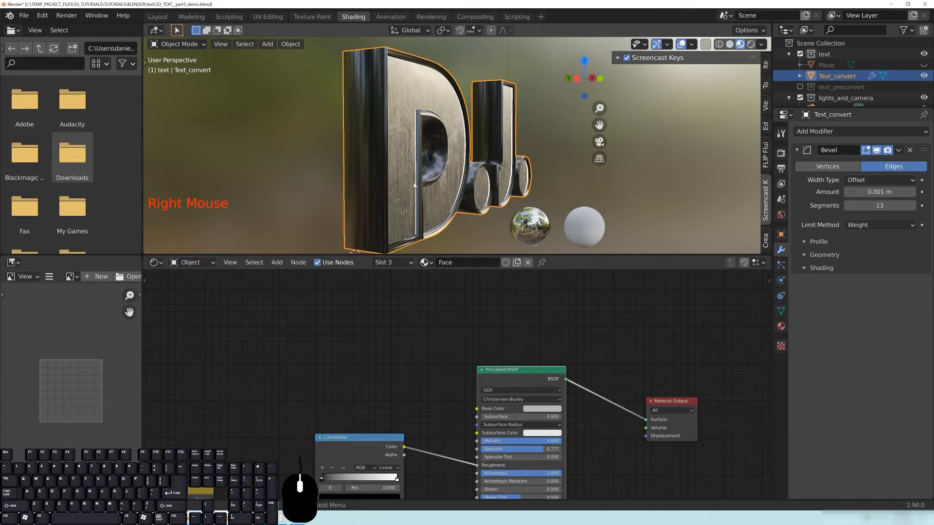
Step: Move the Principled BSDF node to make room before its Base Color input and save the file
middle_drag(521, 374, 552, 375)
drag(552, 376, 568, 357)
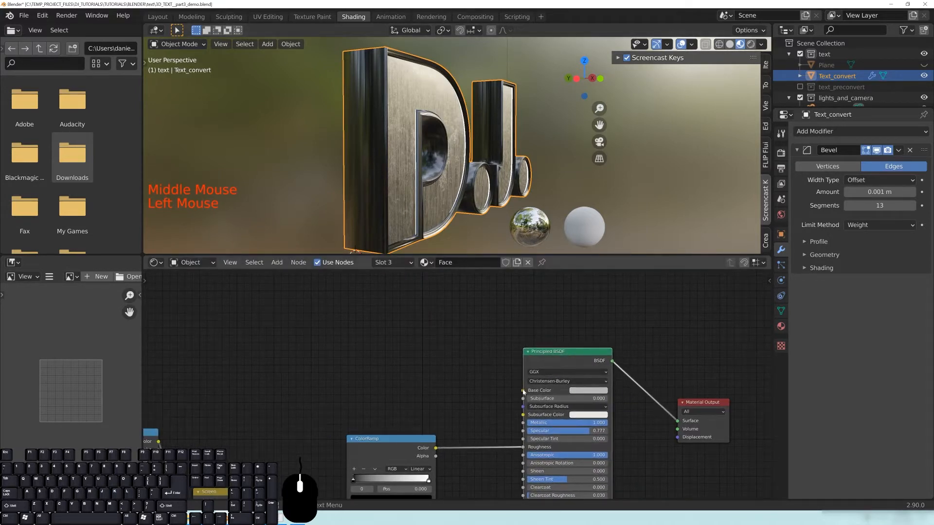
drag(523, 391, 374, 324)
key(ctrl+s)
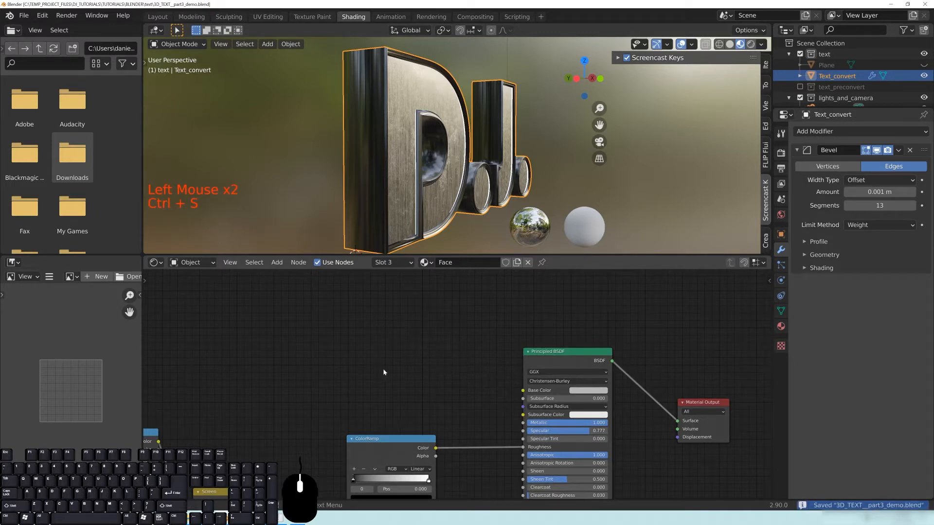
Step: Add a MixRGB node above the second ColorRamp
shift+middle_drag(345, 368, 457, 378)
key(shift+a)
mouse_move(368, 362)
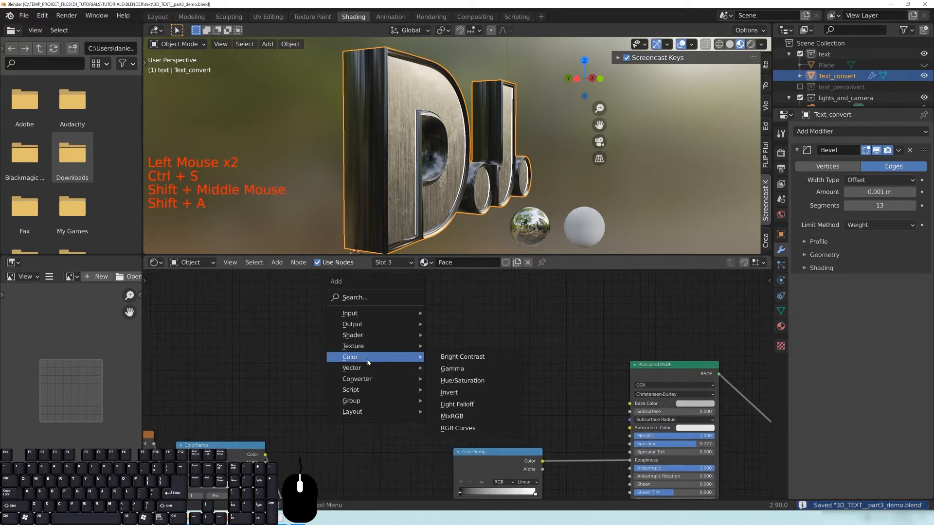
click(471, 417)
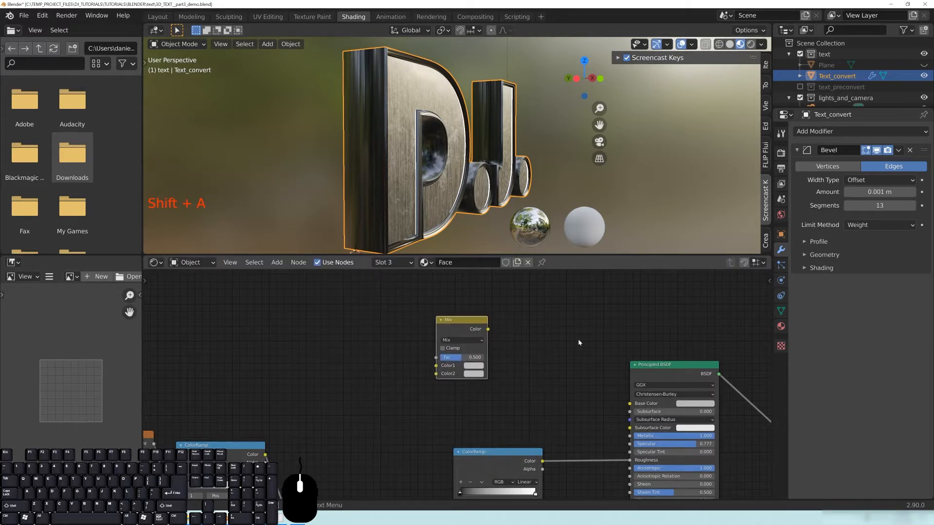
Step: Preview the MixRGB node on the letter faces, set Color1 to orange-red and Color2 to green, and reposition the node
ctrl+shift+click(612, 384)
drag(483, 327, 515, 326)
click(504, 365)
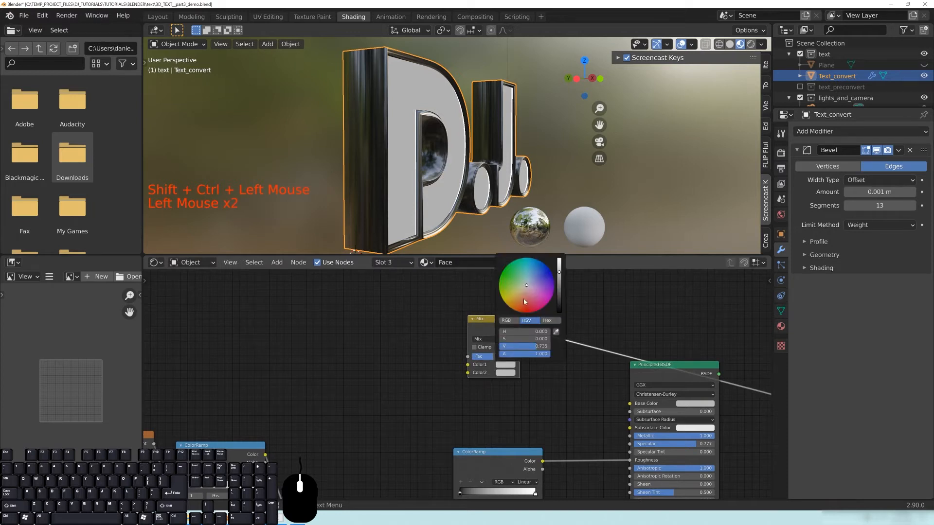
click(523, 298)
click(505, 372)
drag(529, 296, 501, 280)
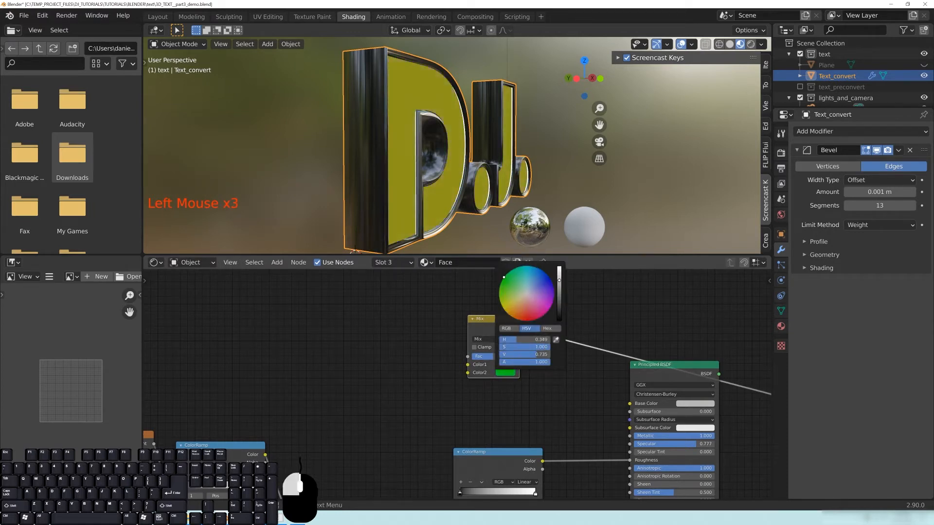
drag(490, 324, 468, 325)
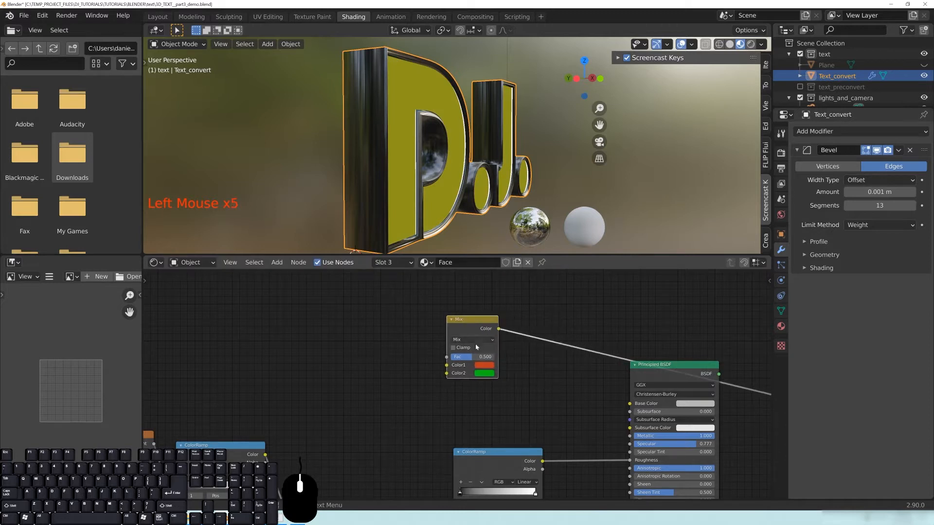
Step: Set the MixRGB factor to 1.000, save the file, and reposition the MixRGB node
drag(472, 357, 494, 357)
key(ctrl+s)
middle_drag(381, 351, 470, 372)
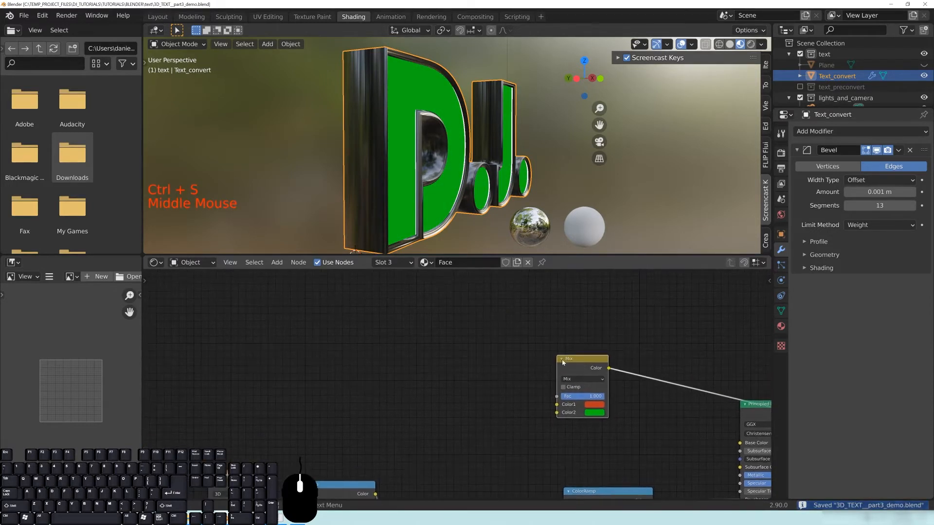
click(571, 358)
drag(544, 392, 443, 329)
drag(489, 348, 506, 363)
middle_drag(506, 364, 457, 296)
scroll(387, 393, down, 2)
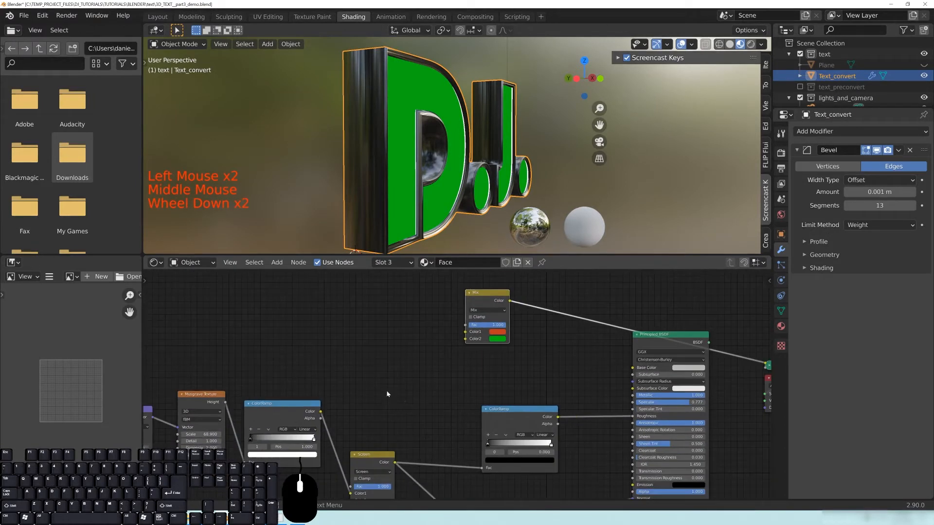
Step: Try driving the MixRGB factor with the Screen node's Color output, and disconnect it again
middle_drag(387, 392, 400, 473)
drag(398, 471, 471, 333)
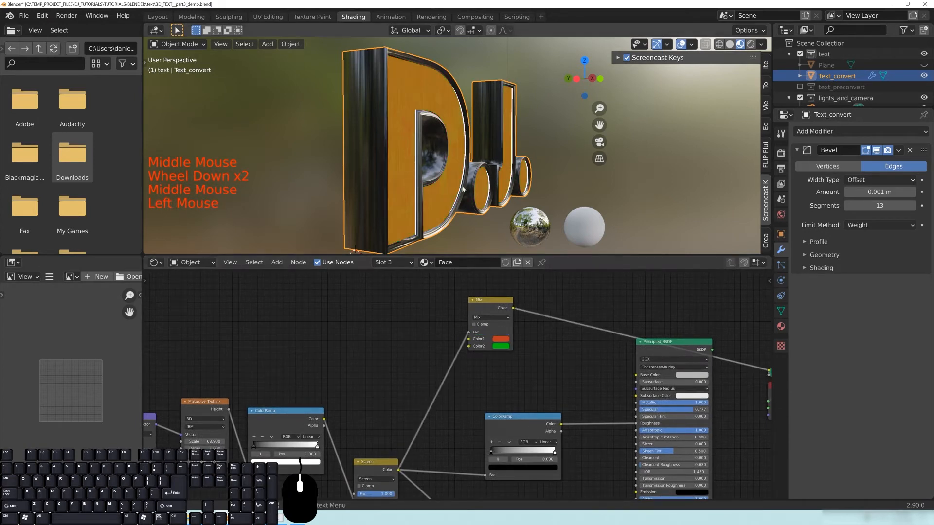
scroll(463, 177, up, 4)
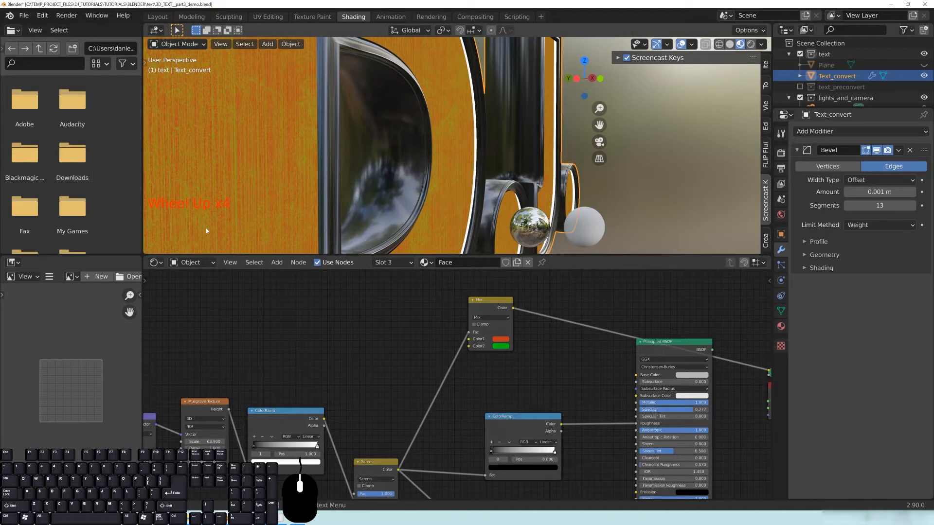
drag(468, 332, 428, 285)
middle_drag(478, 313, 490, 345)
drag(490, 345, 510, 358)
Step: Examine the flat-colored letter faces from several viewing angles
scroll(486, 160, down, 3)
middle_drag(486, 161, 530, 188)
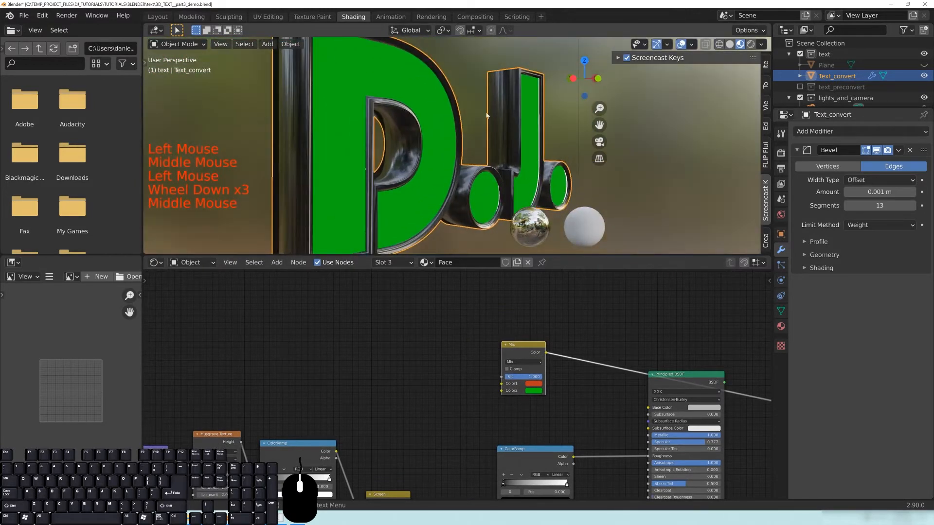
middle_drag(486, 115, 553, 132)
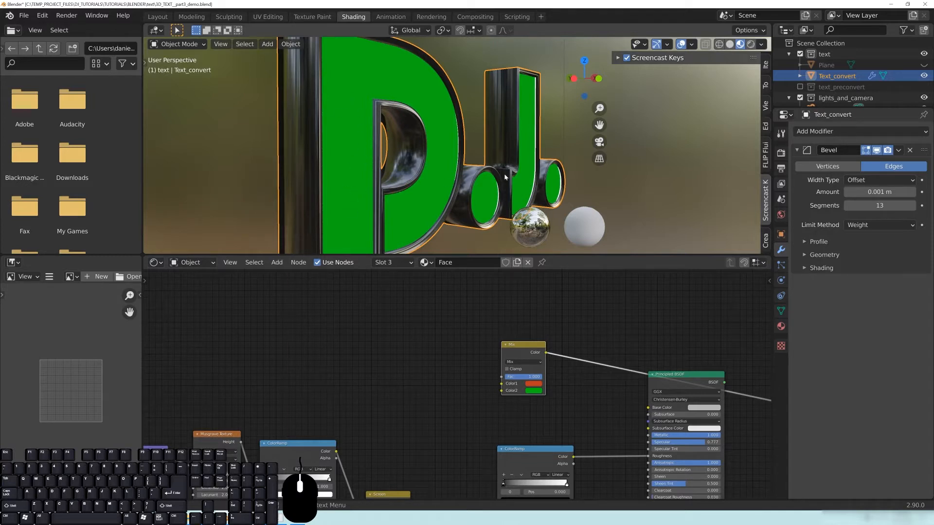
middle_drag(505, 177, 441, 171)
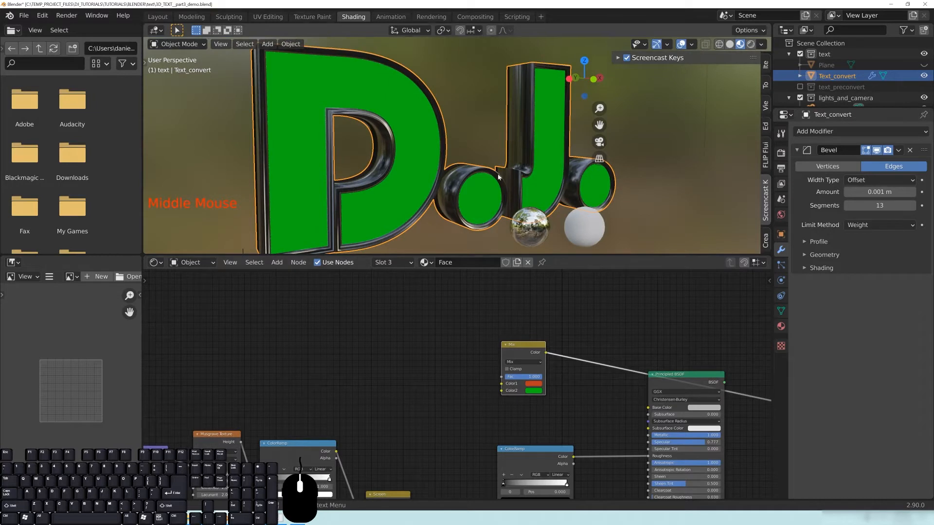
middle_drag(498, 176, 477, 173)
scroll(489, 175, down, 1)
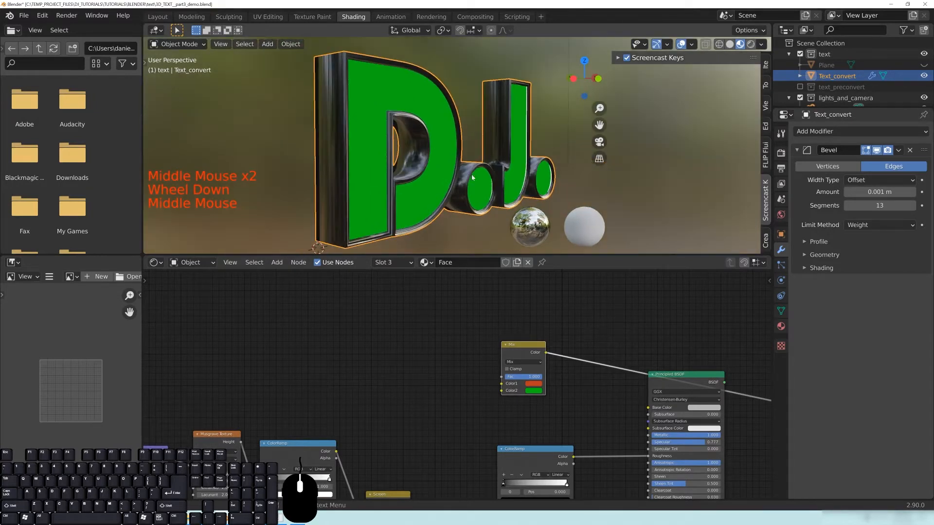
Step: Add a Layer Weight node above the Musgrave Texture and first ColorRamp nodes
middle_drag(293, 345, 351, 357)
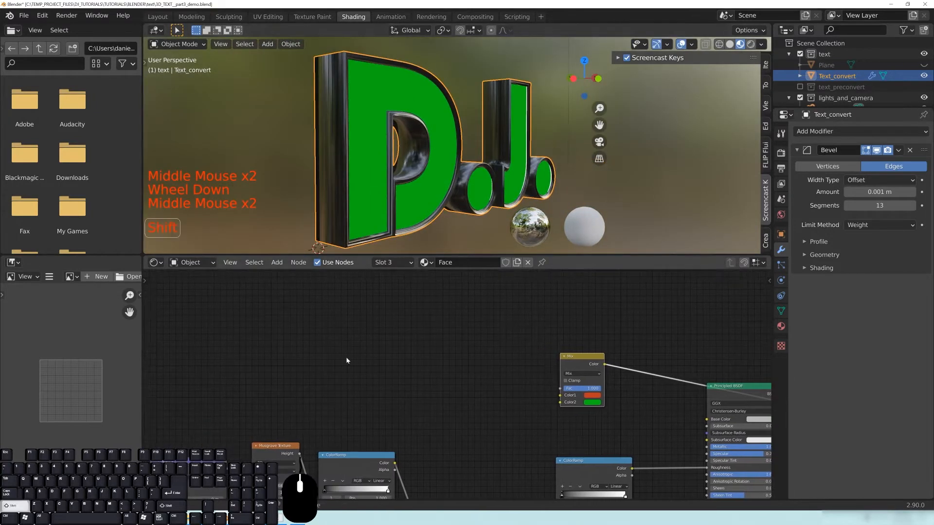
key(shift+a)
mouse_move(348, 360)
mouse_move(339, 317)
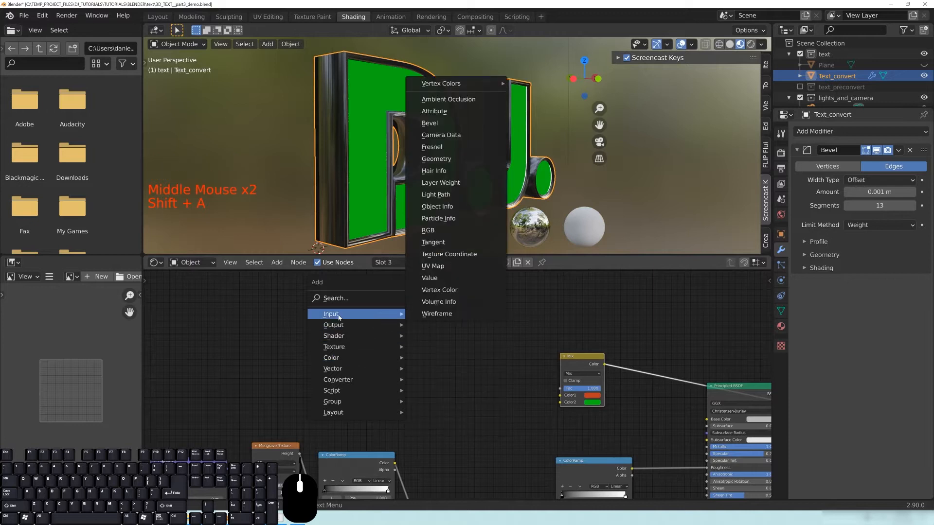
click(336, 298)
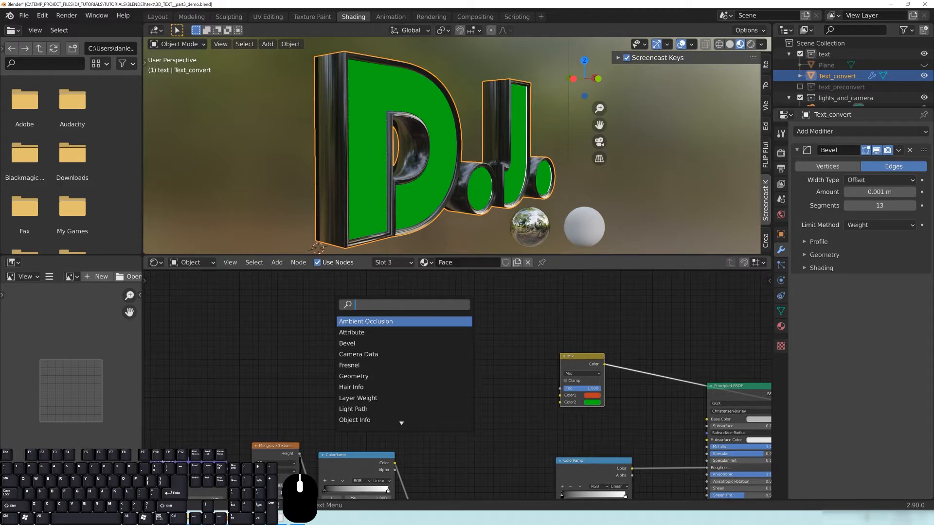
text(layer)
key(Return)
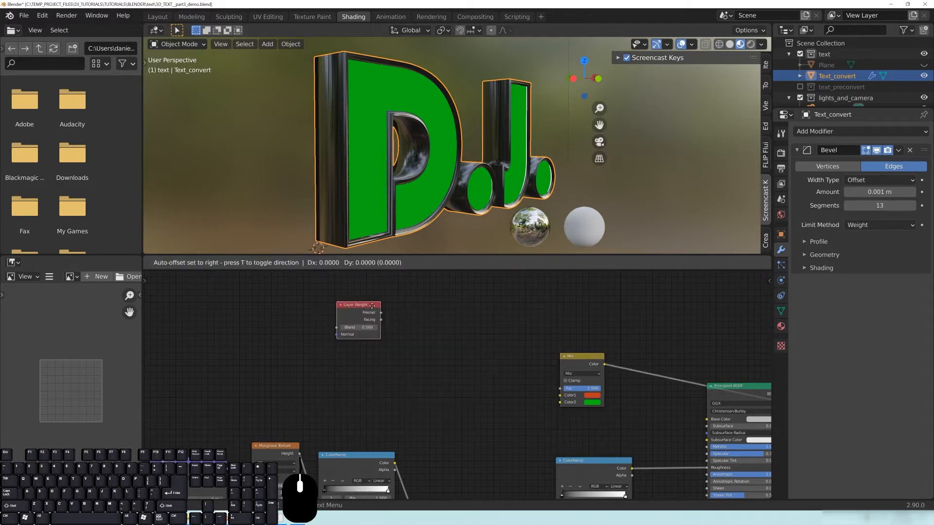
click(372, 306)
Step: Preview the Layer Weight node's Fresnel and Facing outputs, and examine the Facing shading on the letters from different angles
ctrl+shift+click(366, 320)
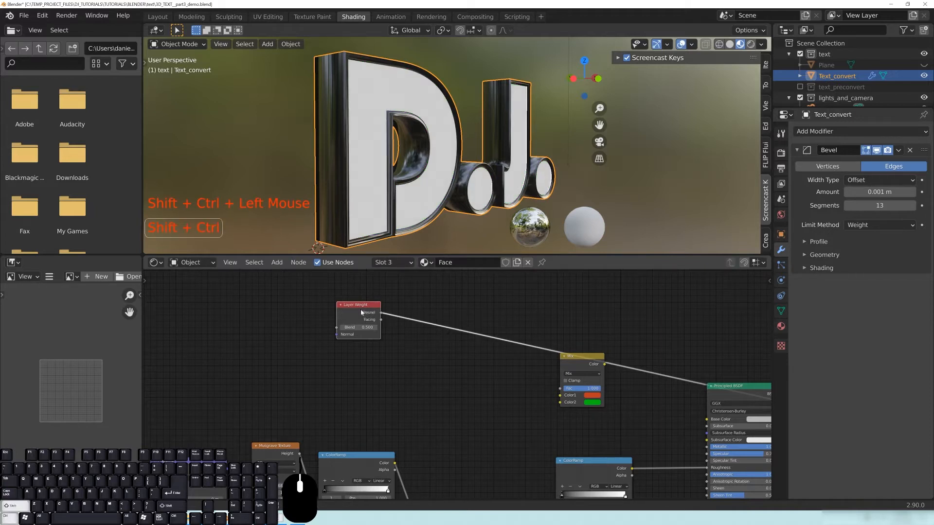
ctrl+shift+click(368, 319)
drag(361, 337, 357, 340)
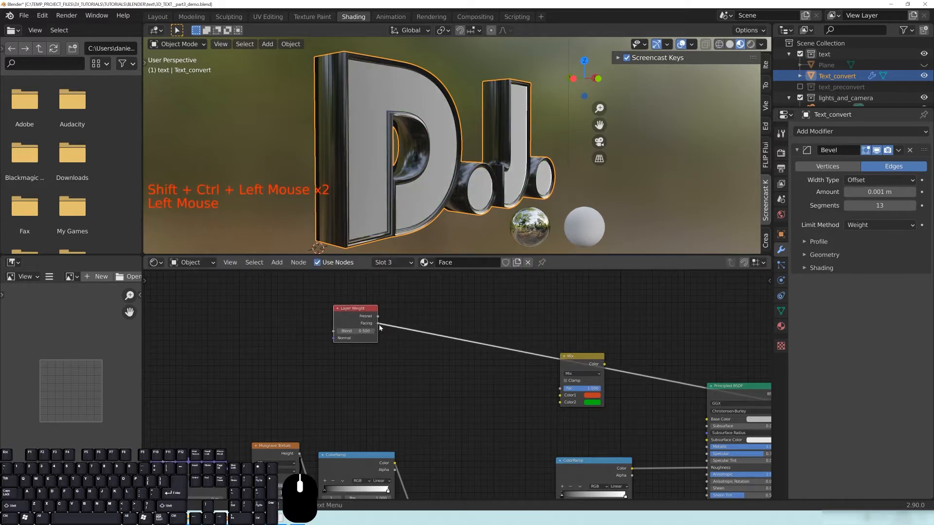
middle_drag(350, 209, 417, 187)
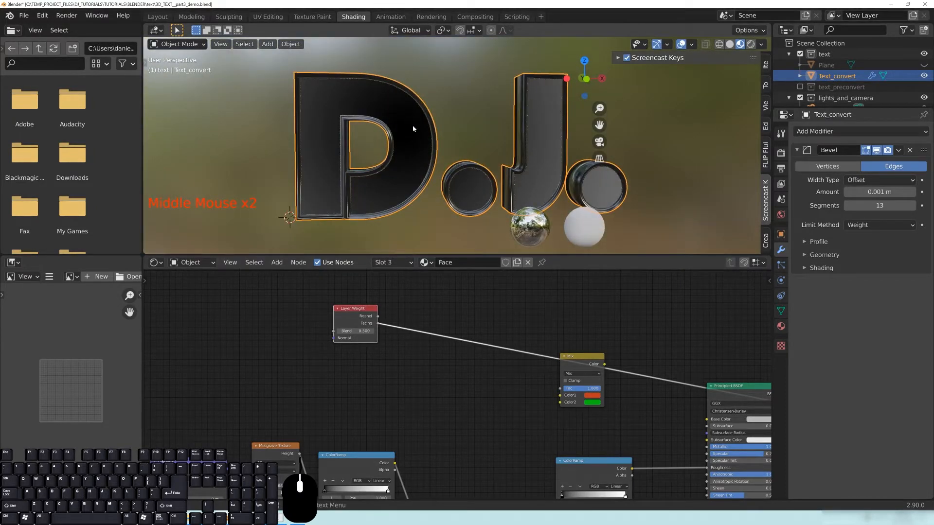
middle_drag(443, 176, 394, 126)
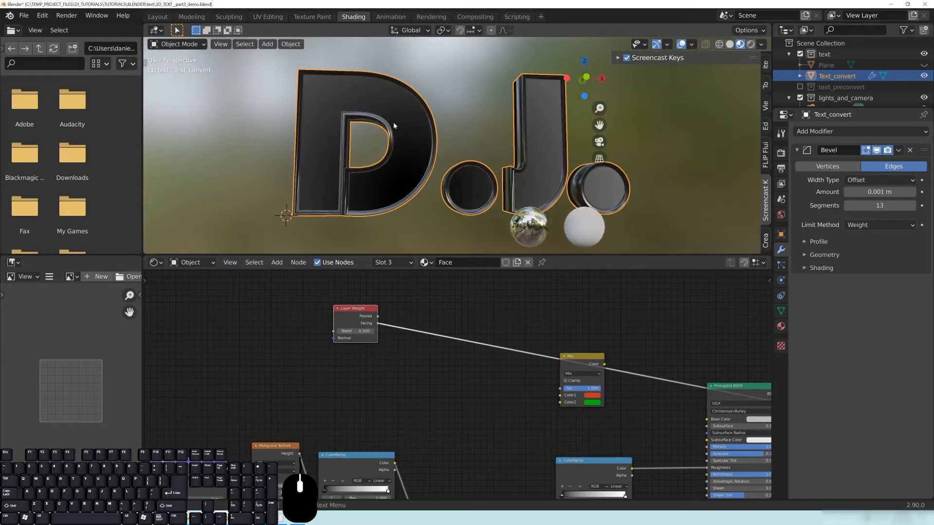
middle_drag(481, 167, 469, 115)
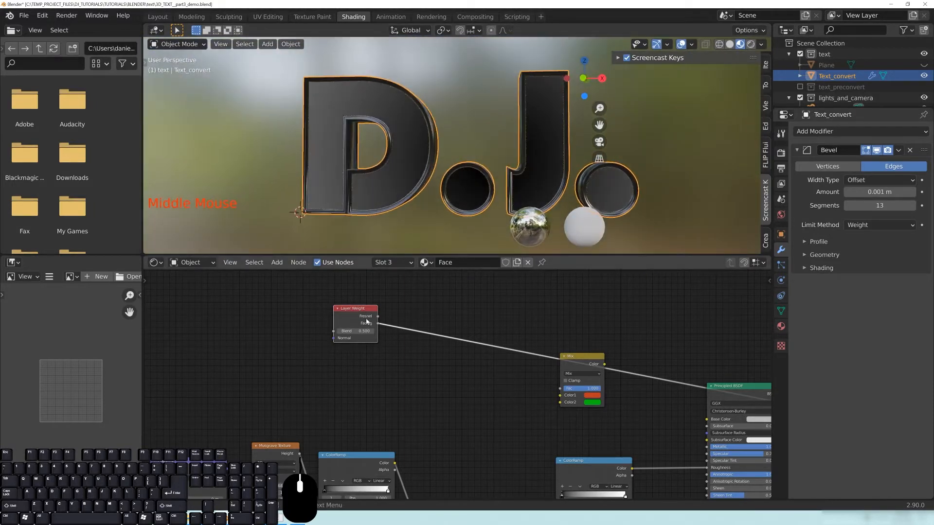
Step: Reposition the Layer Weight node and set its Blend to 0.600, checking the falloff on the letter faces
drag(365, 313, 342, 314)
click(350, 332)
click(350, 332)
click(349, 332)
middle_drag(503, 222, 351, 116)
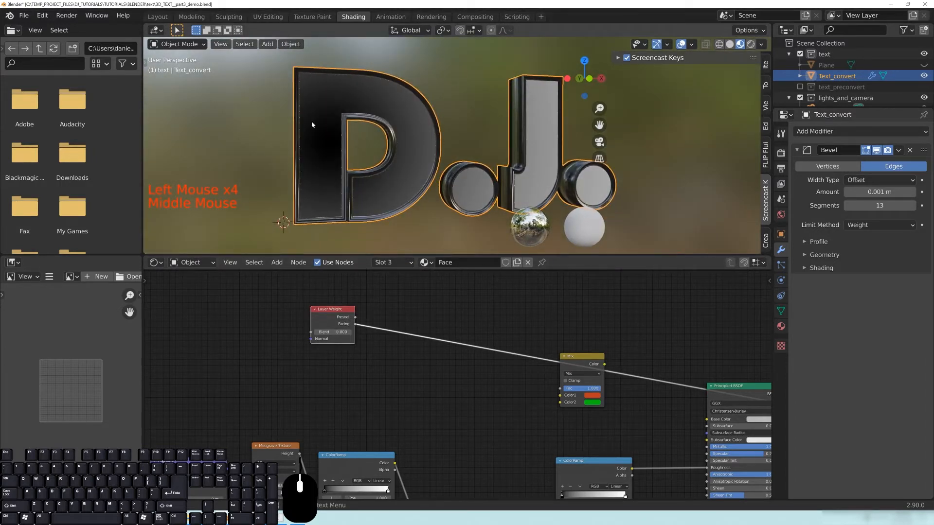
click(317, 333)
click(316, 332)
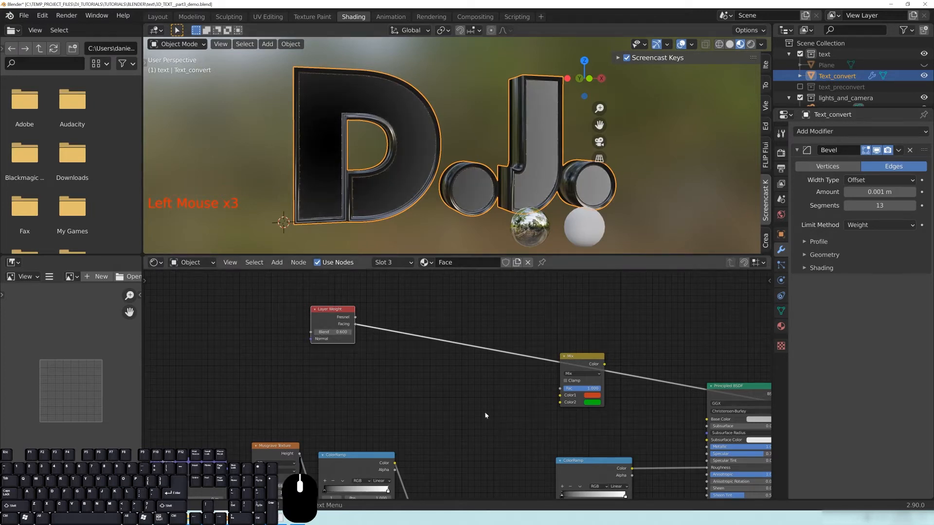
Step: Connect the Layer Weight Facing output to the MixRGB factor and preview the color mix on the letters
drag(337, 315, 350, 318)
drag(533, 278, 574, 356)
ctrl+shift+click(535, 389)
middle_drag(540, 136, 454, 138)
middle_drag(675, 396, 489, 341)
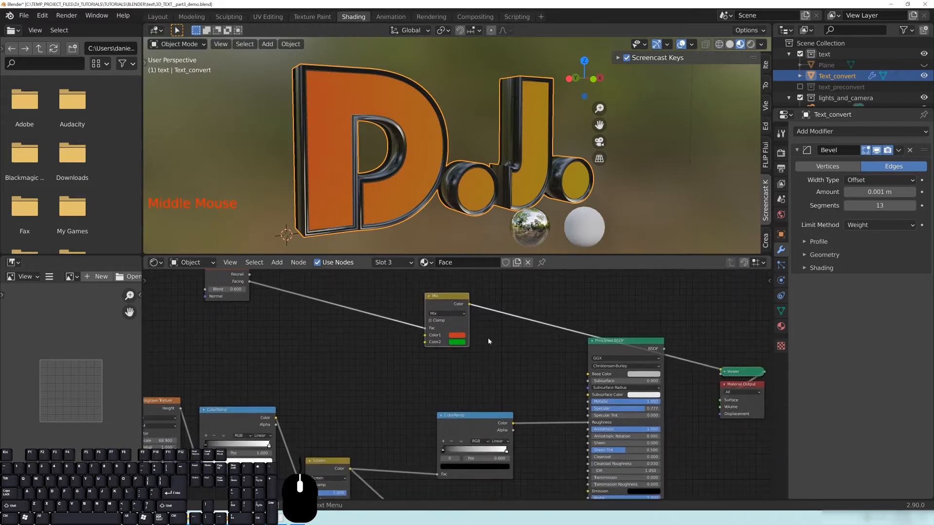
Step: Connect the MixRGB Color output to the Principled BSDF Base Color, and switch the preview back to the Principled BSDF
drag(470, 305, 596, 382)
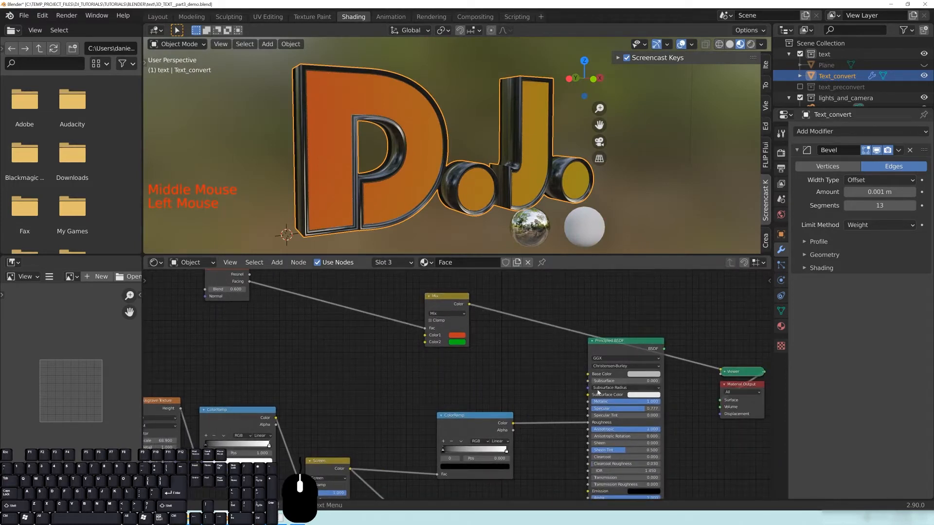
drag(469, 305, 579, 374)
ctrl+shift+click(652, 349)
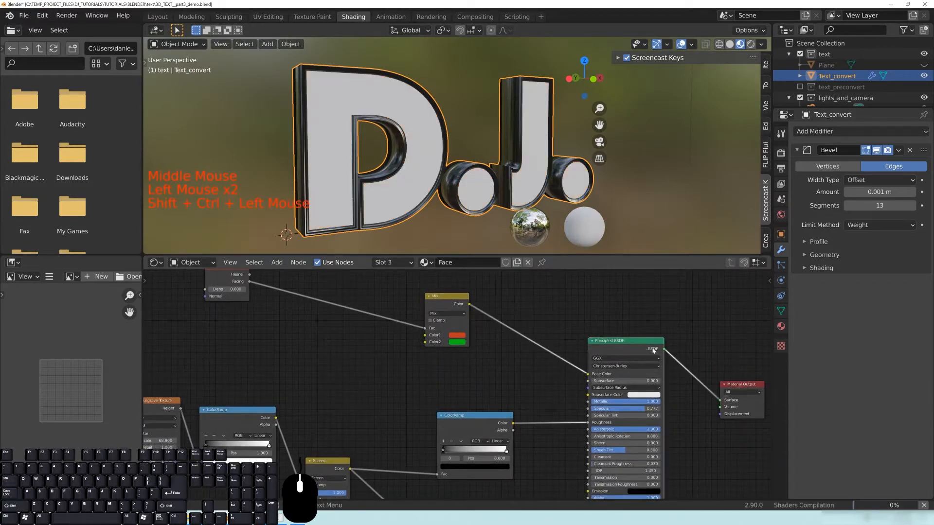
drag(625, 345, 605, 341)
middle_drag(434, 145, 395, 136)
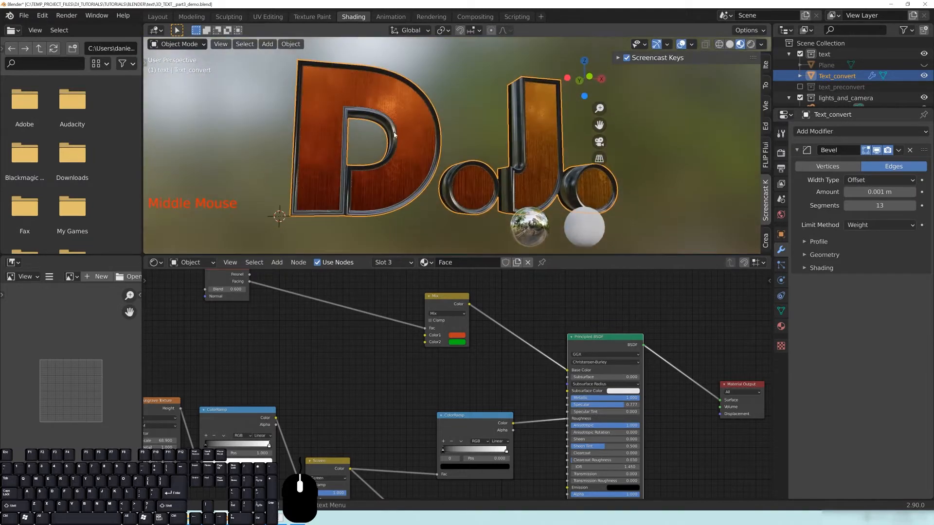
Step: Move the MixRGB and Layer Weight nodes closer together to leave room before the Principled BSDF
middle_drag(394, 377, 468, 421)
drag(520, 342, 456, 327)
drag(302, 312, 292, 322)
drag(456, 340, 421, 339)
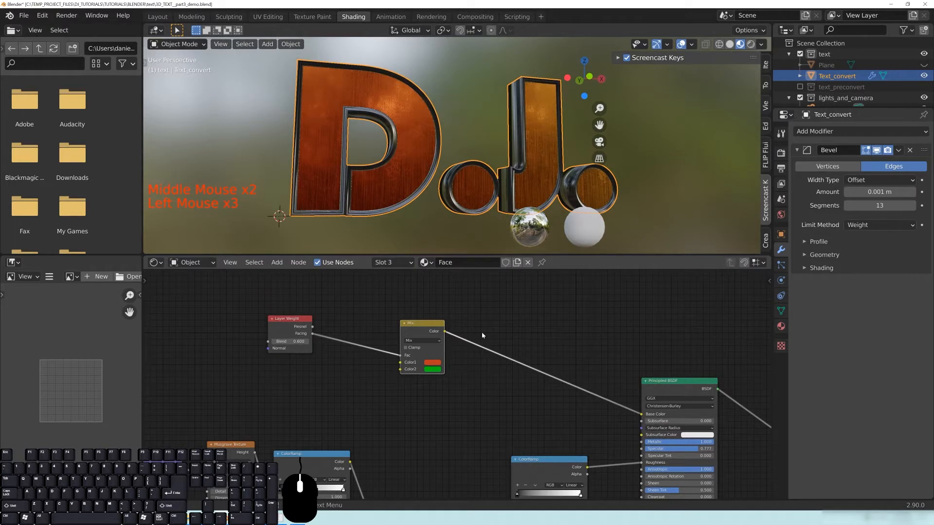
Step: Change the MixRGB Color1 to a medium gray and check the brushed metal on the letter faces
middle_drag(481, 161, 485, 163)
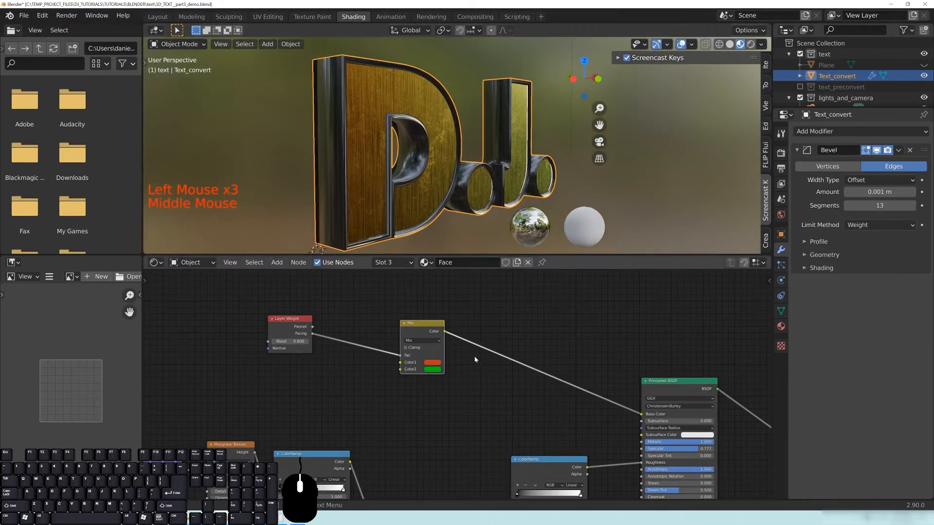
middle_drag(423, 168, 419, 170)
click(434, 368)
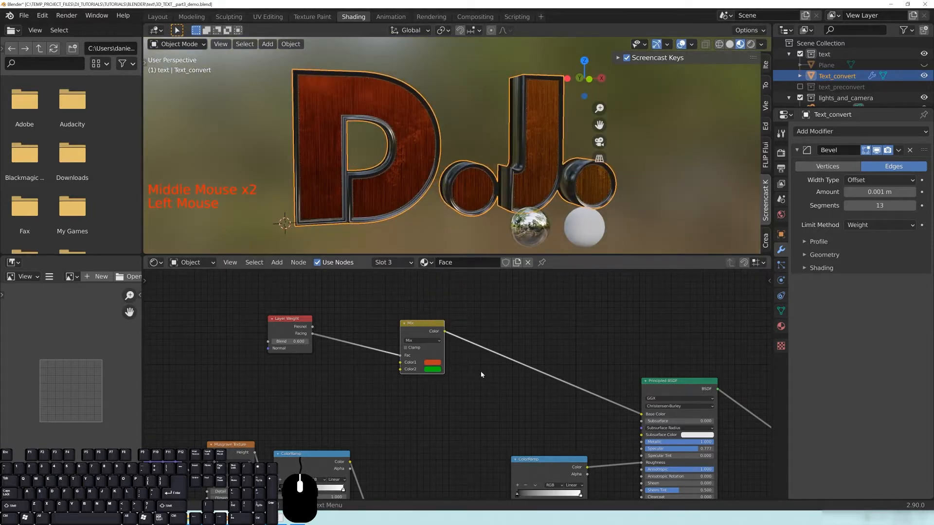
click(434, 364)
click(451, 294)
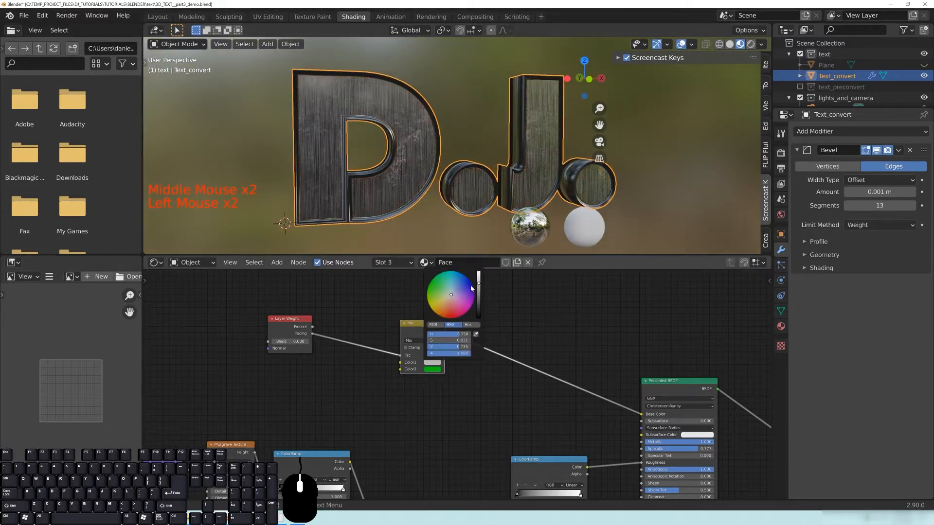
middle_drag(370, 117, 369, 111)
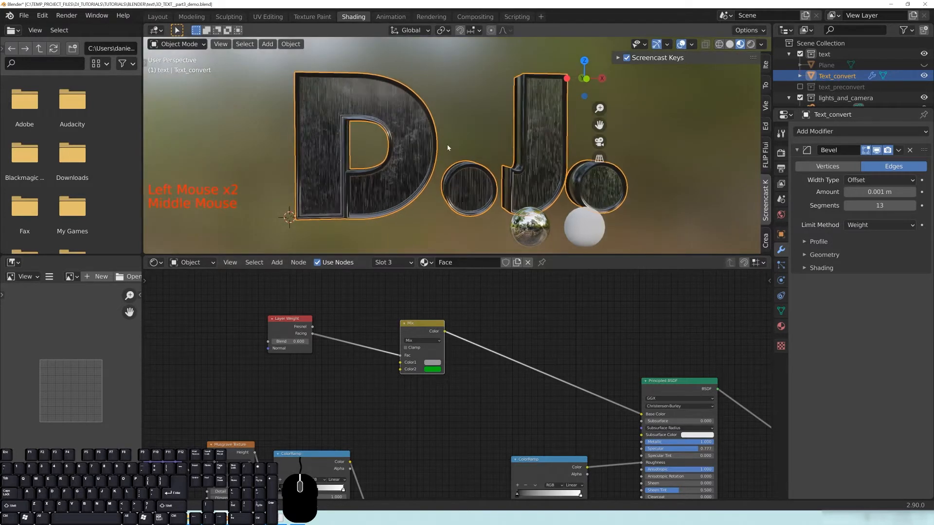
scroll(368, 110, up, 2)
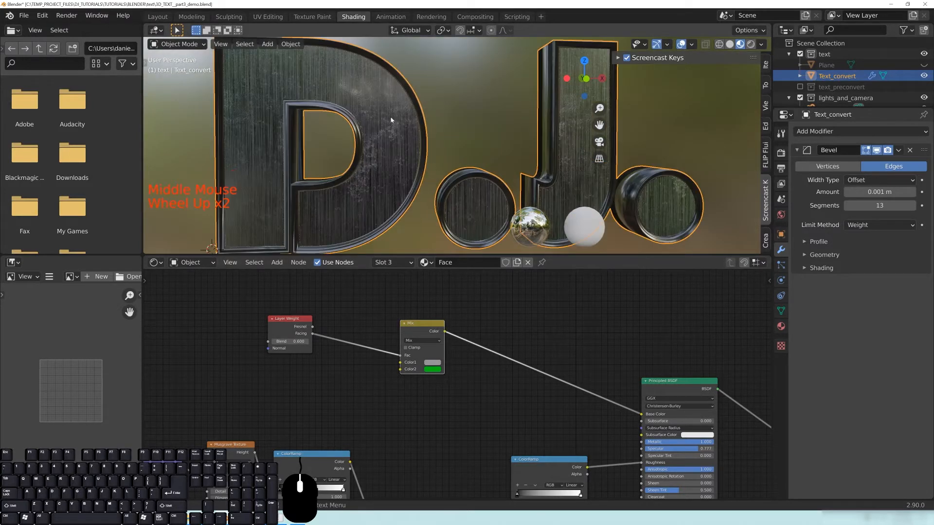
Step: Change the MixRGB Color2 to a near-white tone at high brightness
middle_drag(457, 338, 474, 339)
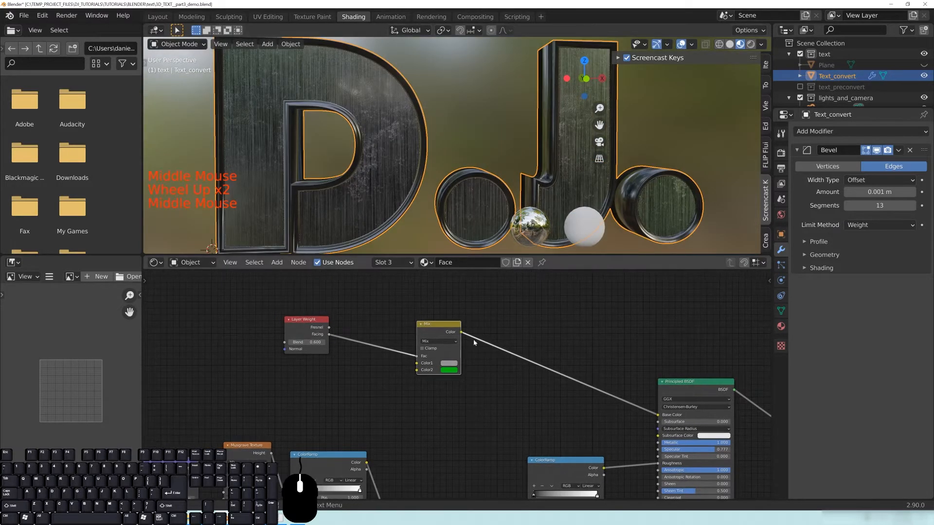
click(448, 370)
click(468, 302)
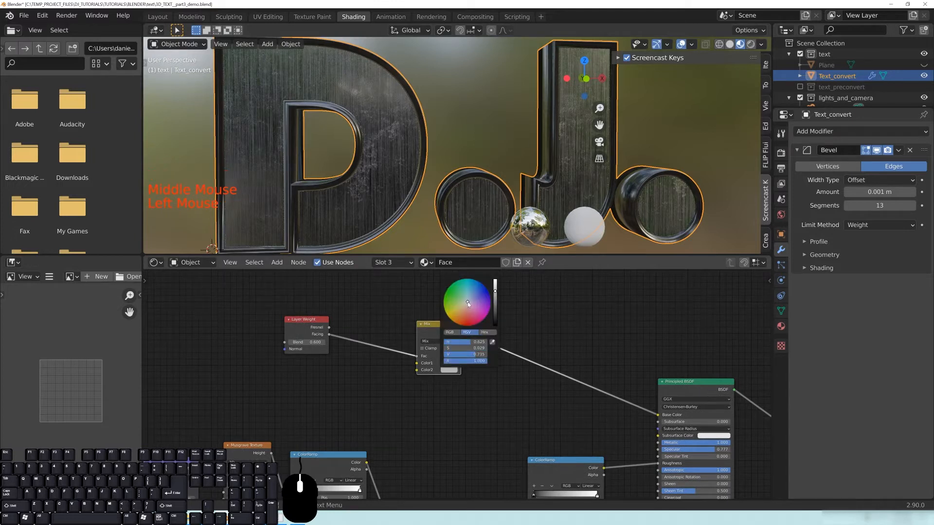
drag(495, 293, 495, 278)
middle_drag(471, 420, 482, 418)
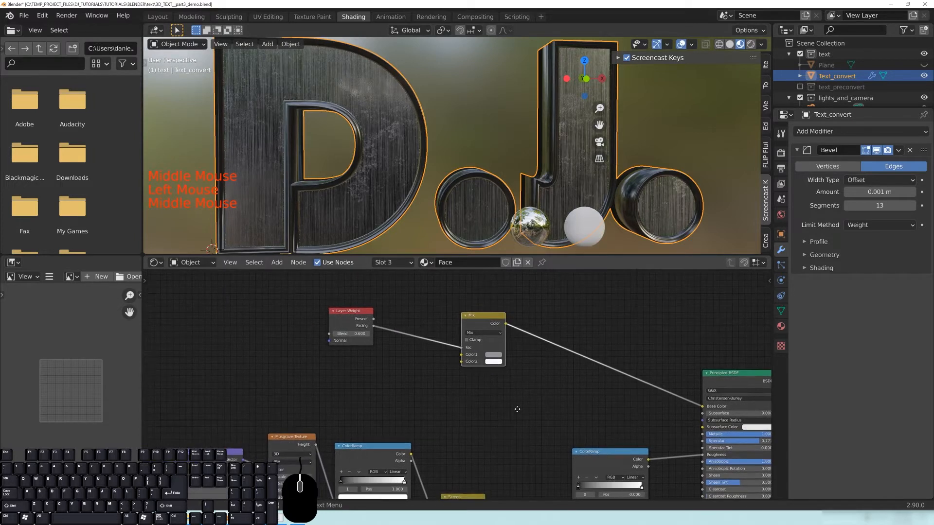
Step: Move the Layer Weight node aside, preview its Facing output and the MixRGB on the letters, and switch back to the Principled BSDF
mouse_move(479, 124)
middle_down()
mouse_move(527, 118)
mouse_move(369, 119)
mouse_move(535, 120)
mouse_move(470, 123)
middle_up()
middle_drag(511, 162, 554, 158)
middle_drag(559, 158, 465, 165)
mouse_move(307, 315)
mouse_down()
mouse_move(331, 292)
mouse_move(292, 309)
mouse_up()
ctrl+shift+click(305, 321)
ctrl+shift+click(305, 321)
ctrl+shift+click(308, 326)
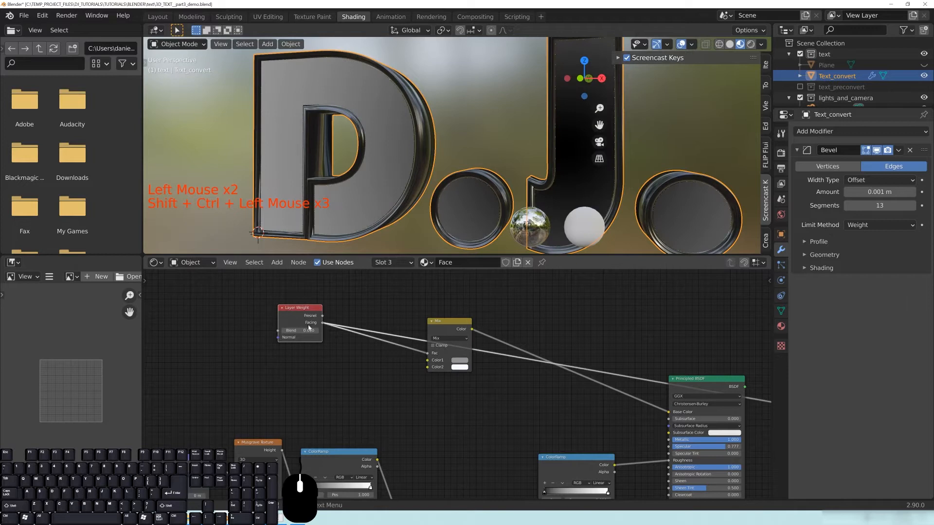
ctrl+shift+click(452, 342)
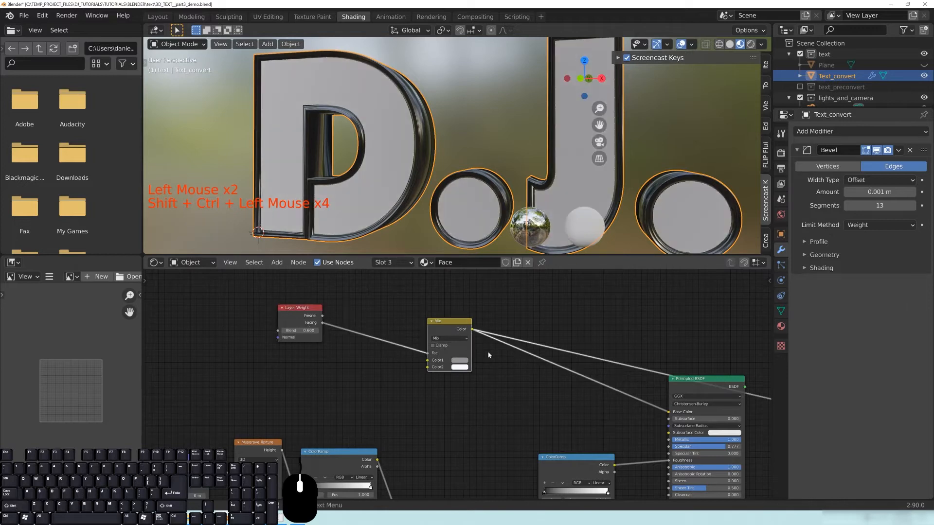
ctrl+shift+click(573, 387)
Step: Try an orange-red MixRGB Color2 and check the tint on the letter faces
click(459, 367)
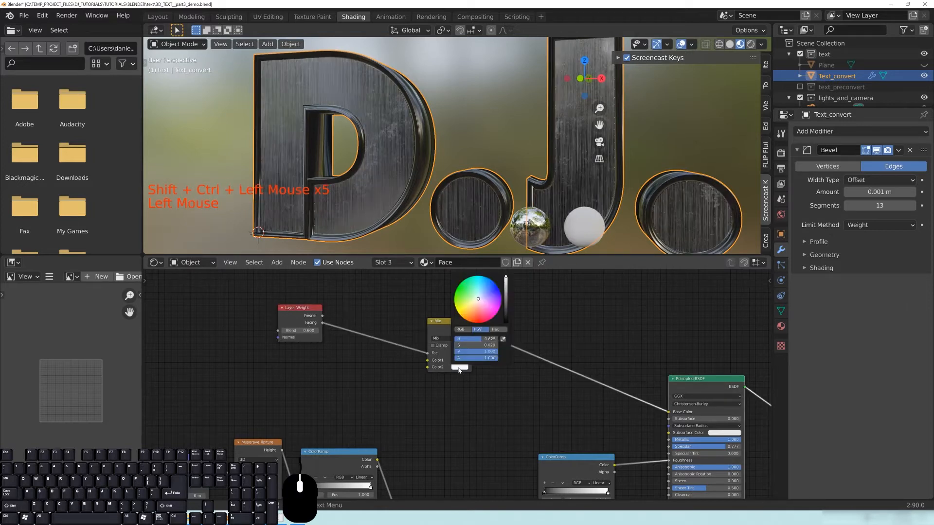
click(473, 322)
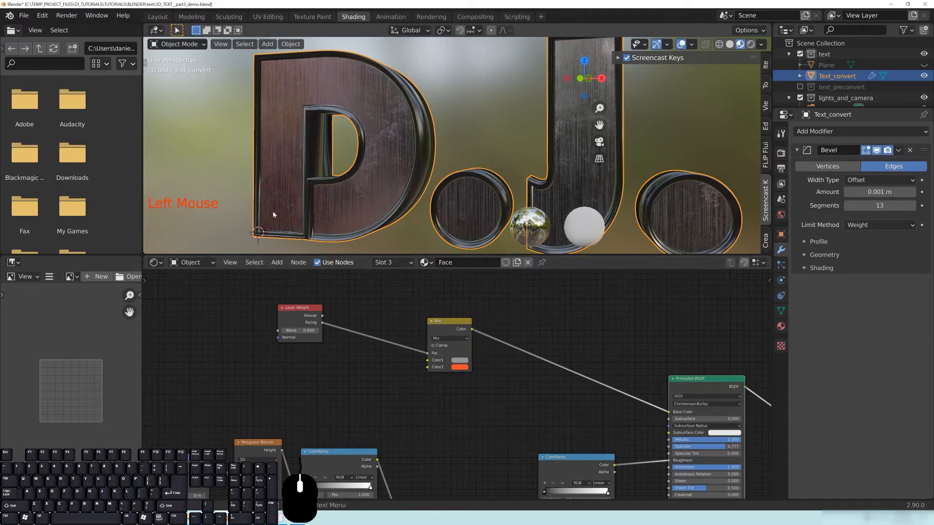
mouse_move(459, 139)
middle_down()
mouse_move(428, 137)
mouse_move(472, 136)
mouse_move(452, 136)
middle_up()
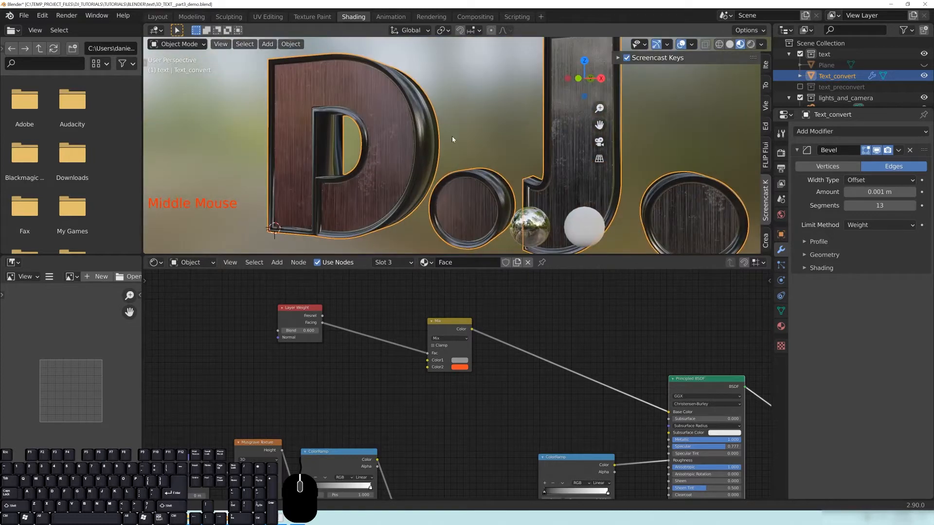
Step: Change the MixRGB Color2 to a light blue, reposition the node, and check the tint on the letter faces
click(459, 367)
drag(470, 309, 482, 291)
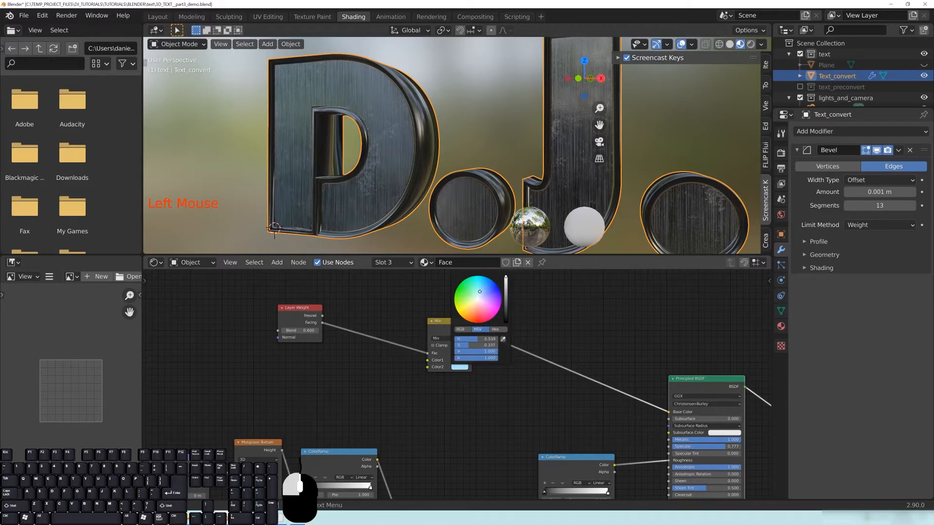
middle_drag(428, 145, 474, 150)
scroll(528, 383, up, 5)
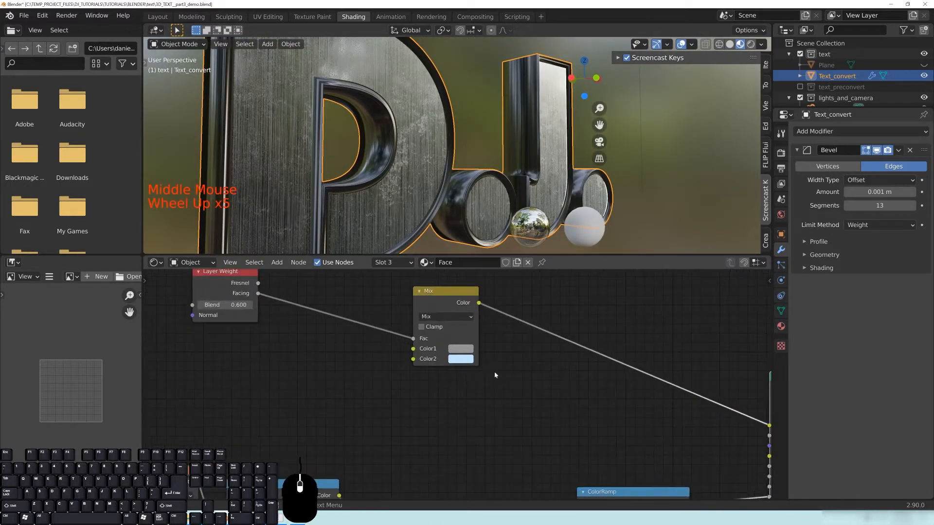
middle_drag(423, 292, 398, 305)
drag(399, 305, 427, 322)
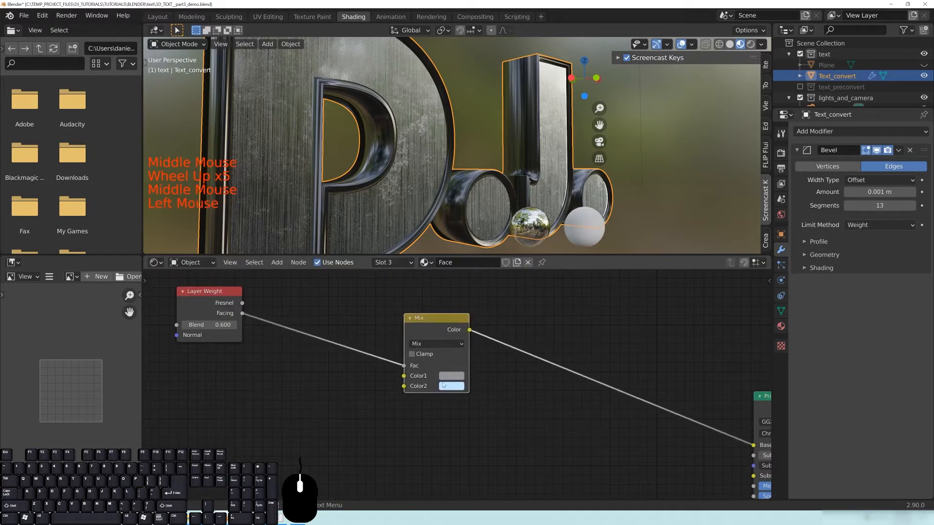
click(451, 386)
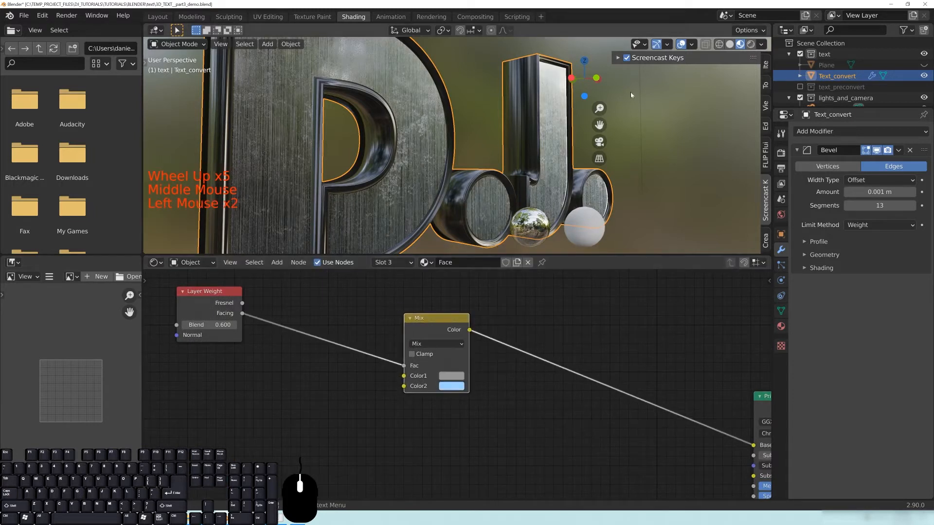
mouse_move(491, 145)
middle_down()
mouse_move(515, 144)
mouse_move(379, 156)
mouse_move(498, 140)
middle_up()
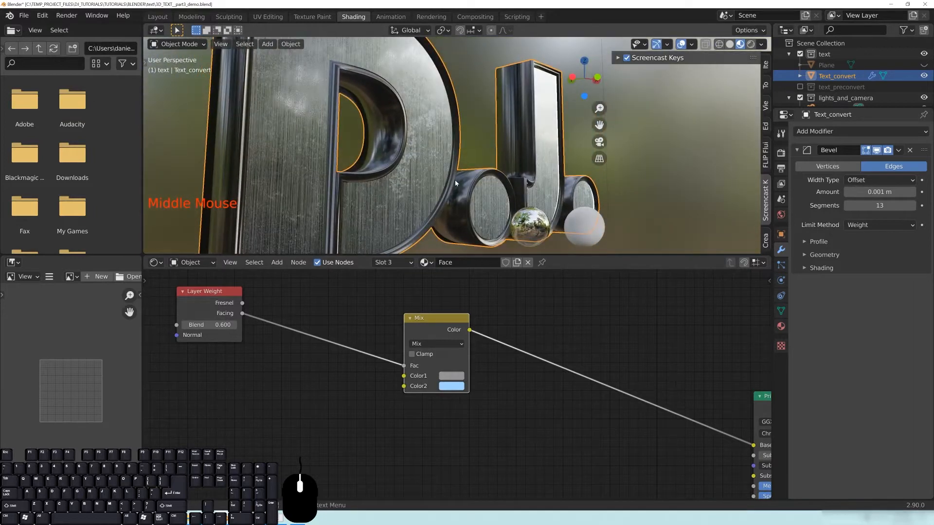
Step: Spread the Face material's nodes apart for a tidier layout and save the file
scroll(460, 183, down, 3)
middle_drag(703, 432, 472, 342)
middle_drag(381, 324, 562, 390)
middle_drag(428, 367, 556, 412)
drag(497, 342, 573, 386)
drag(298, 322, 359, 337)
middle_drag(574, 397, 442, 319)
drag(442, 319, 492, 335)
middle_drag(408, 413, 466, 339)
drag(232, 379, 254, 363)
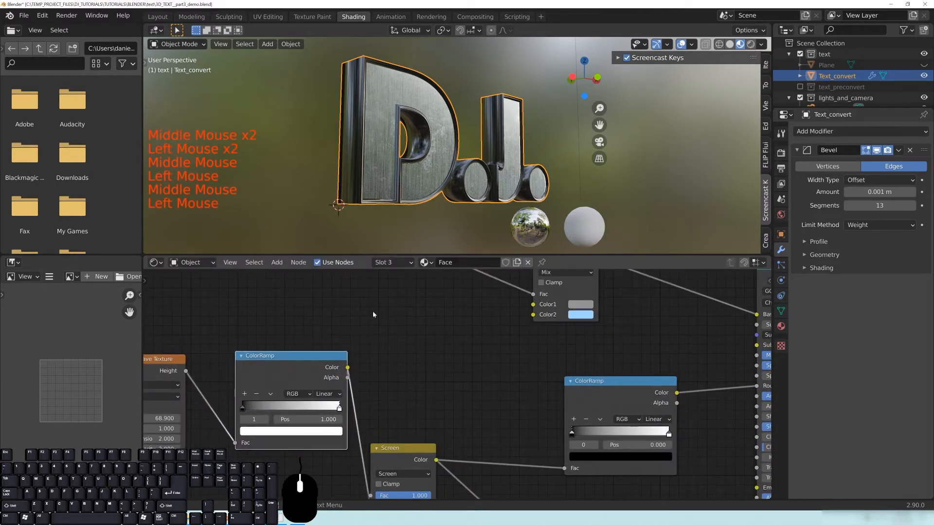
middle_drag(373, 314, 465, 408)
key(ctrl+s)
Step: Add an RGB Curves node on the link between the Layer Weight Facing output and the MixRGB Fac input
shift+middle_drag(454, 366, 485, 394)
key(shift+a)
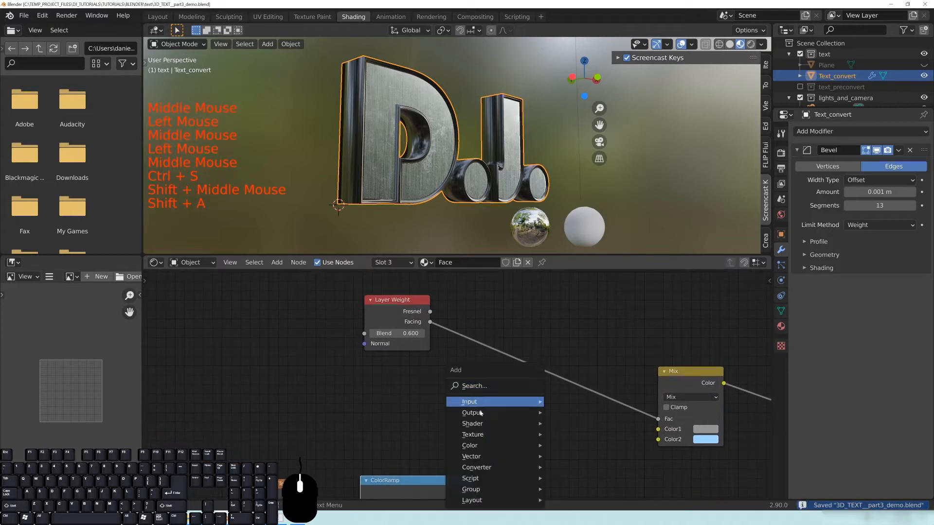
mouse_move(486, 448)
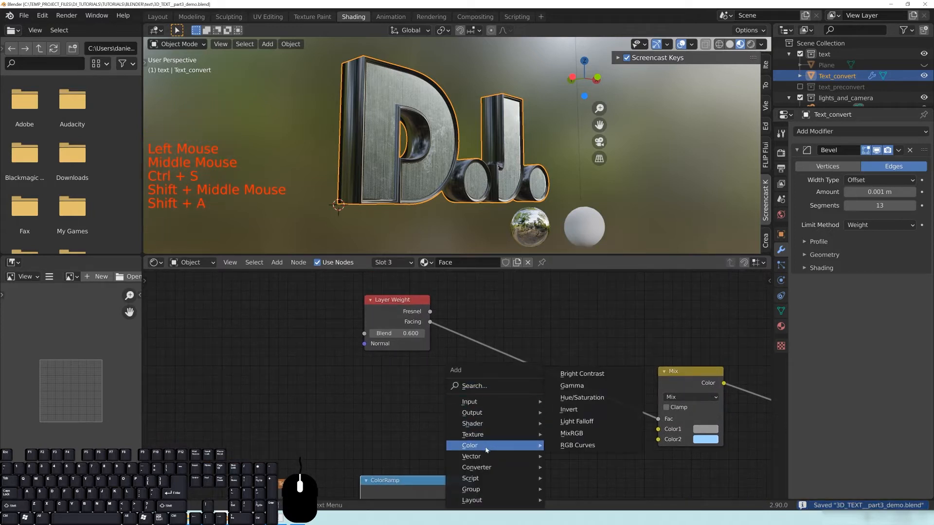
click(576, 446)
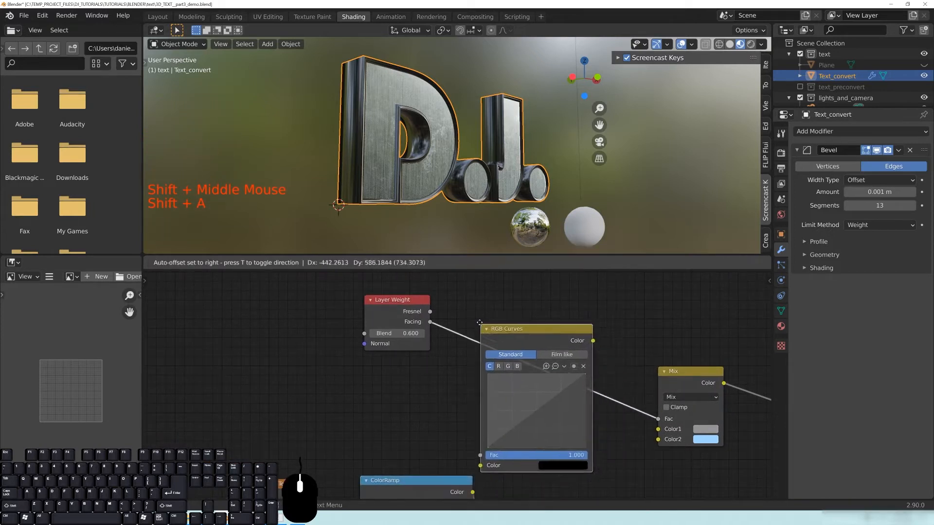
click(517, 350)
Step: Preview the RGB Curves output and pull the middle of its curve down to about X 0.611, Y 0.286
middle_drag(617, 381, 517, 401)
ctrl+shift+click(438, 323)
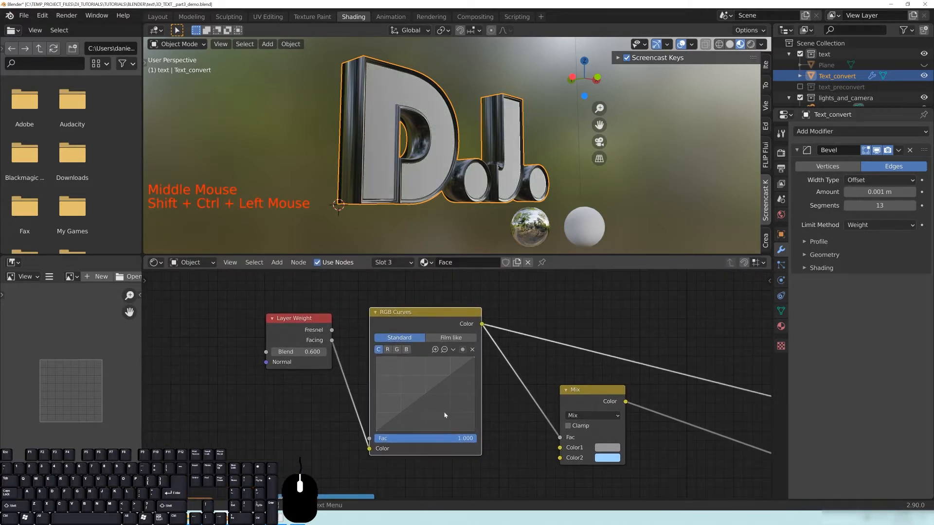
click(422, 397)
drag(425, 399, 441, 415)
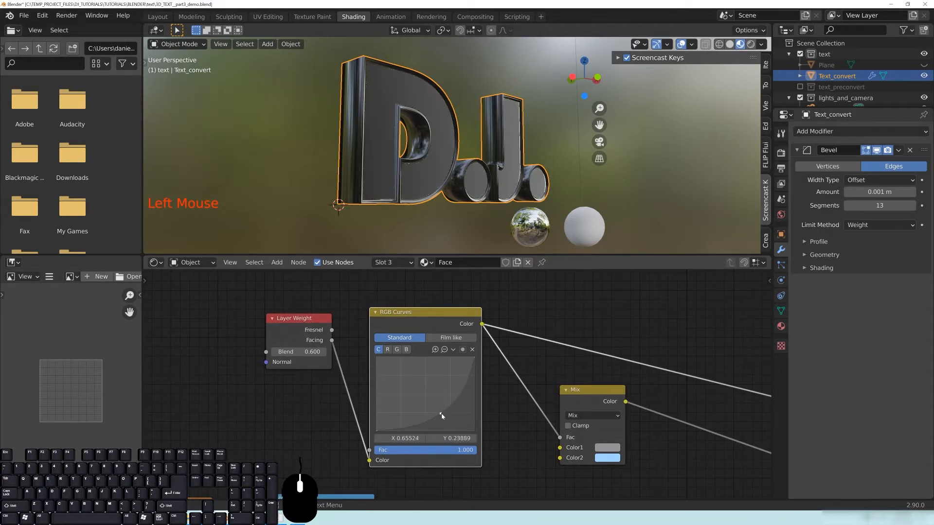
middle_drag(453, 204, 412, 186)
mouse_move(441, 414)
mouse_down()
mouse_move(423, 396)
mouse_move(438, 413)
mouse_up()
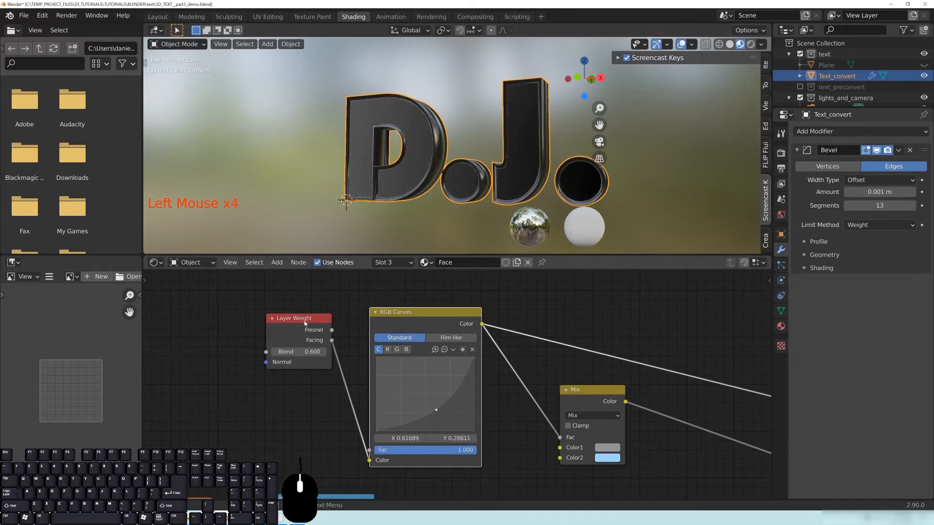
Step: Move the Layer Weight and RGB Curves nodes away from the MixRGB node to make room
drag(300, 327, 278, 321)
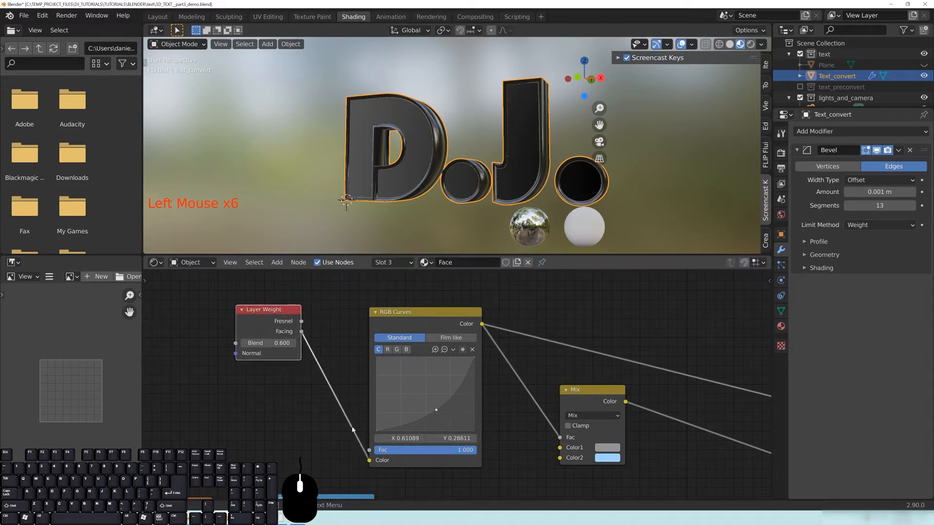
middle_drag(342, 410, 252, 383)
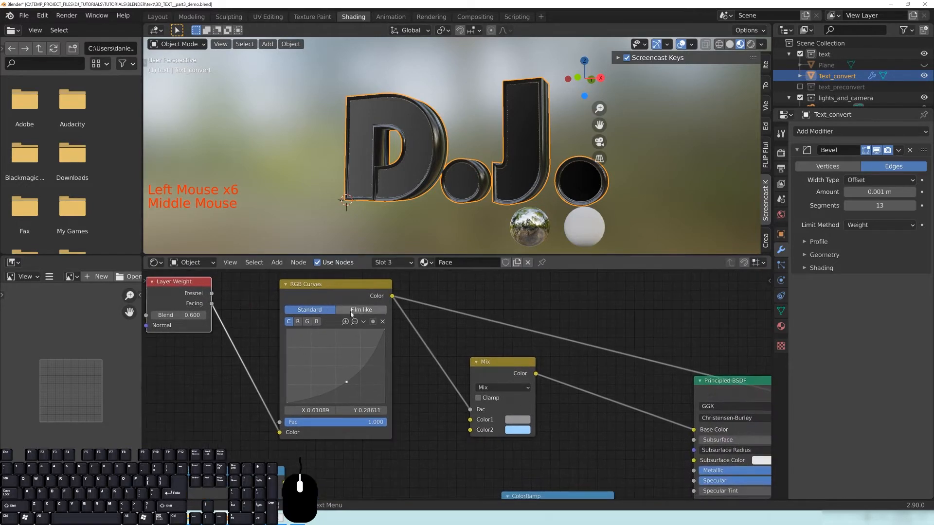
drag(290, 324, 278, 320)
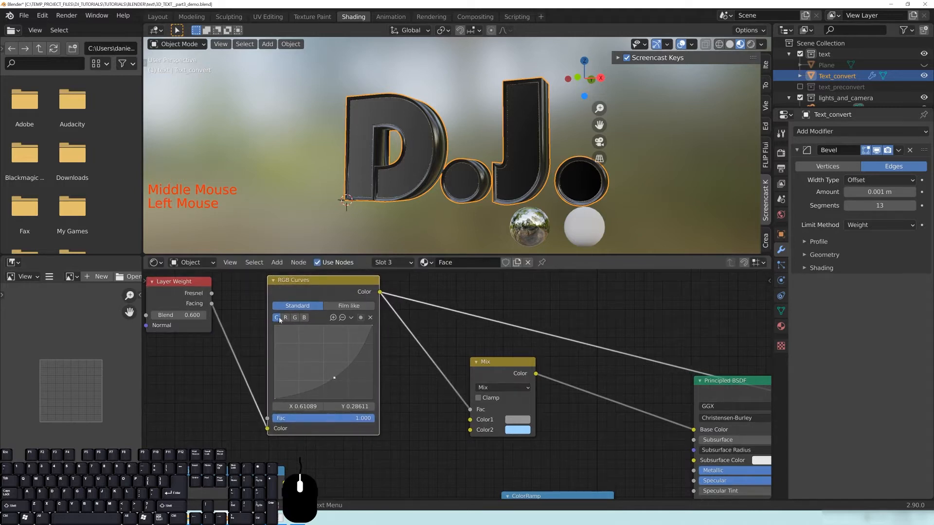
middle_drag(410, 377, 363, 369)
Step: Preview the MixRGB output with test colors: a dark red Color1 and a fully saturated blue Color2
ctrl+shift+click(456, 360)
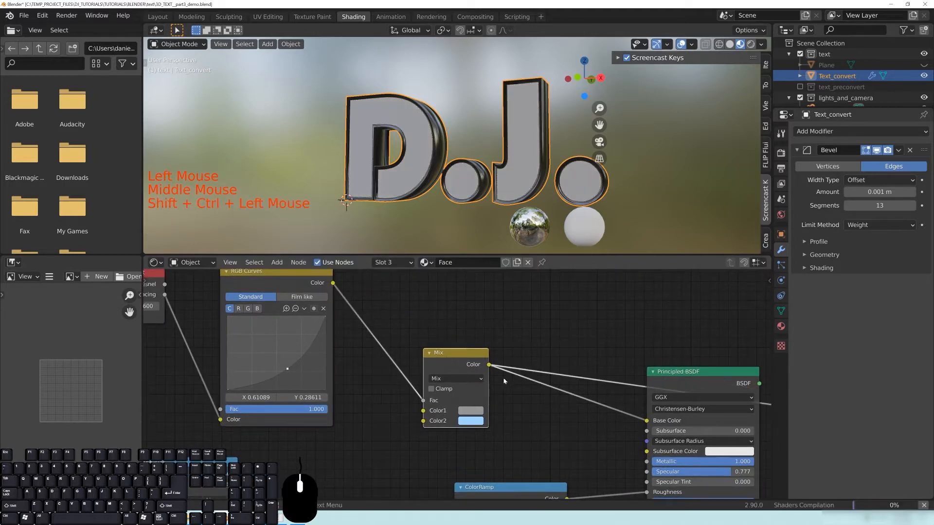
middle_drag(527, 354, 534, 355)
middle_drag(503, 209, 553, 219)
click(478, 425)
drag(510, 310, 525, 293)
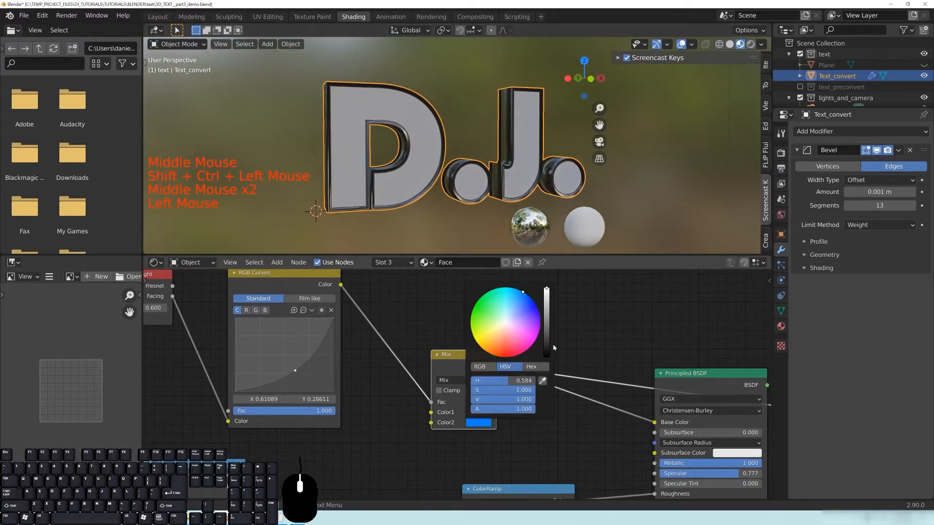
click(477, 413)
click(506, 343)
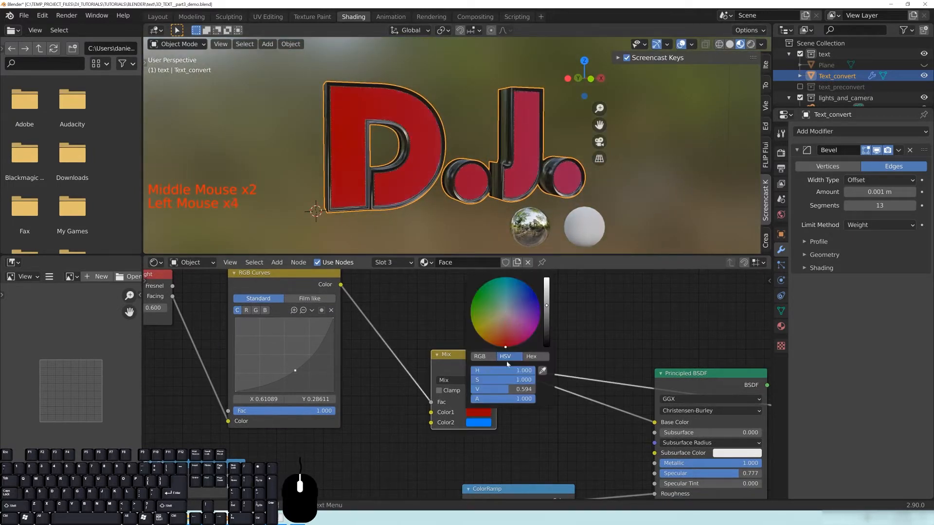
Step: Raise the RGB Curves point to about X 0.629, Y 0.394 while comparing the color blend from different angles
middle_drag(488, 212, 457, 214)
mouse_move(296, 370)
mouse_down()
mouse_move(273, 334)
mouse_move(304, 373)
mouse_move(296, 363)
mouse_up()
middle_drag(403, 180, 552, 183)
Step: Set the MixRGB Color1 to a neutral gray with a value of 0.594 and desaturate Color2 to a light blue
click(485, 416)
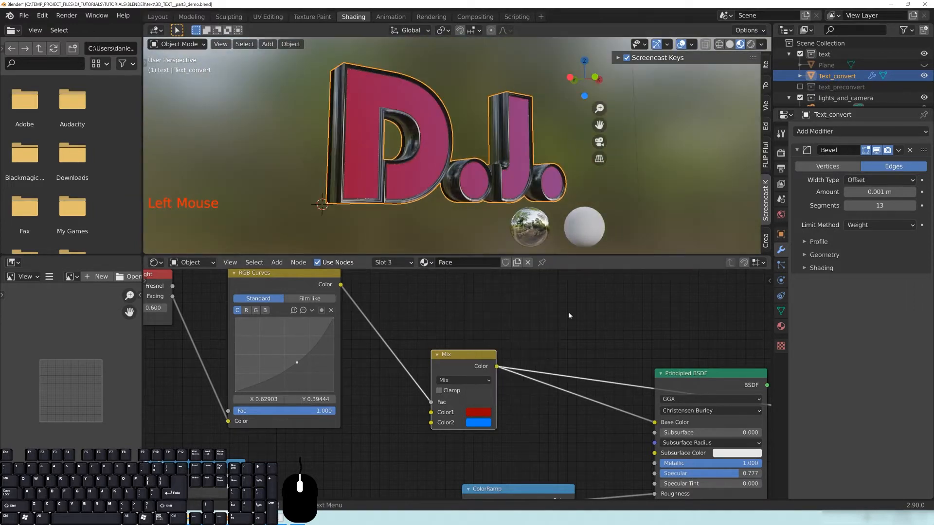
click(478, 414)
click(504, 315)
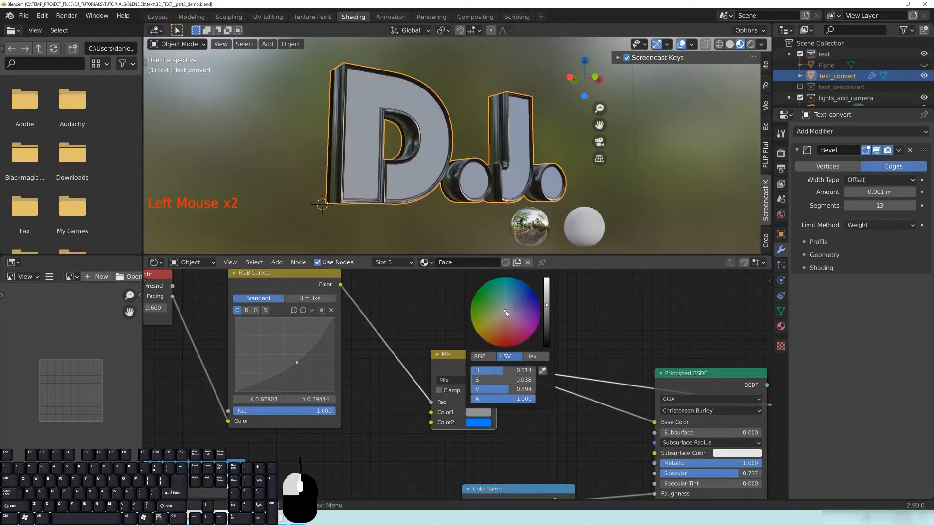
click(480, 411)
click(480, 422)
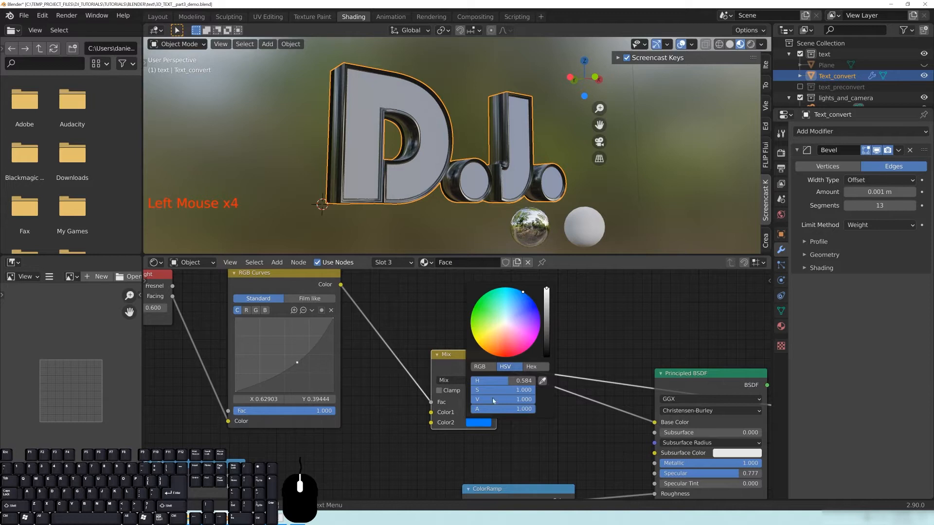
mouse_move(501, 400)
mouse_down()
mouse_move(479, 400)
mouse_move(510, 399)
mouse_move(473, 389)
mouse_up()
click(487, 280)
Step: Switch the preview back to the Principled BSDF, check the brushed metal up close, and save the file
middle_drag(470, 230, 497, 231)
middle_drag(669, 398, 582, 387)
ctrl+shift+click(608, 374)
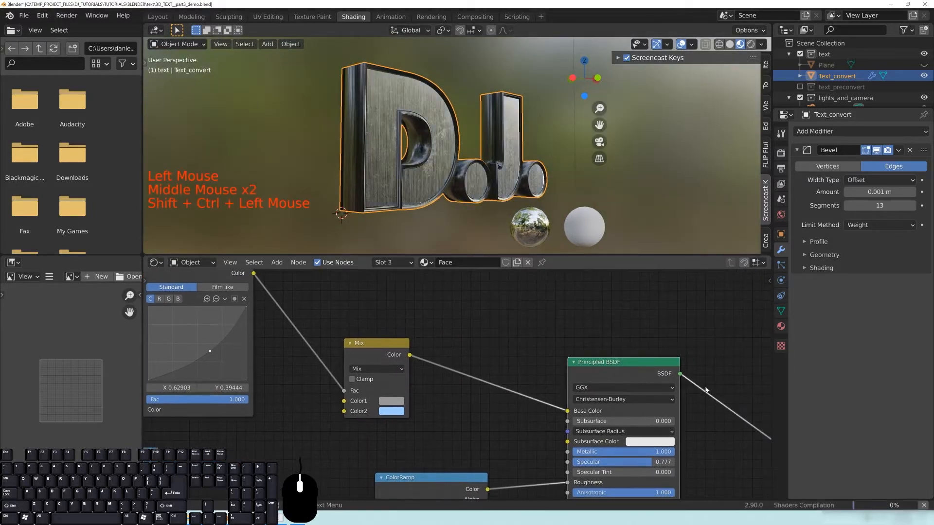
middle_drag(472, 189, 483, 180)
scroll(481, 188, up, 2)
key(ctrl+s)
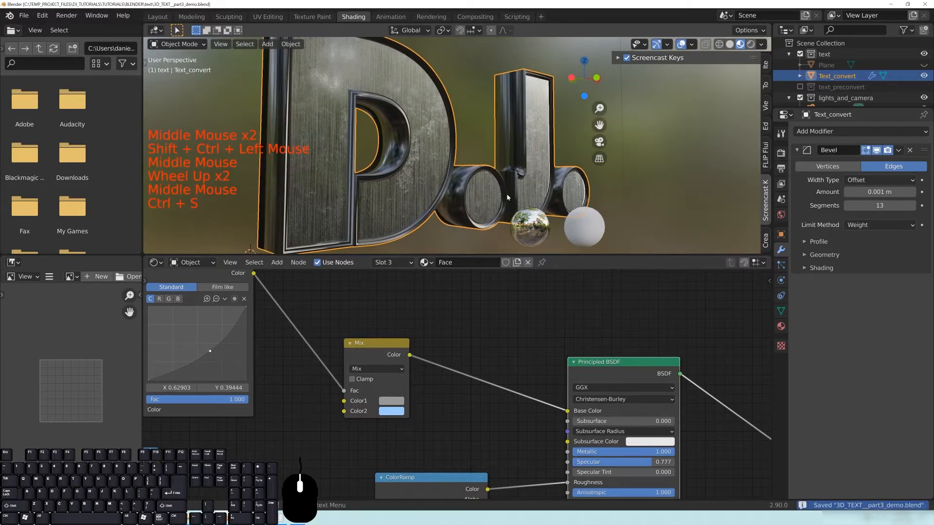
middle_drag(535, 358, 530, 360)
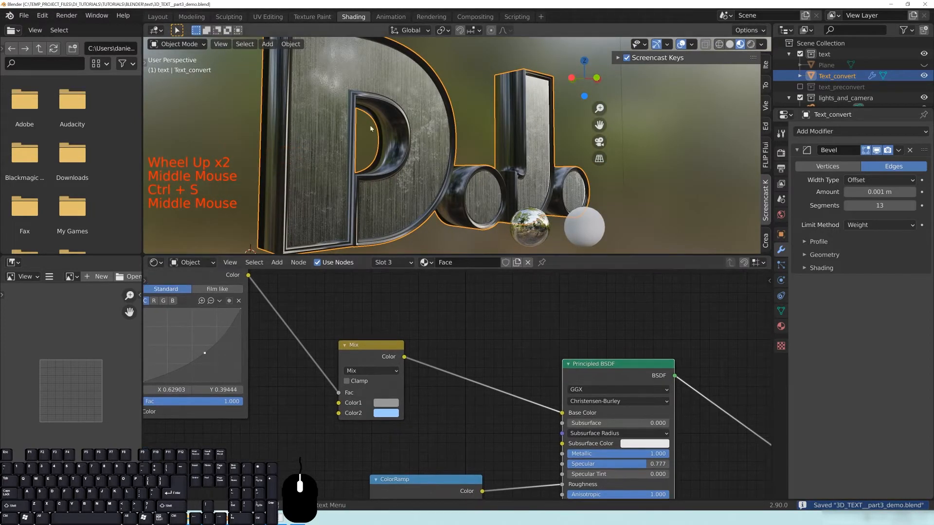
middle_drag(370, 197, 459, 192)
scroll(358, 202, down, 2)
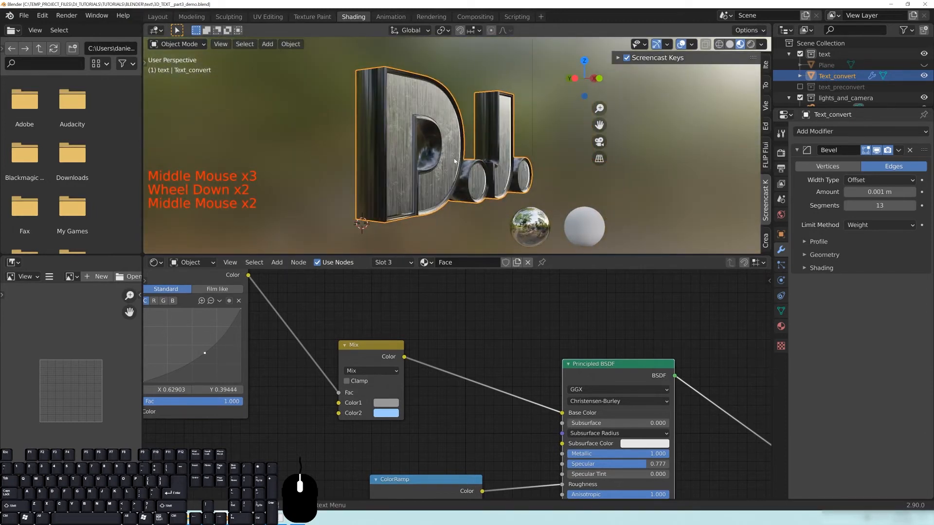
key(z)
middle_drag(457, 223, 509, 183)
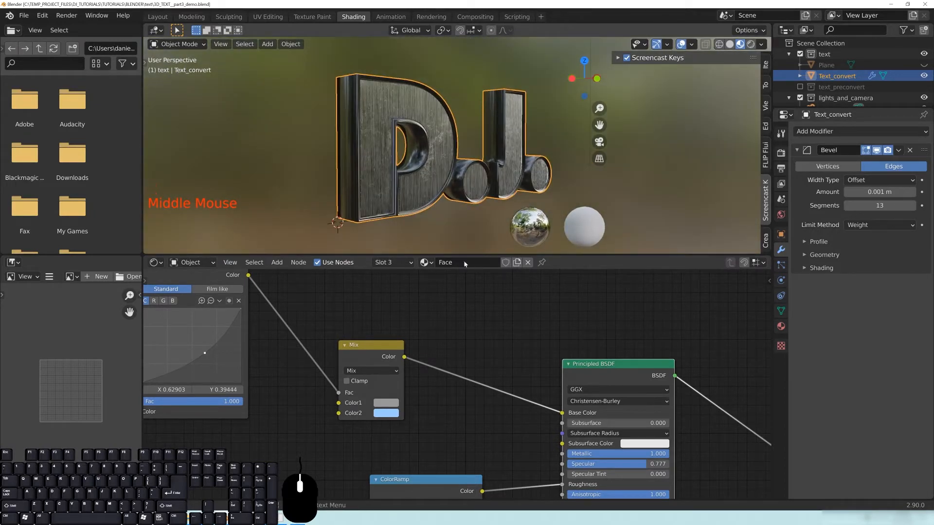
Step: Open the text's first Sides material slot for node editing, frame its nodes, and inspect the sides of the letters
click(781, 326)
click(823, 145)
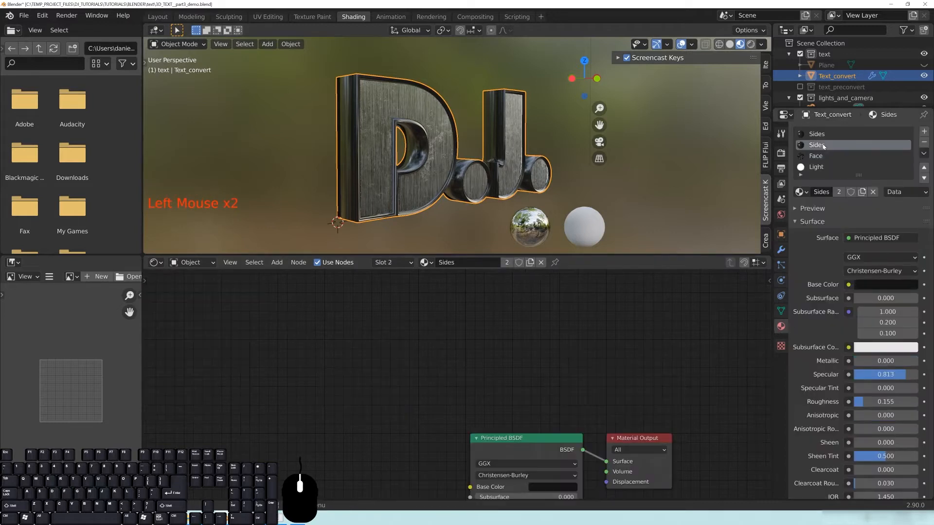
middle_drag(570, 459, 545, 385)
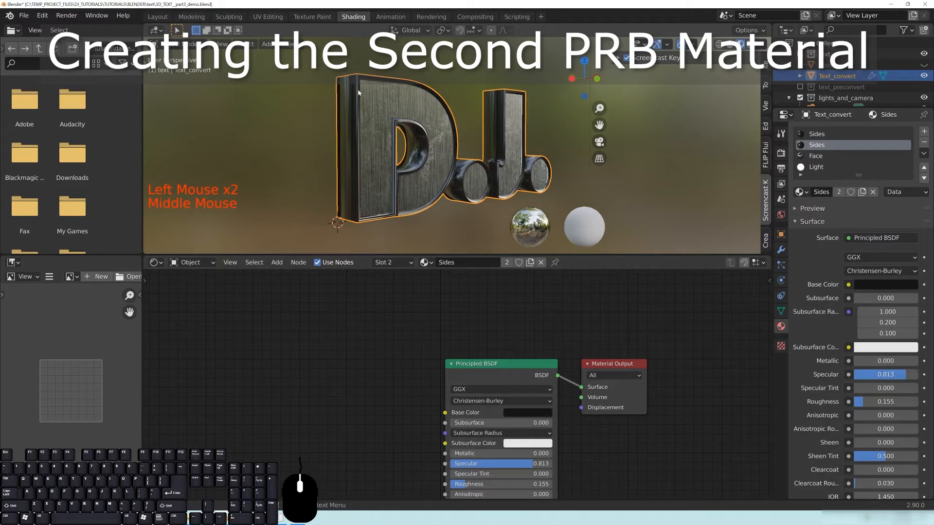
click(825, 134)
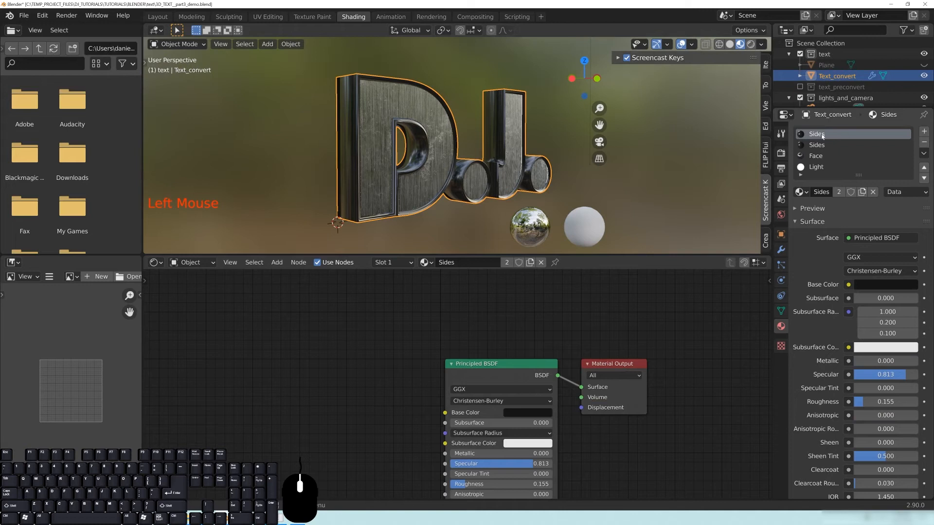
middle_click(525, 403)
scroll(525, 402, down, 11)
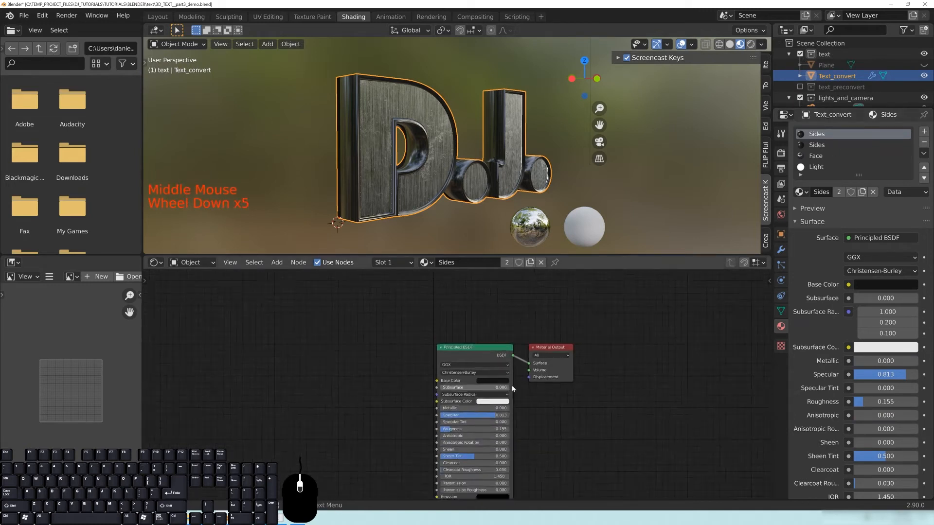
middle_drag(525, 403, 562, 370)
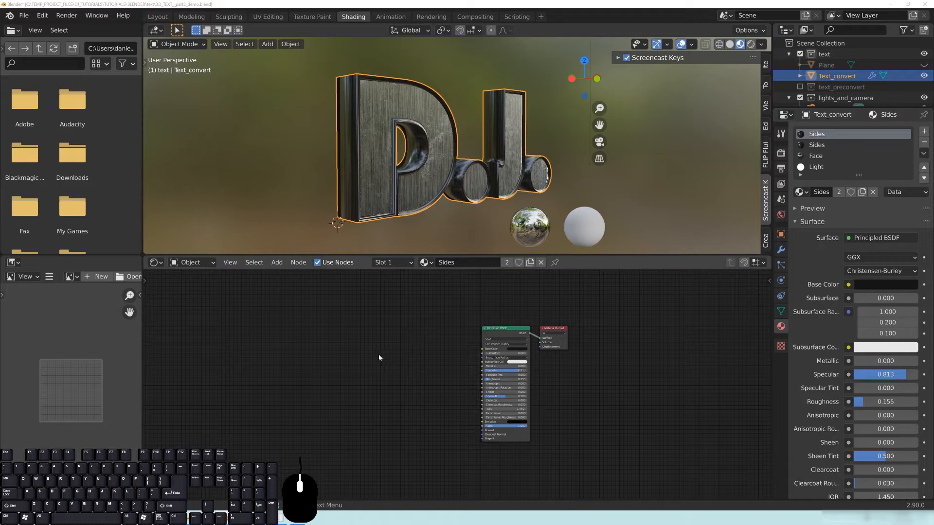
middle_drag(379, 194, 409, 143)
scroll(410, 144, up, 3)
scroll(376, 113, down, 2)
mouse_move(377, 113)
shift+middle_down()
mouse_move(396, 98)
mouse_move(417, 141)
mouse_move(374, 128)
shift+middle_up()
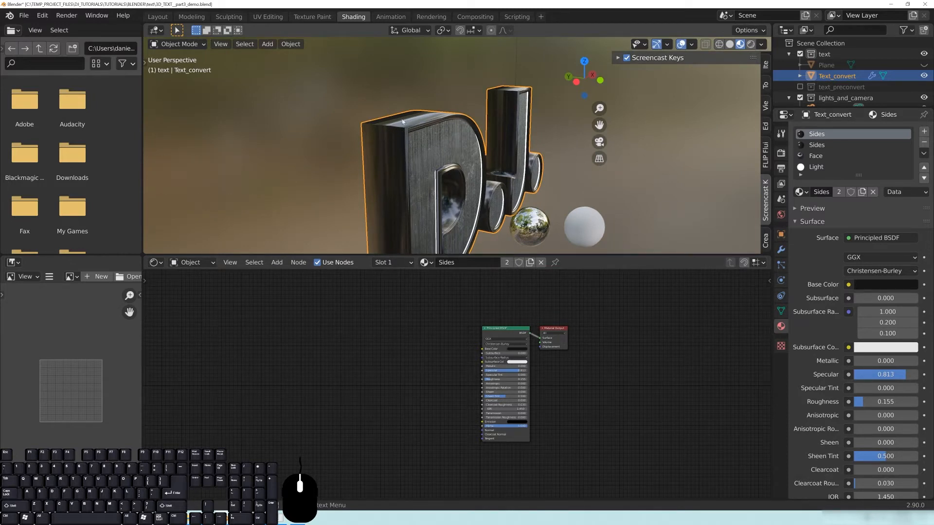
Step: Switch from the bird cage reference photo in the browser back to the text model in Blender
shift+middle_drag(387, 176, 427, 126)
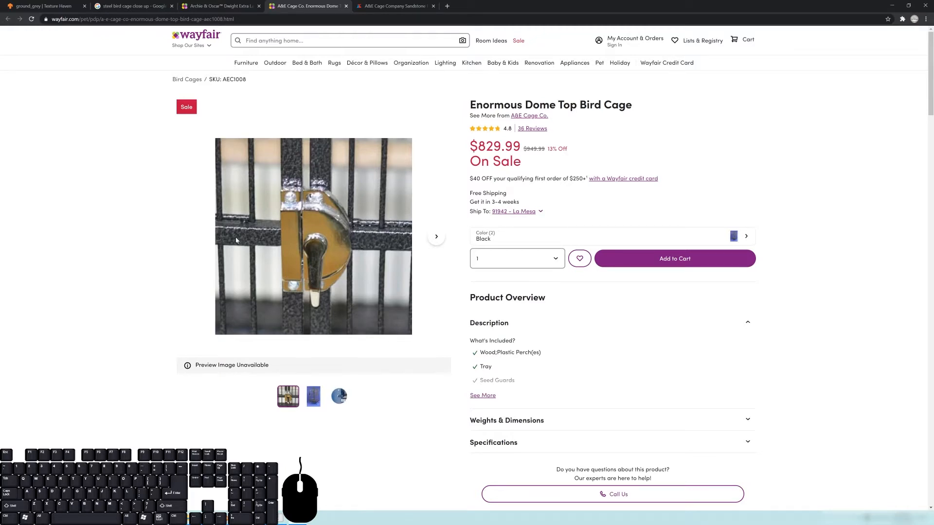
click(891, 9)
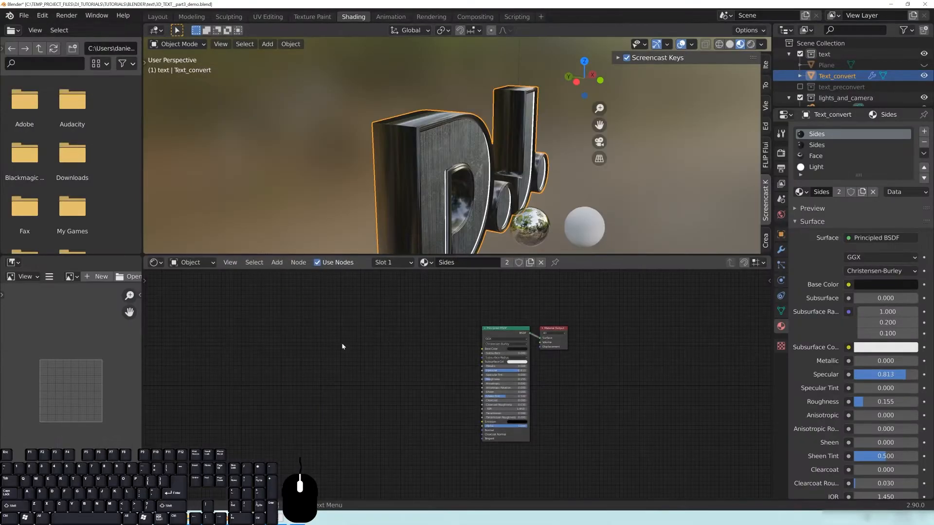
mouse_move(451, 179)
middle_down()
mouse_move(436, 158)
mouse_move(444, 166)
middle_up()
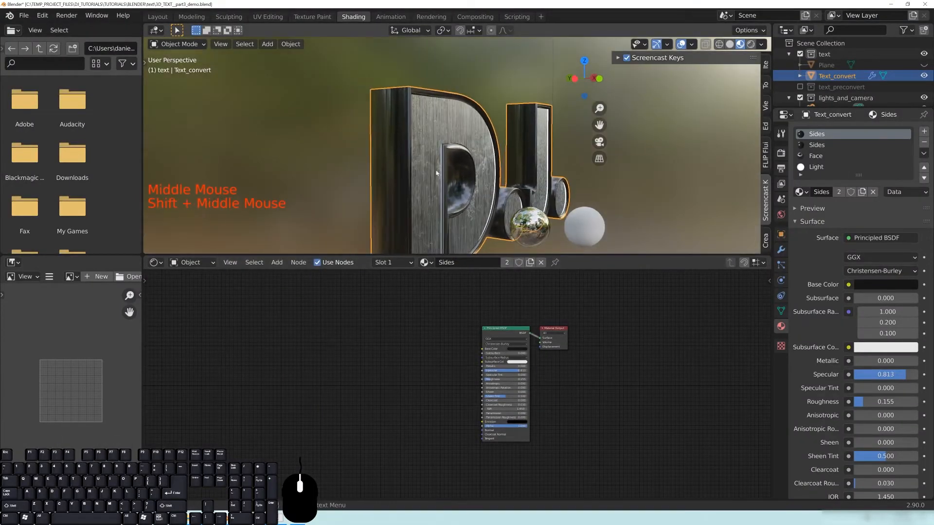
Step: Add a Musgrave Texture node to the Sides material and preview its output on the text
middle_drag(341, 415, 380, 403)
key(shift+a)
mouse_move(307, 420)
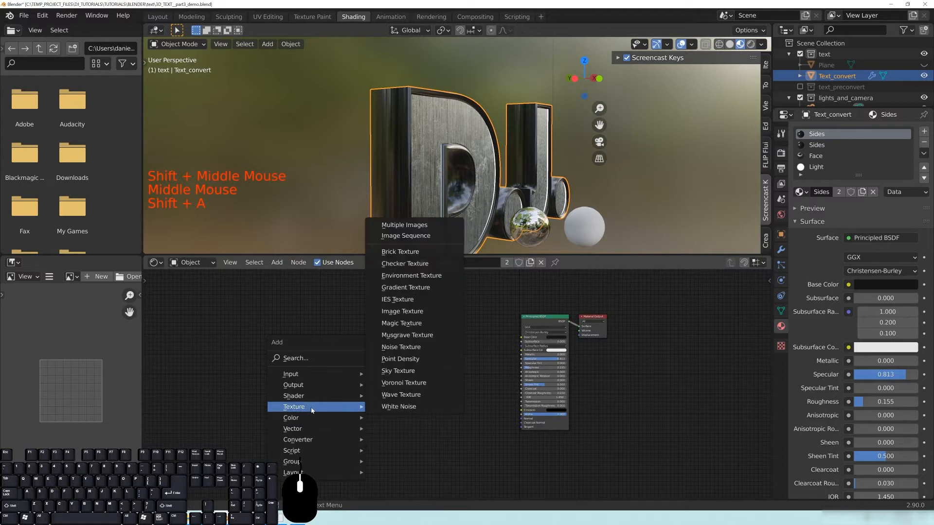
click(418, 338)
click(285, 343)
ctrl+shift+click(305, 348)
drag(305, 348, 352, 341)
Step: Attach Mapping and Texture Coordinate nodes to the Musgrave Texture, and raise the texture's scale to 6.8
scroll(408, 411, up, 3)
middle_drag(408, 411, 552, 407)
click(483, 407)
key(ctrl+t)
drag(355, 386, 351, 386)
drag(337, 344, 371, 340)
scroll(529, 415, up, 6)
middle_drag(529, 415, 457, 383)
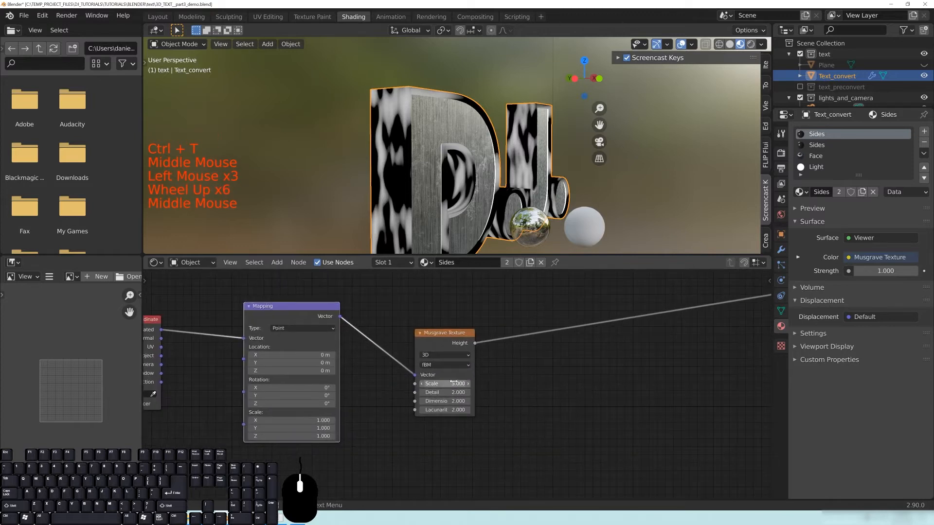
drag(445, 383, 467, 383)
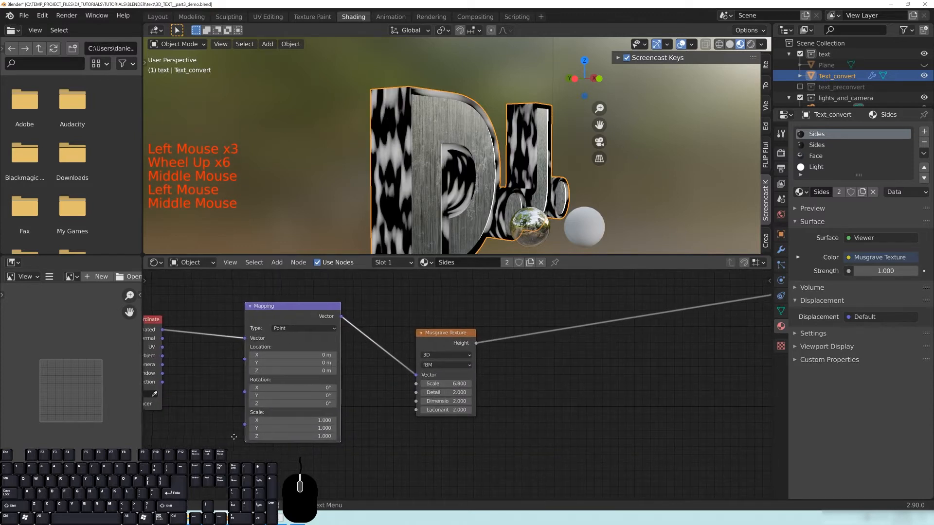
Step: Feed the Texture Coordinate node's Object output into the Mapping node's Vector input
middle_drag(165, 363, 176, 360)
drag(172, 352, 257, 335)
middle_drag(218, 385, 315, 388)
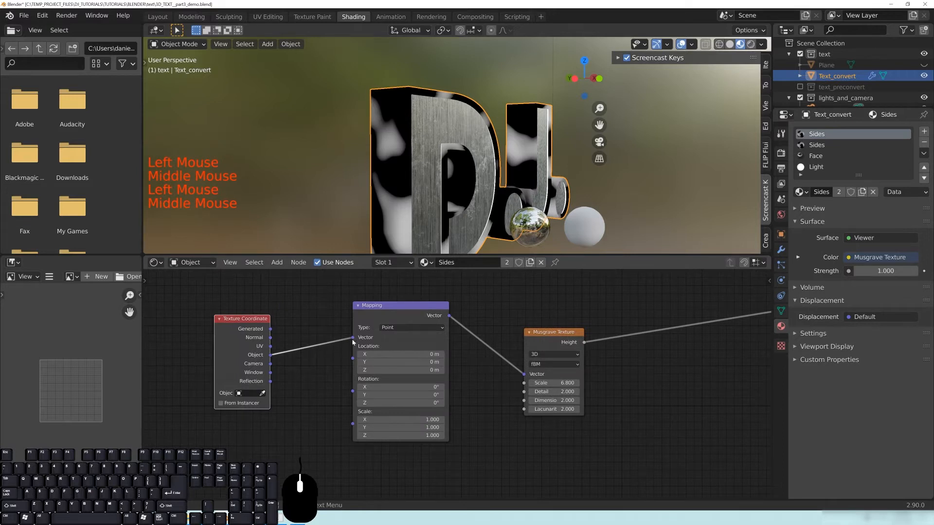
drag(365, 336, 352, 327)
Step: Raise the Musgrave Texture scale to 379.2 for a fine speckle on the sides
middle_drag(496, 375, 371, 383)
drag(415, 392, 498, 391)
scroll(416, 183, up, 4)
shift+middle_drag(311, 168, 369, 151)
drag(426, 392, 471, 392)
scroll(462, 161, down, 4)
shift+middle_drag(457, 160, 470, 159)
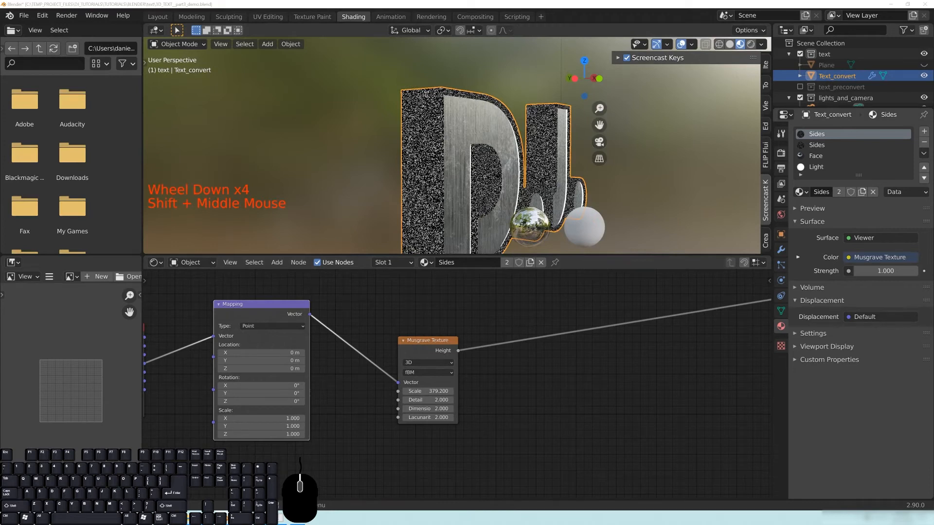
Step: Set the Musgrave Texture scale to 200 and check the pattern on the letter up close
click(421, 391)
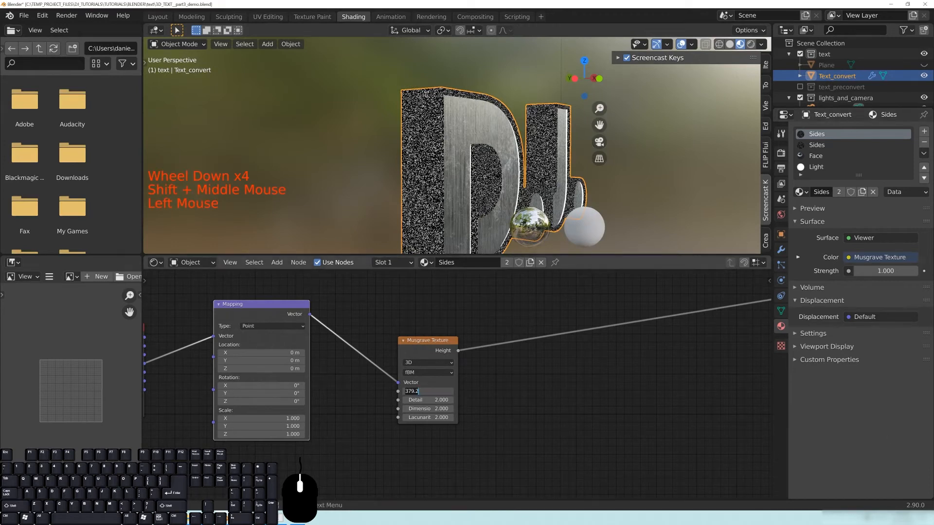
text(200)
key(Return)
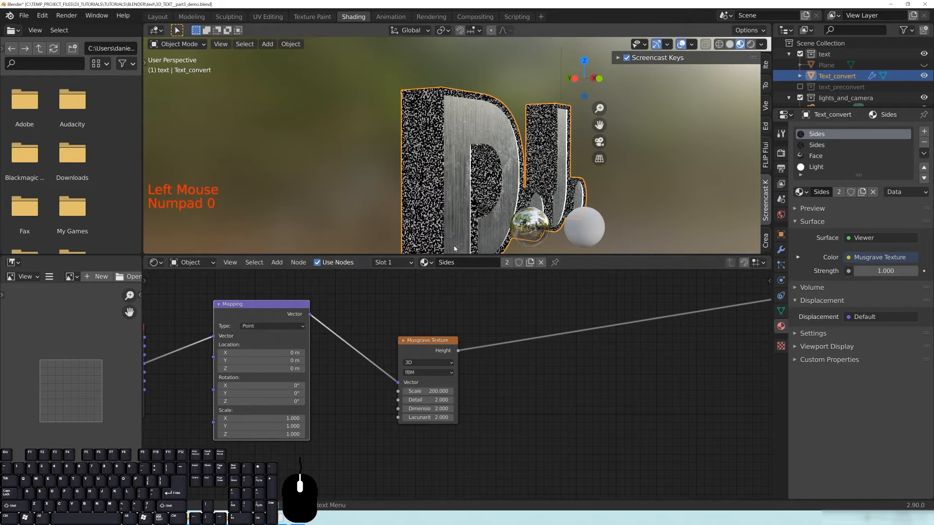
scroll(384, 114, up, 3)
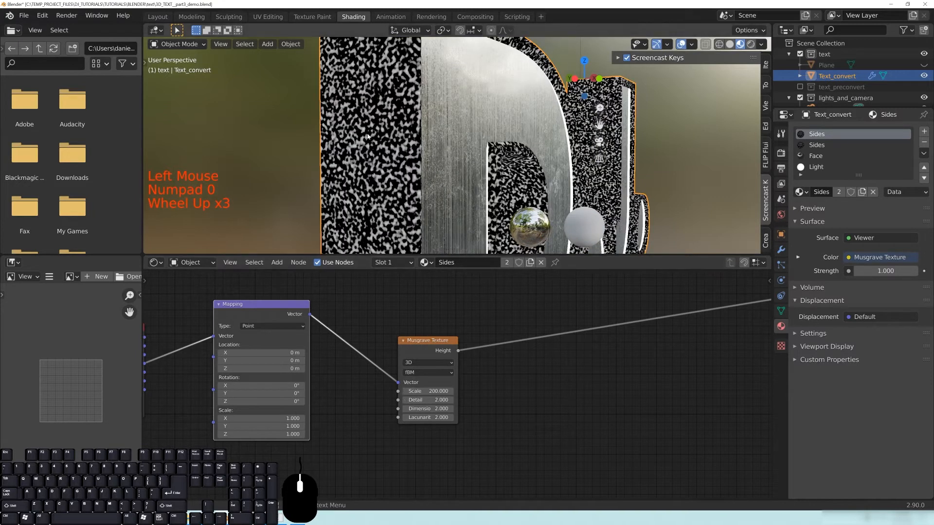
Step: Set the Musgrave Texture scale to 350
click(428, 391)
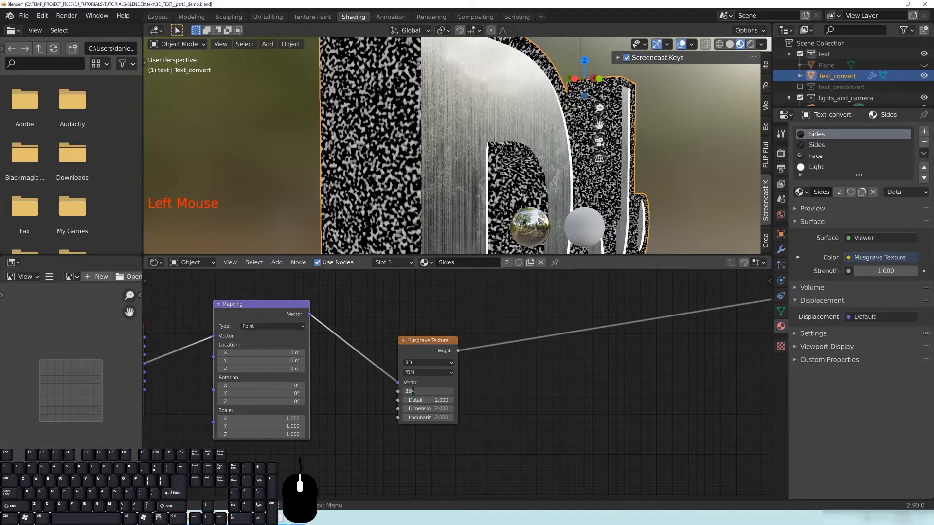
text(350)
key(Return)
scroll(368, 170, down, 3)
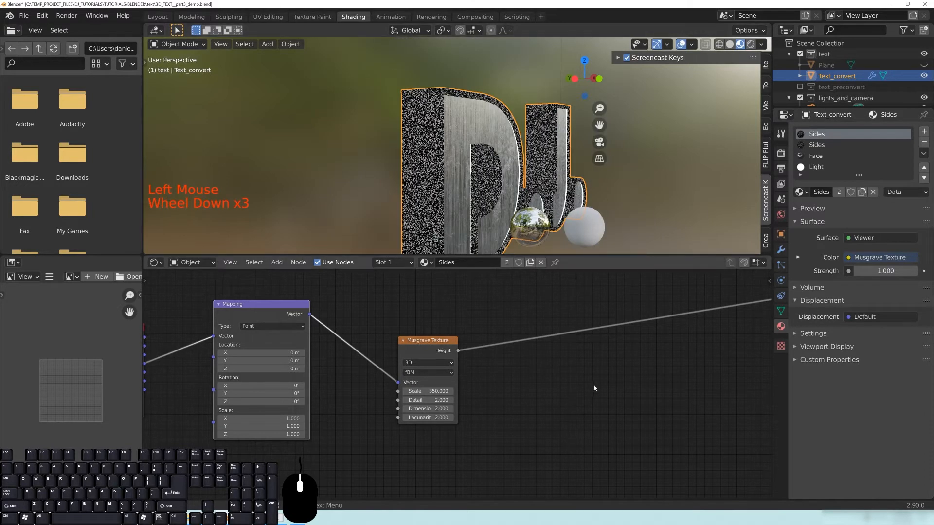
Step: Add a Mix color node between the Musgrave Texture and the Principled BSDF, with the Musgrave height connected to Color1
middle_drag(594, 389, 568, 387)
drag(403, 343, 398, 319)
middle_drag(603, 363, 420, 356)
drag(267, 319, 226, 331)
middle_drag(305, 397, 459, 382)
drag(375, 321, 387, 350)
middle_drag(526, 384, 462, 371)
key(shift+a)
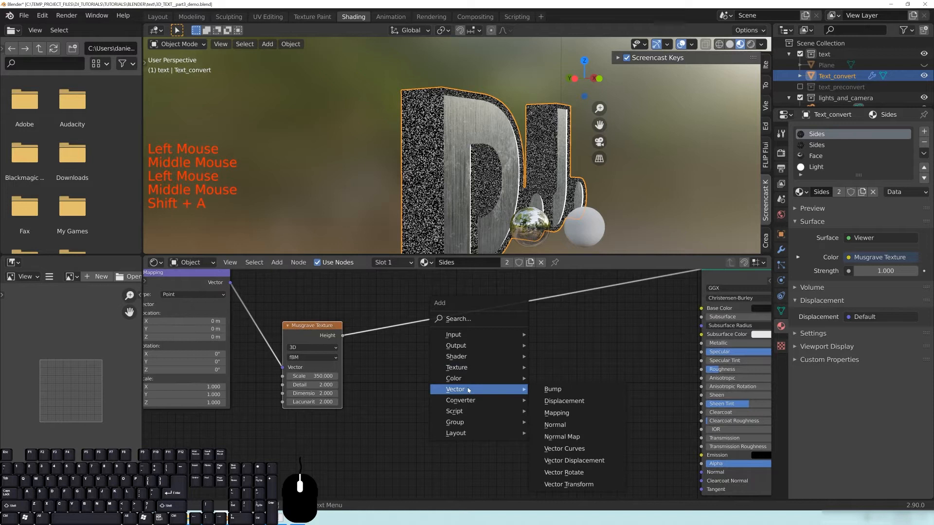
click(557, 438)
drag(343, 335, 350, 349)
mouse_move(485, 421)
mouse_down()
mouse_move(507, 420)
mouse_move(474, 428)
mouse_up()
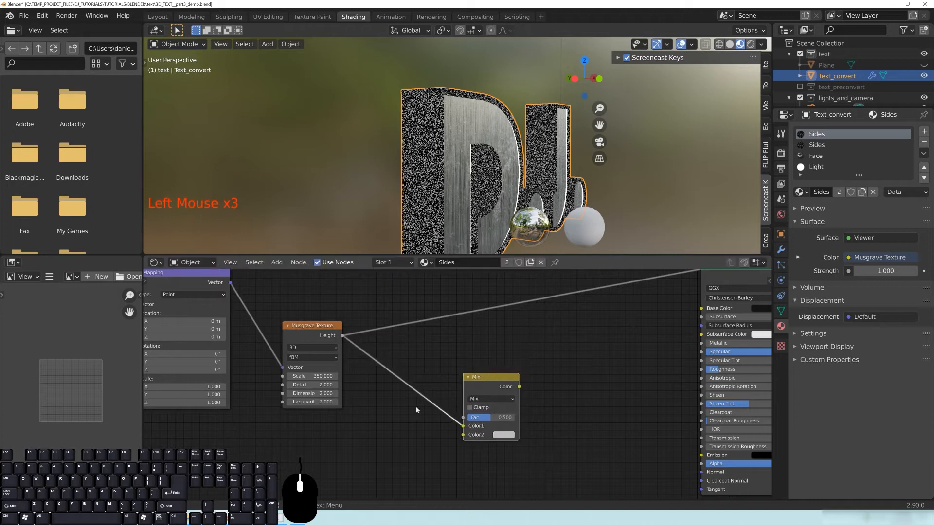
Step: Try feeding the Musgrave height into the Mix node's Color2 as well, and disconnect it again
middle_drag(351, 352, 415, 331)
drag(415, 331, 441, 344)
middle_drag(441, 343, 428, 336)
drag(428, 335, 545, 443)
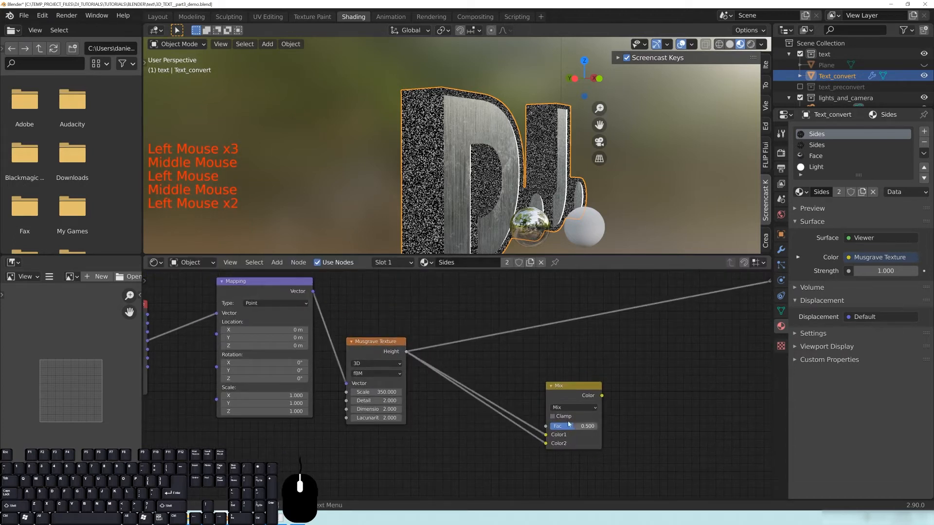
drag(584, 388, 537, 378)
drag(498, 434, 491, 445)
Step: Preview the Mix node's output on the text and shift the node slightly up
ctrl+shift+click(525, 389)
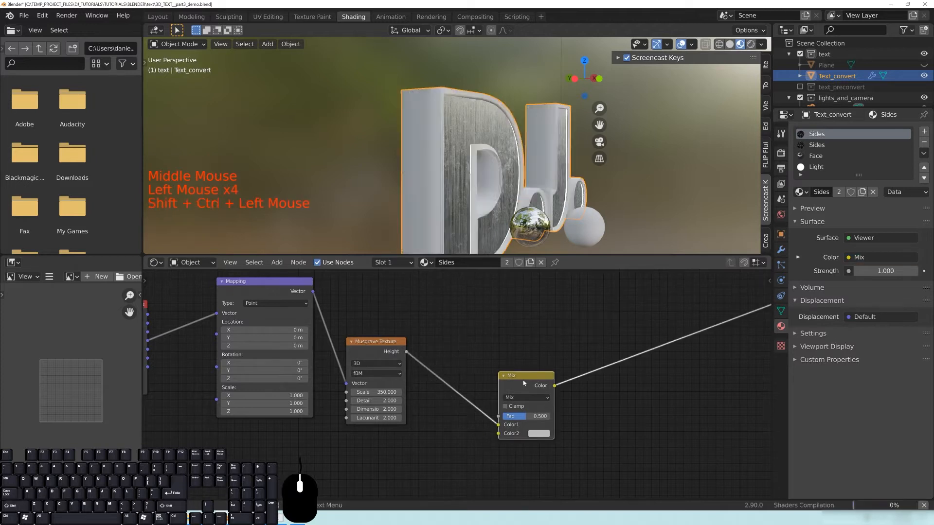
drag(516, 375, 523, 367)
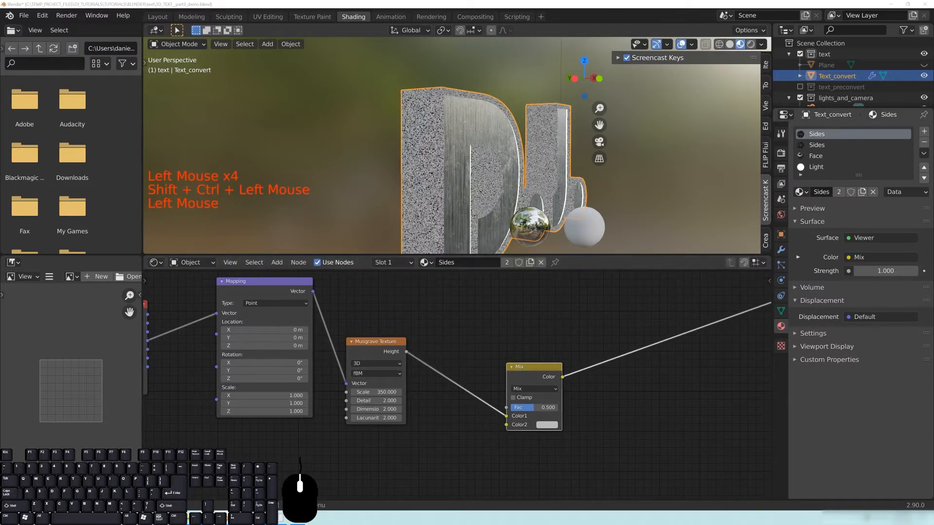
middle_drag(389, 445, 459, 442)
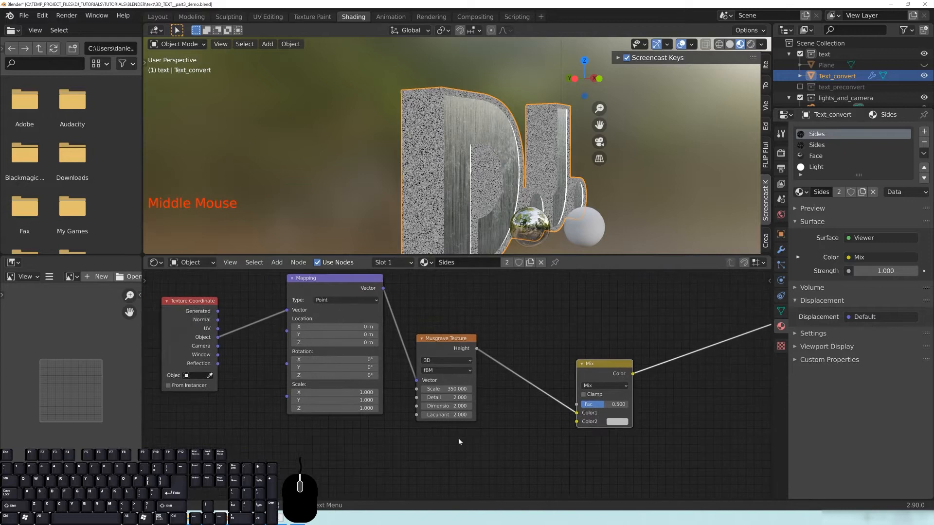
Step: Duplicate the Musgrave Texture node and place the copy below the original
drag(435, 344, 446, 319)
key(shift+d)
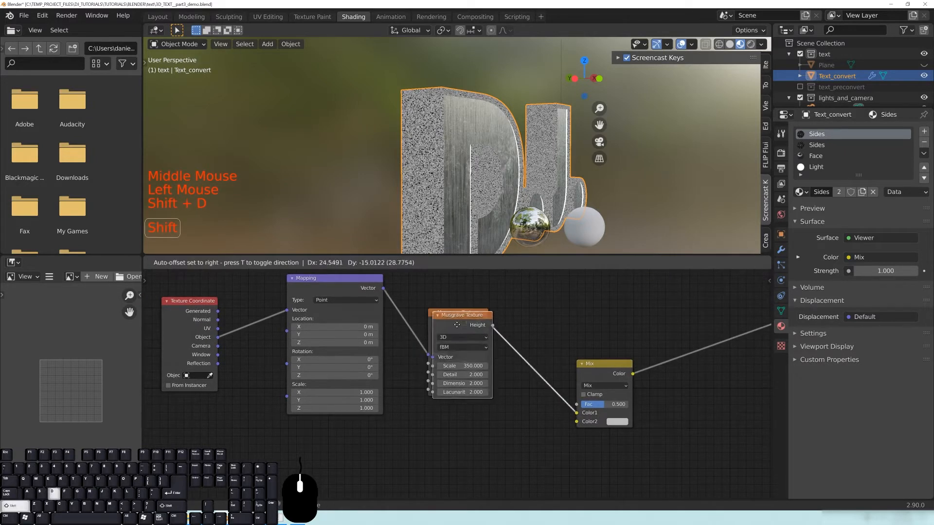
click(452, 431)
middle_drag(469, 445, 446, 374)
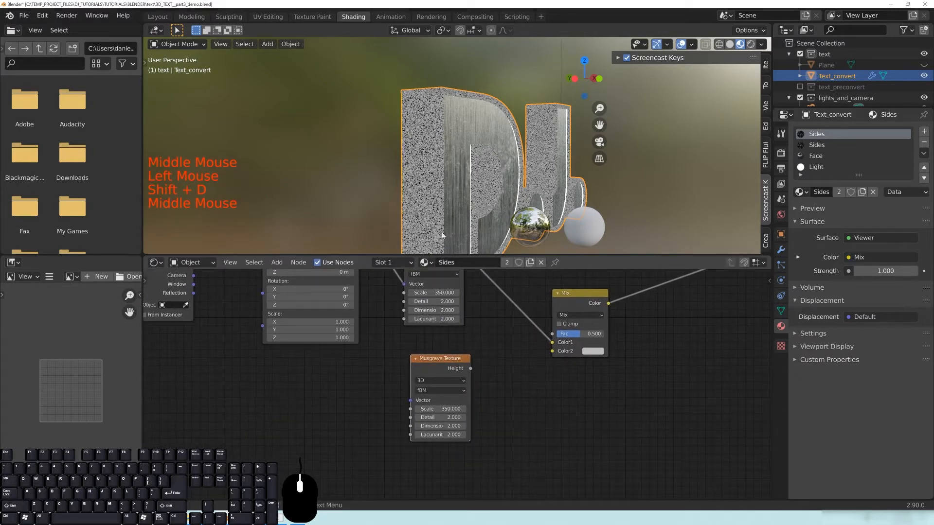
scroll(454, 141, up, 2)
middle_drag(447, 59, 419, 123)
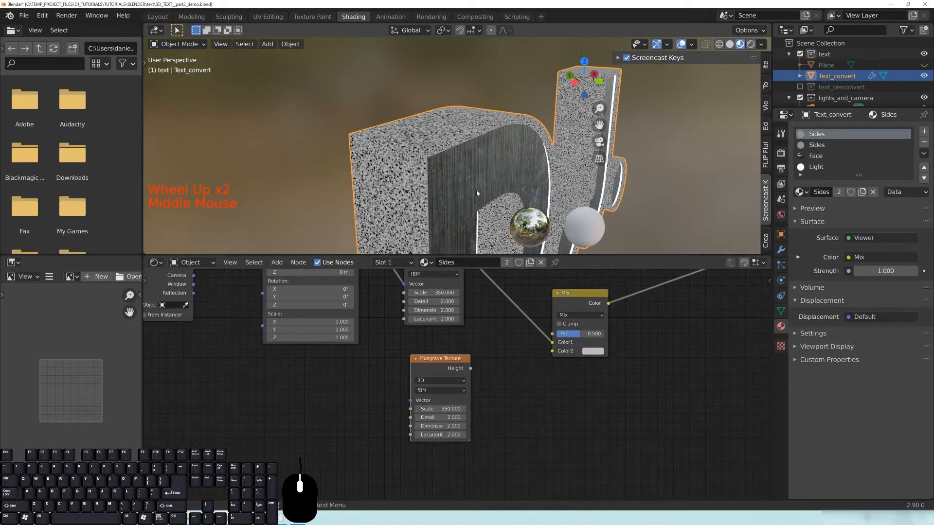
Step: Duplicate the Mapping node below the original, driven by the same Object coordinates, and move the Texture Coordinate node aside
middle_drag(486, 369, 505, 393)
middle_drag(408, 297, 441, 353)
drag(384, 308, 353, 313)
middle_drag(403, 381, 466, 407)
scroll(471, 401, down, 7)
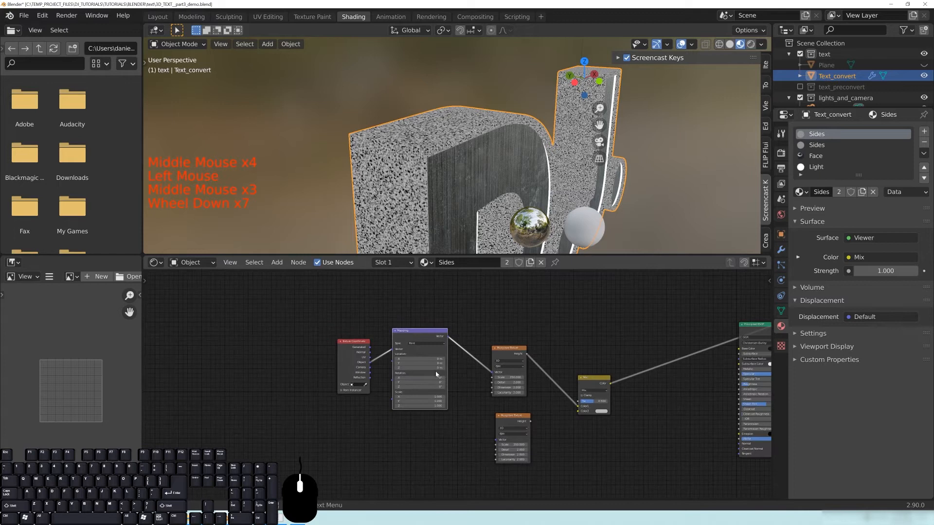
key(shift+d)
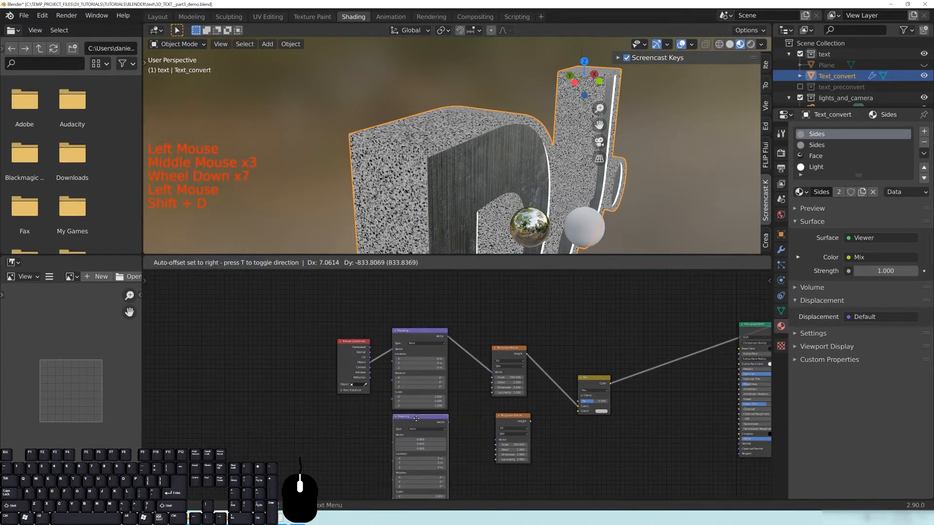
middle_drag(382, 443, 417, 396)
drag(393, 306, 312, 360)
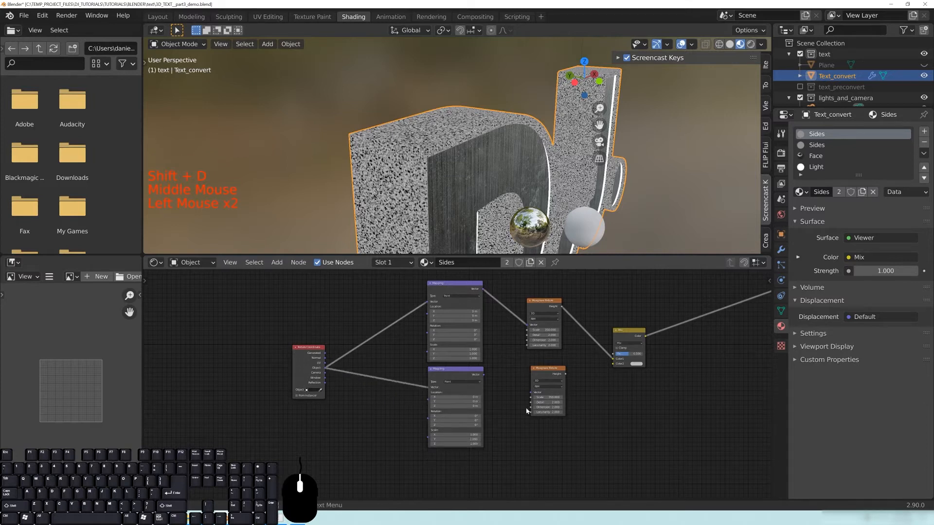
Step: Connect the duplicated Mapping node to the second Musgrave Texture and preview that texture on the text
middle_drag(522, 406, 418, 390)
scroll(398, 353, up, 7)
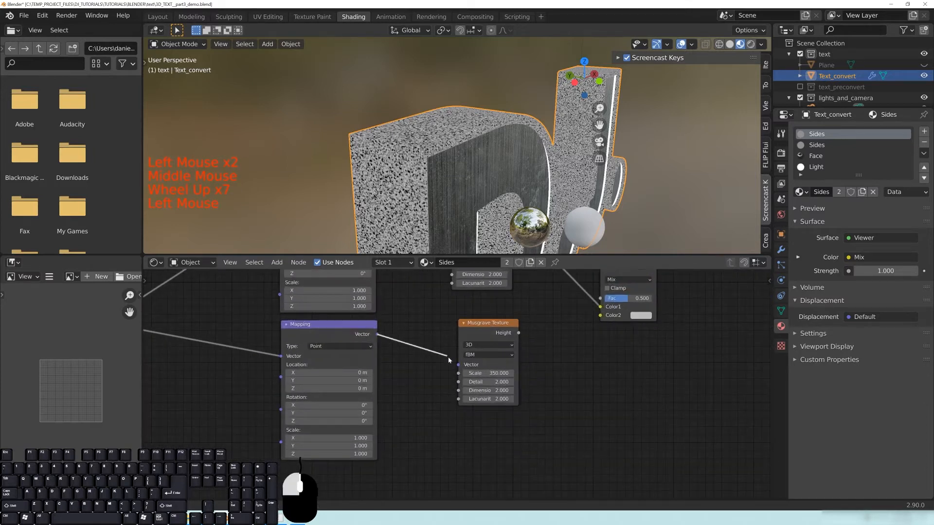
drag(492, 329, 482, 356)
middle_drag(558, 391, 499, 405)
ctrl+shift+click(433, 377)
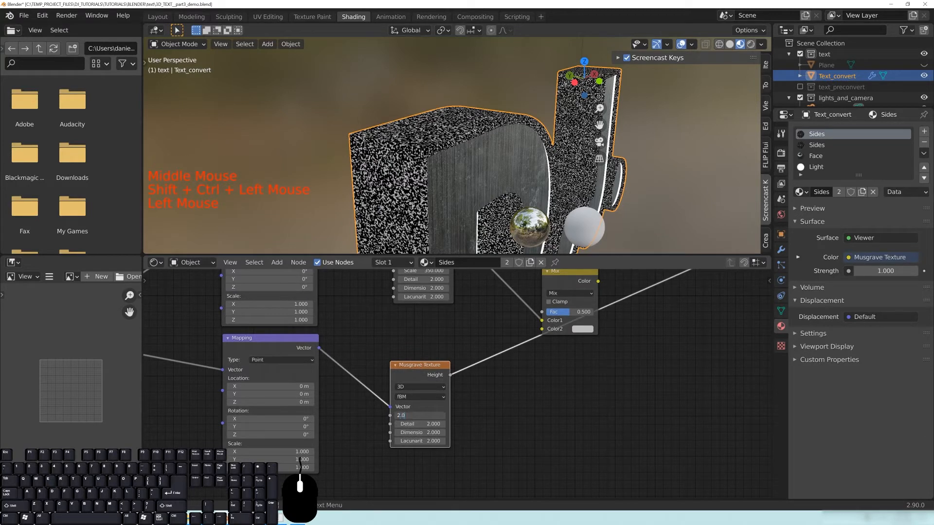
Step: Set the second Musgrave Texture's scale to 2 and inspect the large patches on the letters
key(Return)
middle_drag(437, 170, 450, 151)
scroll(461, 159, down, 4)
middle_drag(486, 185, 465, 179)
scroll(462, 182, up, 2)
middle_drag(419, 423, 419, 412)
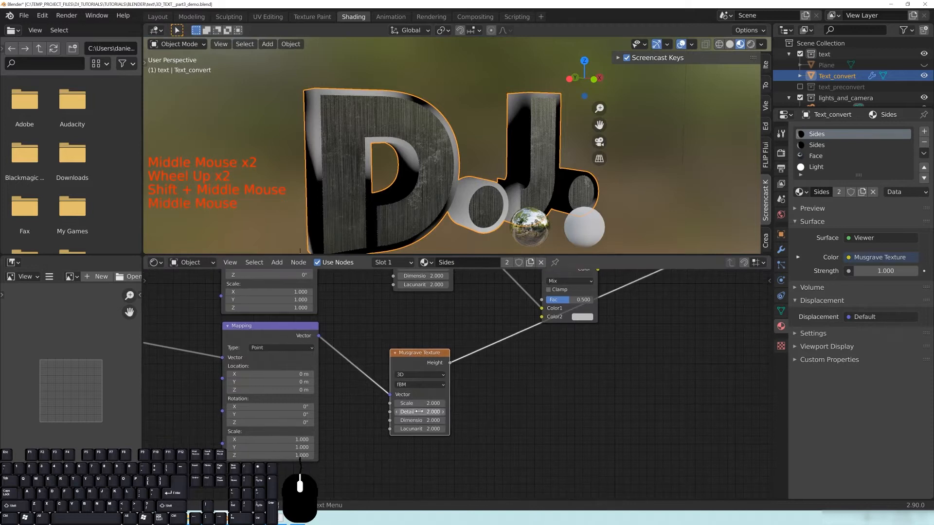
middle_drag(438, 195, 470, 195)
middle_drag(623, 410, 638, 394)
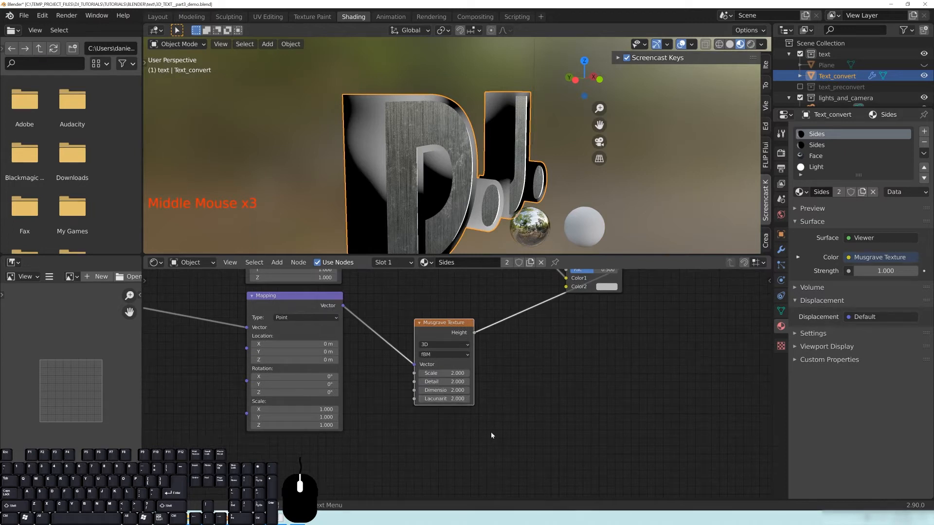
Step: Widen the second Musgrave Texture node so its full setting names are readable, and save the file
scroll(455, 384, up, 3)
drag(482, 369, 589, 370)
drag(522, 364, 440, 364)
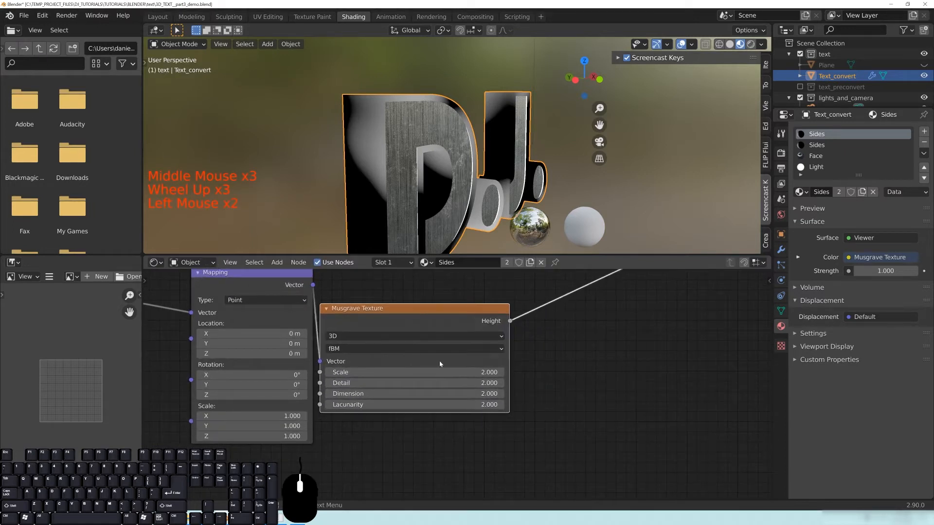
drag(401, 316, 420, 314)
scroll(457, 365, down, 2)
middle_drag(457, 364, 442, 370)
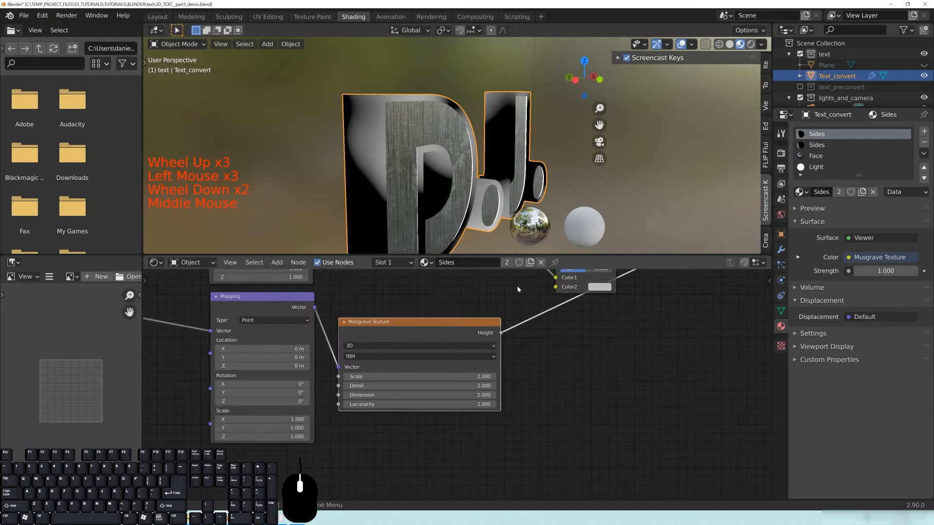
key(ctrl+s)
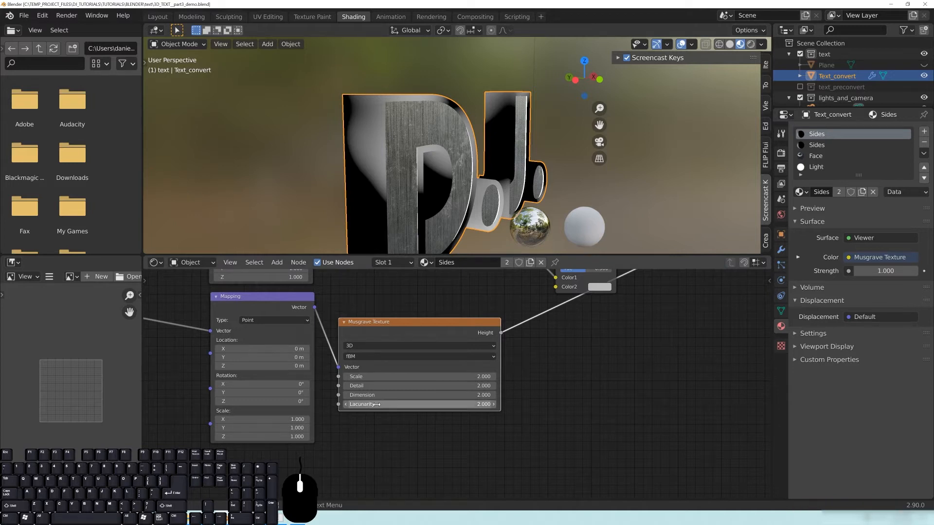
Step: Raise the second Musgrave Texture's lacunarity to 441
mouse_move(376, 404)
mouse_down()
mouse_move(481, 404)
mouse_move(379, 404)
mouse_move(467, 404)
mouse_move(498, 414)
mouse_up()
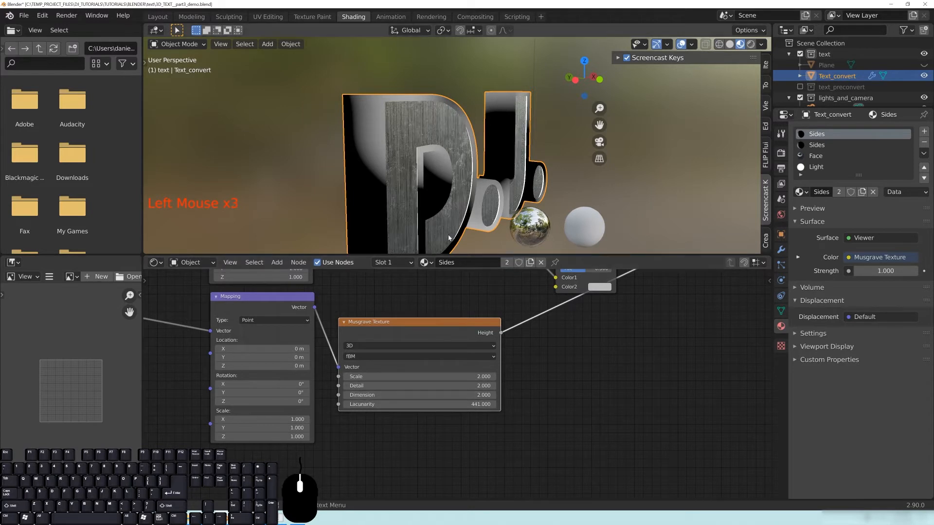
middle_drag(383, 136, 403, 237)
scroll(389, 146, up, 2)
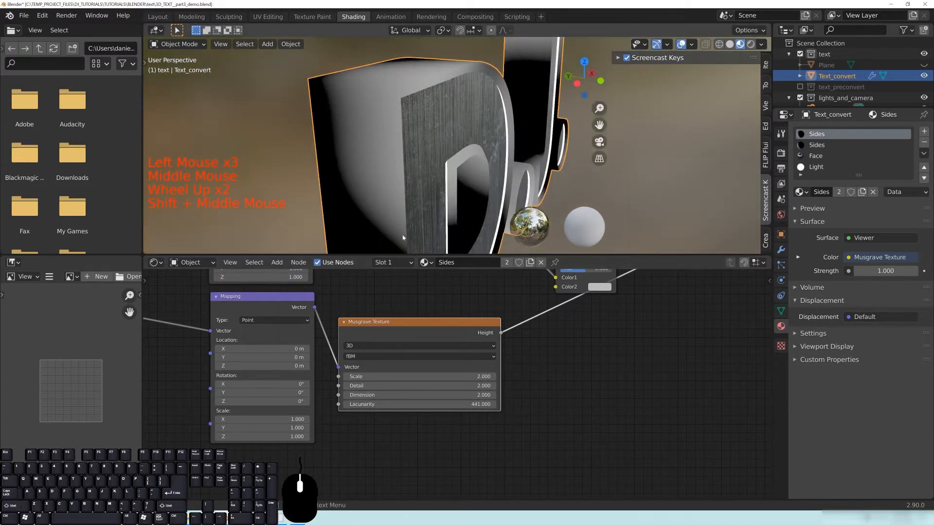
Step: Lower the second Musgrave Texture's dimension to 0.3 and inspect the grain on the letter's sides
click(345, 398)
click(345, 398)
click(346, 398)
click(345, 397)
click(346, 397)
click(345, 398)
click(345, 397)
click(345, 397)
click(346, 398)
click(345, 398)
click(345, 397)
click(346, 397)
shift+middle_drag(393, 160, 450, 180)
scroll(442, 166, up, 2)
scroll(420, 142, down, 2)
middle_drag(454, 114, 448, 196)
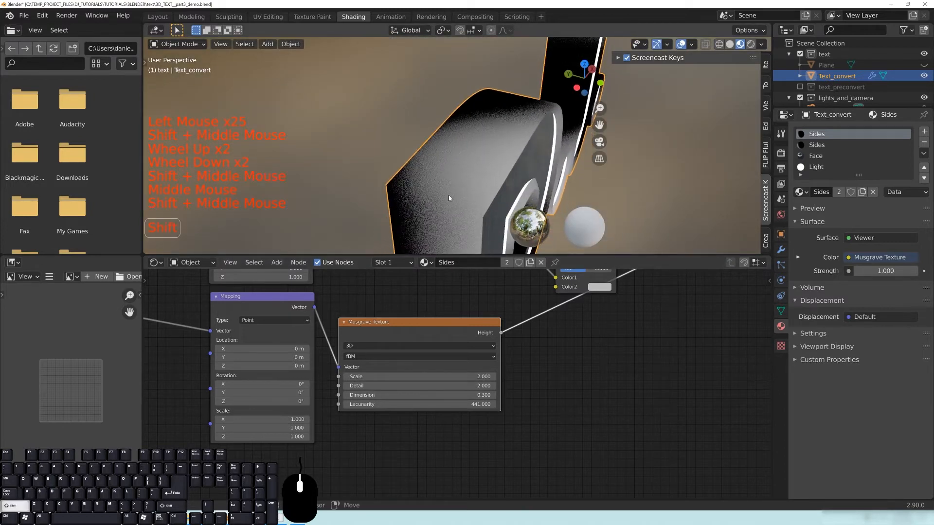
Step: Lower the second Musgrave Texture's dimension to 0 and inspect the grain on the letters from several angles
click(346, 395)
click(345, 395)
click(346, 396)
middle_drag(510, 217, 475, 160)
click(345, 395)
middle_drag(470, 111, 485, 152)
scroll(479, 153, up, 5)
scroll(463, 144, down, 2)
scroll(485, 153, down, 4)
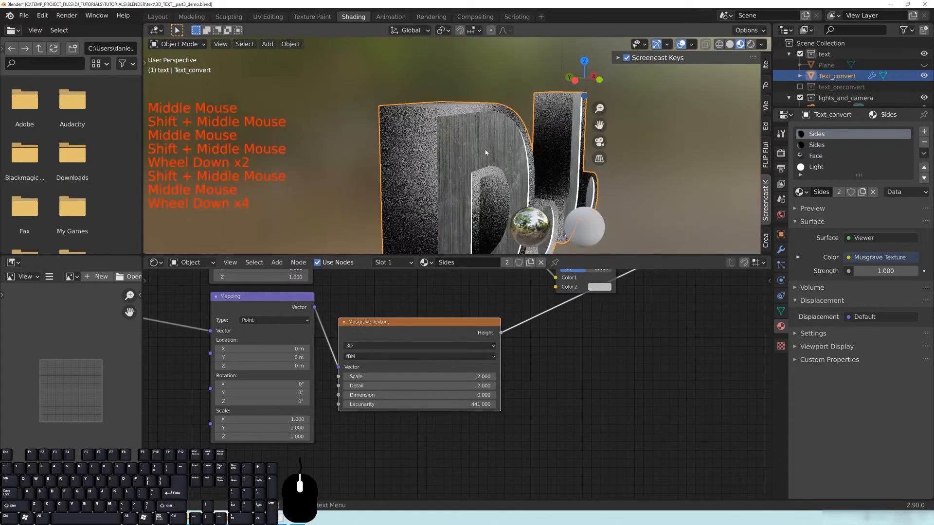
Step: Reposition the Mix node and make the second Musgrave Texture node narrower, then look over the sides of the letters
middle_drag(579, 330, 541, 365)
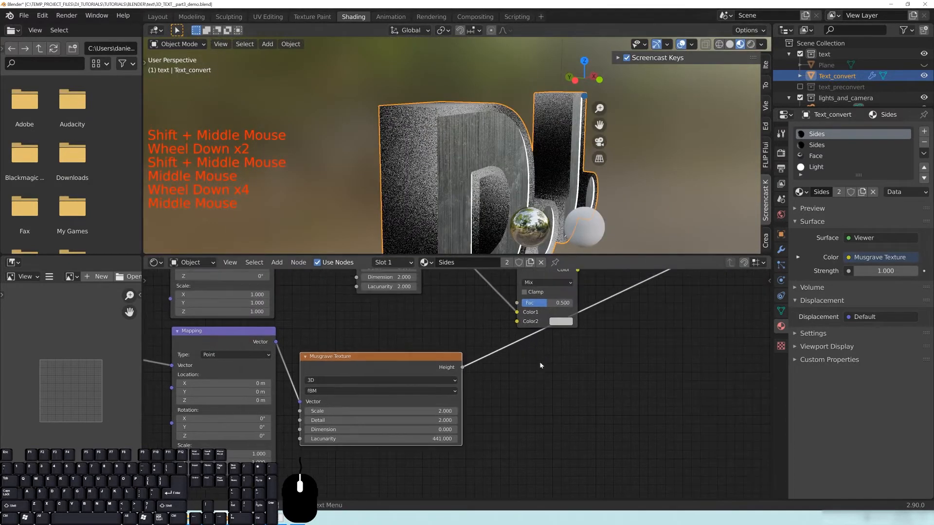
middle_drag(416, 311, 323, 370)
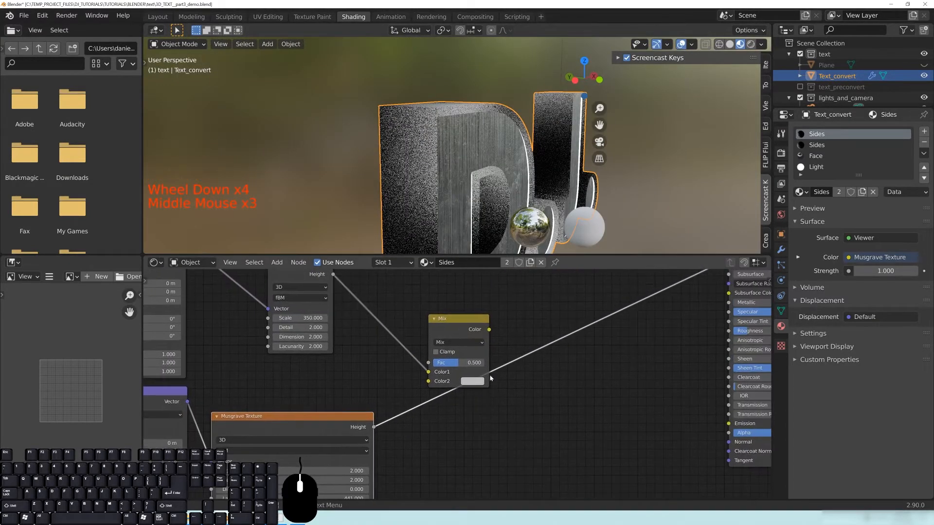
drag(444, 323, 438, 302)
middle_drag(381, 301, 396, 342)
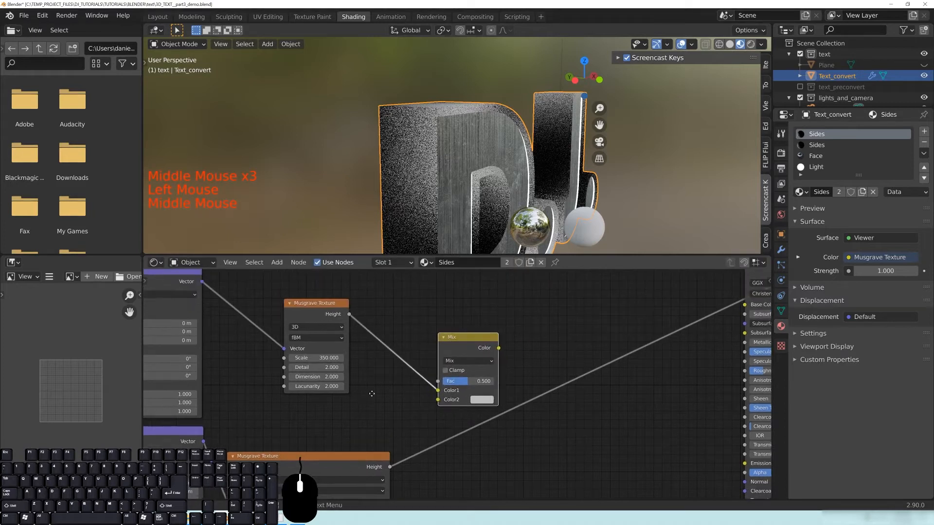
middle_drag(365, 403, 446, 324)
middle_drag(375, 373, 417, 340)
drag(412, 355, 442, 337)
middle_drag(453, 156, 408, 117)
drag(515, 369, 489, 353)
middle_drag(482, 185, 444, 163)
scroll(438, 104, up, 2)
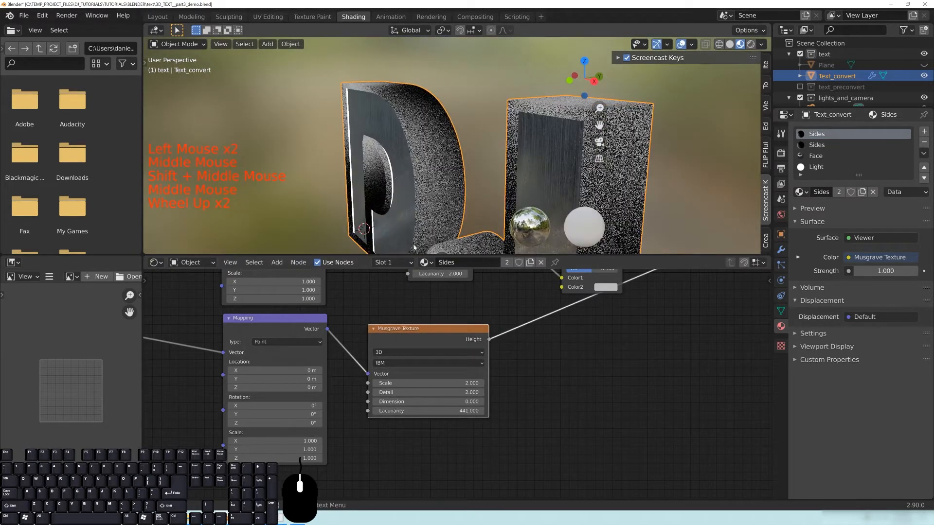
Step: Shift both Musgrave Texture nodes closer to their Mapping nodes to tidy the layout
drag(436, 334, 435, 337)
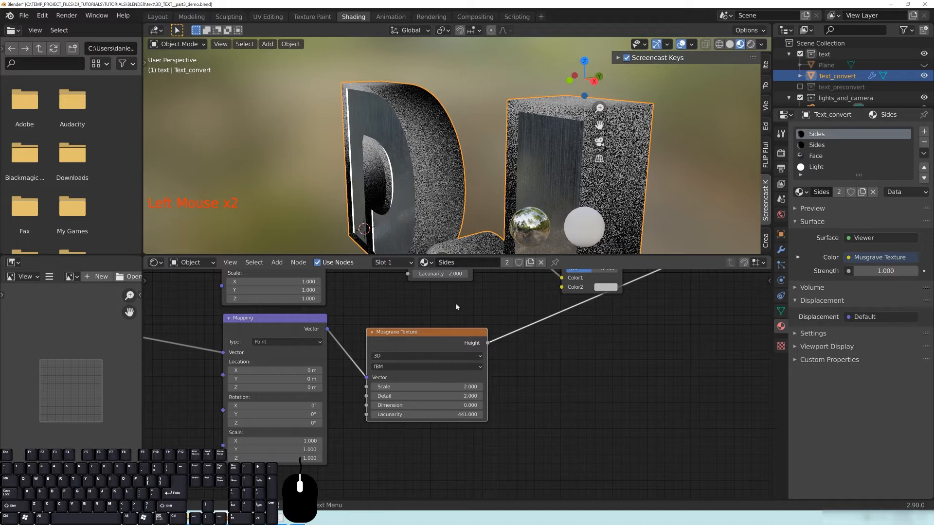
drag(434, 341, 426, 339)
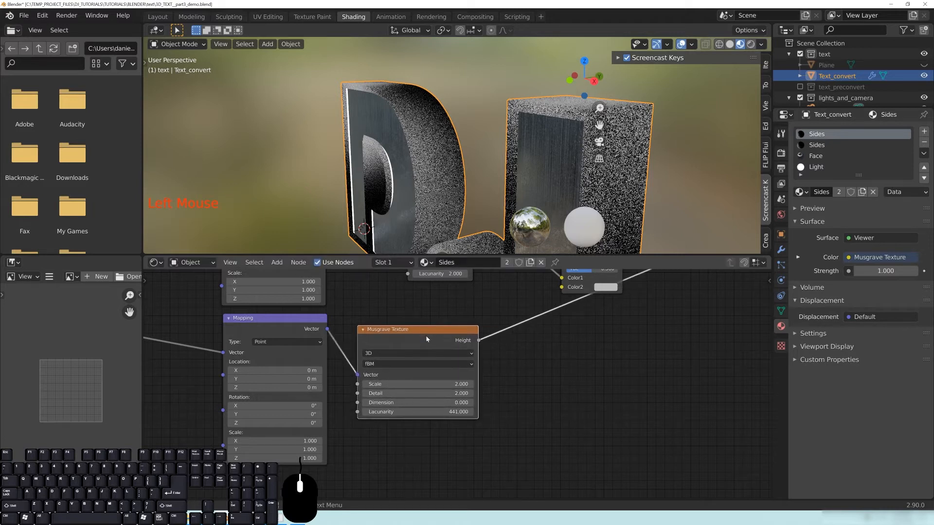
middle_drag(455, 310, 490, 391)
middle_drag(519, 354, 500, 388)
drag(462, 313, 426, 309)
middle_drag(504, 422, 507, 327)
drag(435, 347, 434, 358)
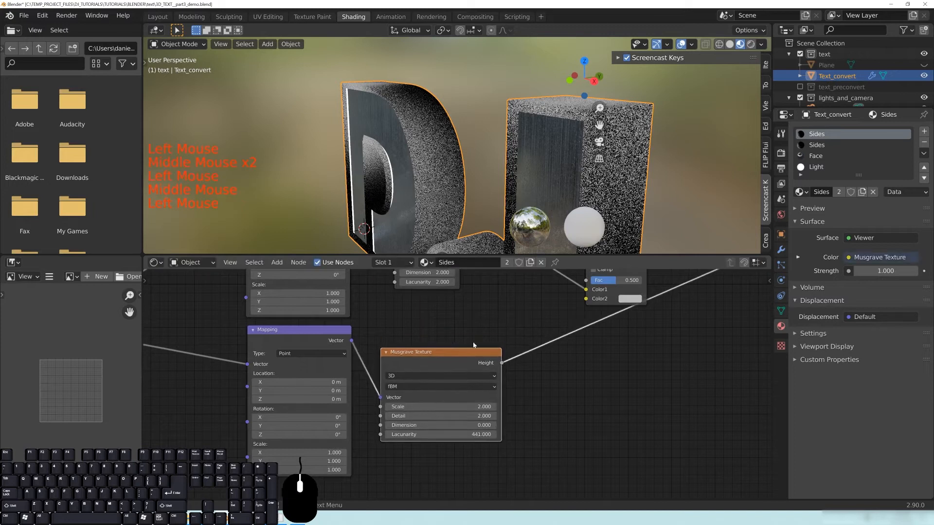
Step: Connect the second Musgrave Texture's height to the Mix node's Color2 and set the blending mode to Screen
middle_drag(438, 160, 423, 97)
mouse_move(483, 159)
middle_down()
mouse_move(469, 170)
mouse_move(514, 154)
mouse_move(496, 162)
middle_up()
middle_drag(533, 350, 434, 404)
drag(404, 418, 487, 353)
middle_drag(593, 379, 499, 427)
drag(419, 340, 401, 330)
click(401, 352)
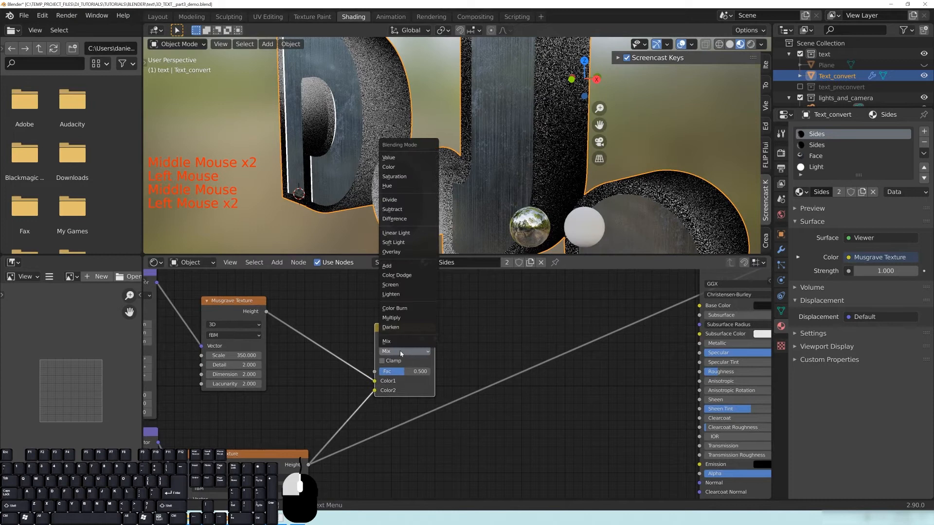
click(407, 285)
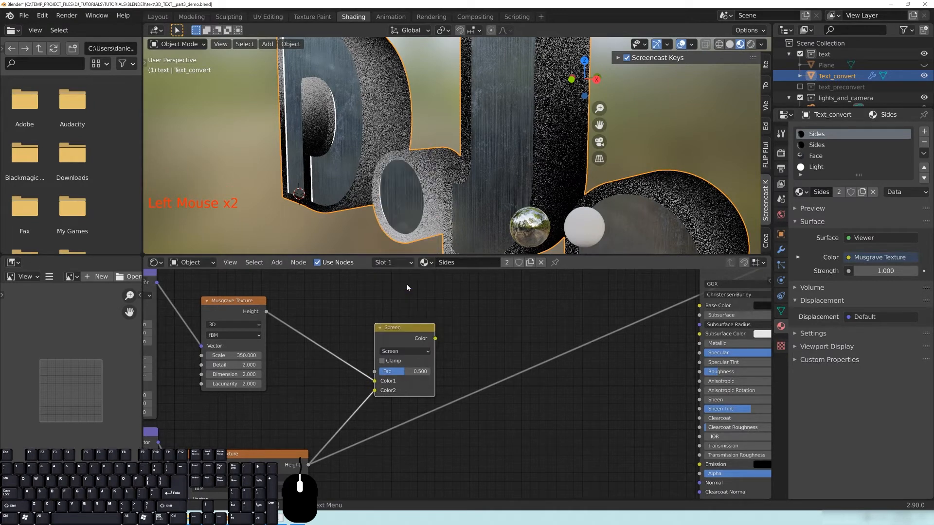
Step: Preview the Screen node's output on the text, comparing its factor at 0 and 1 and leaving it at 1
ctrl+shift+click(422, 338)
drag(421, 334, 438, 354)
drag(422, 391, 448, 391)
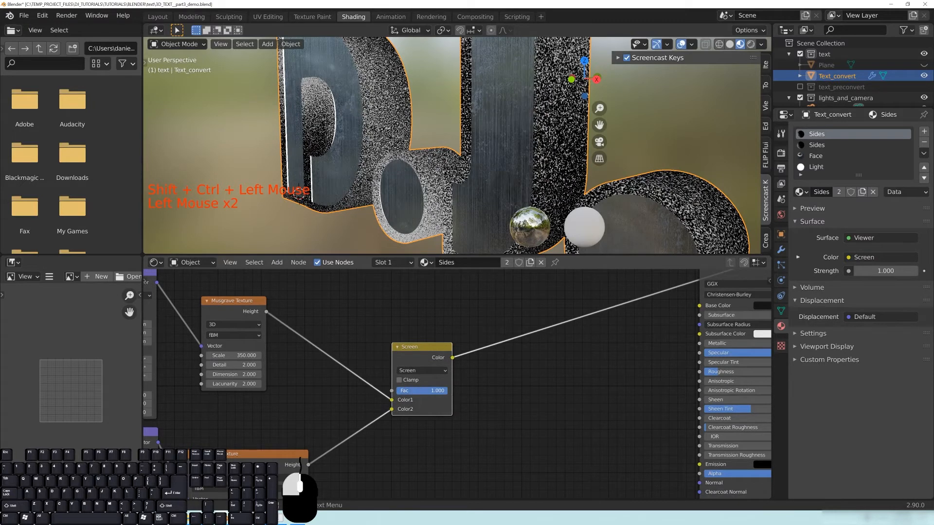
scroll(413, 137, down, 2)
middle_drag(413, 136, 433, 122)
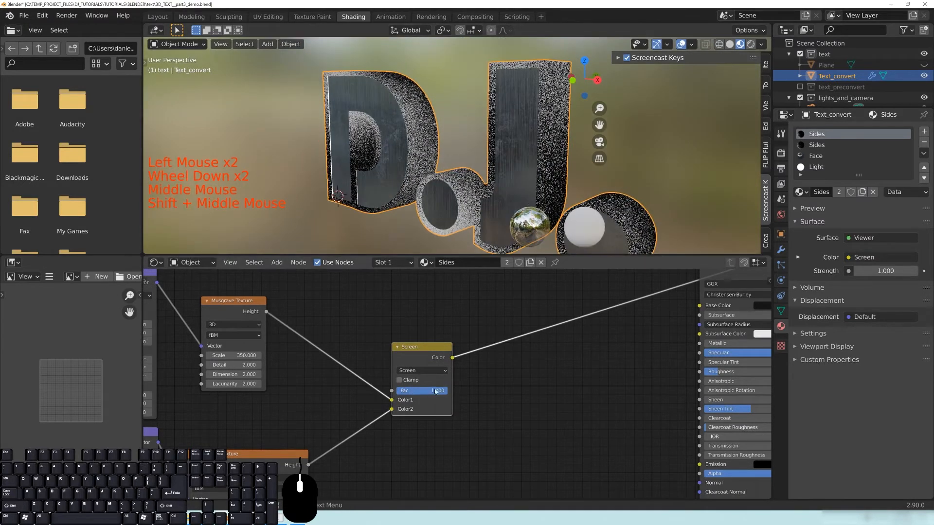
drag(433, 392, 404, 390)
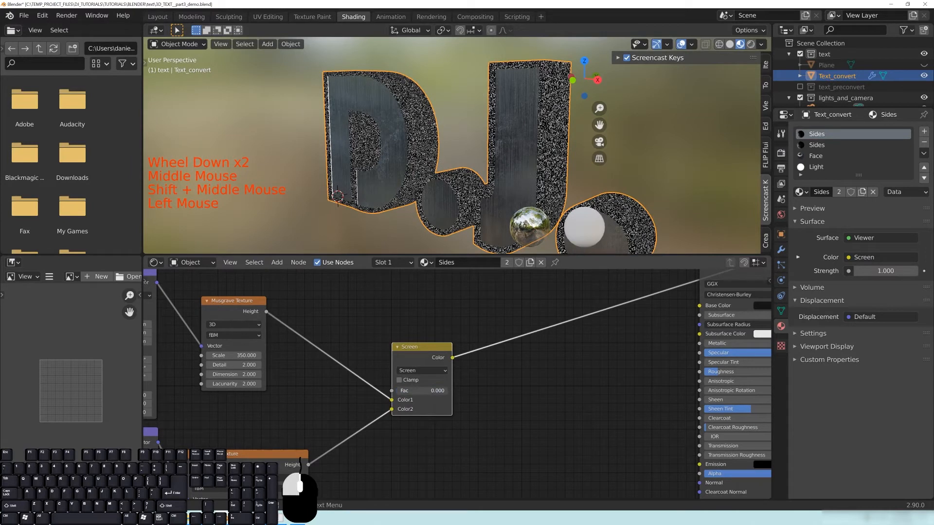
drag(397, 391, 447, 391)
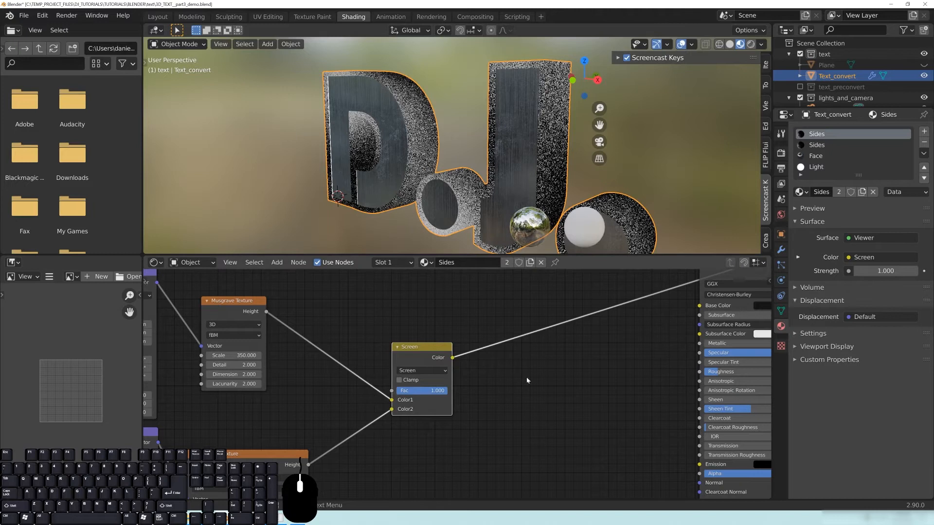
Step: Inspect the combined grain on the letter sides and connect the Screen node's color to the Principled BSDF's roughness
middle_drag(547, 366, 498, 390)
middle_drag(546, 103, 519, 107)
shift+middle_drag(519, 107, 493, 114)
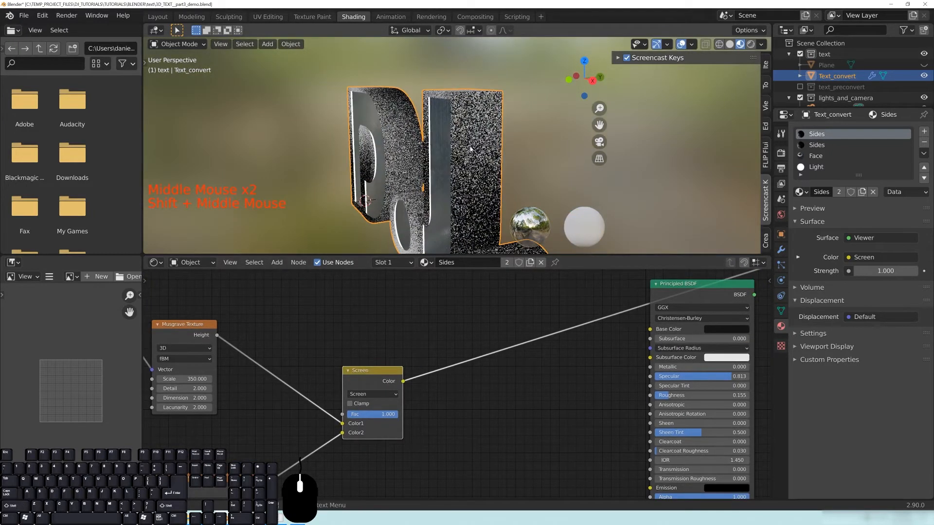
middle_drag(434, 385, 441, 391)
scroll(496, 114, up, 2)
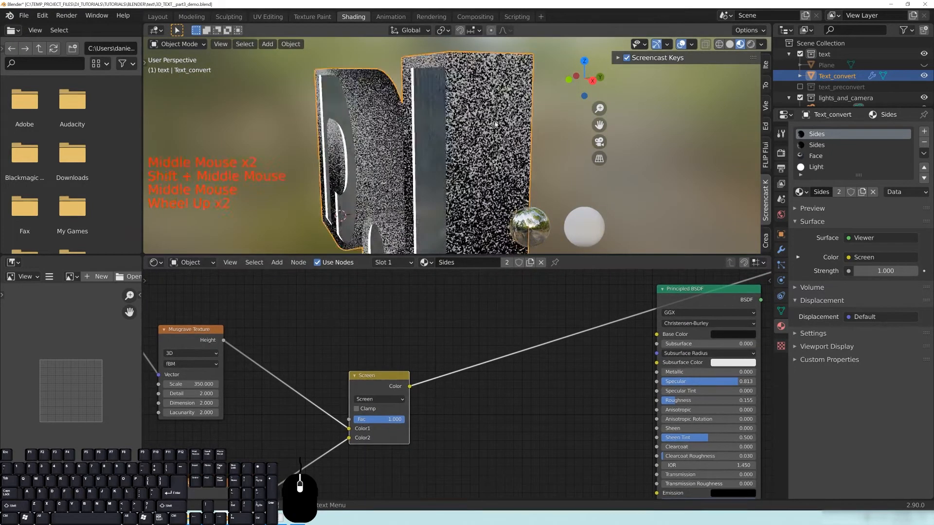
shift+middle_drag(491, 91, 477, 126)
middle_drag(521, 402, 474, 393)
click(362, 379)
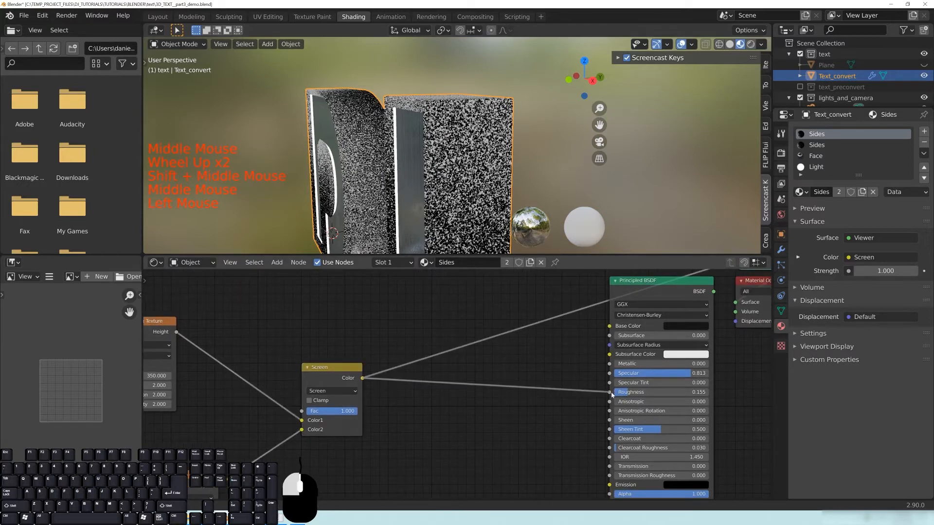
drag(612, 395, 610, 393)
Step: Preview the Principled BSDF on the text and inspect the reflections on the curved side of the D
middle_drag(610, 393, 463, 406)
ctrl+shift+click(526, 301)
drag(527, 300, 473, 305)
middle_drag(419, 163, 445, 151)
shift+middle_drag(338, 156, 364, 168)
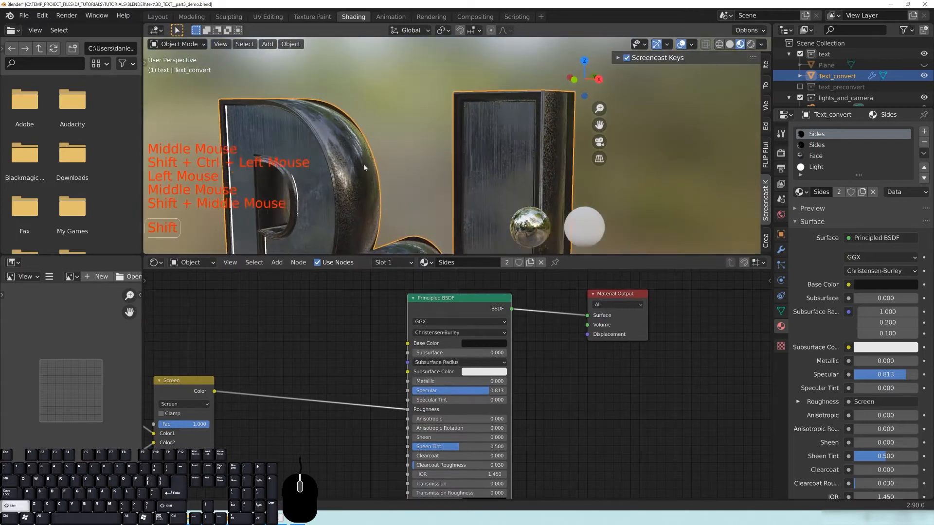
scroll(364, 167, up, 5)
mouse_move(427, 177)
middle_down()
mouse_move(409, 164)
mouse_move(421, 171)
middle_up()
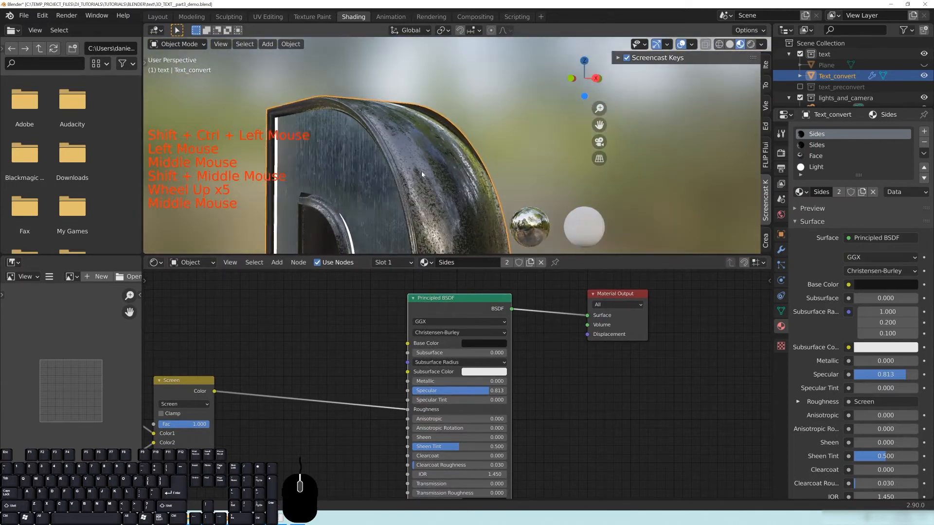
Step: Examine how the mixed roughness breaks up the reflections on the letter sides from near and far
middle_drag(203, 432, 311, 407)
mouse_move(309, 400)
mouse_down()
mouse_move(270, 399)
mouse_move(315, 400)
mouse_up()
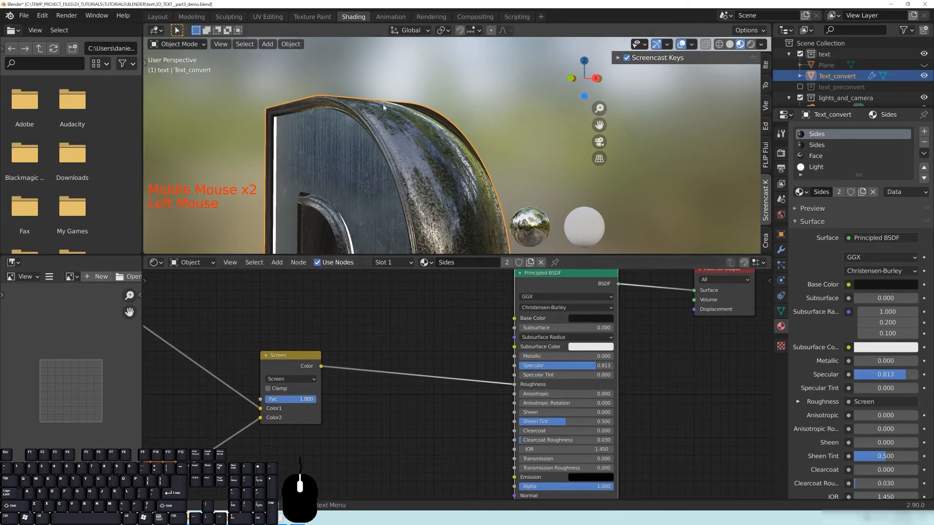
mouse_move(392, 147)
middle_down()
mouse_move(383, 187)
mouse_move(374, 153)
middle_up()
scroll(382, 190, down, 5)
scroll(480, 130, down, 1)
shift+middle_drag(478, 130, 451, 150)
middle_drag(450, 150, 430, 173)
shift+middle_drag(448, 128, 451, 154)
middle_drag(527, 167, 439, 147)
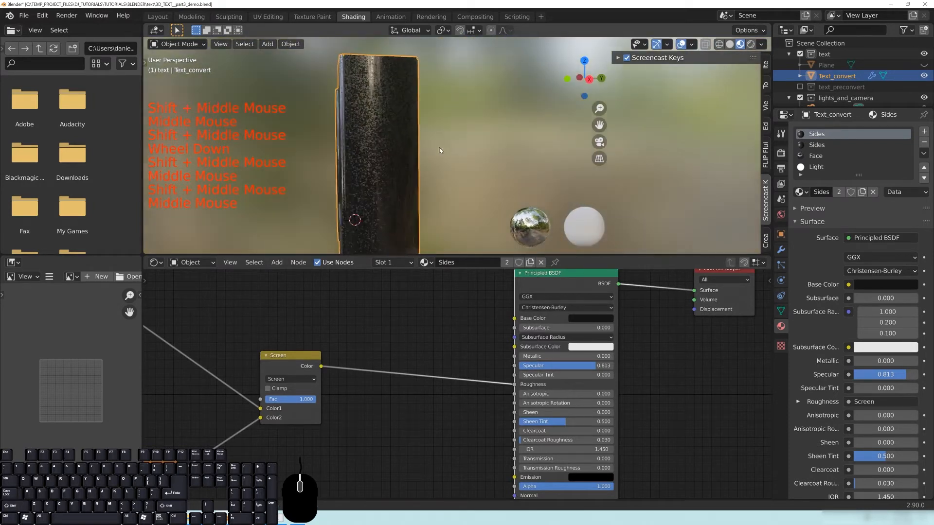
middle_drag(363, 159, 404, 153)
Step: Nudge the second Musgrave Texture node into place and look over the finish on the letter sides
drag(298, 416, 275, 414)
middle_drag(271, 450, 410, 397)
mouse_move(308, 397)
mouse_down()
mouse_move(282, 390)
mouse_move(303, 378)
mouse_up()
middle_drag(373, 347, 402, 426)
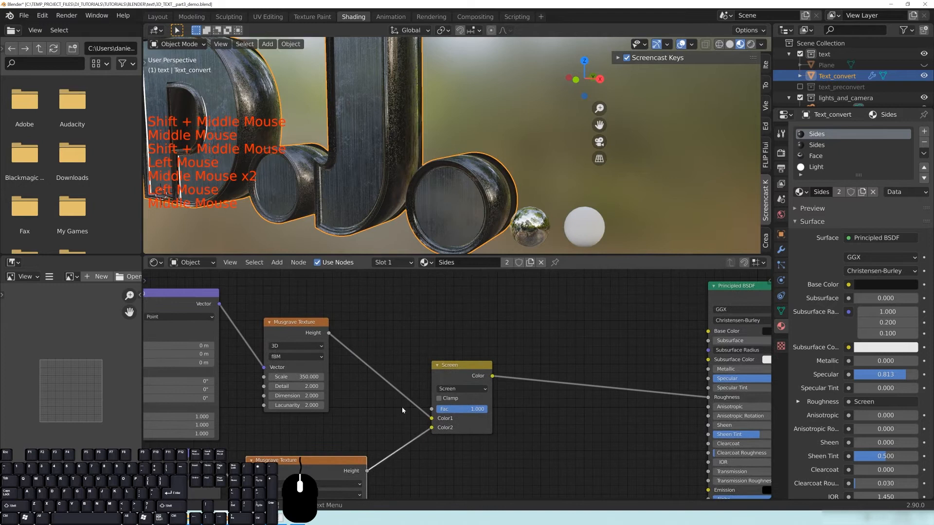
middle_drag(357, 127, 402, 102)
shift+middle_drag(340, 148, 399, 160)
Step: Add a Bump node below the Screen node, in front of the Principled BSDF
shift+middle_drag(535, 419, 521, 353)
key(shift+a)
mouse_move(489, 380)
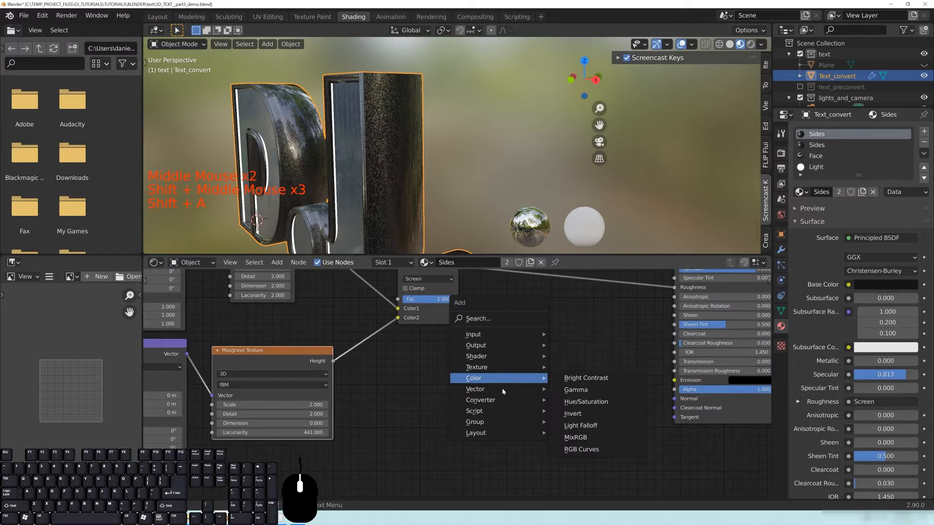
click(574, 389)
click(533, 382)
middle_drag(490, 302, 521, 361)
drag(489, 325, 501, 323)
middle_drag(454, 353, 519, 409)
scroll(519, 410, down, 4)
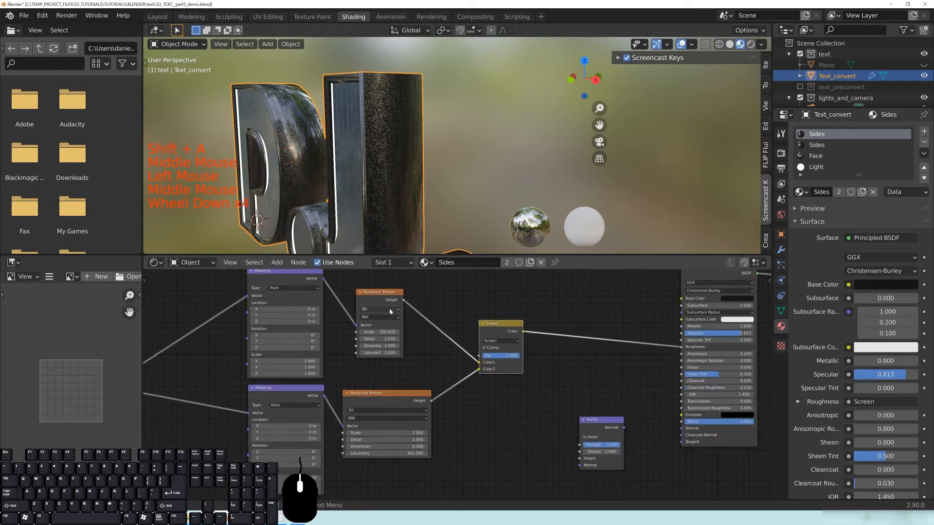
Step: Connect the first Musgrave Texture's height to the Bump node's height and the Bump's normal to the Principled BSDF's normal
click(397, 298)
ctrl+shift+click(396, 298)
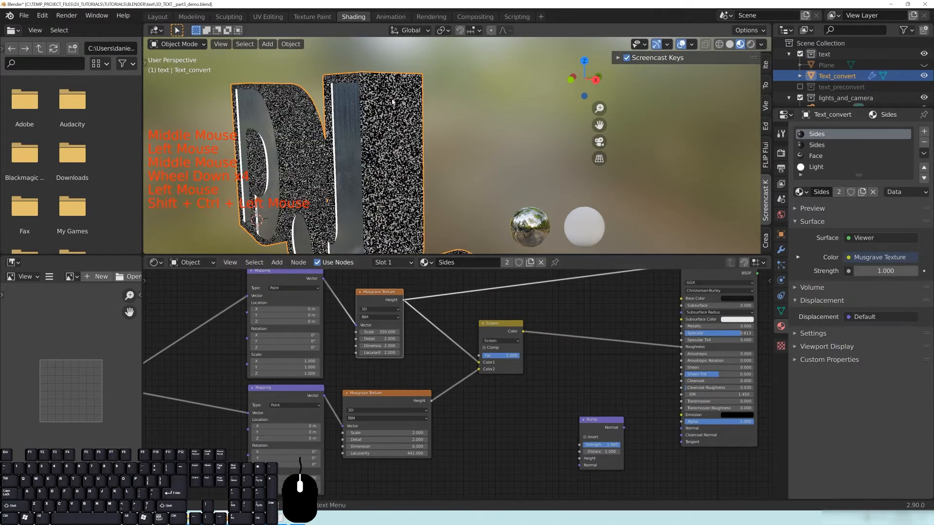
drag(404, 302, 463, 289)
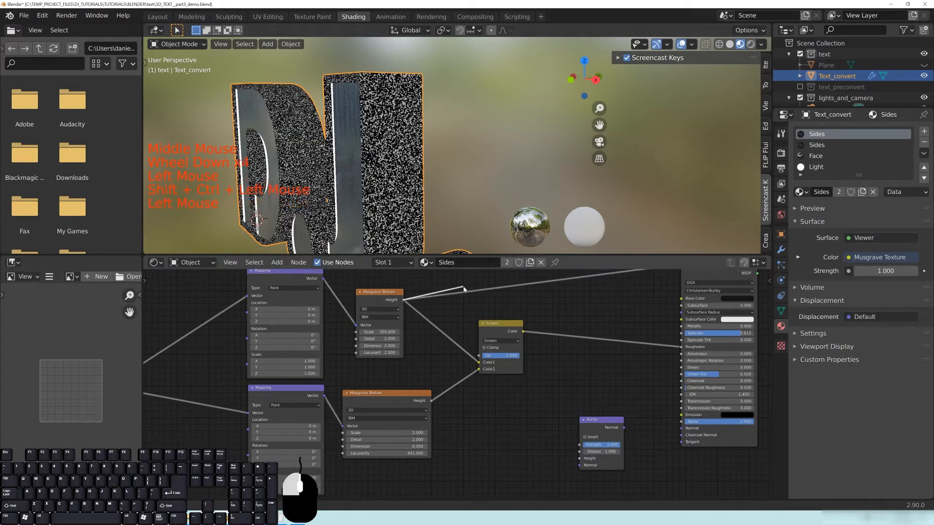
drag(509, 445, 579, 458)
drag(606, 427, 681, 427)
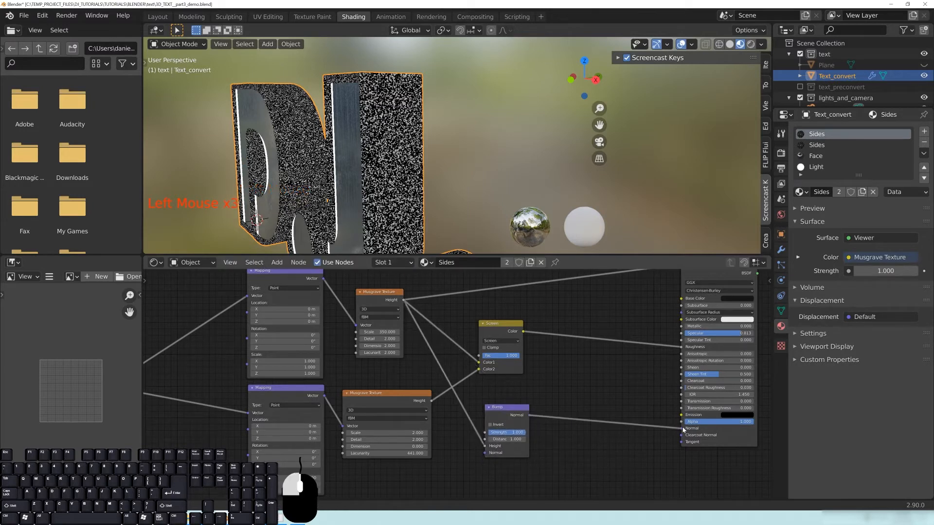
drag(508, 408, 593, 390)
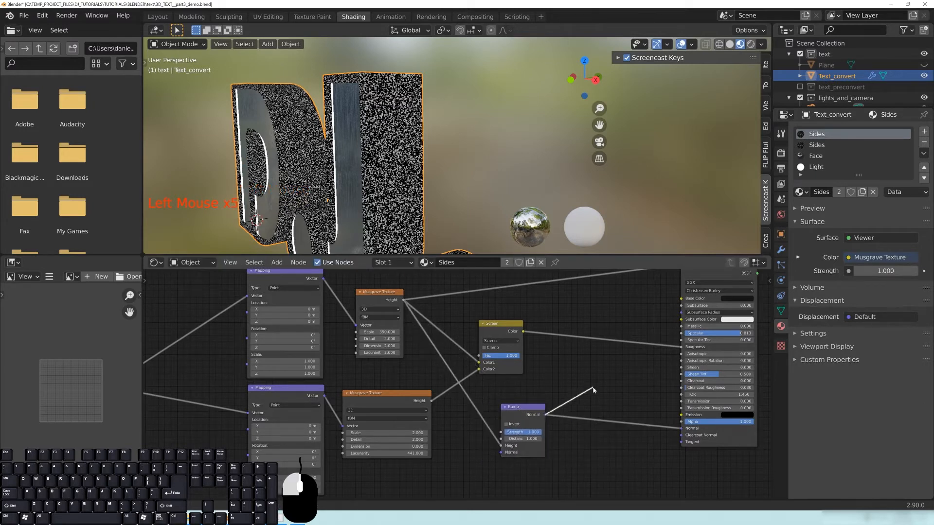
Step: Preview the Principled BSDF on the text again and move its node closer to the Screen and Bump nodes
middle_drag(652, 381, 555, 441)
ctrl+shift+click(640, 348)
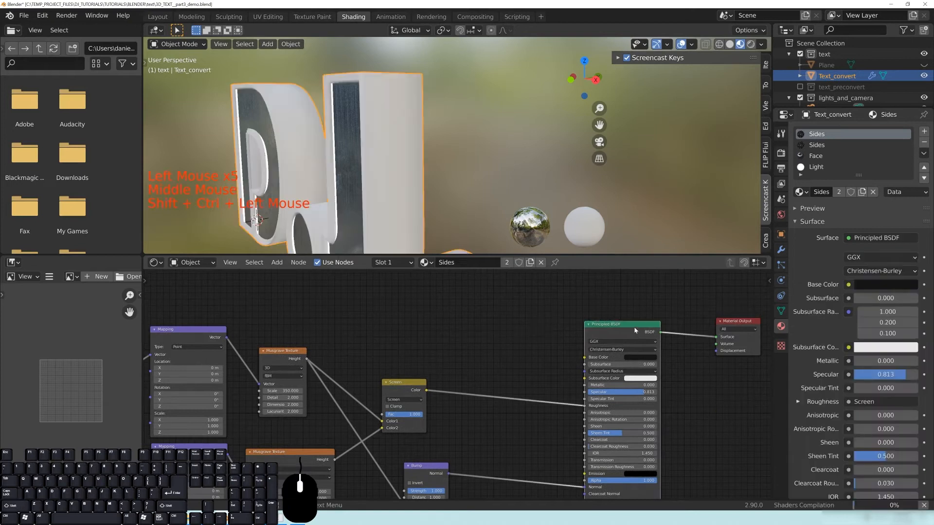
drag(619, 330, 595, 325)
mouse_move(603, 301)
middle_down()
mouse_move(627, 250)
mouse_move(590, 289)
middle_up()
drag(567, 307, 541, 305)
Step: Set the Bump node's strength to 0.1 and inspect the relief on the letters in Material Preview
middle_drag(452, 445, 506, 374)
scroll(513, 437, up, 4)
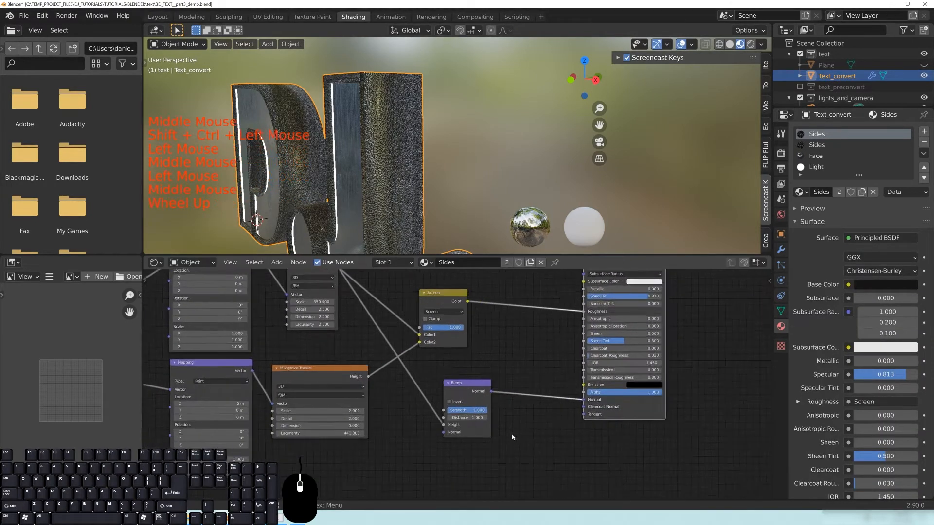
drag(474, 417, 473, 417)
key(Return)
mouse_move(340, 146)
middle_down()
mouse_move(450, 169)
mouse_move(430, 181)
mouse_move(366, 175)
mouse_move(422, 145)
mouse_move(412, 174)
middle_up()
scroll(450, 169, up, 2)
scroll(421, 145, down, 3)
key(z)
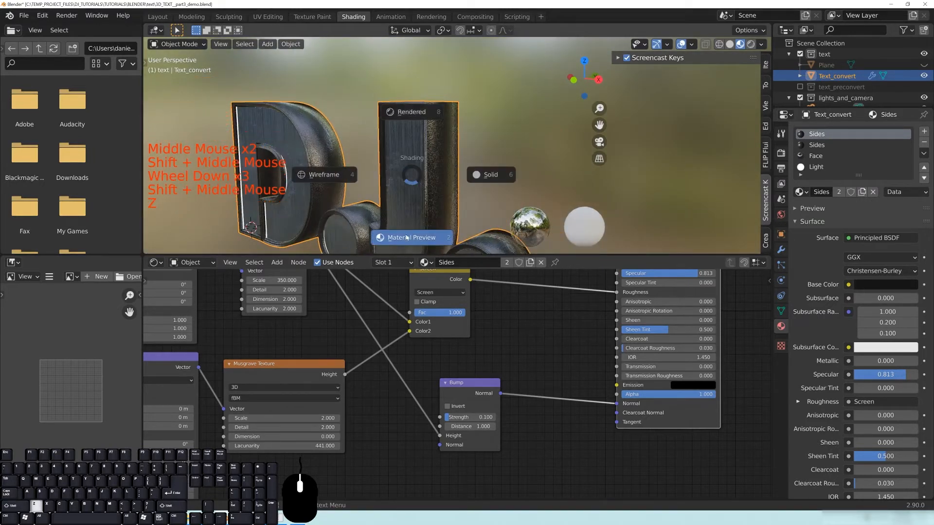
mouse_move(443, 206)
shift+middle_down()
mouse_move(413, 162)
mouse_move(424, 167)
mouse_move(365, 176)
shift+middle_up()
Step: Space out the Principled BSDF and Screen nodes, look over the text, and save the file
middle_drag(500, 372, 551, 412)
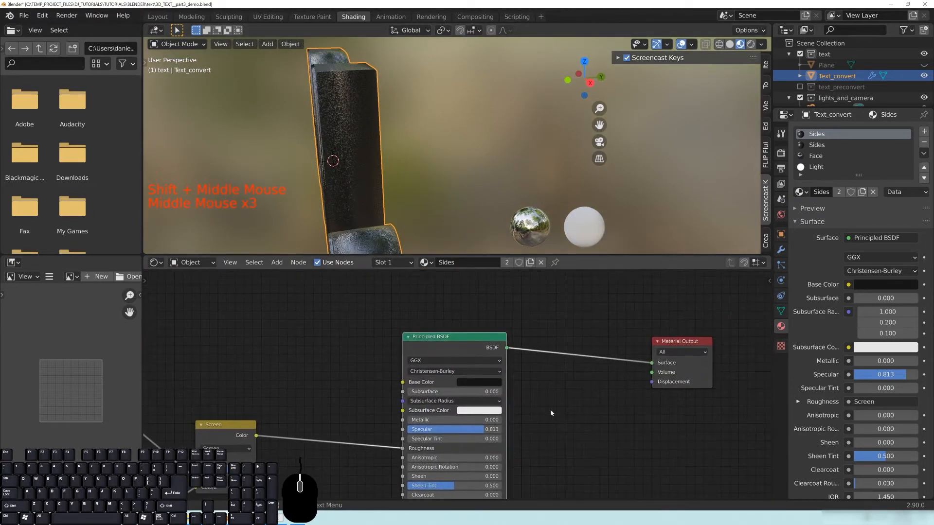
drag(443, 343, 513, 338)
middle_drag(341, 395, 550, 330)
drag(436, 365, 441, 371)
middle_drag(490, 308, 475, 398)
middle_drag(338, 141, 430, 151)
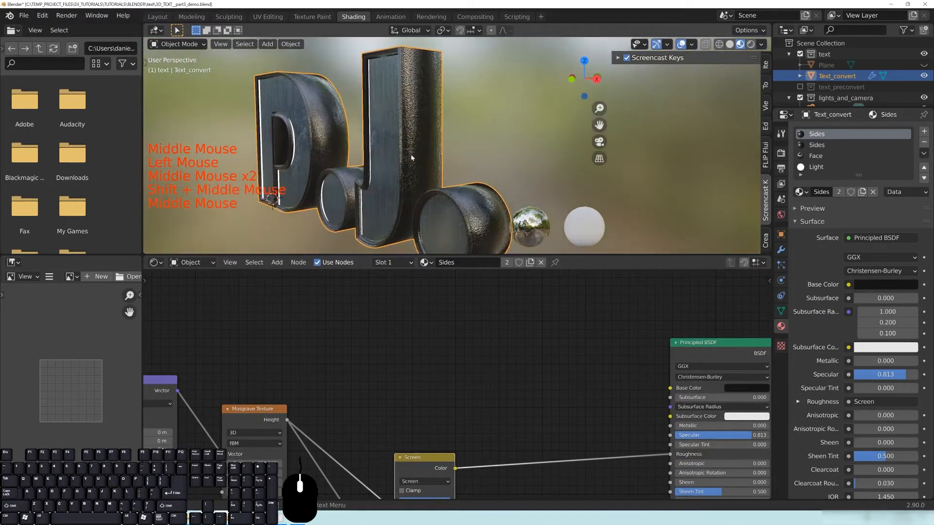
middle_drag(437, 442, 478, 379)
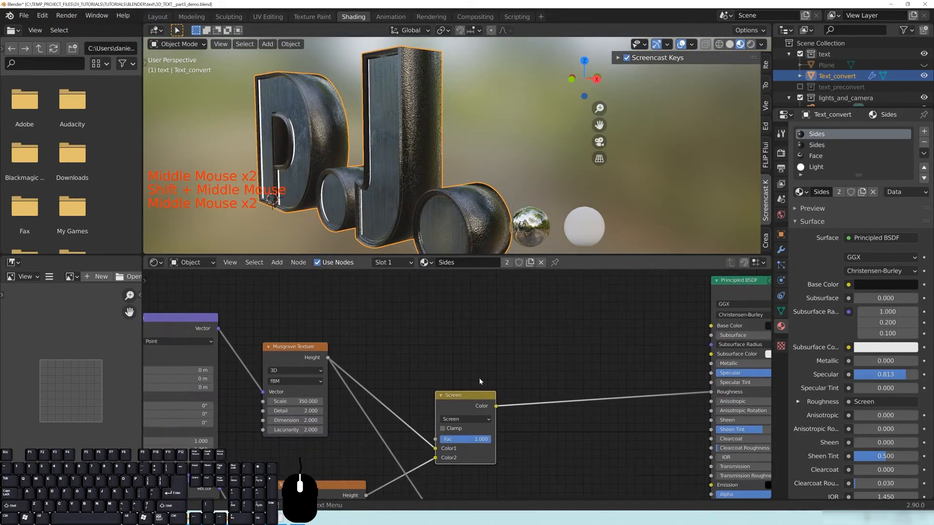
key(ctrl+s)
Step: Nudge the Screen node and examine the bumpy paint grain on the J's side up close
shift+middle_drag(499, 349, 487, 366)
mouse_move(452, 414)
mouse_down()
mouse_move(481, 406)
mouse_move(463, 412)
mouse_up()
shift+middle_drag(423, 96, 456, 168)
scroll(439, 154, up, 5)
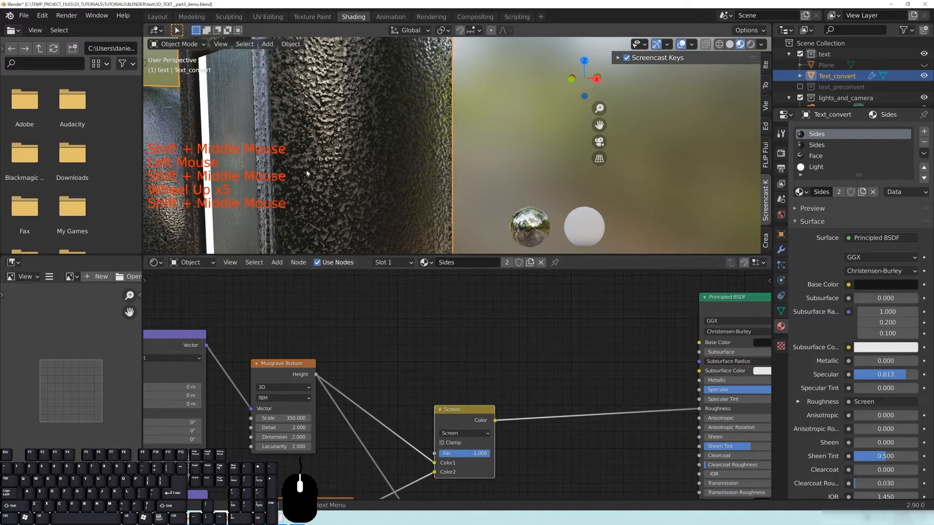
Step: Add a MixRGB node above the Screen node
scroll(402, 157, down, 2)
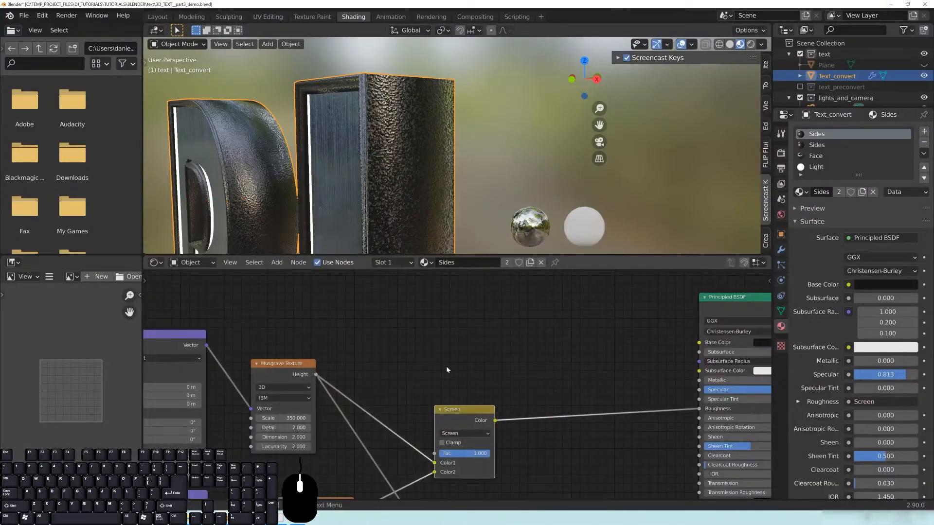
middle_drag(446, 365, 477, 334)
key(shift+a)
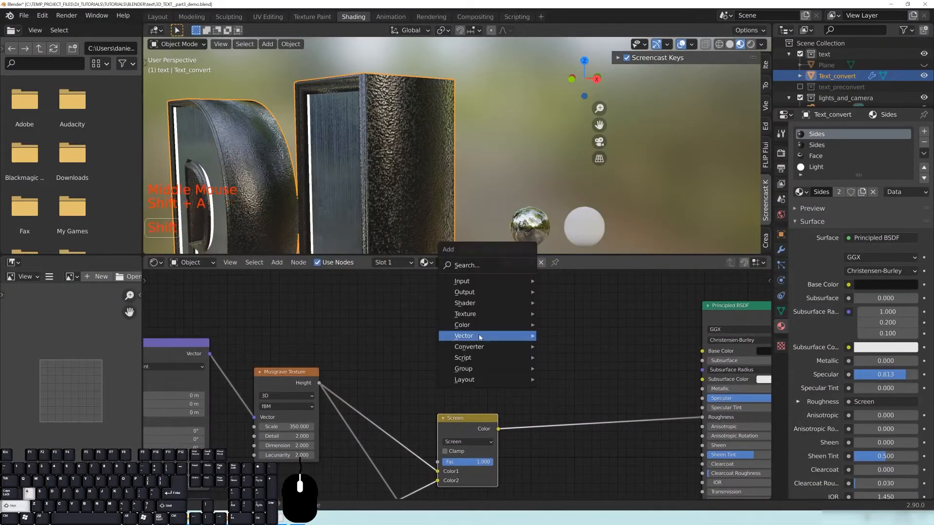
mouse_move(471, 326)
key(shift+a)
mouse_move(477, 345)
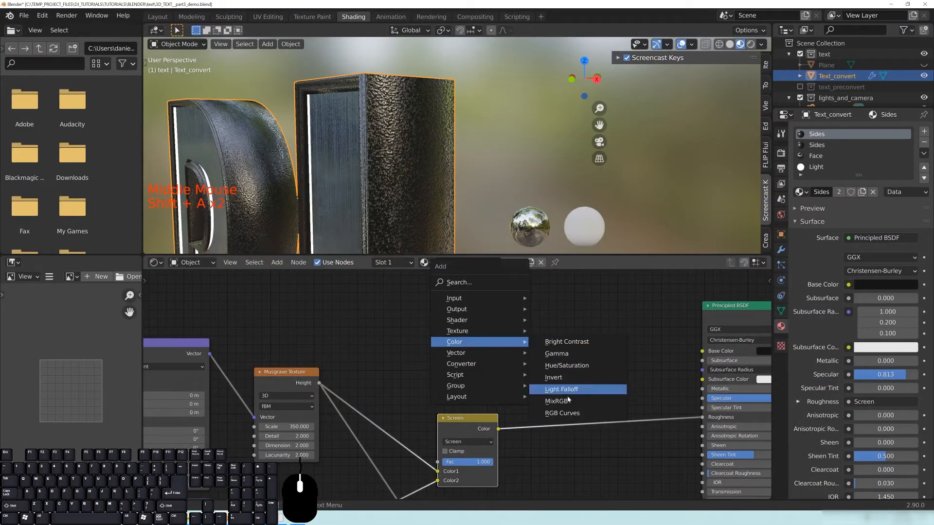
click(555, 402)
click(525, 351)
Step: Link the Musgrave Texture's Height to the new Mix node's Fac and preview the Mix on the text
middle_drag(391, 327, 439, 346)
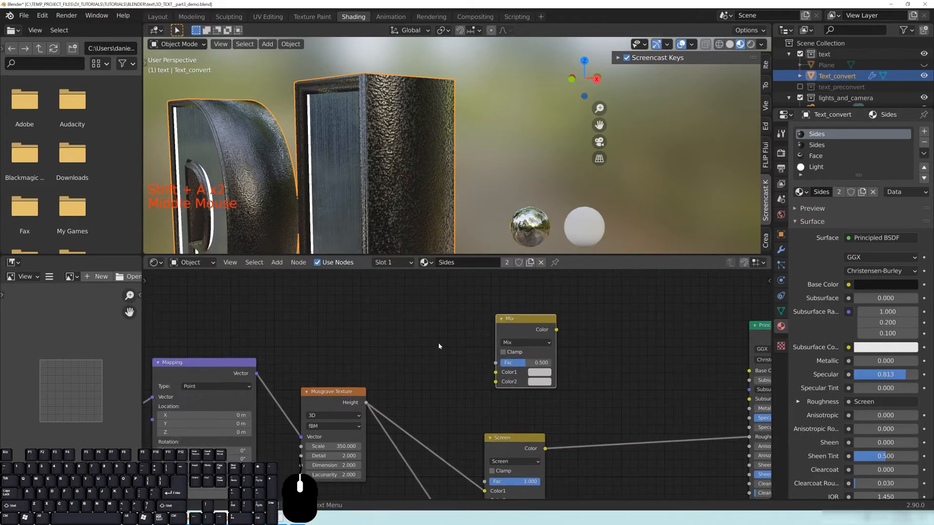
drag(366, 402, 454, 306)
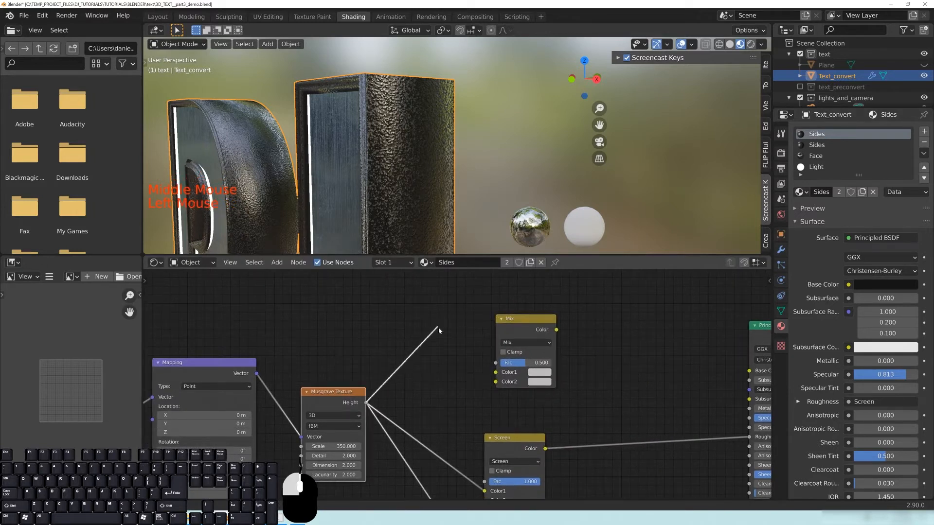
drag(490, 362, 495, 363)
middle_drag(567, 331, 495, 348)
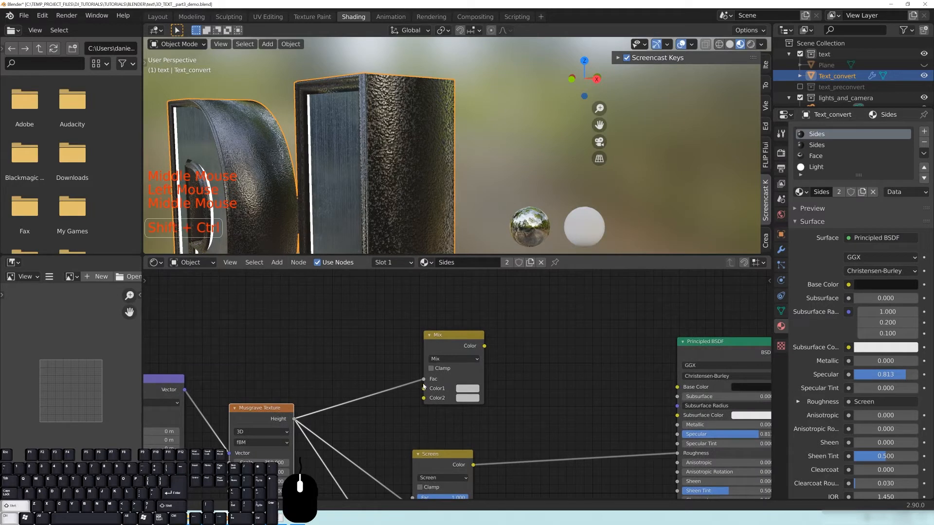
ctrl+shift+click(471, 347)
drag(451, 340, 465, 336)
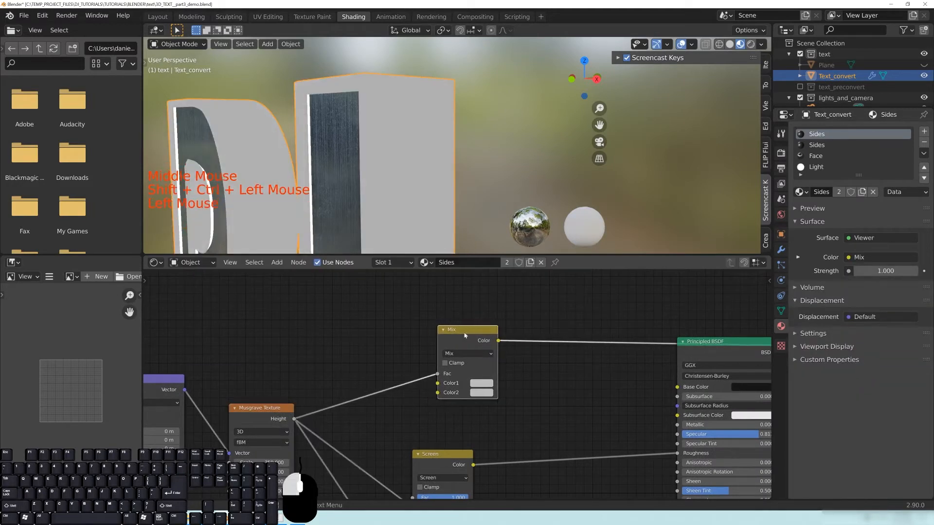
Step: Set the Mix node's Color1 to near-black and its Color2 to white for light speckles on a dark base
click(488, 393)
drag(544, 302, 545, 324)
click(564, 352)
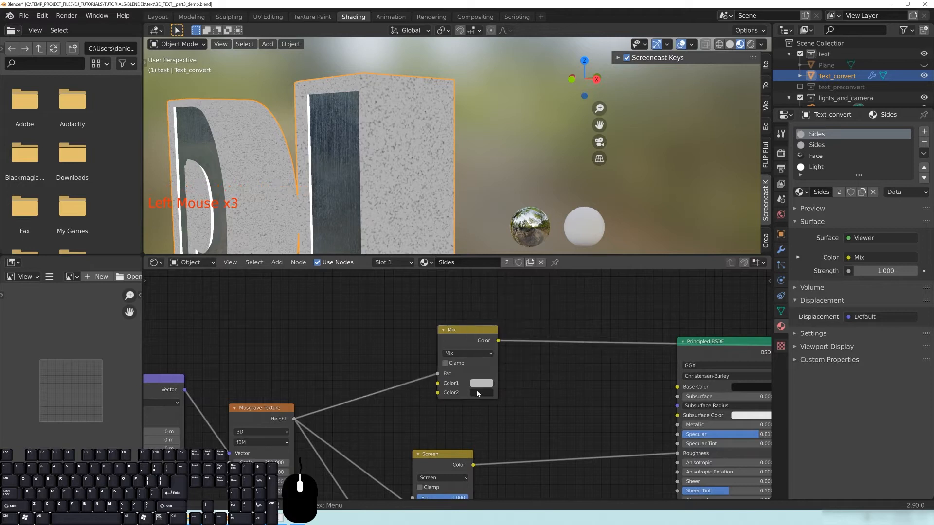
click(480, 384)
drag(545, 281, 545, 257)
click(578, 353)
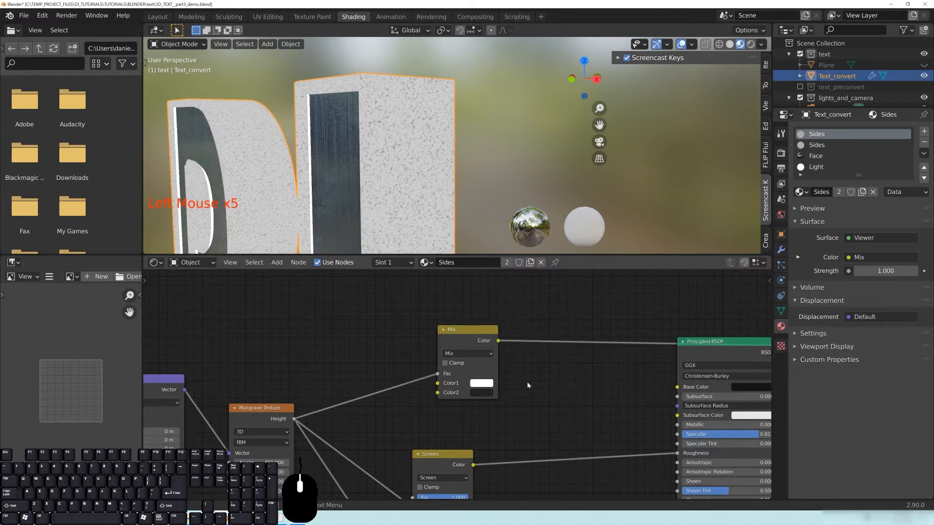
middle_drag(527, 383, 526, 387)
click(483, 387)
mouse_move(543, 263)
mouse_down()
mouse_move(543, 318)
mouse_move(543, 273)
mouse_up()
click(481, 387)
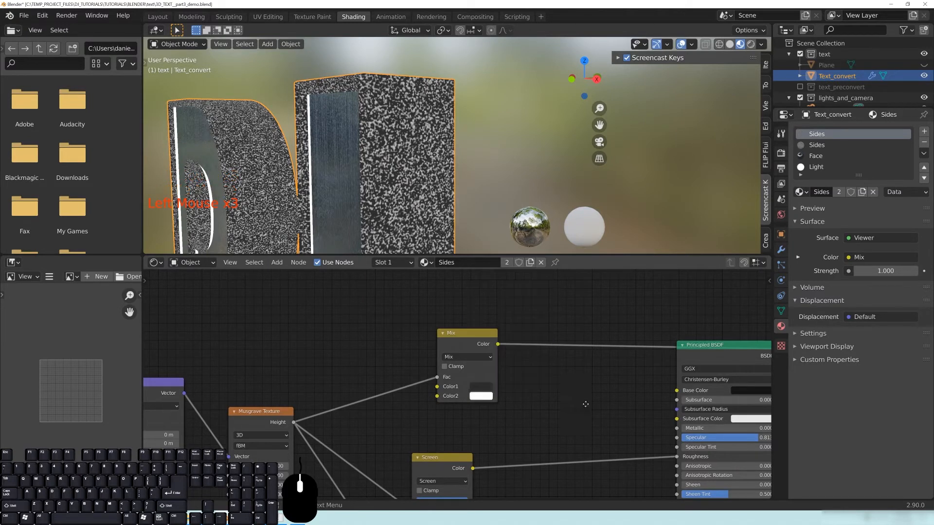
Step: Feed the Mix color into the Principled BSDF's Base Color and preview the full shader on the text
middle_drag(585, 404, 551, 388)
middle_drag(639, 374, 577, 383)
ctrl+shift+click(643, 343)
drag(643, 342, 620, 346)
middle_drag(409, 146, 491, 243)
scroll(355, 160, down, 2)
scroll(369, 161, up, 3)
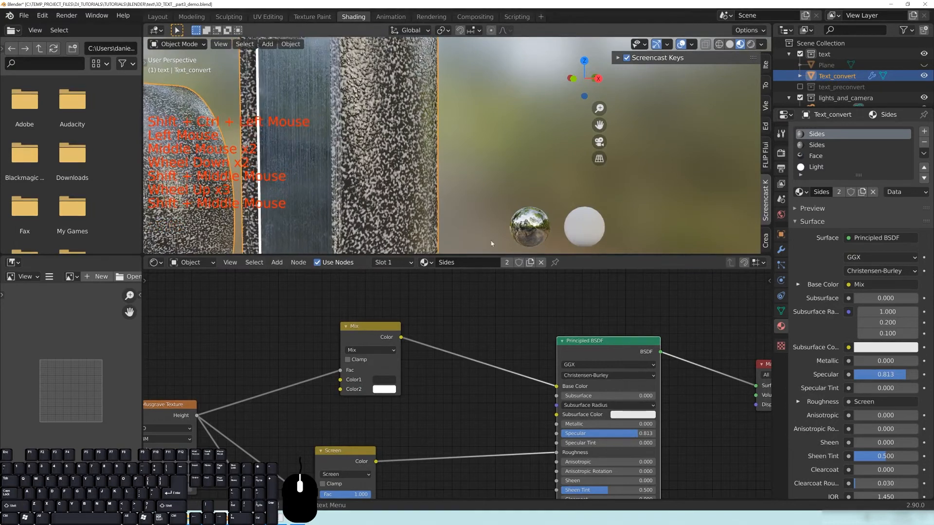
Step: Darken the Mix node's Color2 to a mid grey and check the speckles on the letter's side up close
click(384, 388)
drag(447, 266, 447, 297)
shift+middle_drag(406, 102, 409, 169)
scroll(362, 210, up, 2)
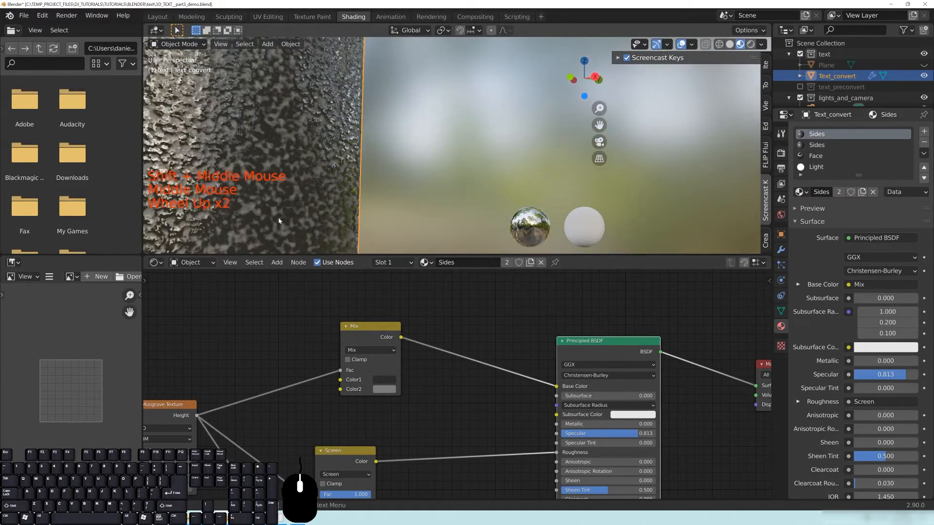
Step: Examine the speckled paint on the letters' sides from several distances and angles
scroll(276, 217, down, 4)
middle_drag(390, 165, 410, 243)
scroll(372, 207, up, 1)
scroll(392, 190, down, 2)
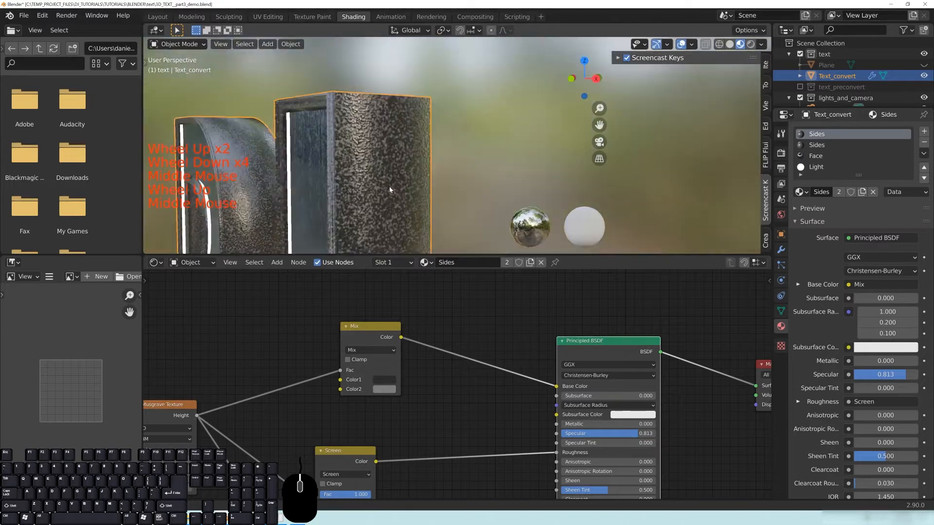
scroll(393, 197, down, 1)
shift+middle_drag(396, 194, 420, 134)
middle_drag(416, 154, 428, 173)
scroll(430, 173, up, 3)
Step: Reposition the Mix node and place a duplicate of it above the original
click(428, 326)
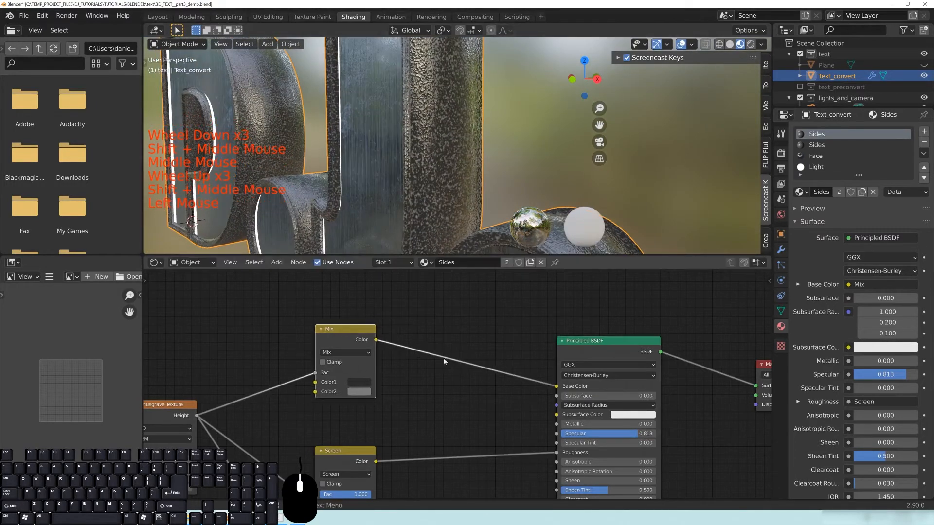
middle_drag(428, 327, 474, 375)
drag(415, 382, 405, 389)
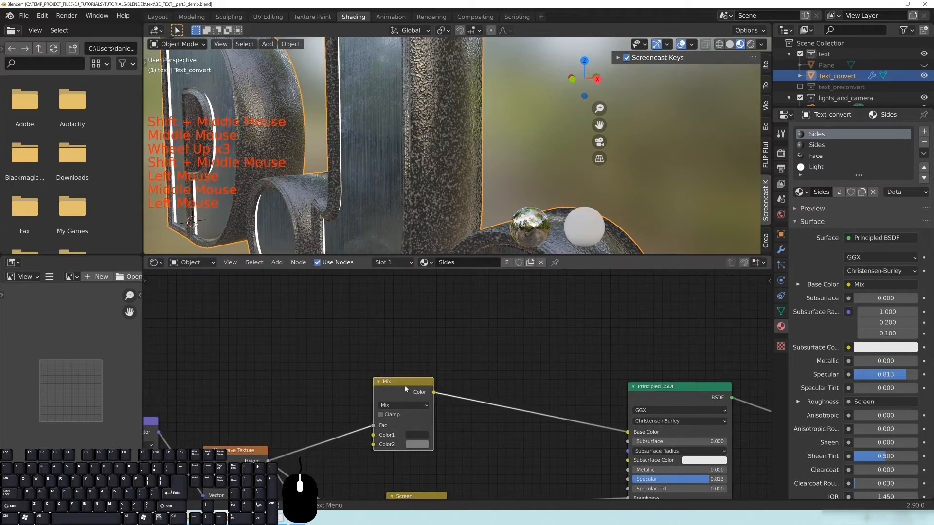
key(shift+d)
click(491, 307)
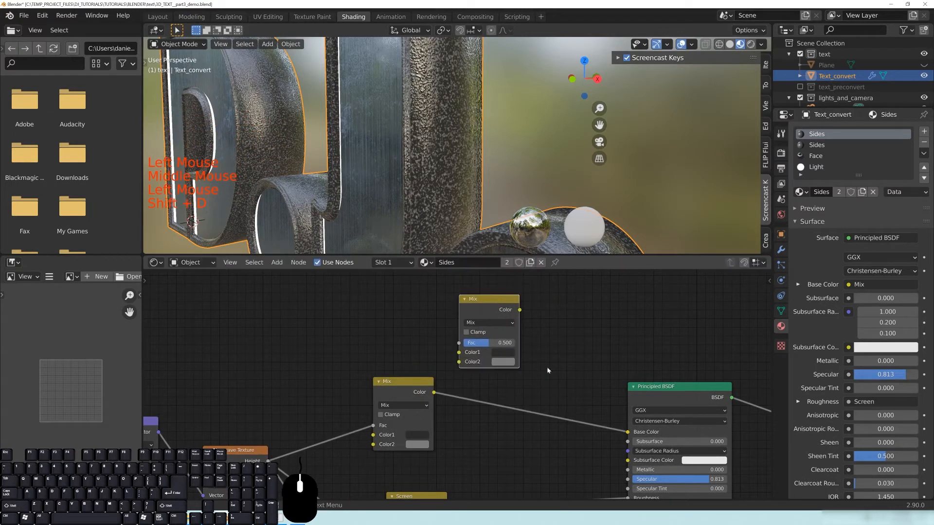
middle_drag(426, 335, 497, 388)
drag(549, 353, 466, 337)
middle_drag(358, 337, 506, 381)
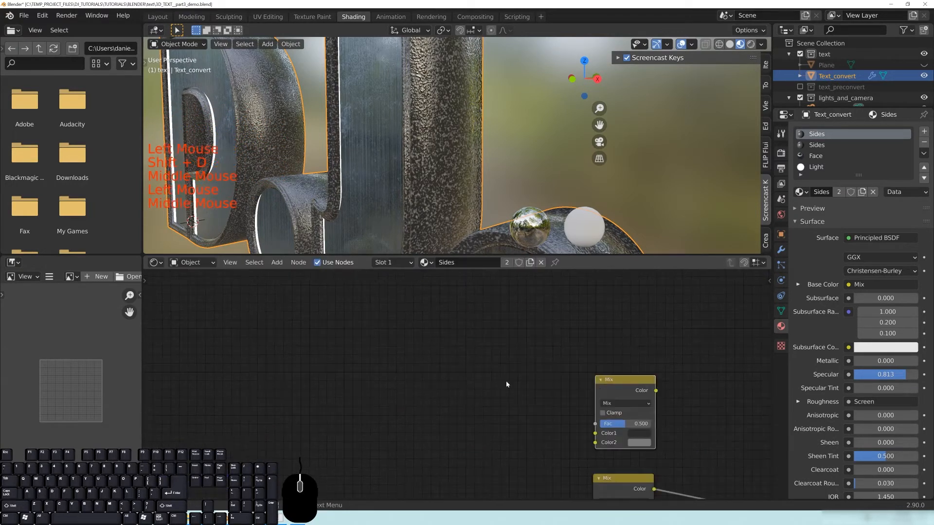
key(shift+a)
click(357, 361)
click(356, 361)
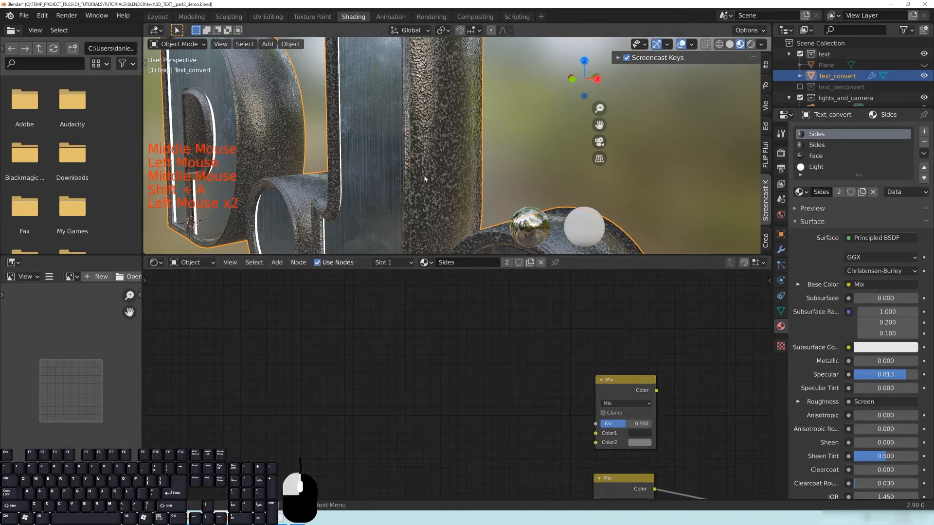
Step: Copy the linked Layer Weight, RGB Curves and Mix nodes from the Face material
click(814, 156)
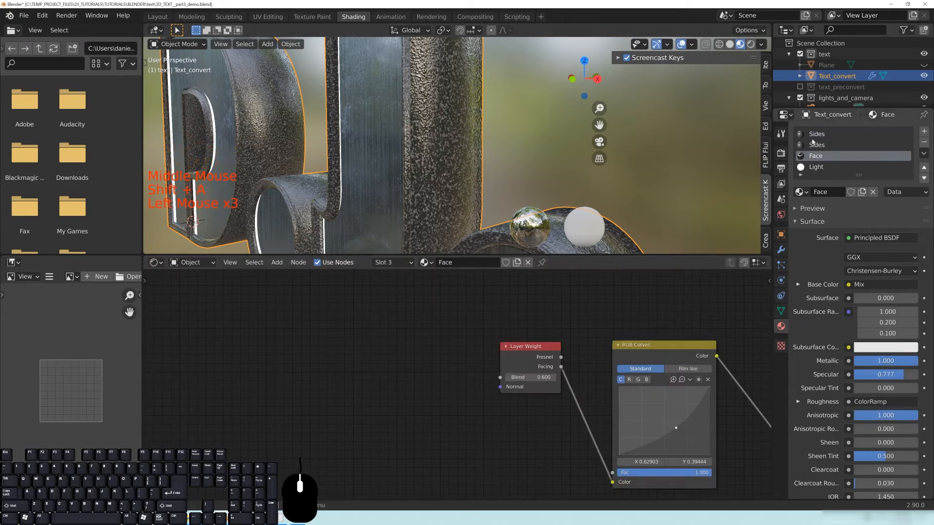
middle_drag(743, 438, 504, 388)
scroll(566, 390, down, 7)
click(518, 375)
shift+click(428, 340)
shift+click(345, 322)
key(ctrl+c)
Step: Paste the copied nodes into the Sides material and place them above the Mapping and Musgrave nodes
click(816, 144)
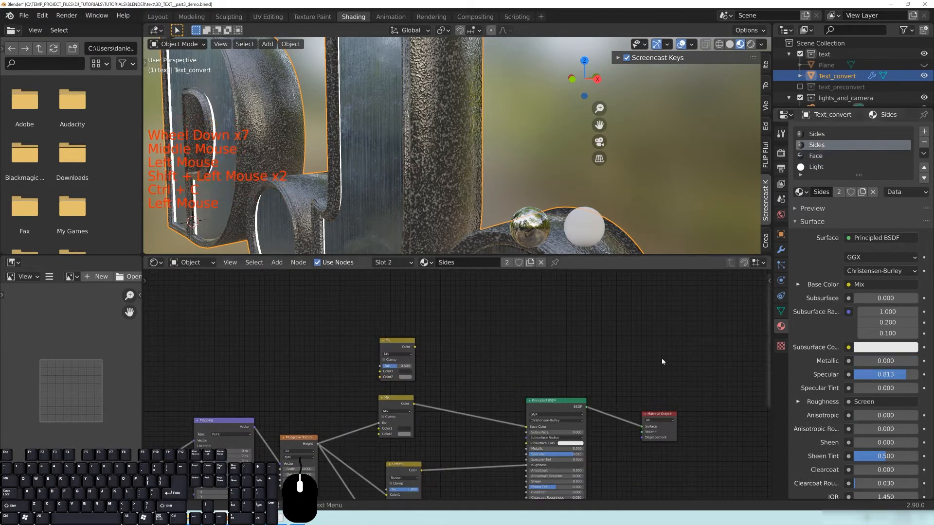
key(ctrl+v)
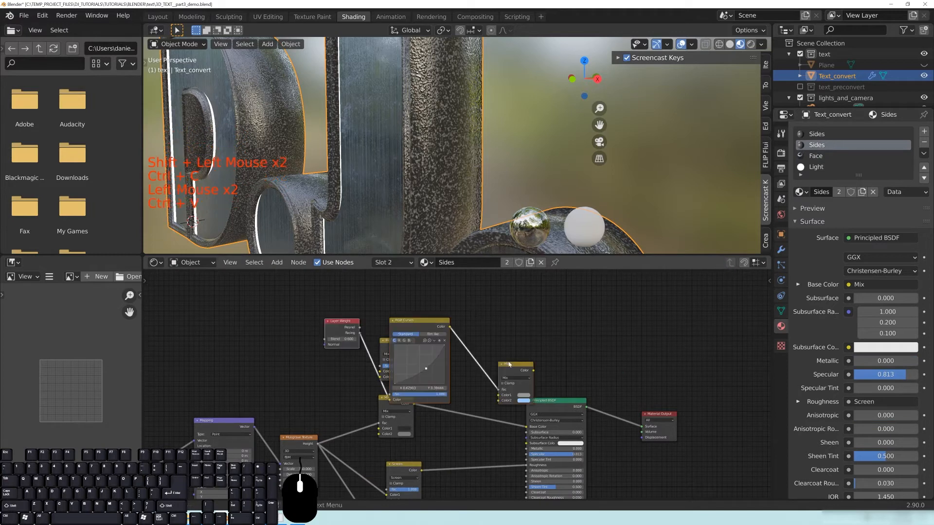
key(g)
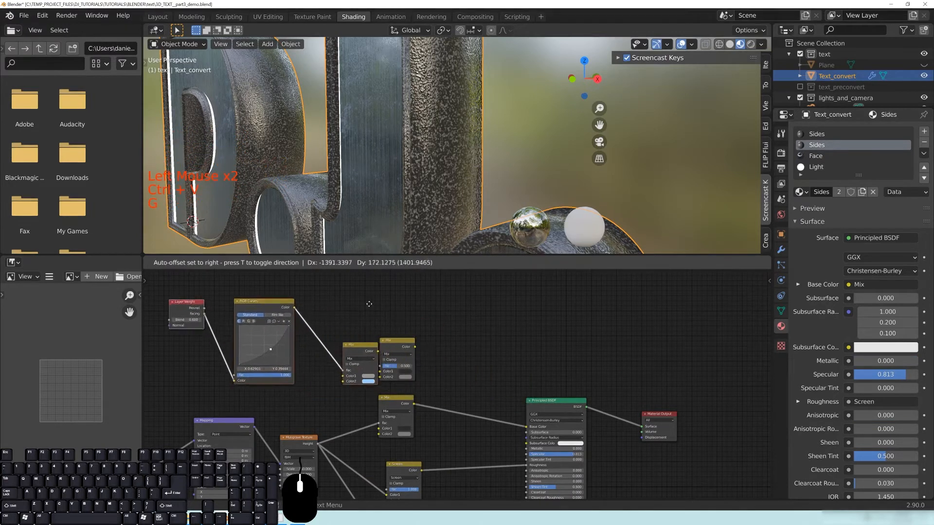
click(328, 303)
middle_drag(329, 303, 440, 311)
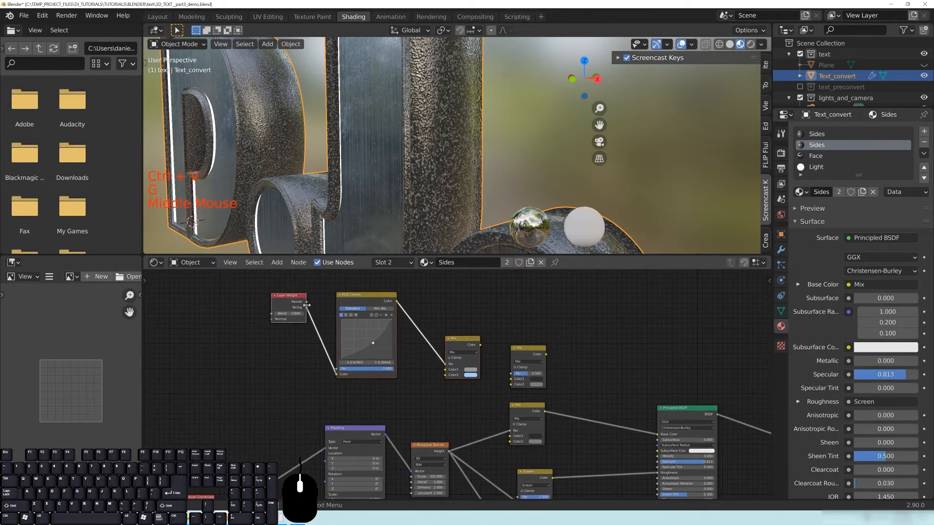
middle_drag(333, 302, 449, 316)
Step: Replace the spare duplicated Mix node with the pasted Mix and detach the speckle Mix from Base Color
scroll(572, 348, up, 3)
middle_drag(572, 348, 522, 357)
click(428, 334)
key(x)
drag(359, 327, 436, 335)
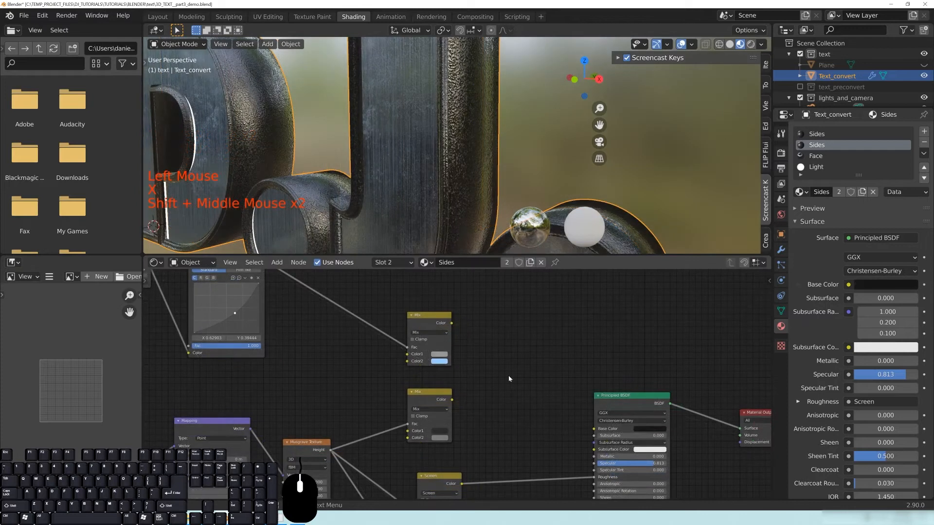
Step: Preview the pasted blue-tinted Mix on the text, followed by the speckle Mix below it
drag(423, 319, 425, 318)
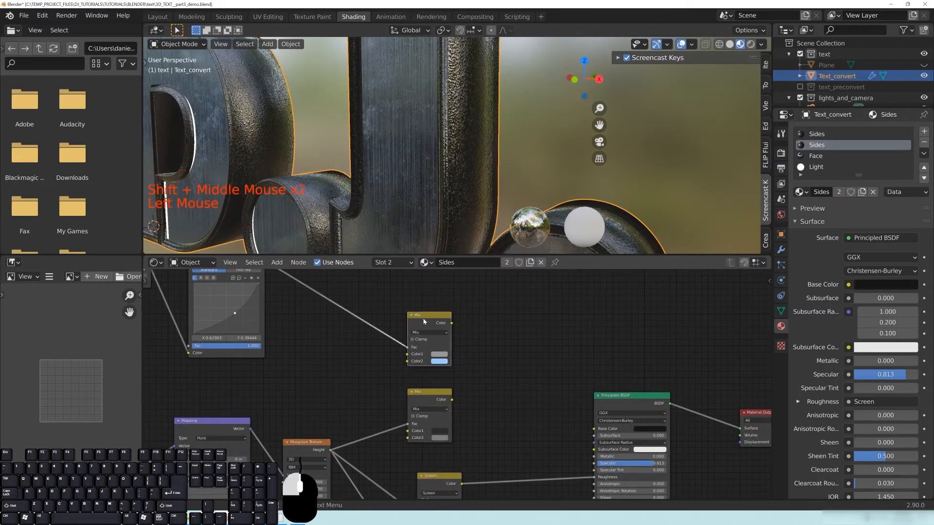
ctrl+shift+click(434, 324)
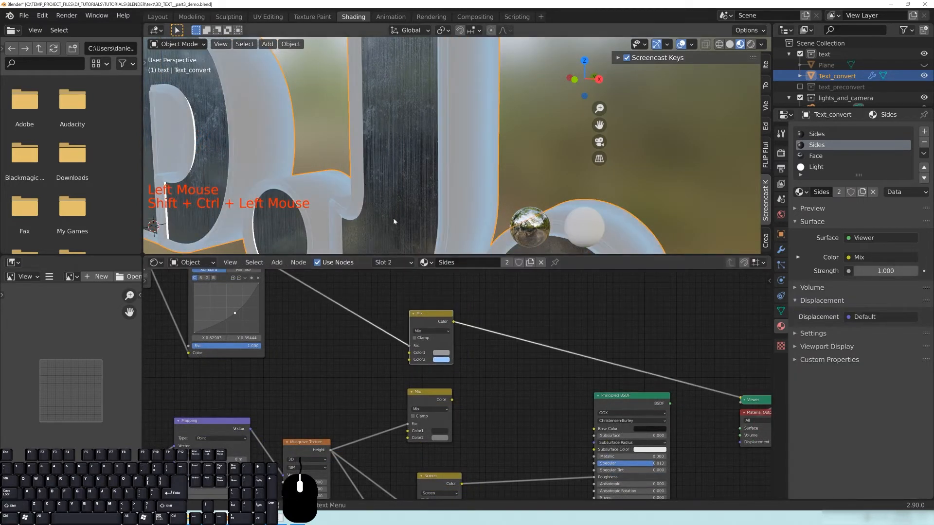
middle_drag(390, 250, 424, 185)
click(439, 402)
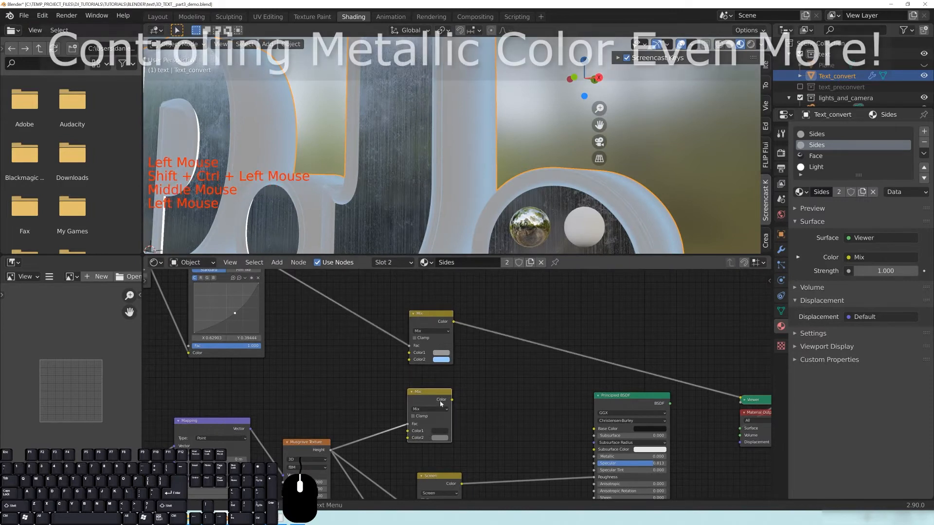
ctrl+shift+click(430, 394)
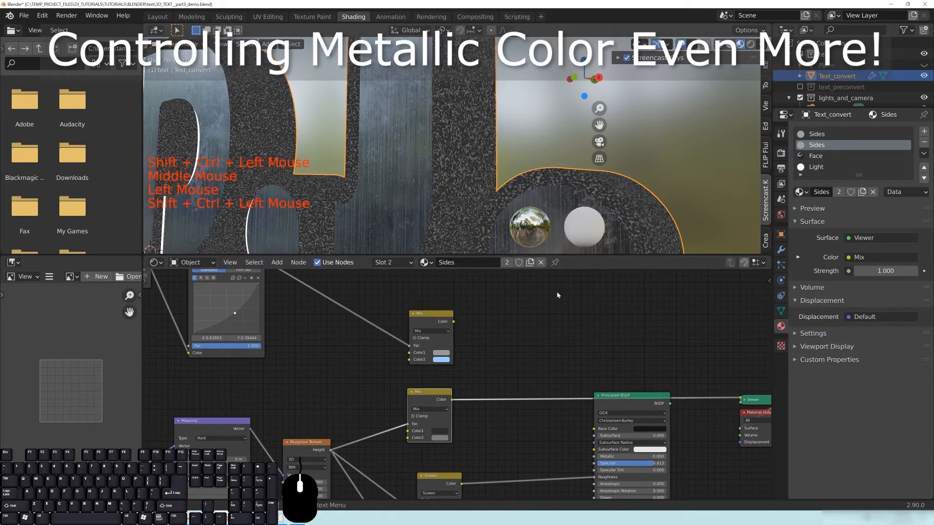
middle_drag(482, 379, 444, 382)
Step: Duplicate the blue-tinted Mix and link the speckle Mix to the copy's Color1 and the blue-tinted Mix to Color2
click(380, 322)
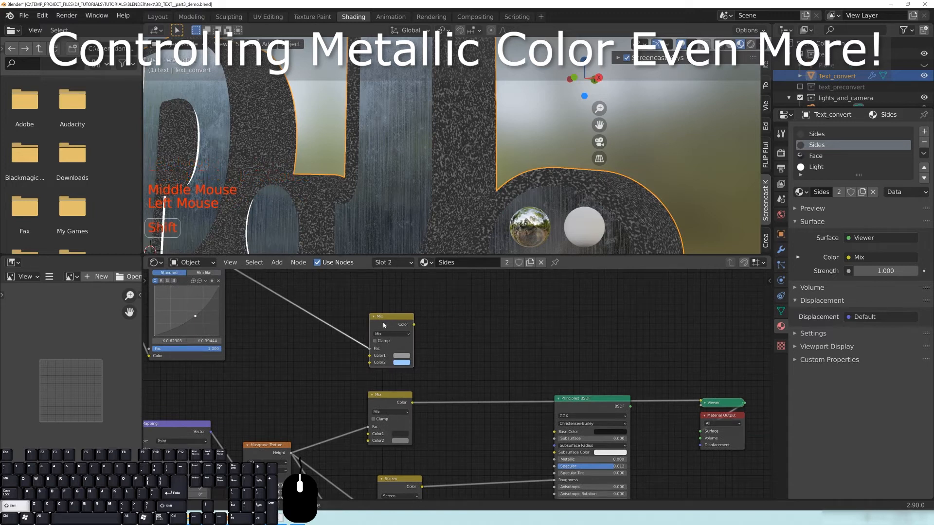
key(shift+d)
click(485, 341)
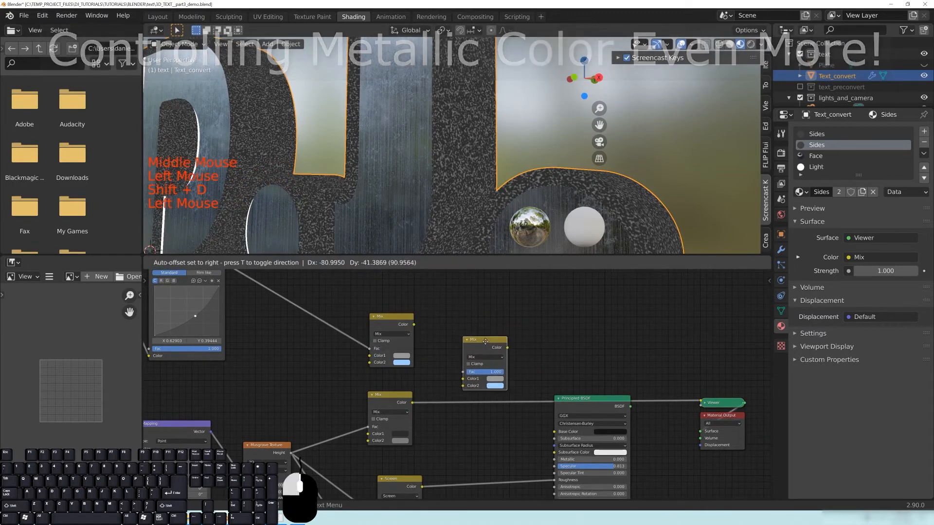
drag(413, 403, 449, 320)
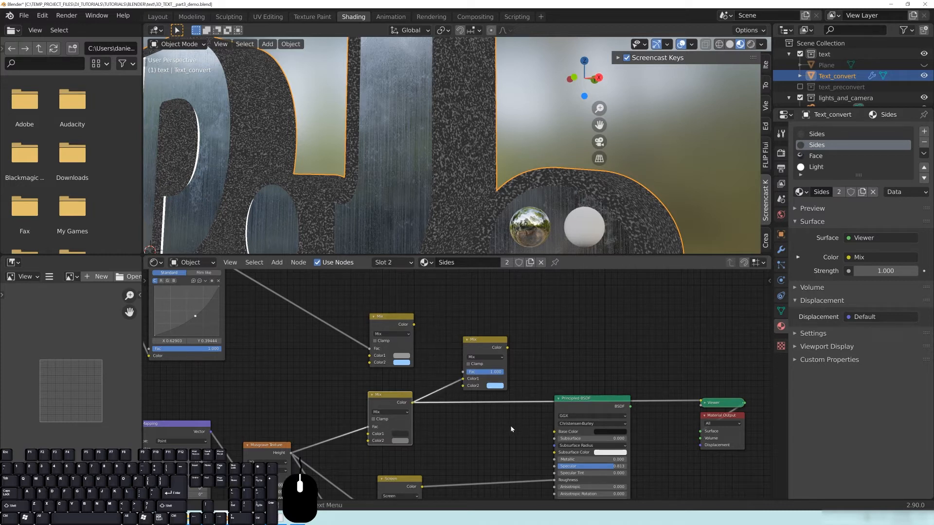
drag(415, 323, 462, 379)
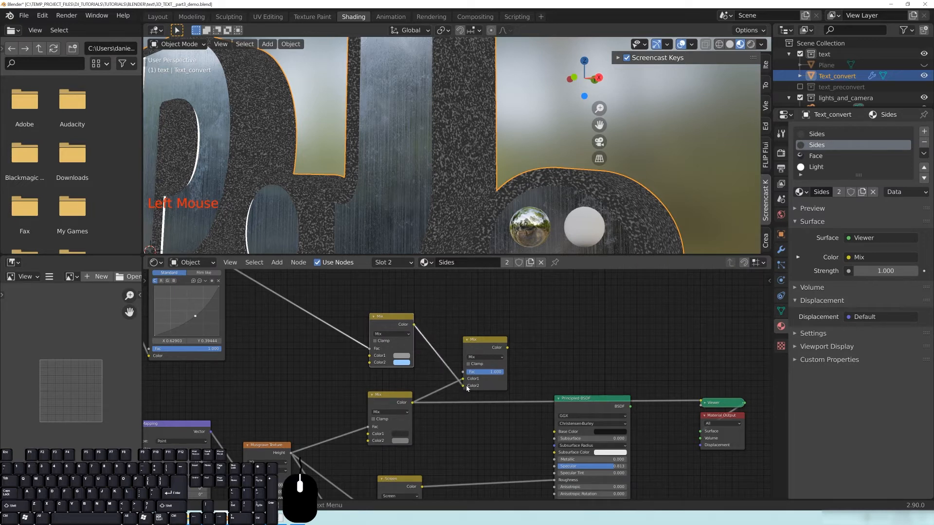
Step: Move the combining Mix node closer to its two inputs and set its blending mode to Color
drag(498, 345, 476, 349)
scroll(447, 349, up, 2)
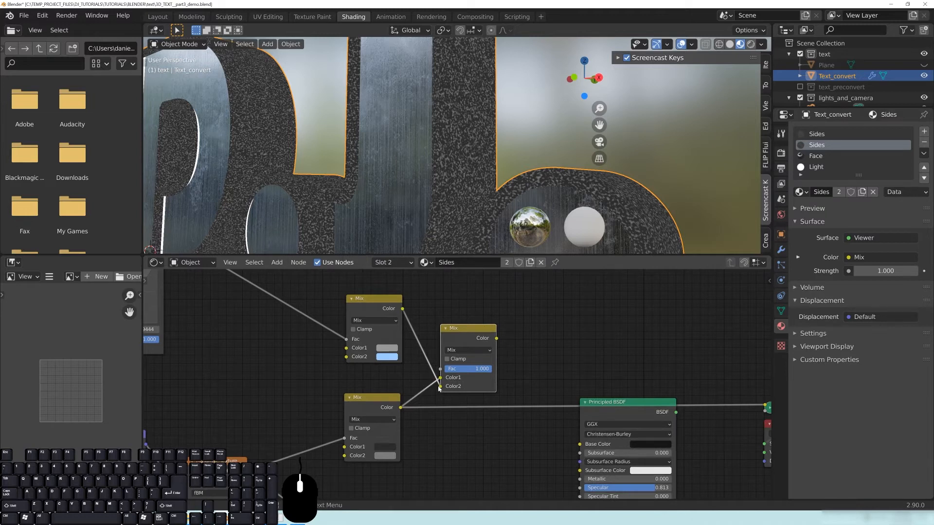
click(458, 350)
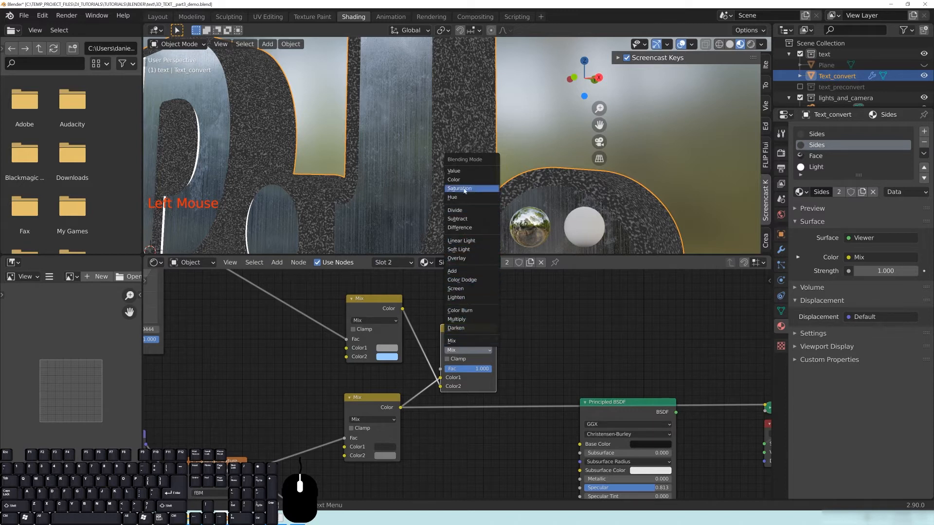
click(451, 179)
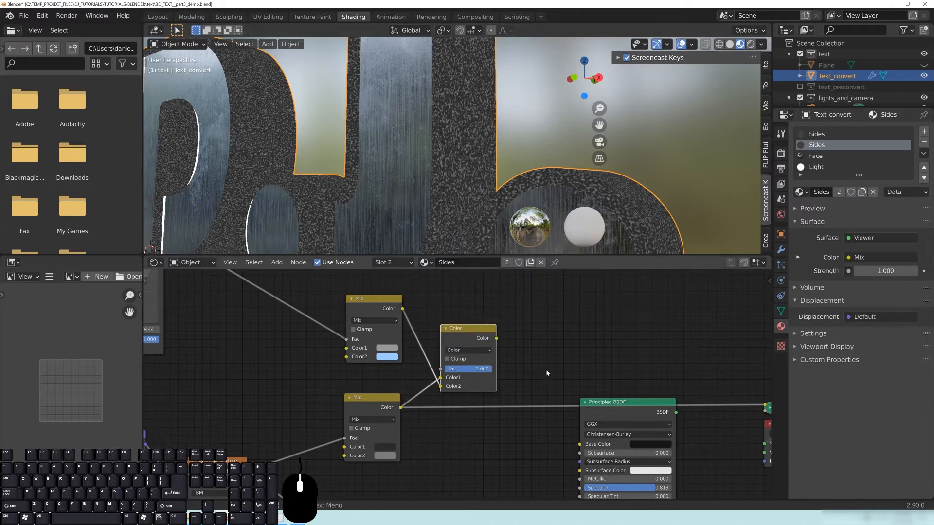
Step: Preview the combining Color mix on the text and compare it with the speckle Mix on its own
ctrl+shift+click(479, 332)
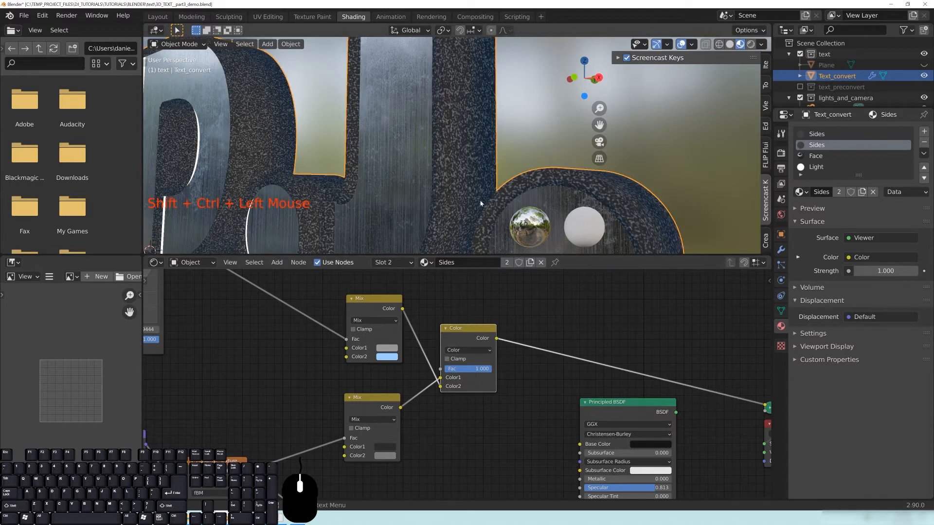
scroll(423, 233, down, 2)
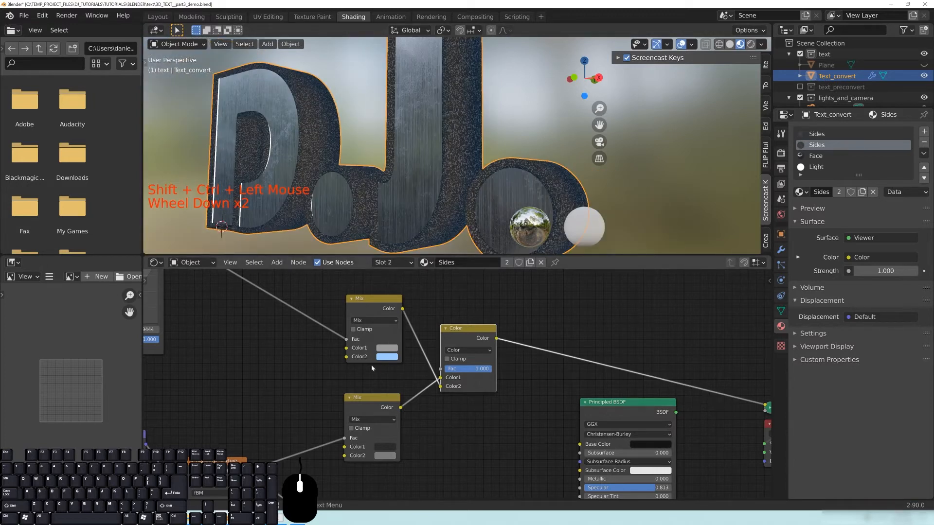
drag(480, 329, 499, 332)
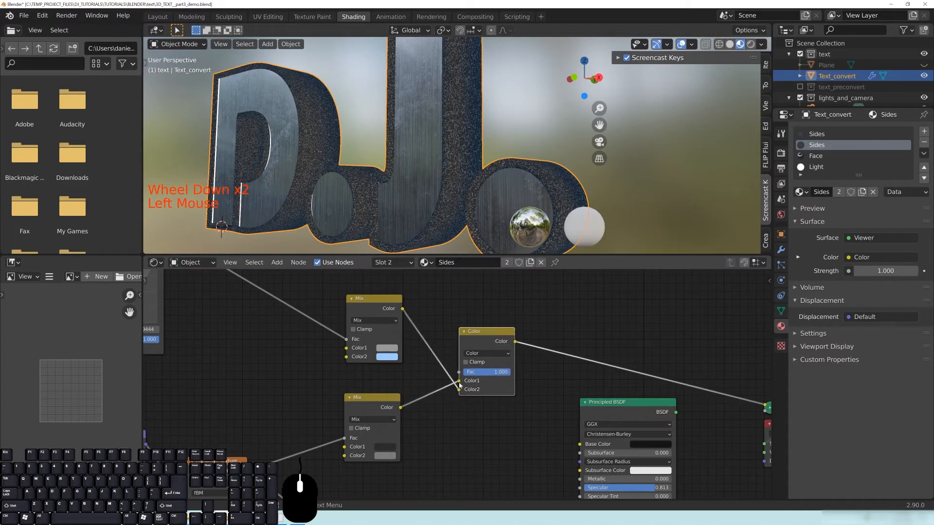
ctrl+shift+click(360, 397)
drag(367, 397, 373, 396)
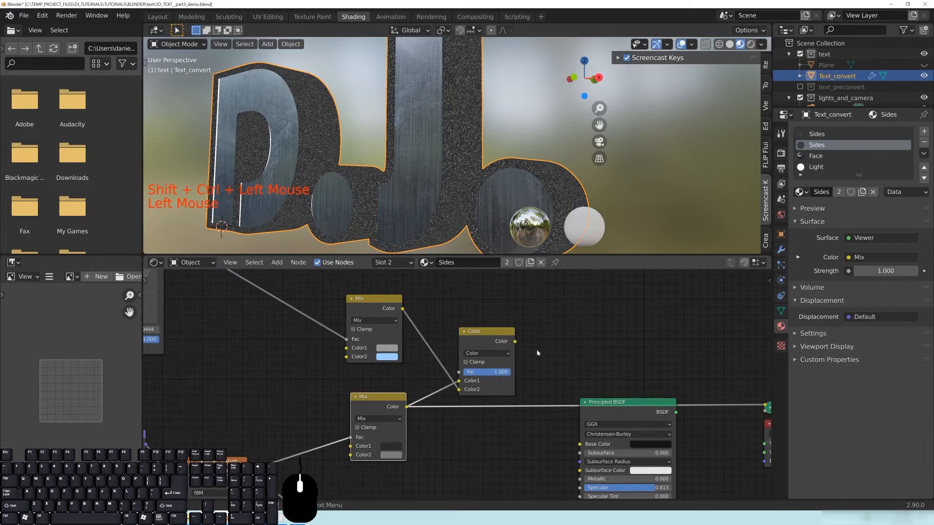
Step: Connect the combining Color mix to the Principled BSDF's Base Color and preview the full shader on the text
drag(515, 342, 561, 413)
drag(588, 447, 589, 447)
ctrl+shift+click(659, 410)
drag(640, 404, 631, 401)
mouse_move(511, 159)
middle_down()
mouse_move(489, 156)
mouse_move(500, 157)
middle_up()
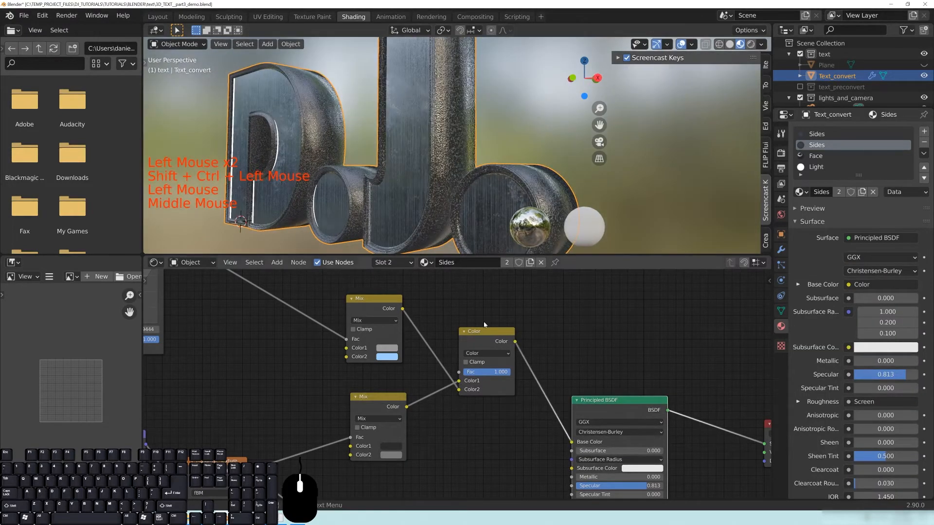
Step: Recolor the tint Mix with a light orange Color2 and a near-white Color1 of value about 0.88
click(388, 357)
click(389, 357)
drag(416, 284, 410, 263)
click(383, 350)
drag(374, 309, 371, 308)
middle_drag(371, 308, 376, 319)
shift+middle_drag(382, 160, 353, 217)
click(389, 367)
drag(408, 290, 406, 292)
click(389, 358)
drag(447, 266, 447, 250)
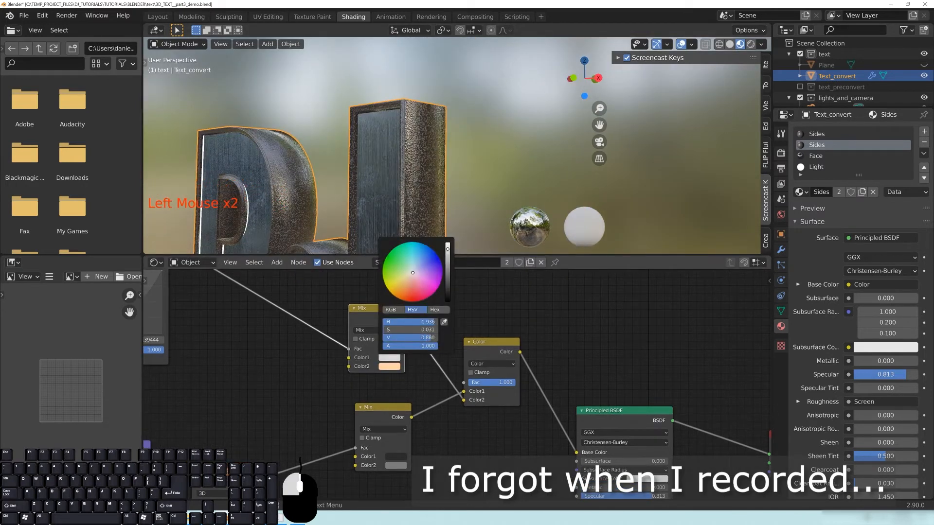
Step: Reposition the tint Mix and the combining Color mix, and check the Principled BSDF result around the letters
drag(372, 309, 371, 306)
middle_drag(414, 195, 407, 199)
shift+middle_drag(407, 199, 401, 150)
drag(491, 342, 491, 354)
middle_drag(611, 365, 557, 347)
ctrl+shift+click(557, 393)
mouse_move(414, 207)
middle_down()
mouse_move(423, 211)
mouse_move(399, 189)
mouse_move(454, 186)
mouse_move(469, 209)
mouse_move(458, 239)
mouse_move(433, 204)
mouse_move(407, 194)
middle_up()
scroll(423, 211, down, 4)
scroll(400, 192, up, 3)
middle_drag(412, 226, 404, 114)
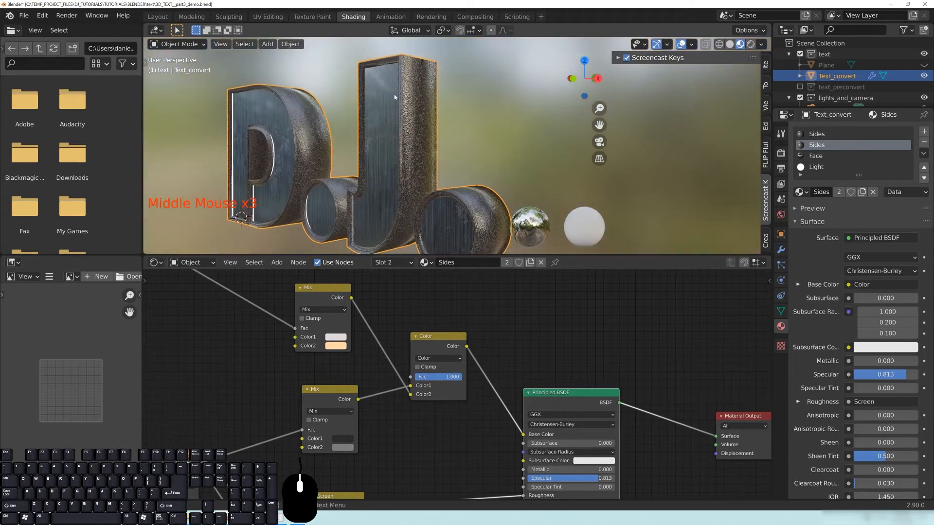
middle_drag(374, 202, 386, 203)
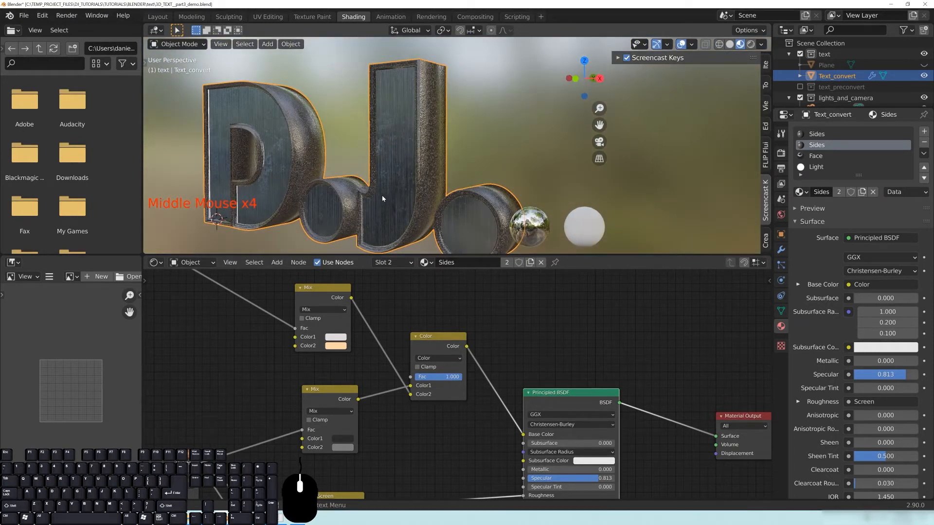
shift+middle_drag(290, 152, 409, 197)
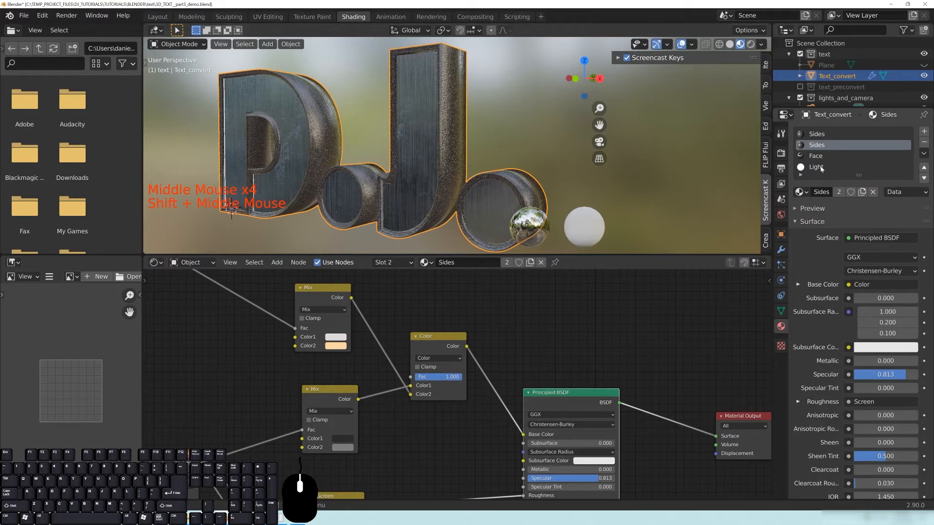
Step: Set the Light material's emission to orange-red (hue 0.041, saturation 0.942) with strength 200, and save the file
click(821, 167)
middle_drag(662, 369, 570, 358)
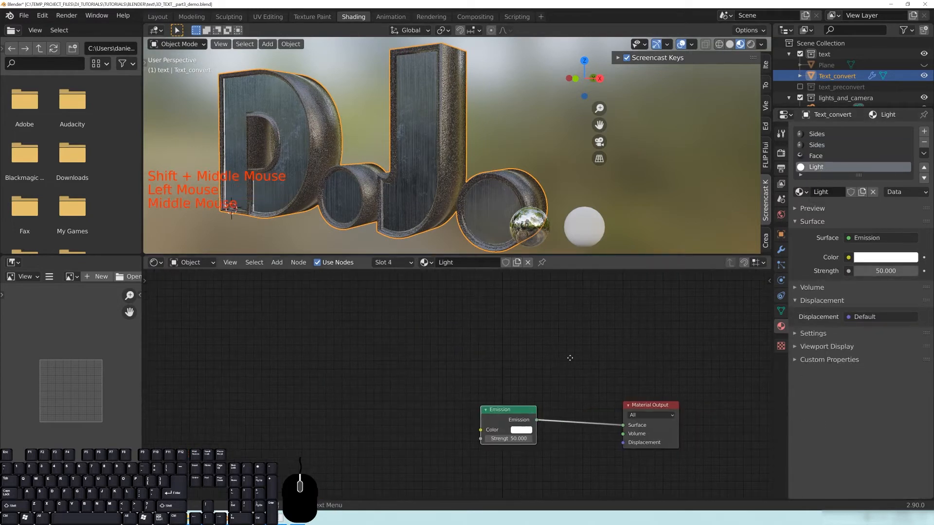
click(519, 432)
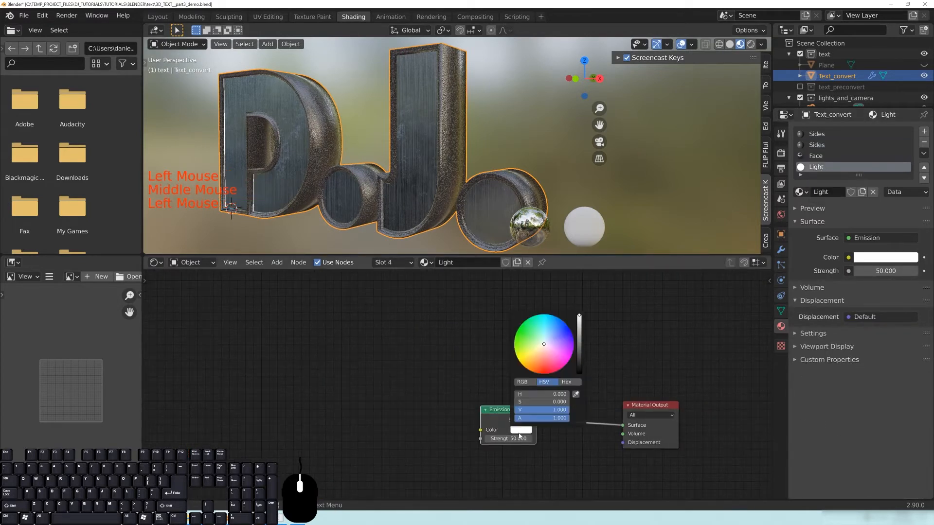
click(543, 366)
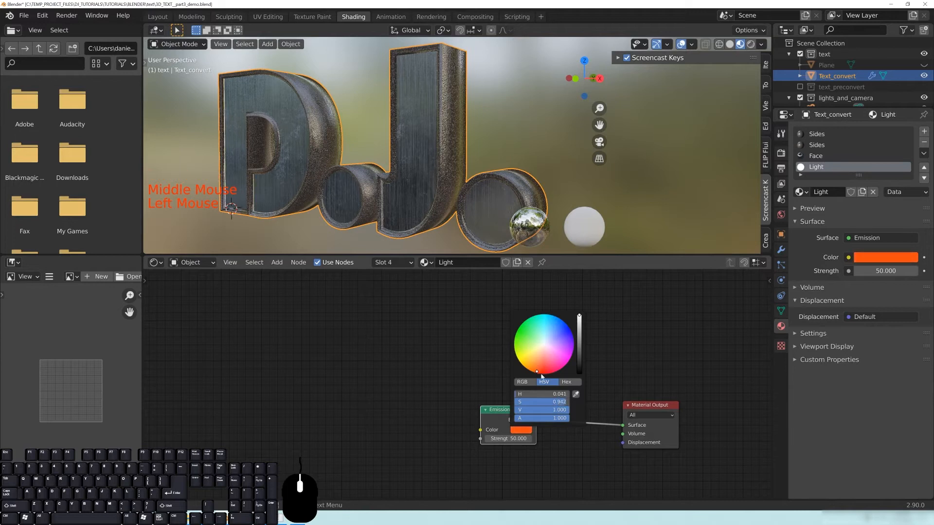
double_click(509, 438)
text(200)
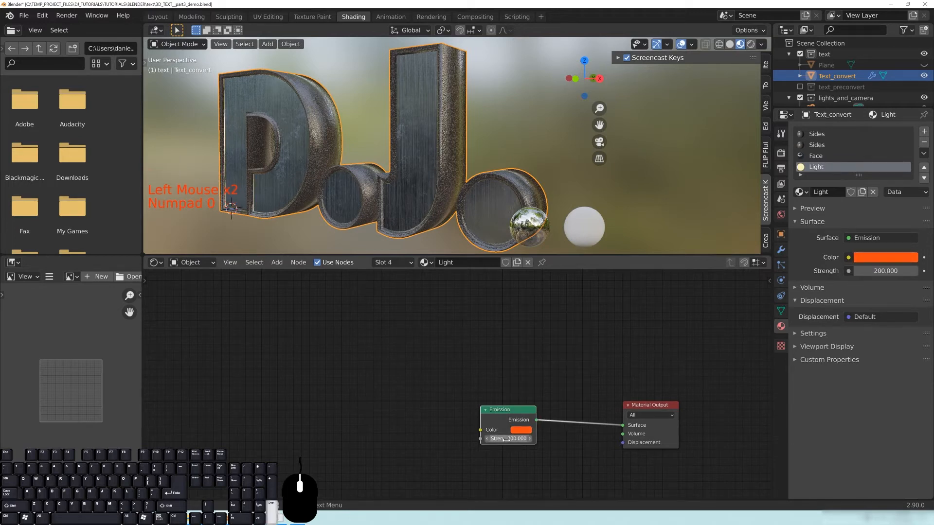
middle_drag(395, 156, 452, 174)
key(ctrl+s)
scroll(377, 162, up, 2)
key(ctrl+s)
scroll(452, 174, down, 2)
Step: Enlarge the 3D viewport and disable the second AMD Radeon VII in the OpenCL Cycles render devices
click(780, 152)
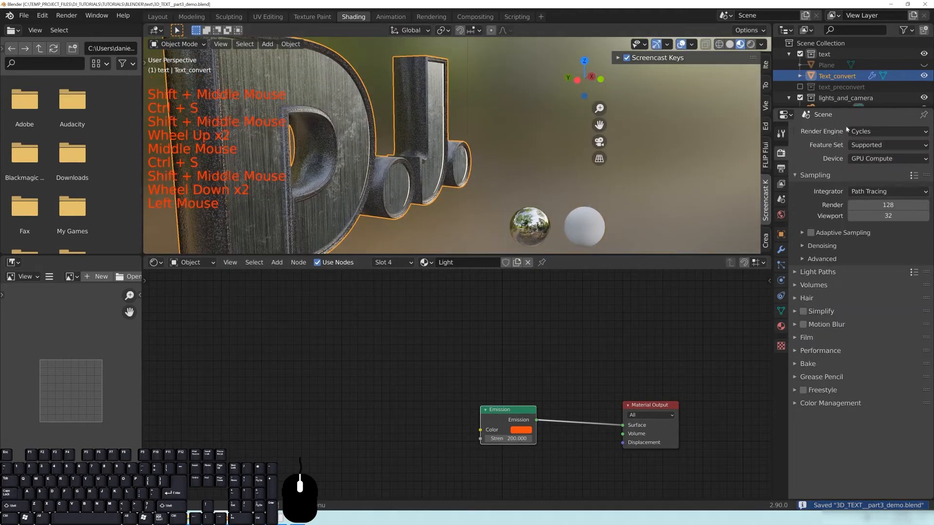
drag(443, 254, 444, 342)
click(42, 15)
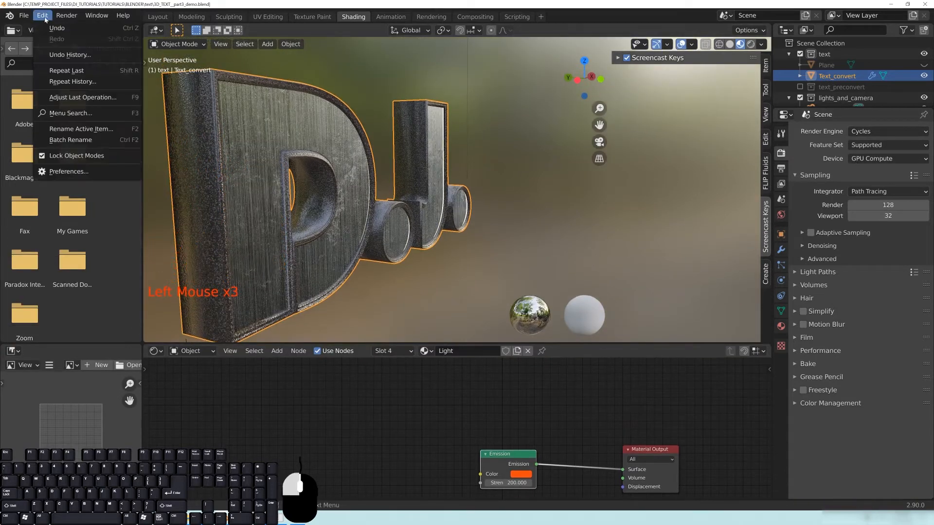
click(80, 176)
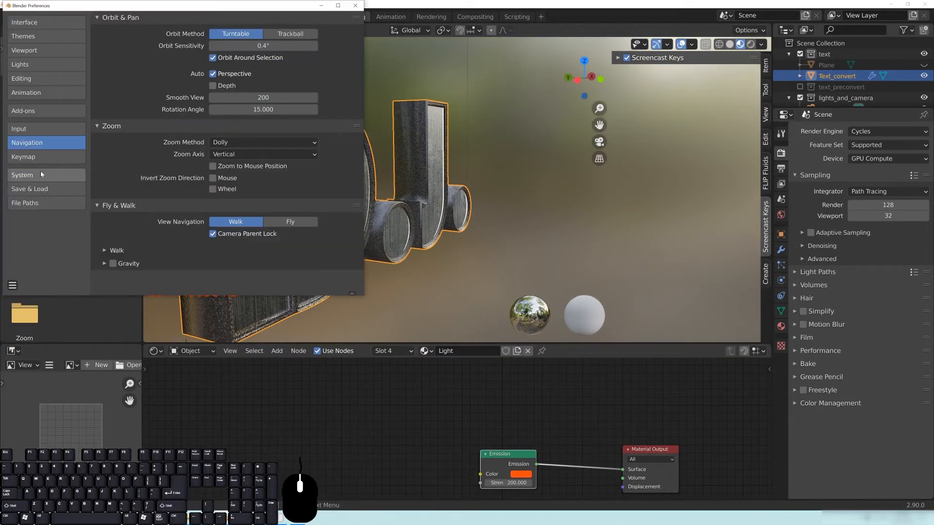
click(24, 176)
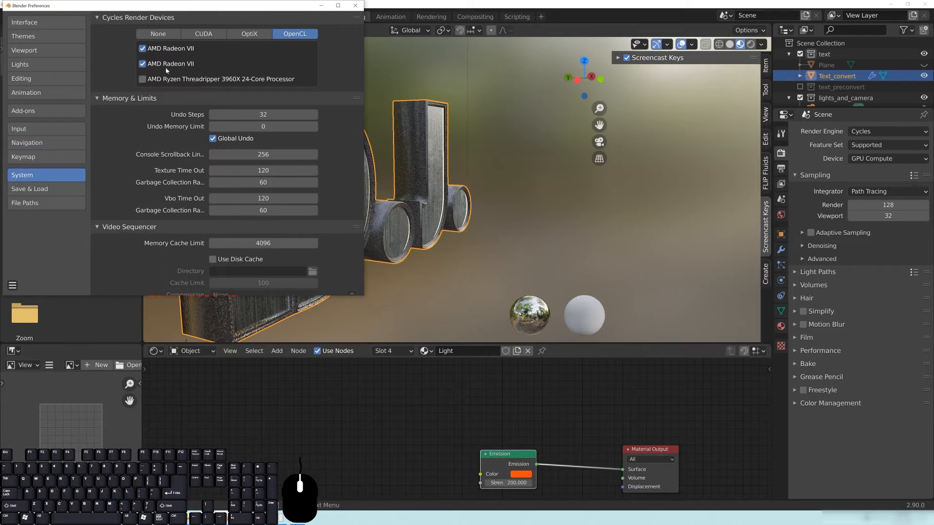
click(143, 64)
click(355, 6)
Step: Save the file and inspect the text in Rendered viewport shading from several angles
key(ctrl+s)
shift+middle_drag(362, 190, 386, 197)
key(ctrl+s)
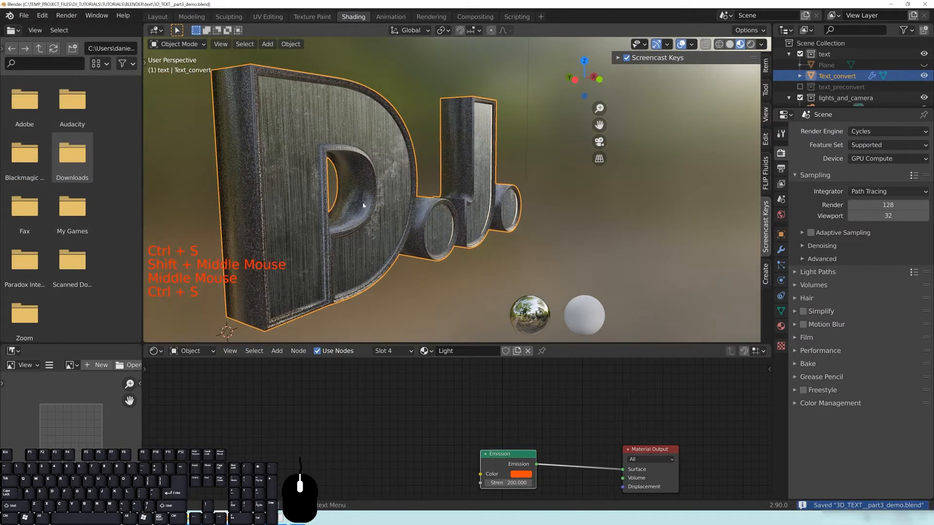
key(z)
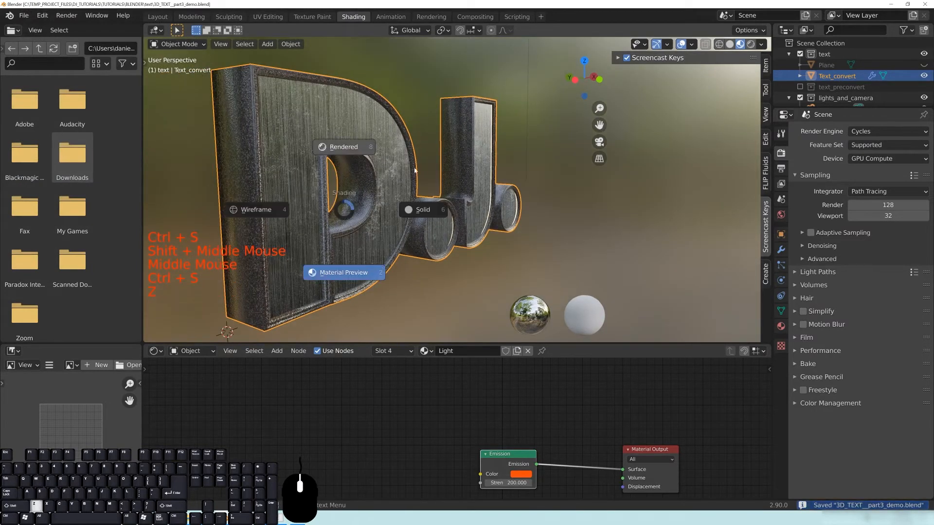
click(346, 152)
middle_drag(440, 221, 520, 221)
scroll(454, 224, down, 2)
scroll(533, 220, up, 2)
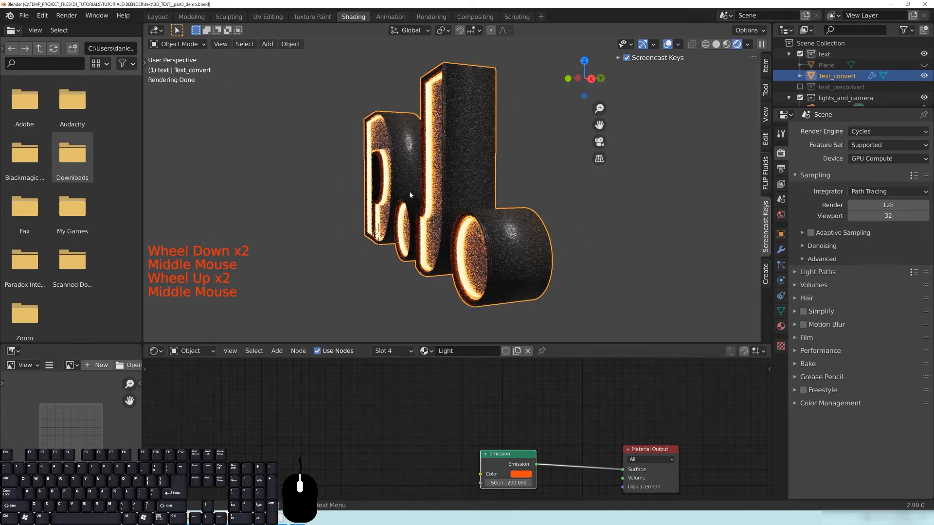
middle_drag(313, 229, 476, 198)
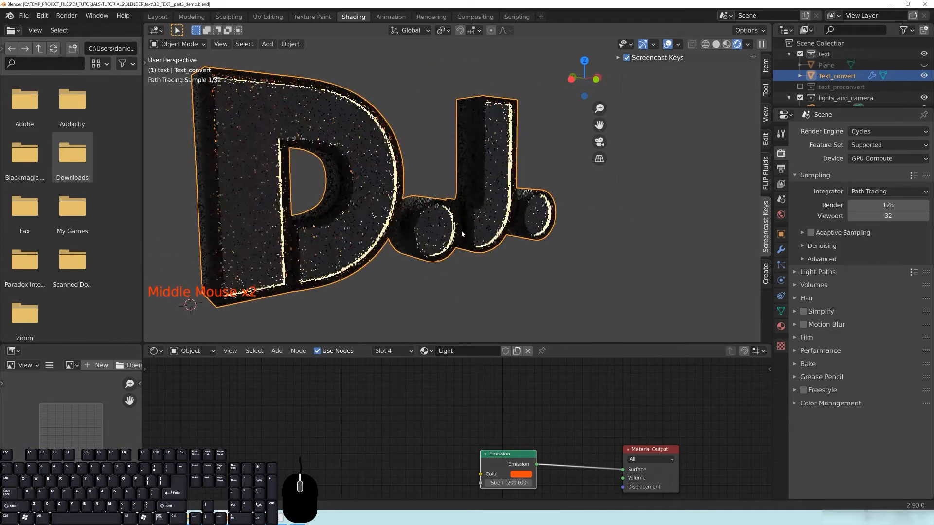
mouse_move(476, 197)
middle_down()
mouse_move(413, 225)
mouse_move(474, 208)
middle_up()
middle_drag(402, 221, 415, 219)
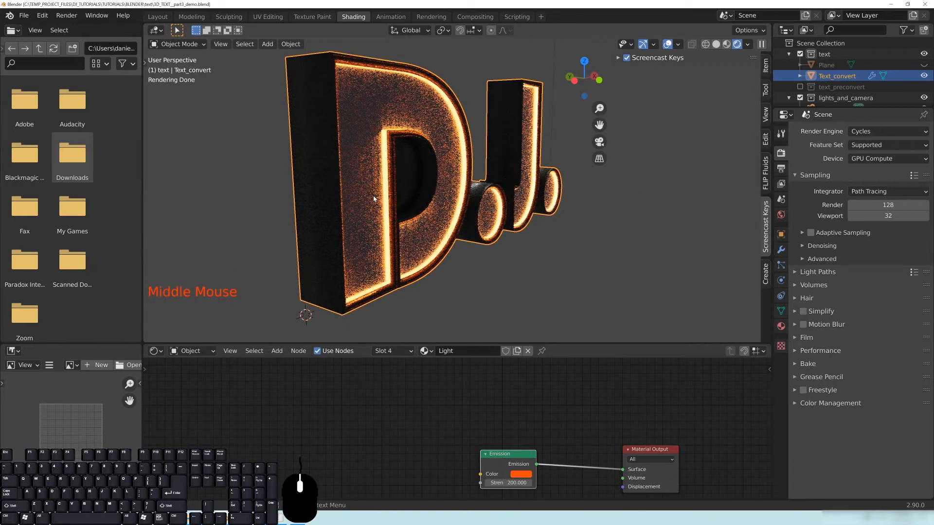
middle_drag(373, 198, 665, 427)
Step: Set the Light material's emission strength to 50 and save the file
click(509, 483)
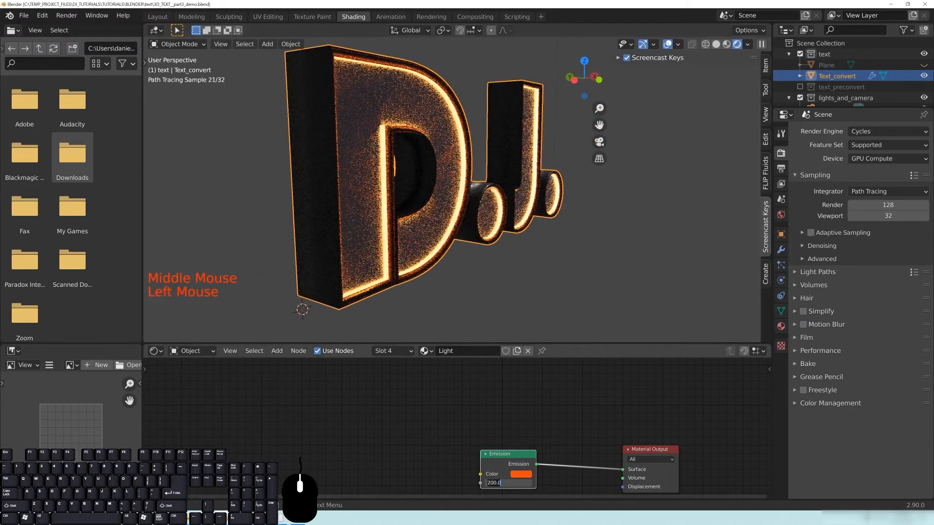
text(50)
key(Return)
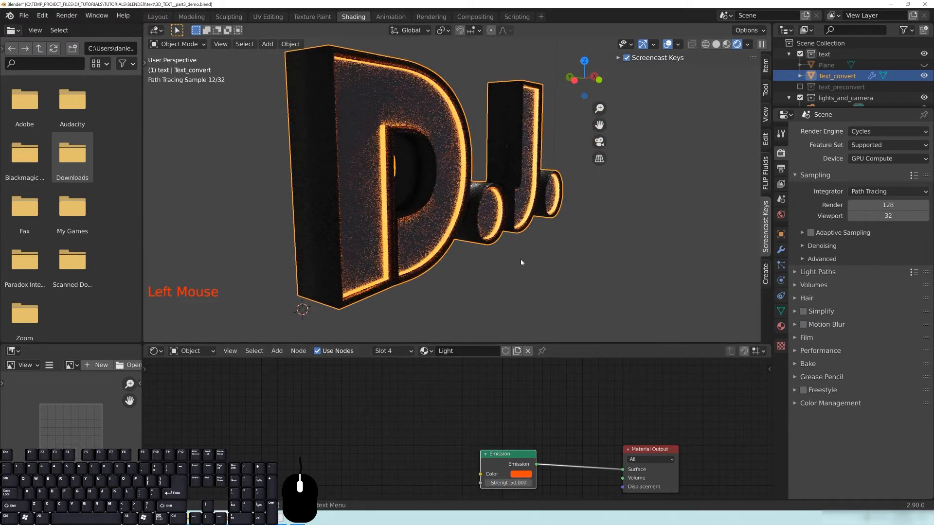
key(ctrl+s)
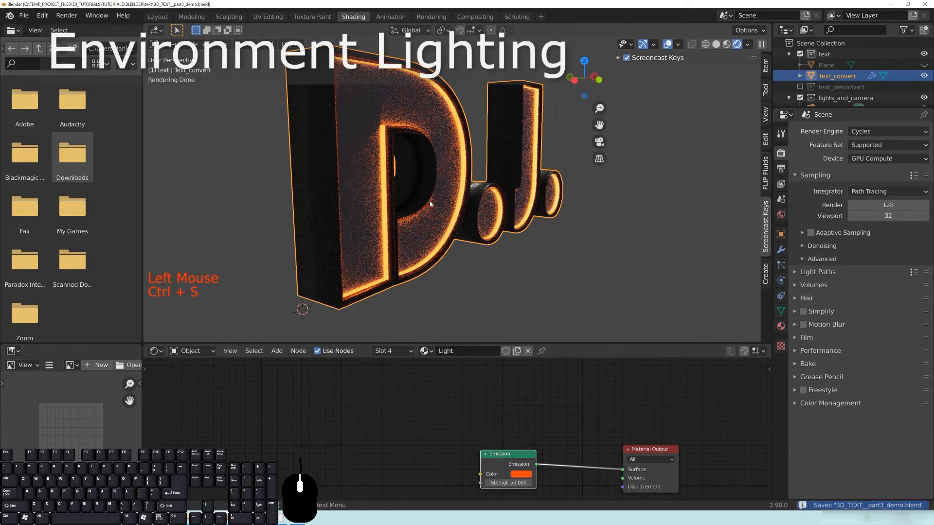
Step: Assign an Environment Texture to the World background color and start choosing its image file
click(781, 215)
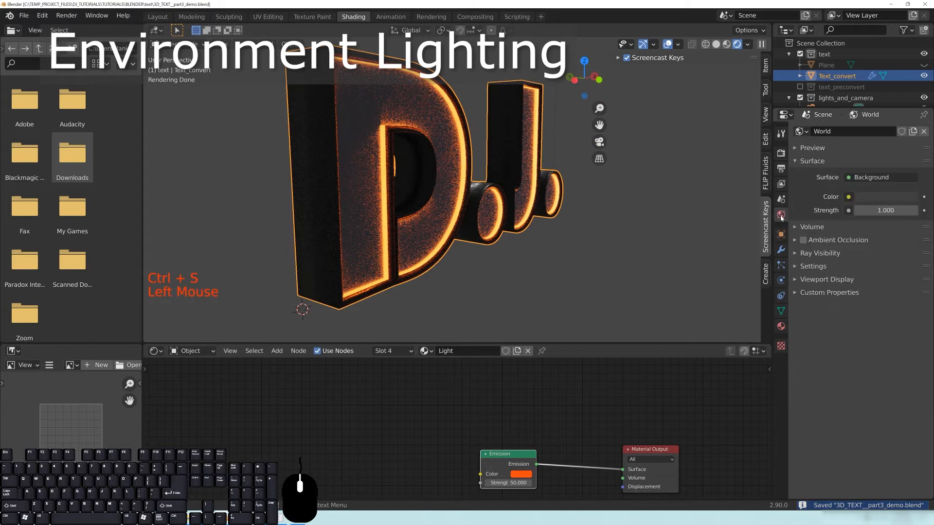
click(811, 161)
click(797, 160)
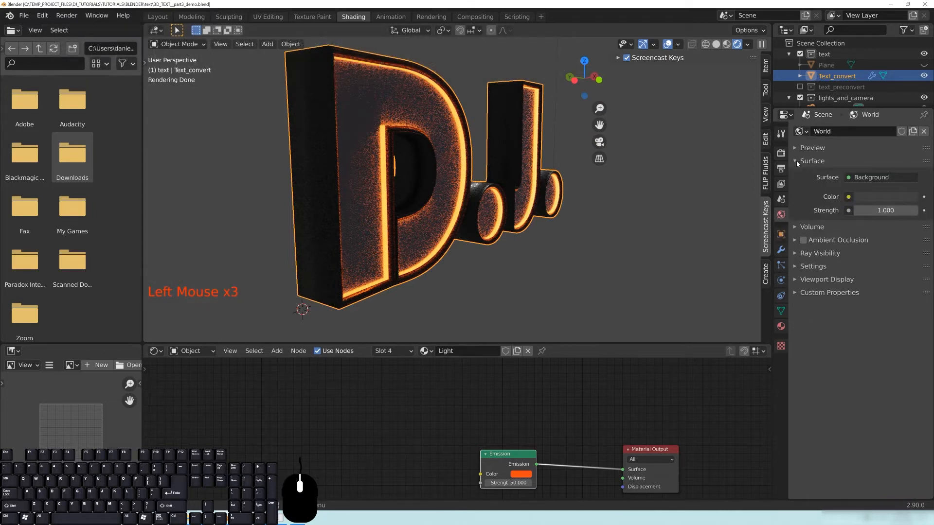
key(ctrl+s)
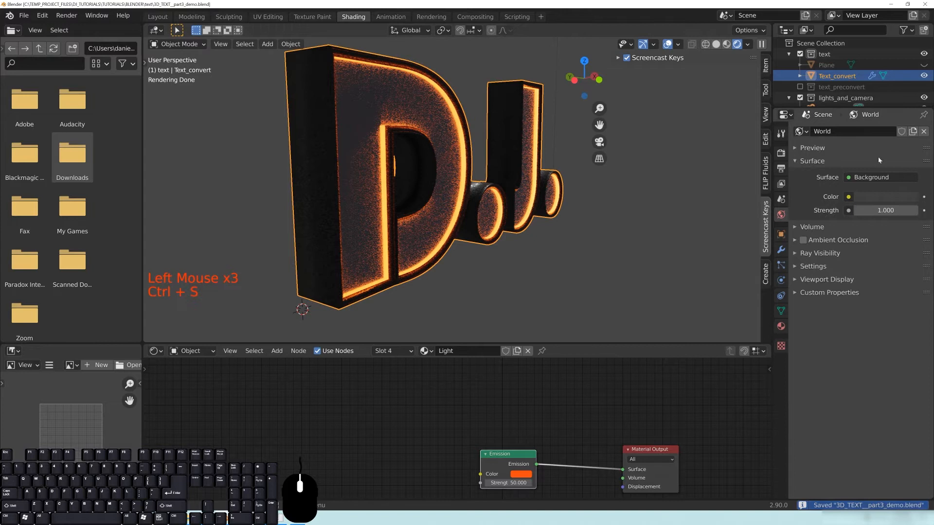
click(847, 198)
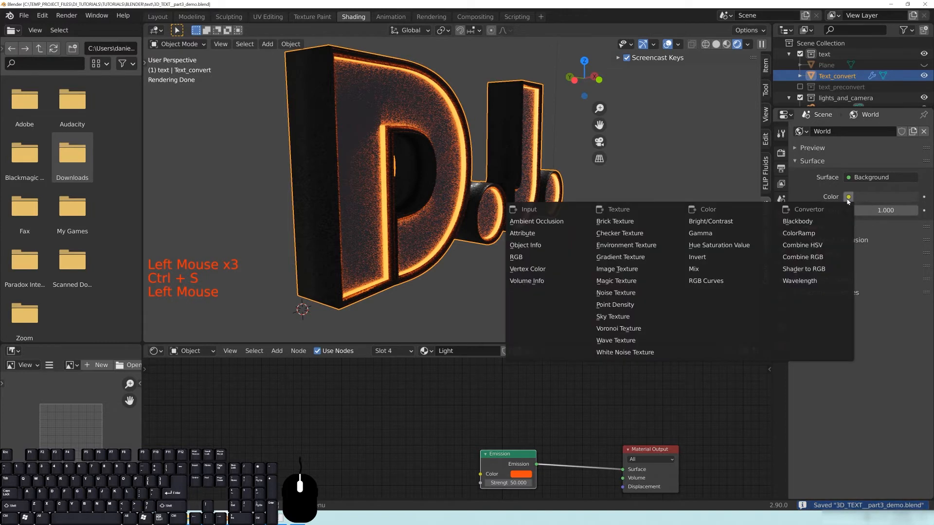
click(615, 246)
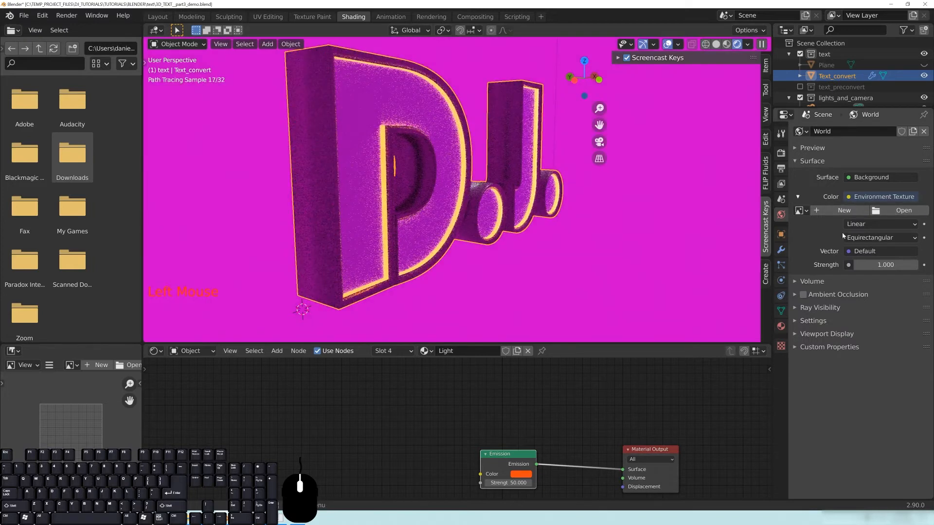
click(903, 213)
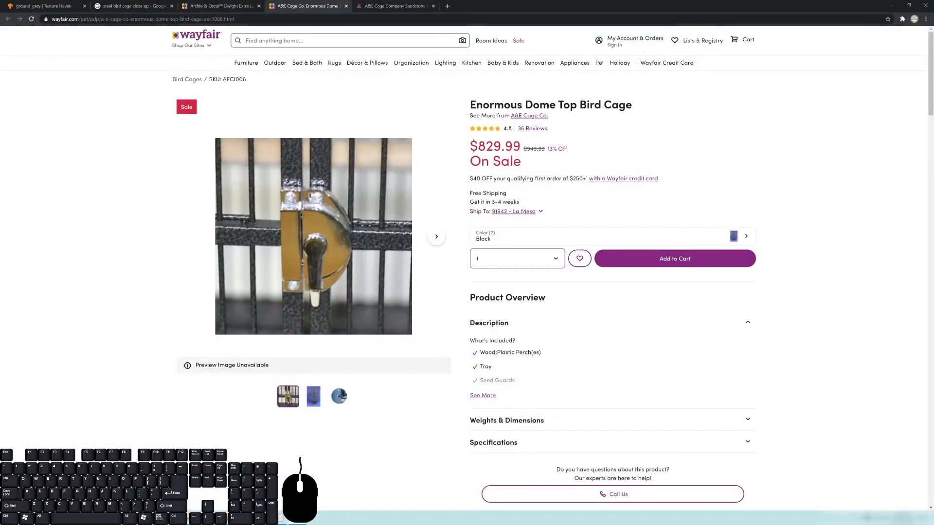
Step: Switch to the web browser and search the HDRI Haven library for "aircraft"
click(129, 6)
click(47, 5)
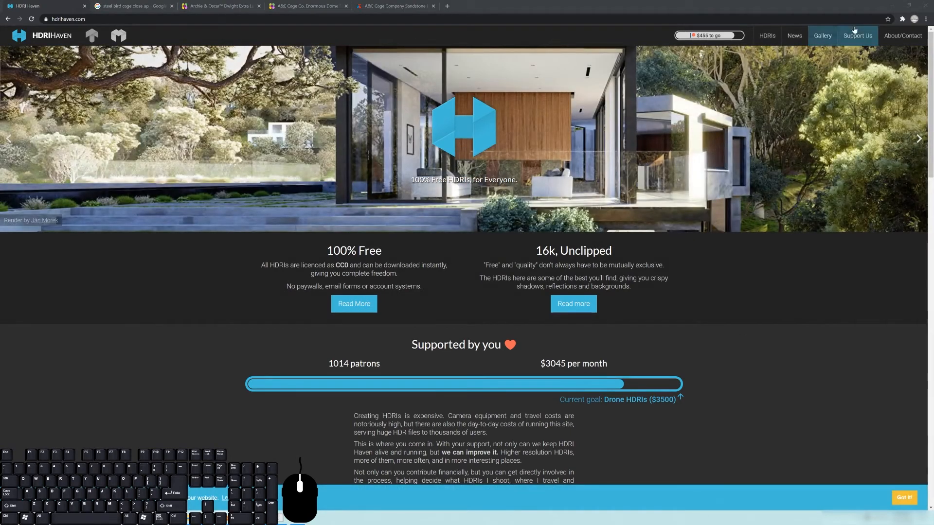
click(760, 35)
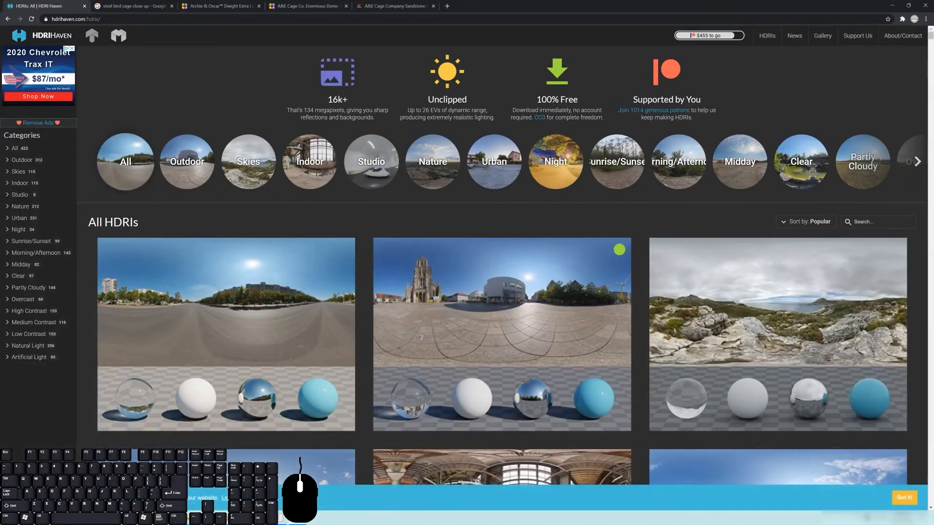
click(877, 221)
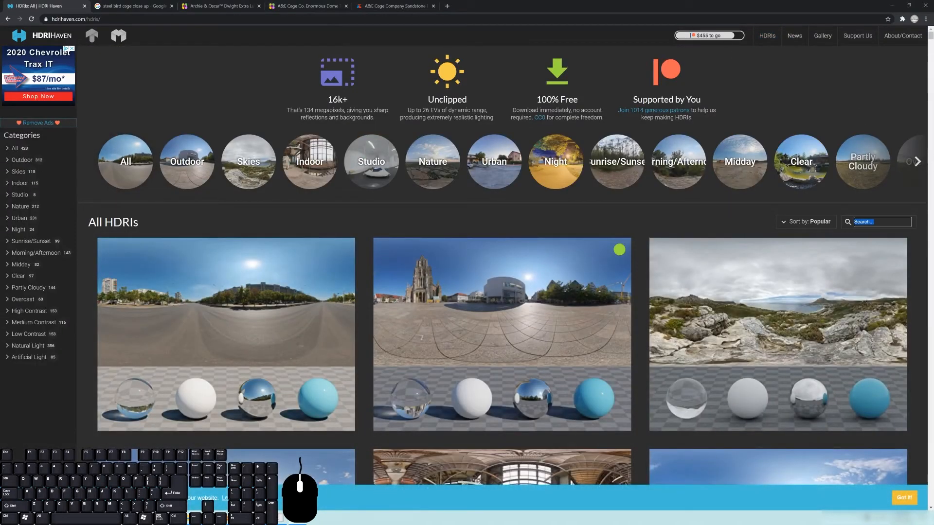
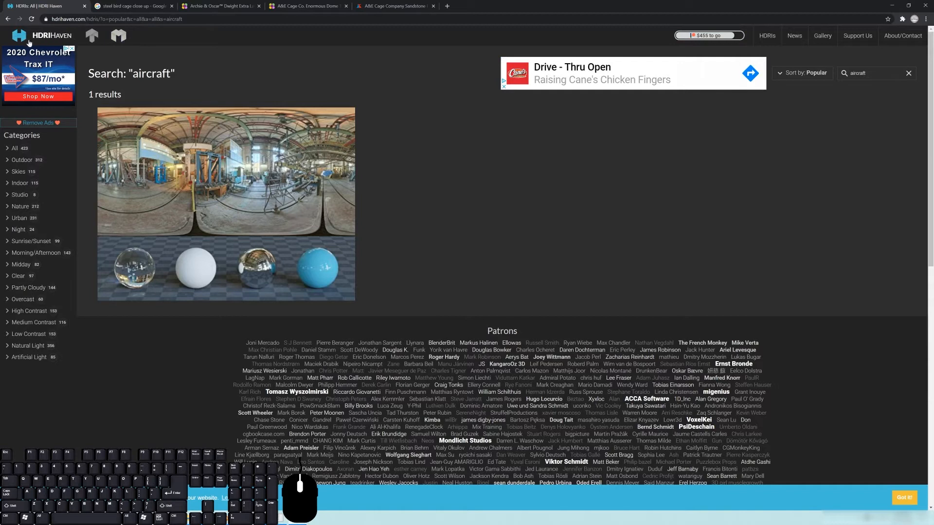
Step: Switch back to Blender and load aircraft_workshop_01_4k.hdr as the World's environment image
click(891, 6)
drag(369, 36, 355, 41)
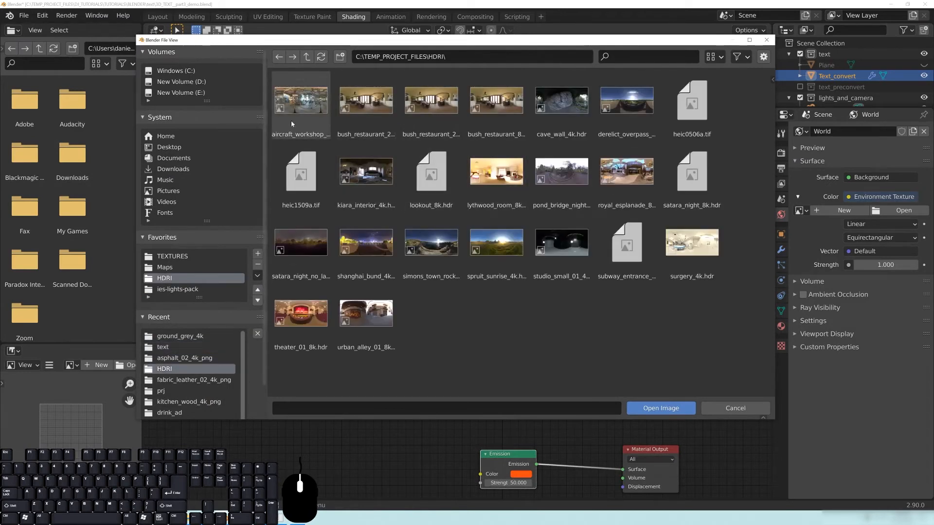
double_click(299, 110)
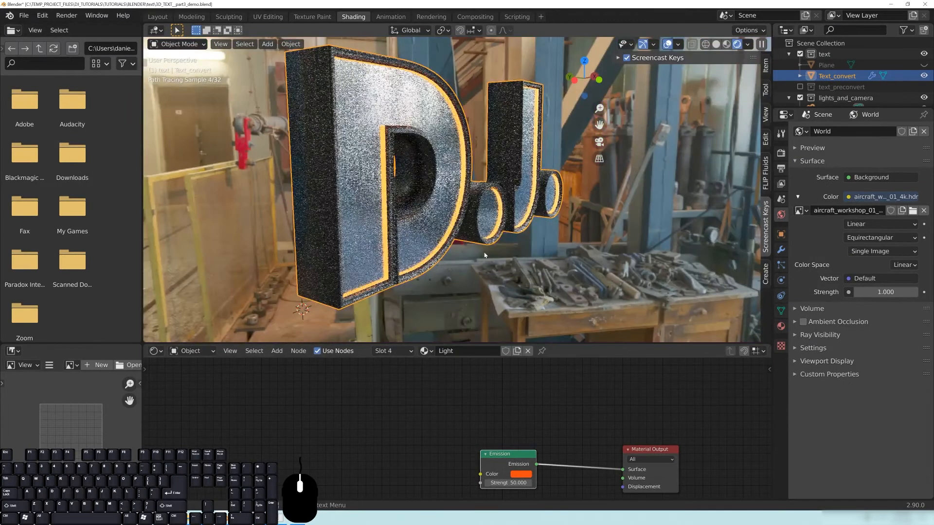
mouse_move(469, 261)
middle_down()
mouse_move(435, 256)
mouse_move(463, 254)
middle_up()
mouse_move(577, 250)
middle_down()
mouse_move(437, 250)
mouse_move(495, 230)
mouse_move(503, 236)
mouse_move(393, 203)
middle_up()
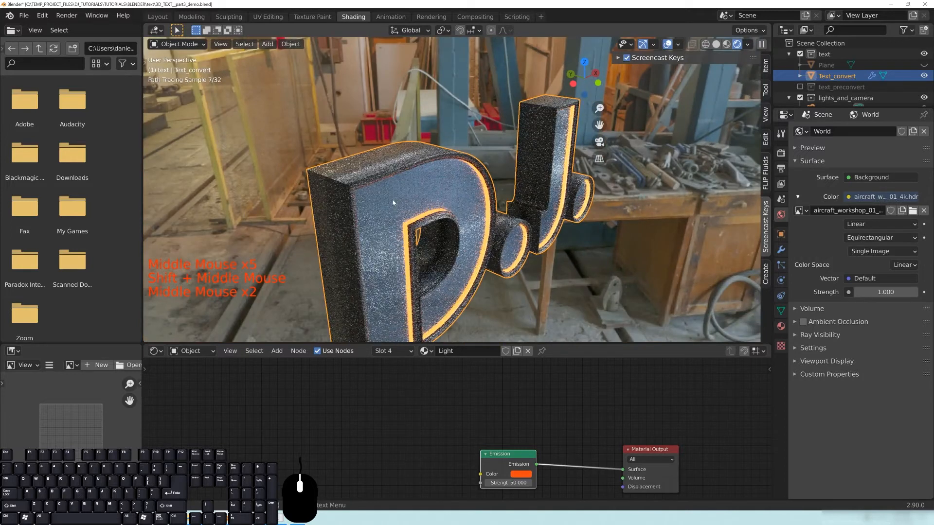
Step: Insert a ColorRamp between the Screen node and the Principled BSDF's Roughness in the Sides material, and save the file
click(781, 326)
click(814, 145)
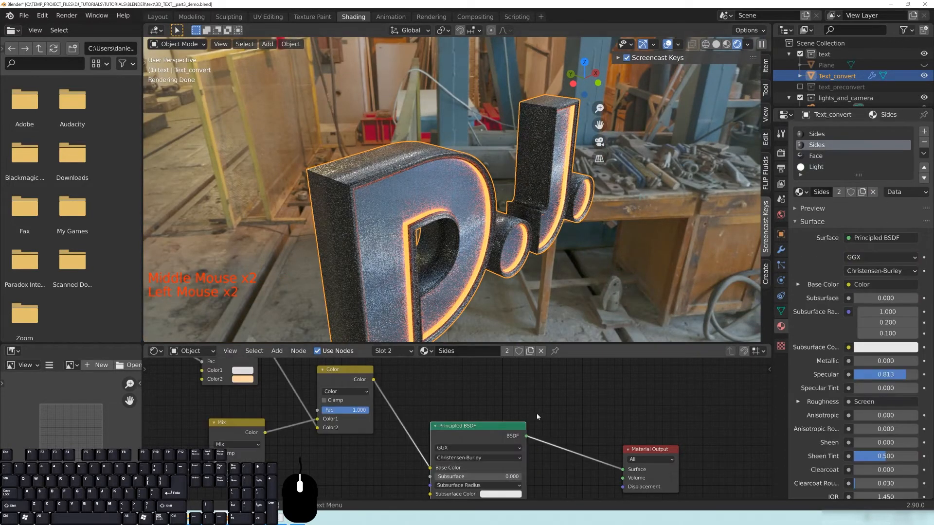
middle_drag(559, 428, 572, 436)
drag(541, 342, 542, 193)
middle_drag(429, 371, 473, 371)
middle_drag(364, 384, 336, 401)
middle_drag(566, 379, 508, 362)
drag(370, 370, 377, 370)
key(shift+a)
mouse_move(439, 399)
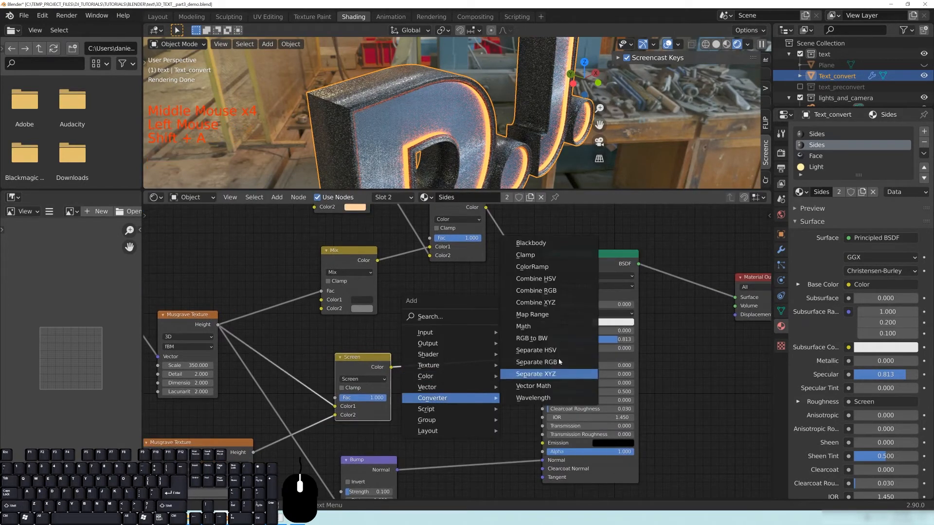
click(539, 267)
click(412, 335)
key(ctrl+s)
Step: Lighten the Sides roughness ColorRamp's black stop to a value of about 0.35, previewing the ramp through a temporary Viewer node
middle_drag(495, 349, 467, 335)
ctrl+shift+click(466, 336)
middle_drag(426, 160, 452, 136)
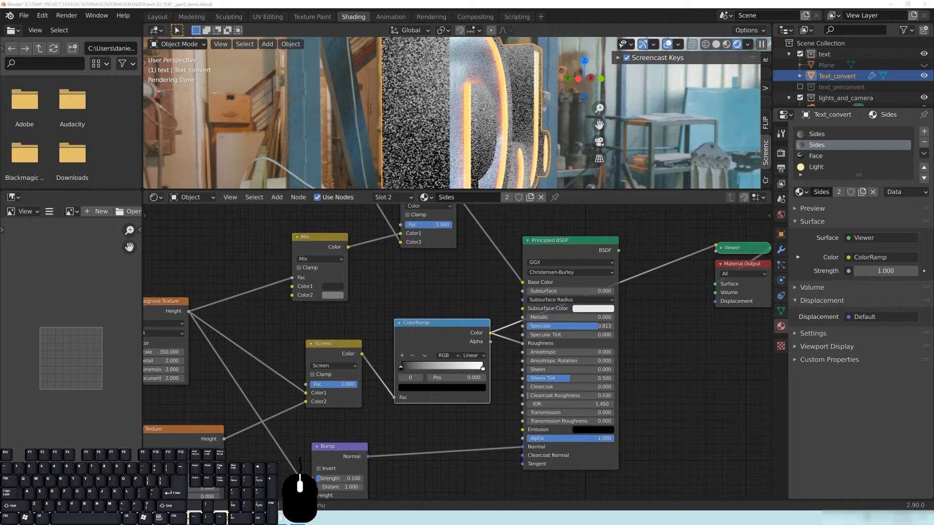
click(422, 388)
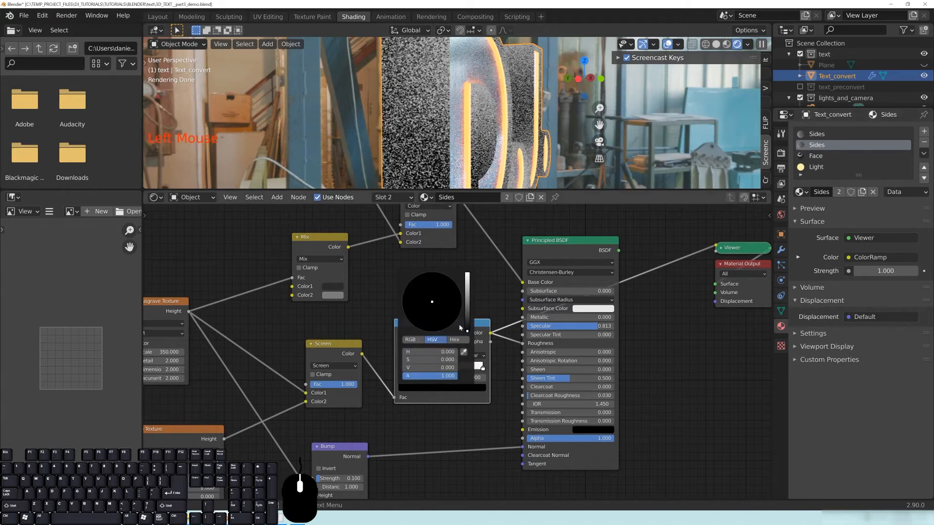
mouse_move(466, 330)
mouse_down()
mouse_move(467, 314)
mouse_move(469, 322)
mouse_up()
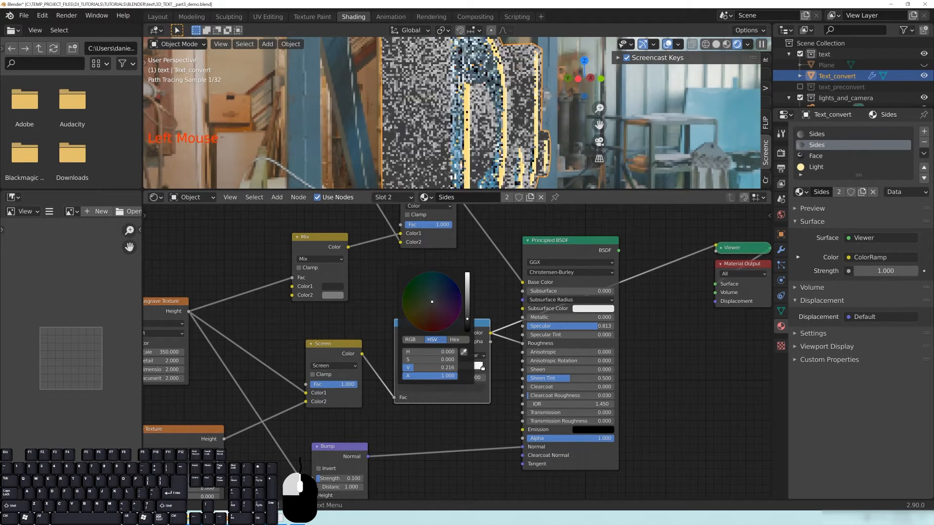
ctrl+shift+click(540, 282)
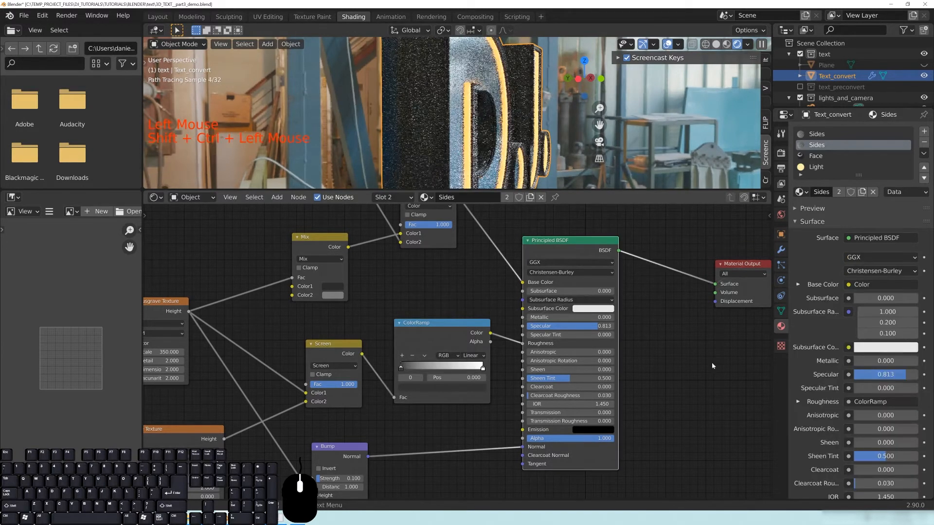
shift+middle_drag(495, 141, 457, 160)
click(440, 387)
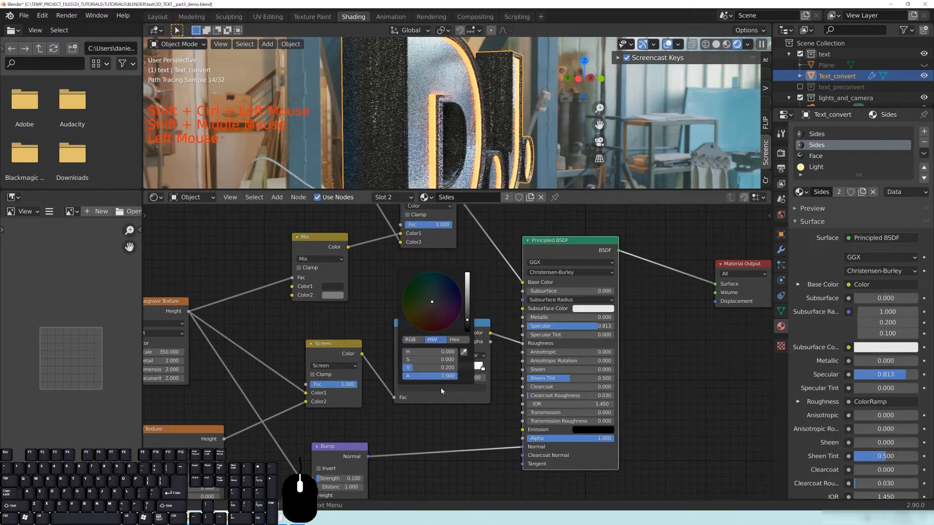
drag(472, 320, 467, 310)
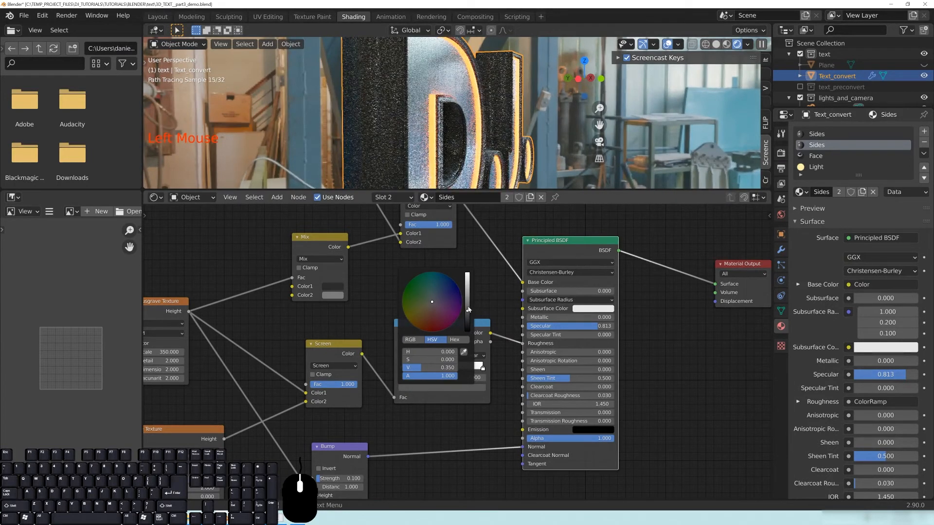
drag(467, 310, 467, 312)
click(479, 372)
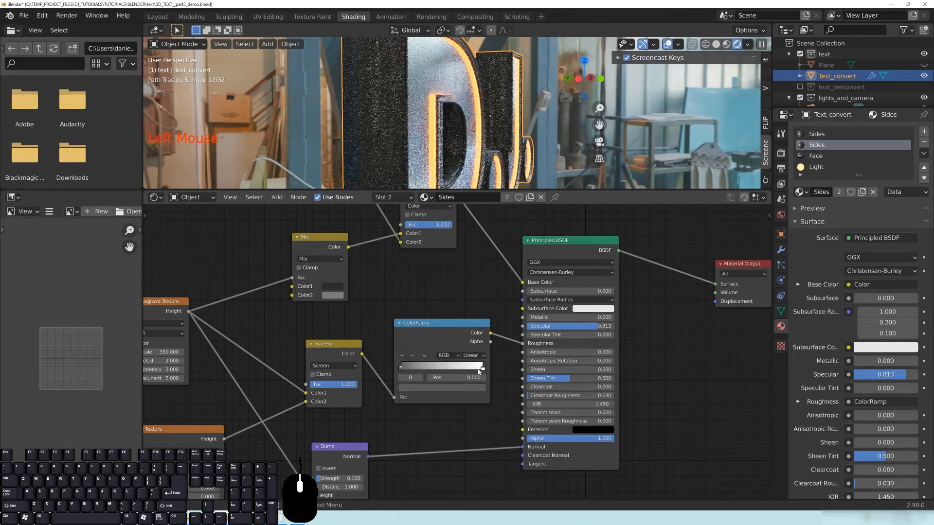
Step: Enlarge the 3D viewport, save the file and inspect the rendered text from the front and above
middle_drag(419, 389, 362, 426)
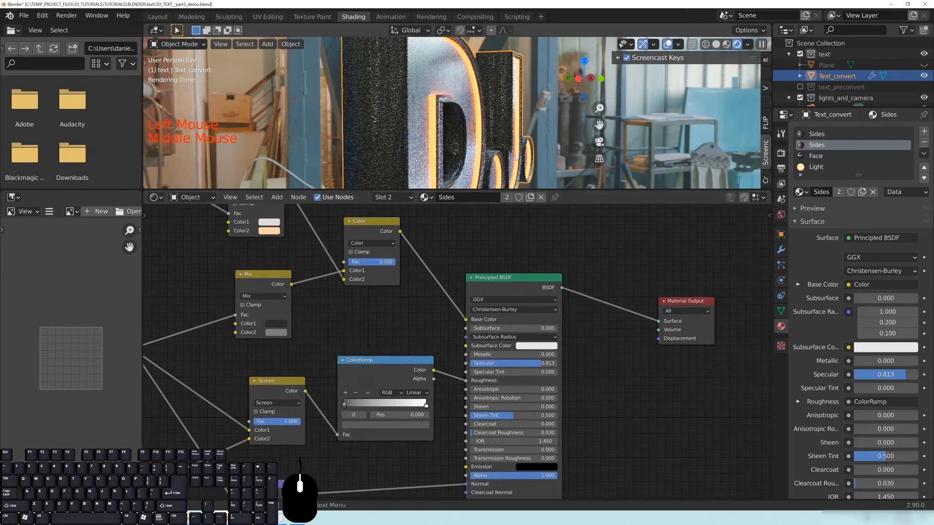
drag(421, 190, 422, 290)
middle_drag(419, 236, 473, 217)
key(ctrl+s)
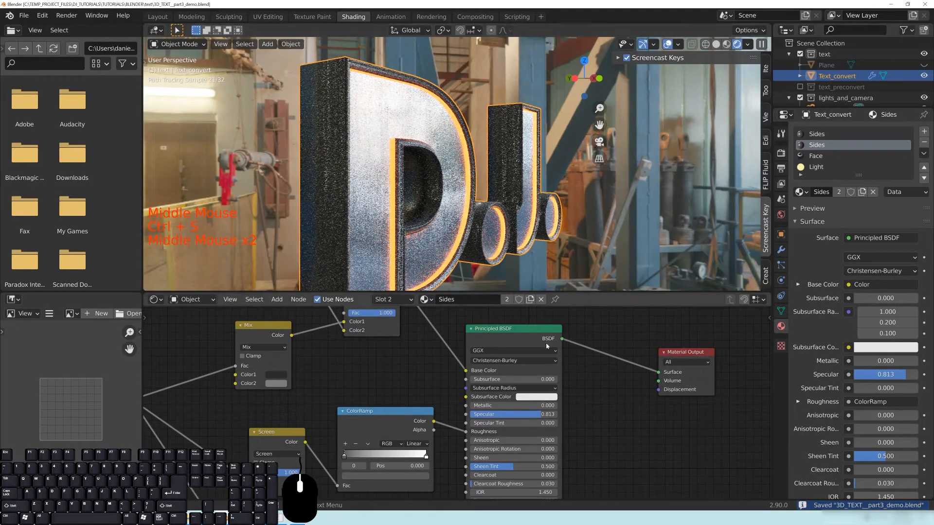
middle_drag(422, 240, 408, 161)
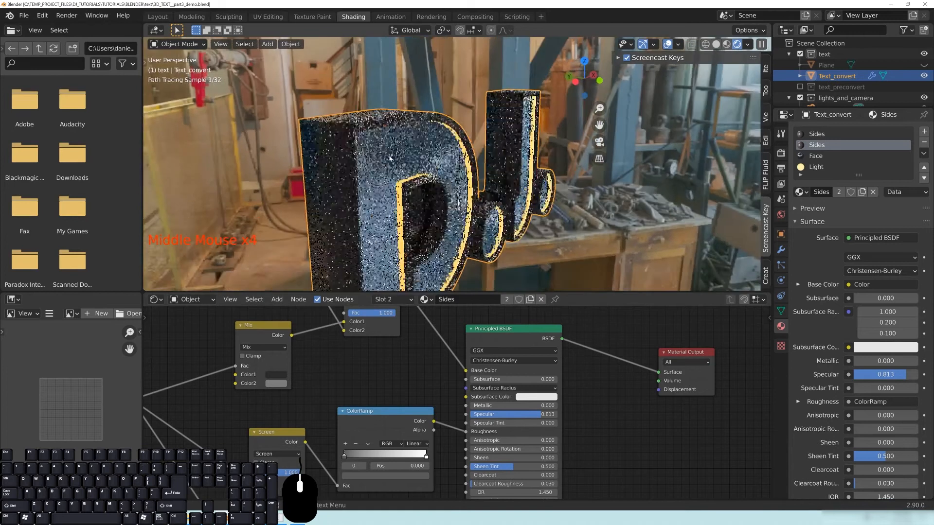
Step: Set the Sides material's Principled BSDF distribution to Multiscatter GGX, comparing it with GGX on the text's sides
drag(515, 333, 536, 334)
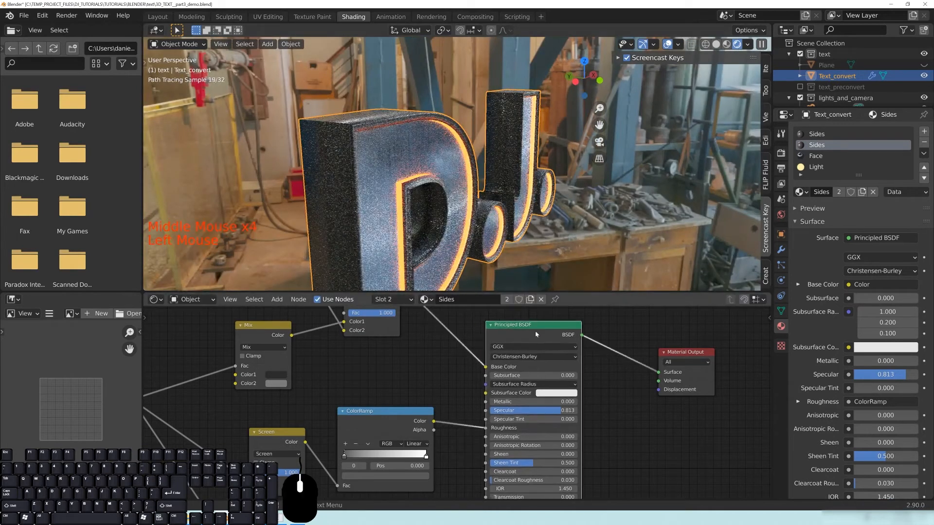
click(499, 347)
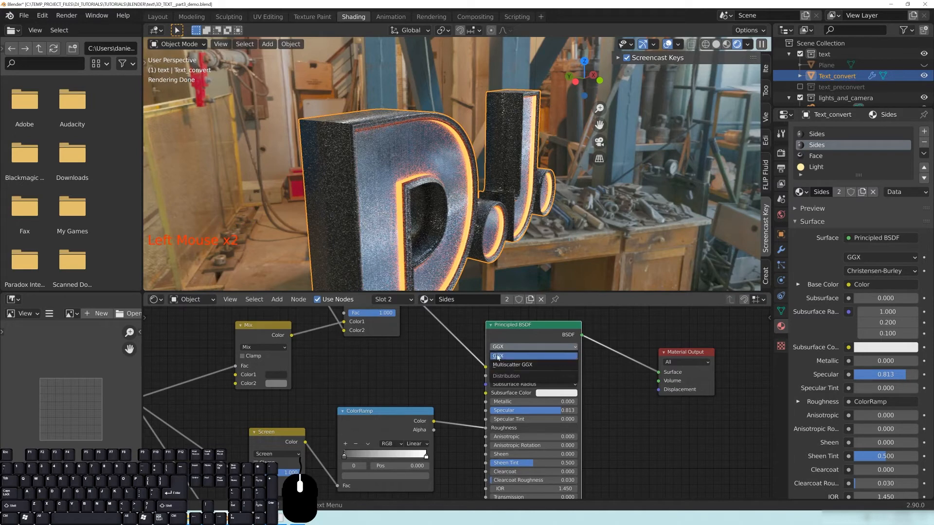
click(499, 357)
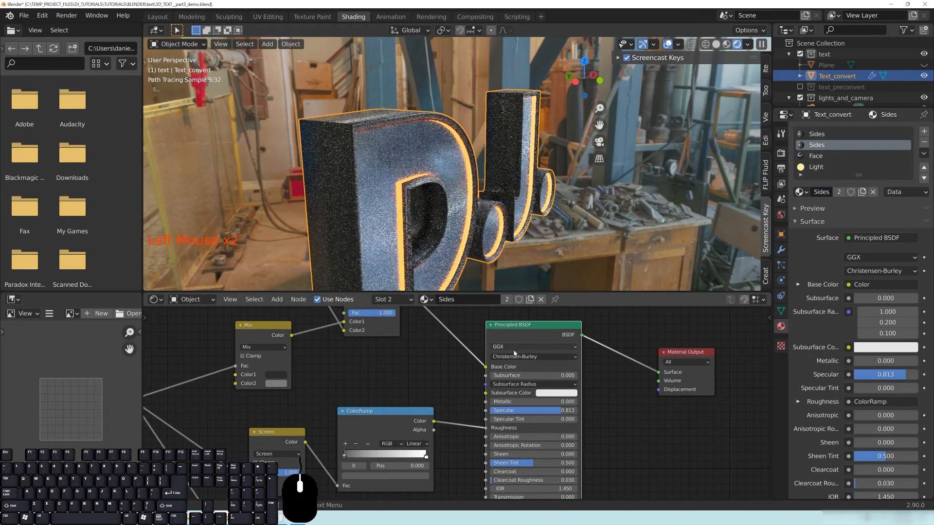
middle_drag(547, 211, 470, 202)
shift+middle_drag(591, 209, 463, 197)
scroll(517, 203, up, 2)
scroll(491, 201, down, 1)
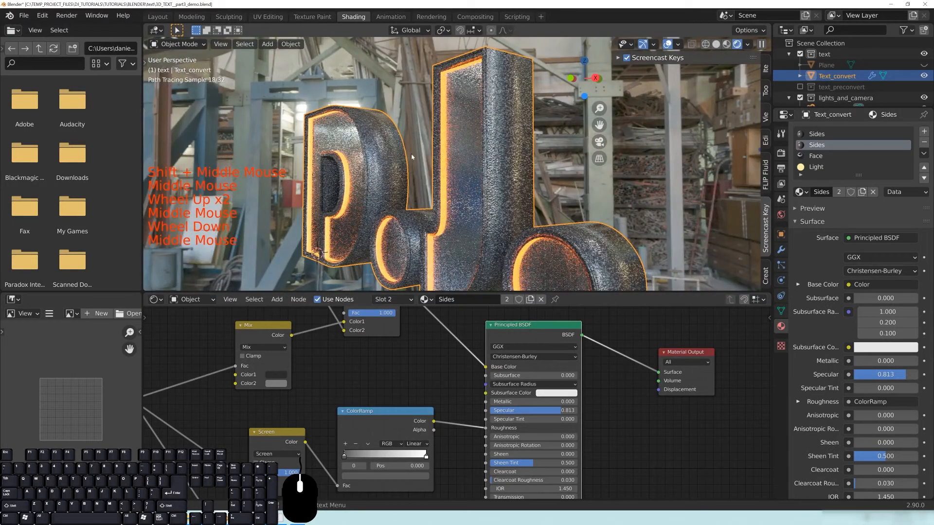
middle_drag(420, 167, 461, 173)
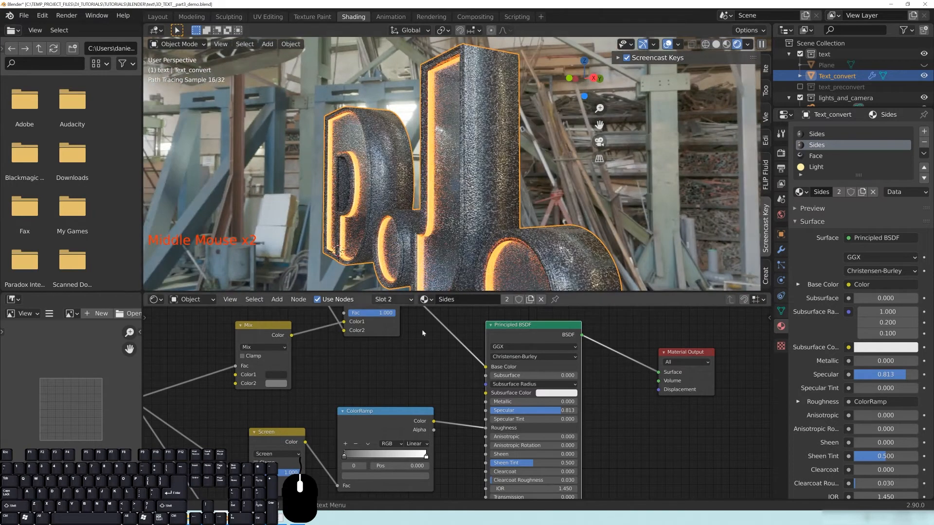
click(507, 348)
click(509, 368)
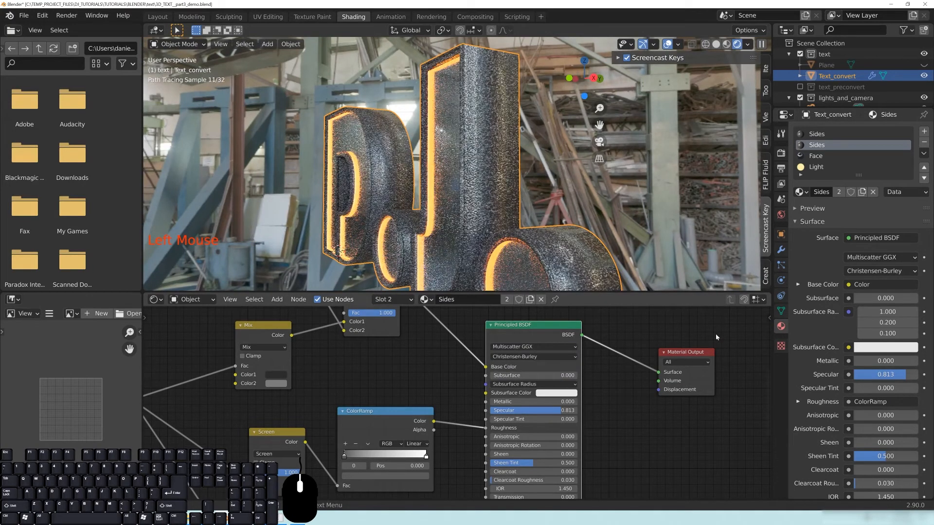
middle_drag(551, 189, 615, 173)
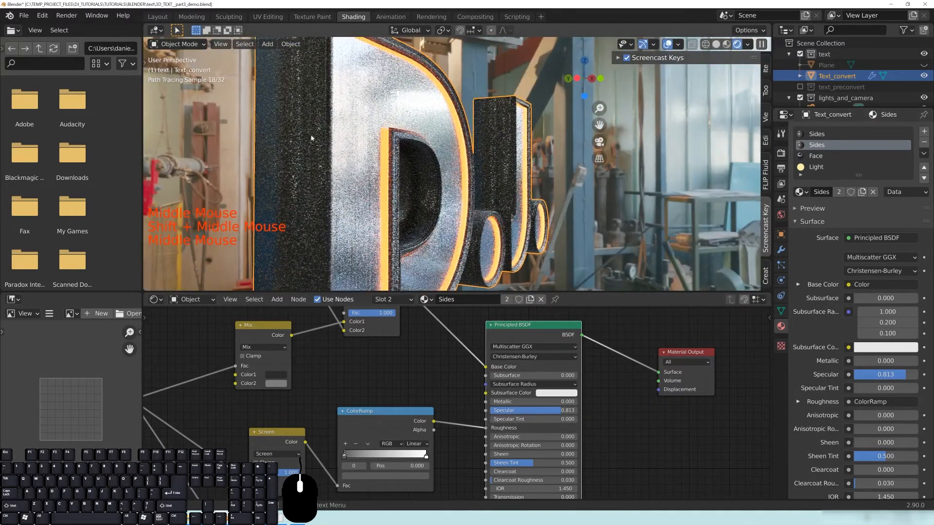
Step: Set the Face material's Principled BSDF distribution to Multiscatter GGX
click(816, 156)
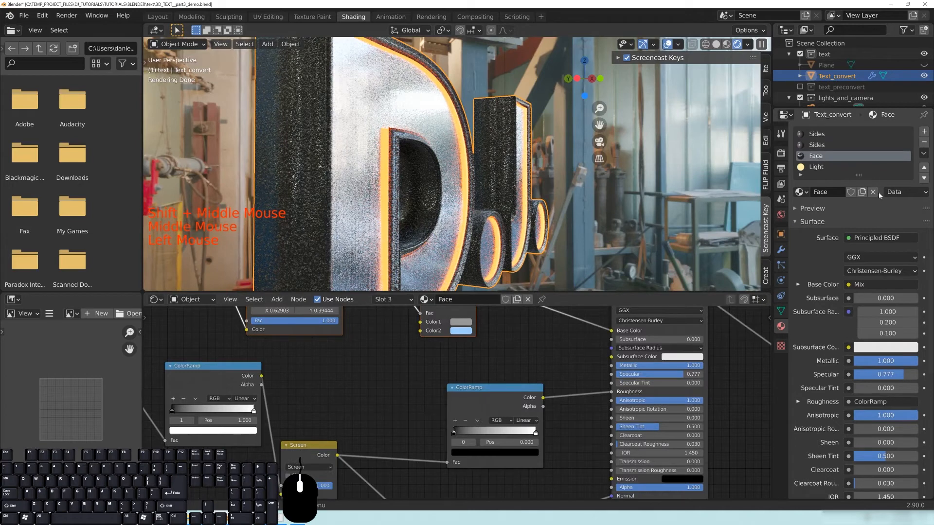
click(548, 349)
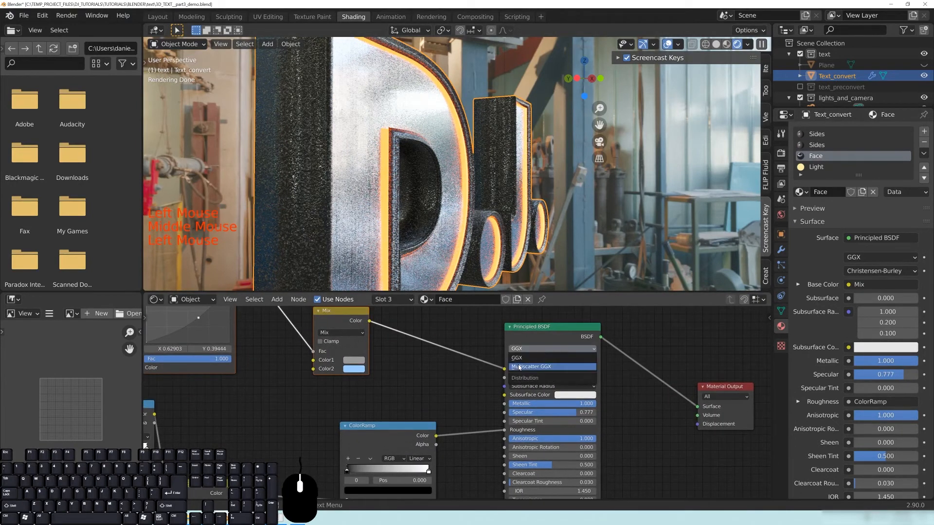
click(535, 368)
middle_drag(412, 197, 443, 143)
scroll(425, 201, down, 1)
Step: Try the Face roughness ColorRamp's black stop at position 0.256, and return it to 0
middle_drag(446, 410, 441, 383)
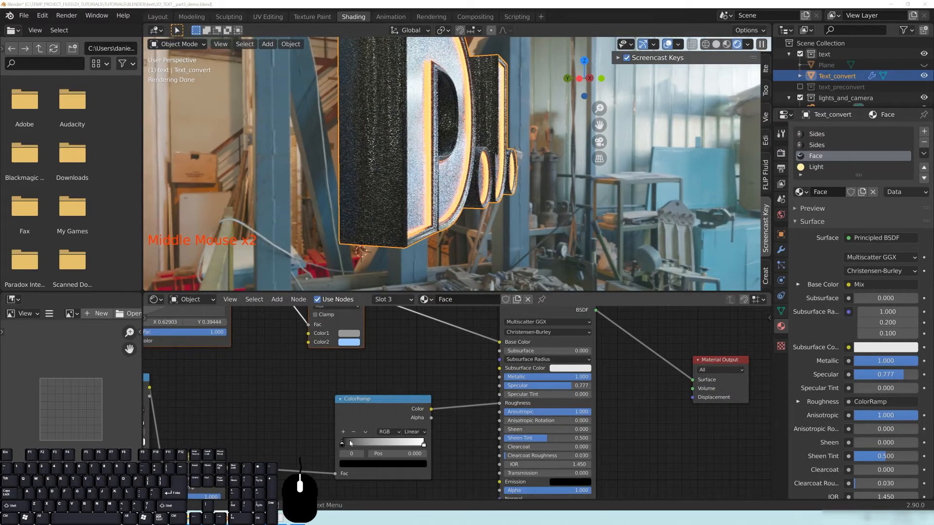
drag(350, 444, 362, 443)
shift+middle_drag(505, 241, 508, 220)
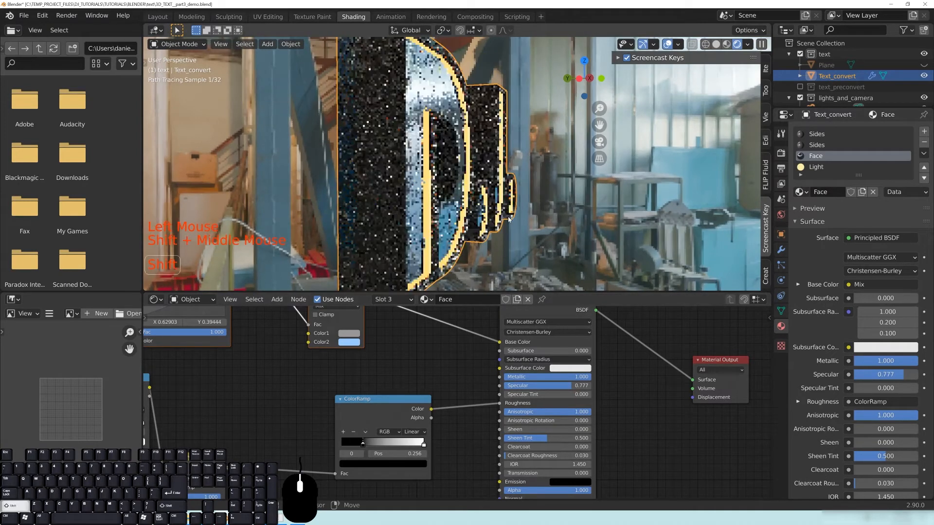
drag(362, 443, 323, 443)
middle_drag(521, 212, 416, 173)
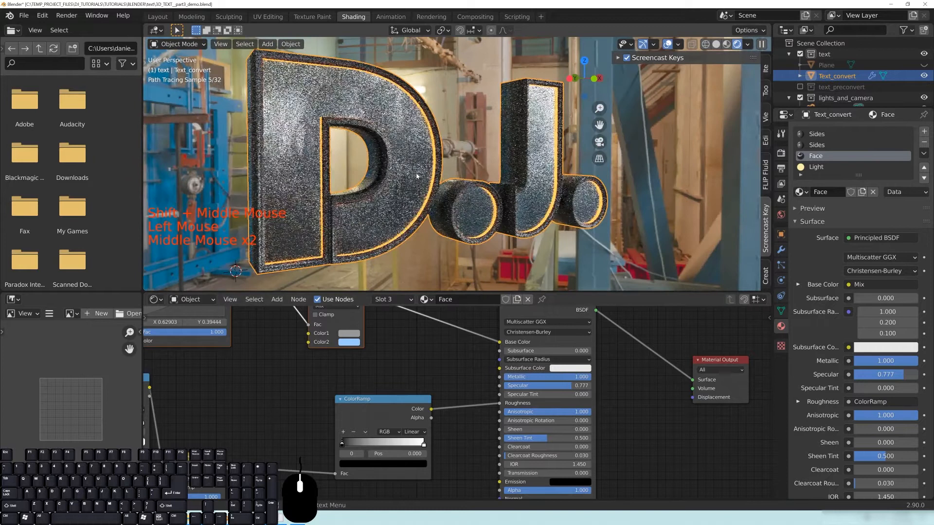
Step: Unhide the ground Plane under the text in the viewport and save the file
key(ctrl+s)
middle_drag(373, 163, 553, 151)
scroll(553, 151, down, 2)
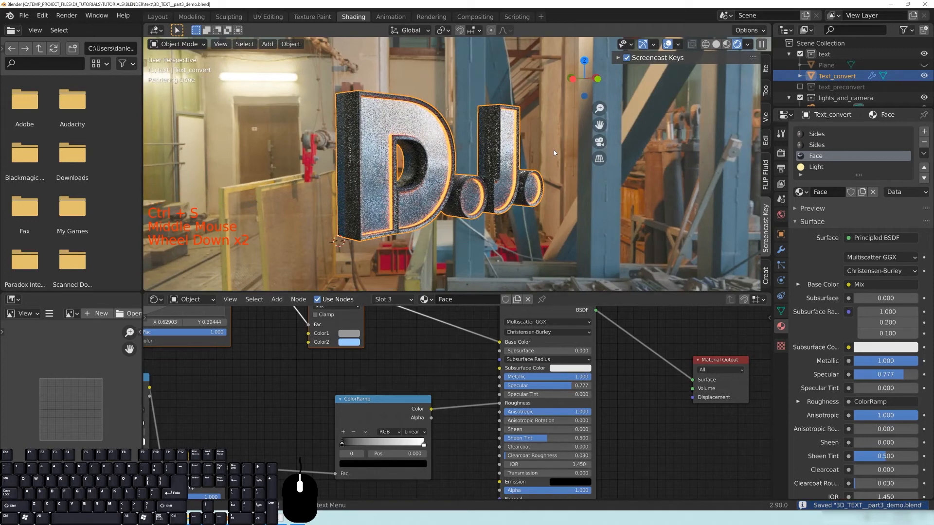
click(923, 64)
key(ctrl+s)
middle_drag(535, 209, 482, 209)
scroll(476, 218, up, 2)
key(ctrl+s)
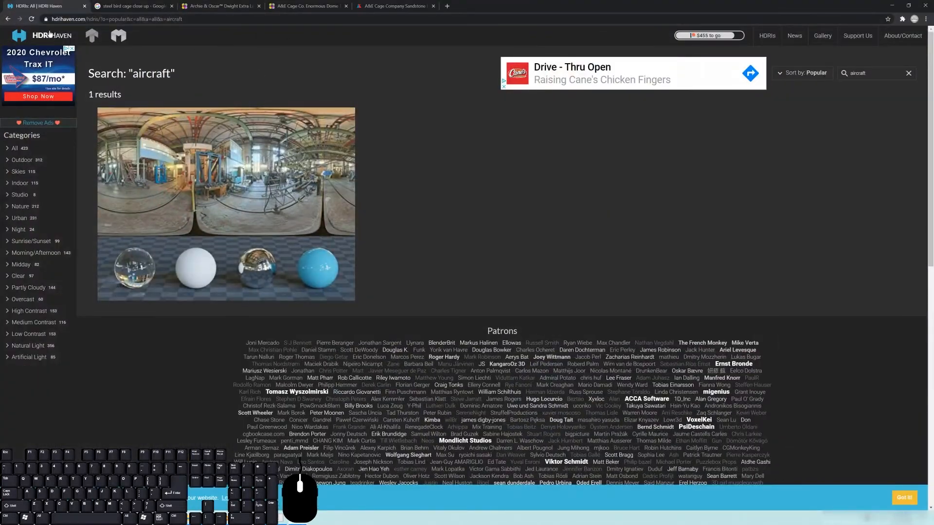
Step: Find the asphalt_02 texture on Texture Haven by searching its texture library for "asphalt" in the web browser
click(95, 35)
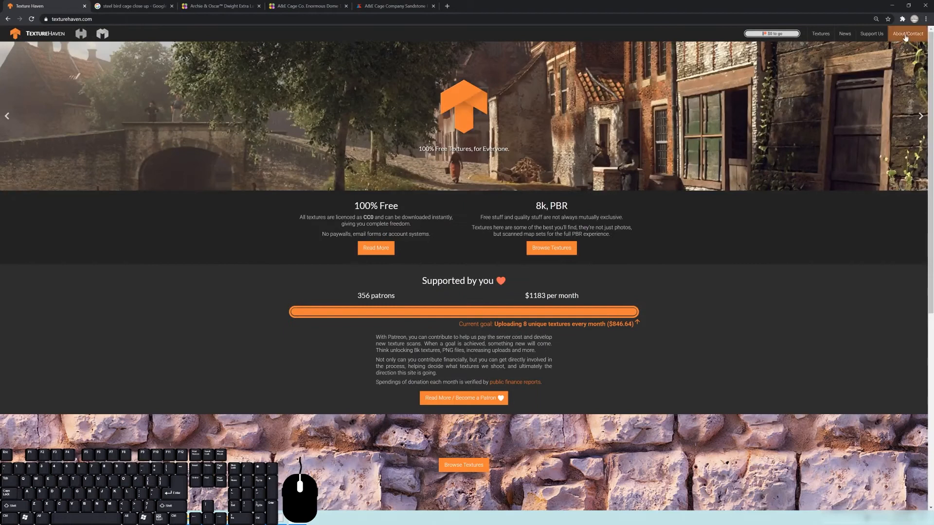
click(820, 34)
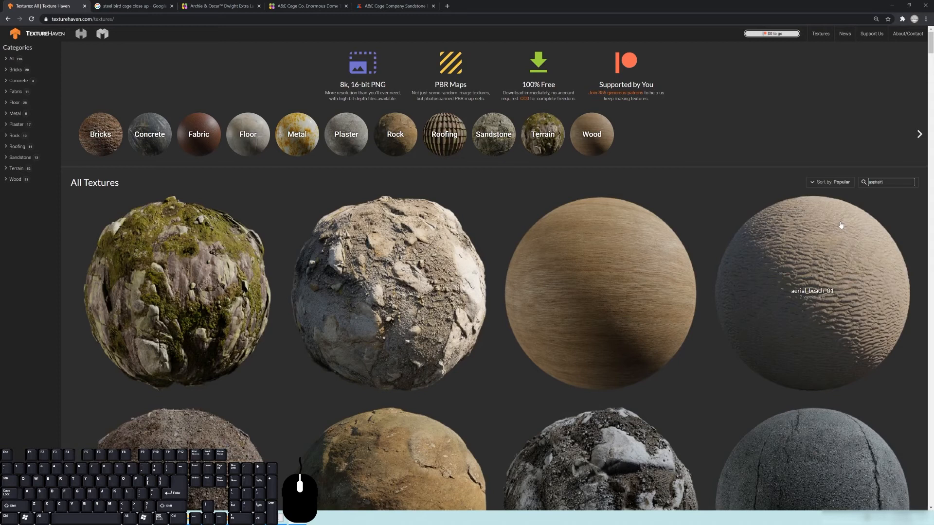
key(Return)
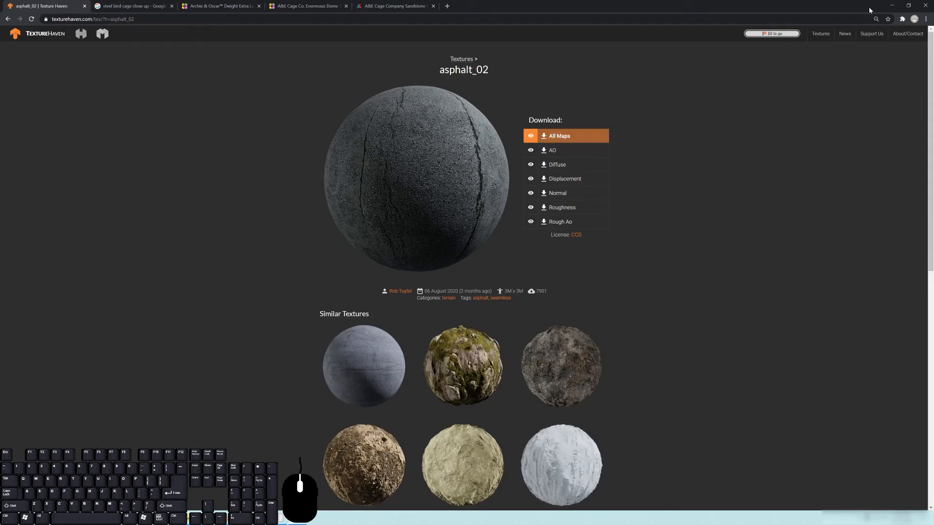
Step: Switch back to Blender, set the viewport to Solid shading and save the file
click(891, 5)
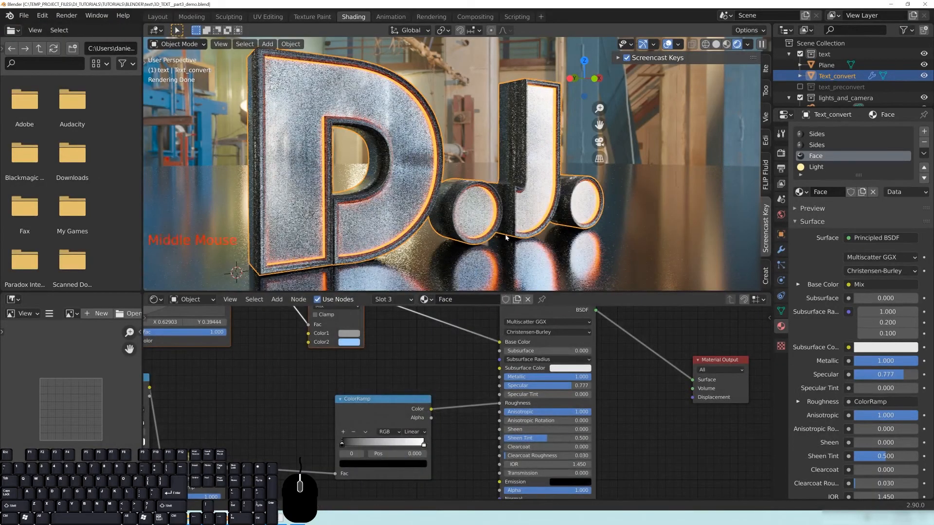
middle_drag(476, 230, 482, 214)
key(z)
scroll(603, 237, down, 4)
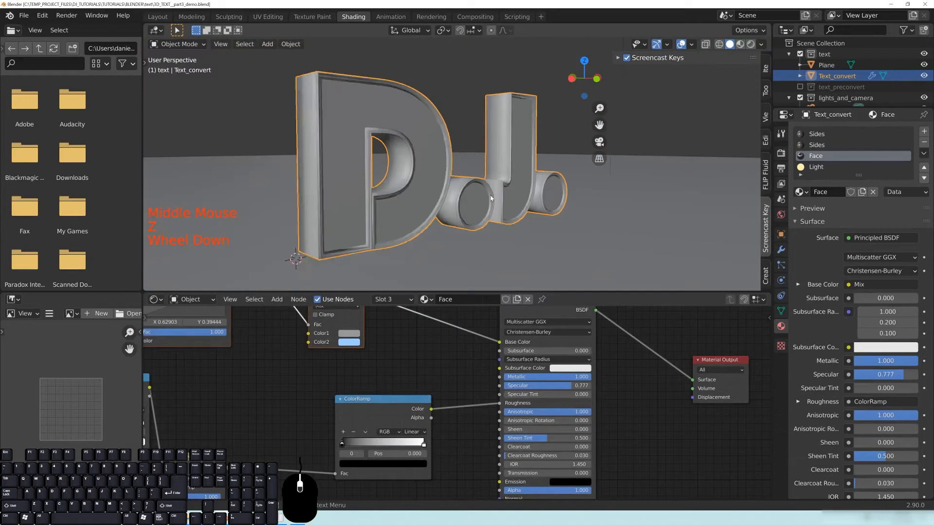
key(ctrl+s)
shift+middle_drag(583, 236, 525, 231)
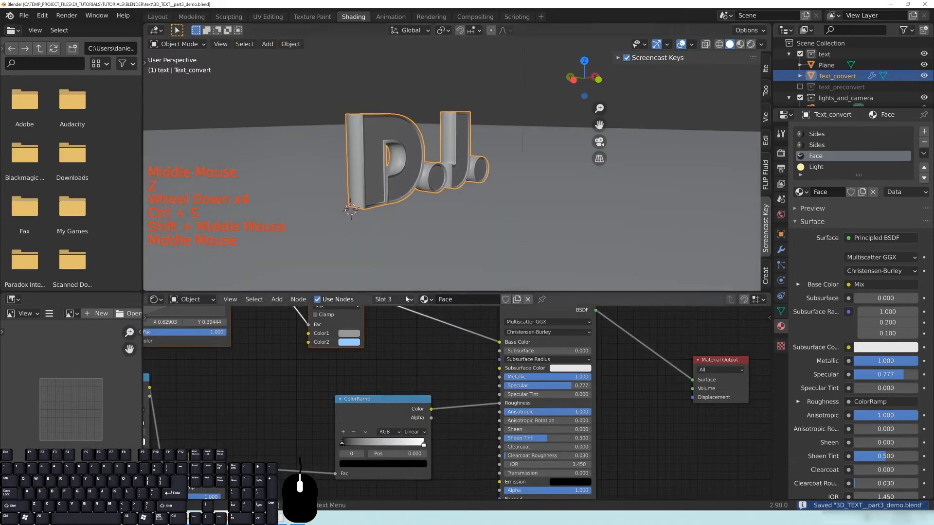
Step: Enlarge the node editor, select the ground Plane to show its material nodes, and move its Material Output node away from the Principled BSDF
drag(406, 292, 418, 245)
scroll(511, 180, down, 4)
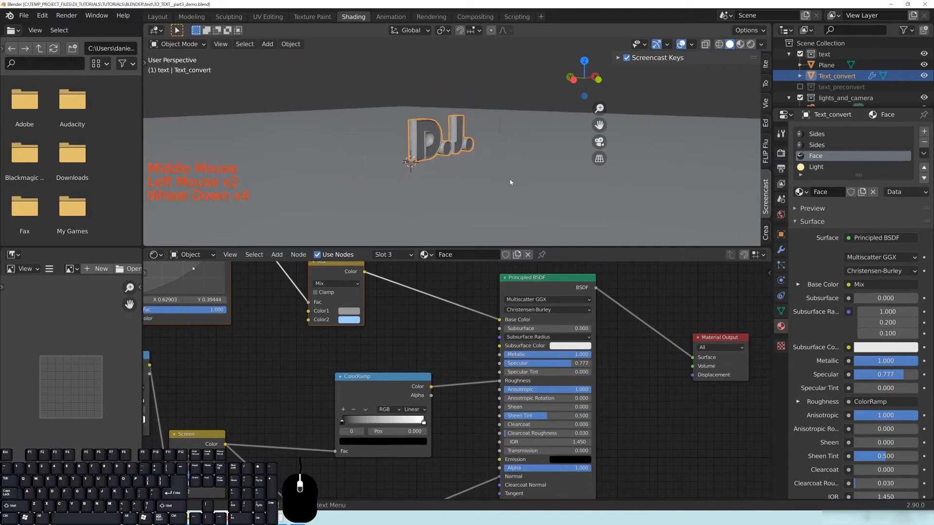
middle_drag(511, 180, 502, 212)
click(529, 185)
middle_drag(527, 307, 484, 272)
drag(523, 308, 566, 367)
click(411, 315)
middle_drag(518, 373, 553, 350)
scroll(540, 365, down, 4)
middle_drag(466, 194, 527, 152)
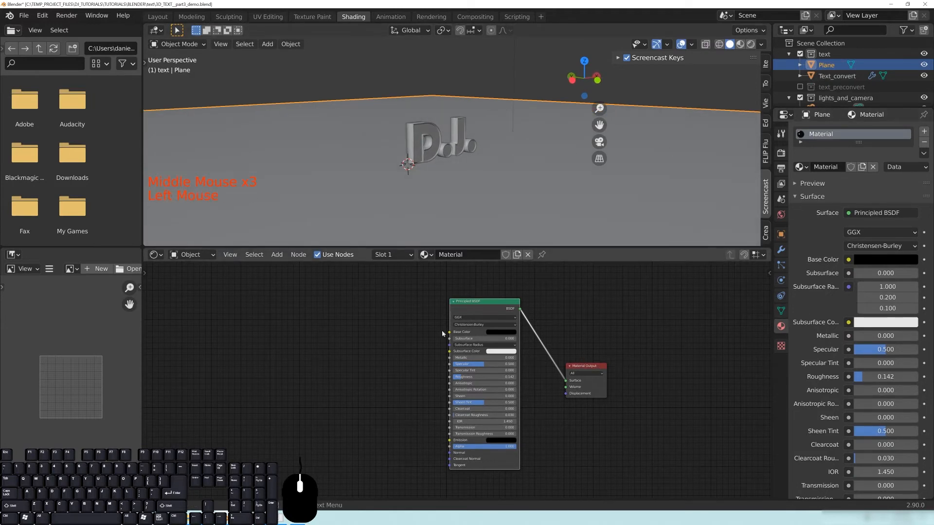
Step: Load all maps from the TEXTURES folder's asphalt_02_4k_png set into the ground's Principled BSDF using Principled Texture Setup
scroll(576, 366, up, 3)
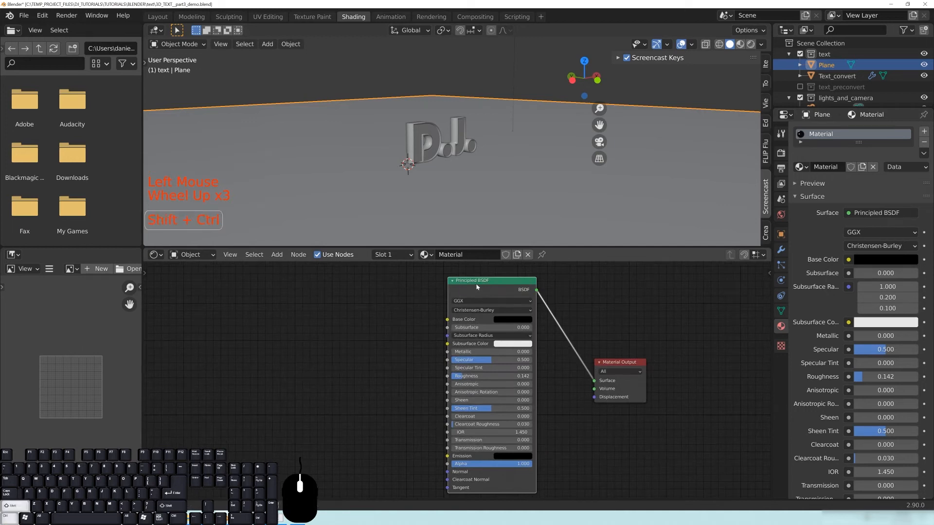
key(ctrl+shift+t)
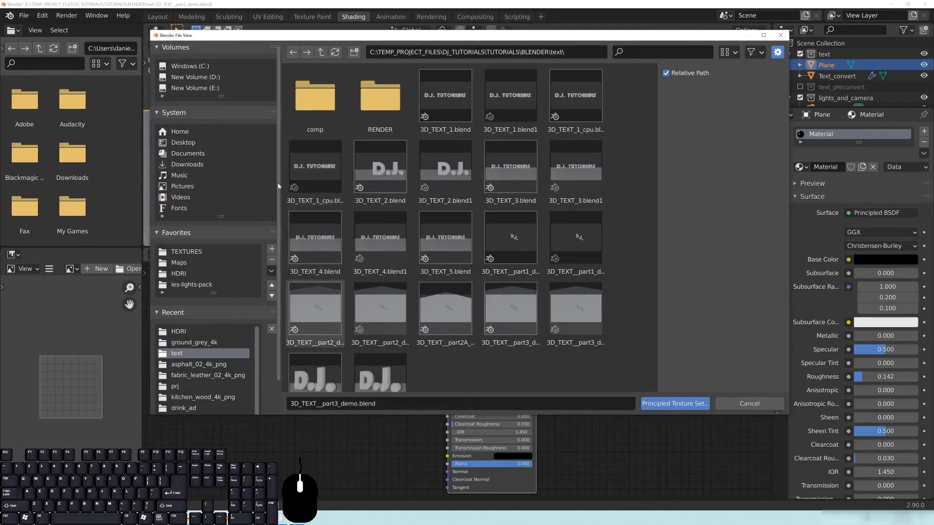
click(185, 253)
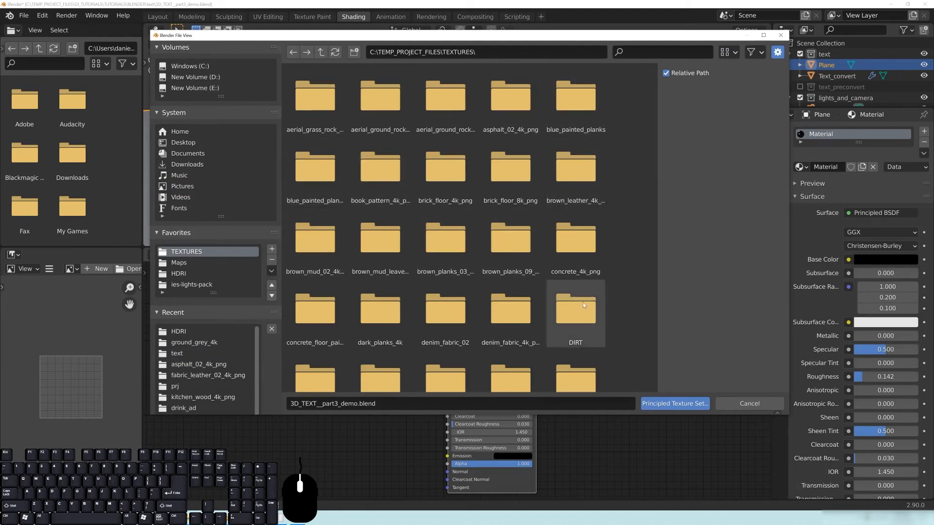
scroll(578, 302, down, 3)
scroll(545, 287, up, 3)
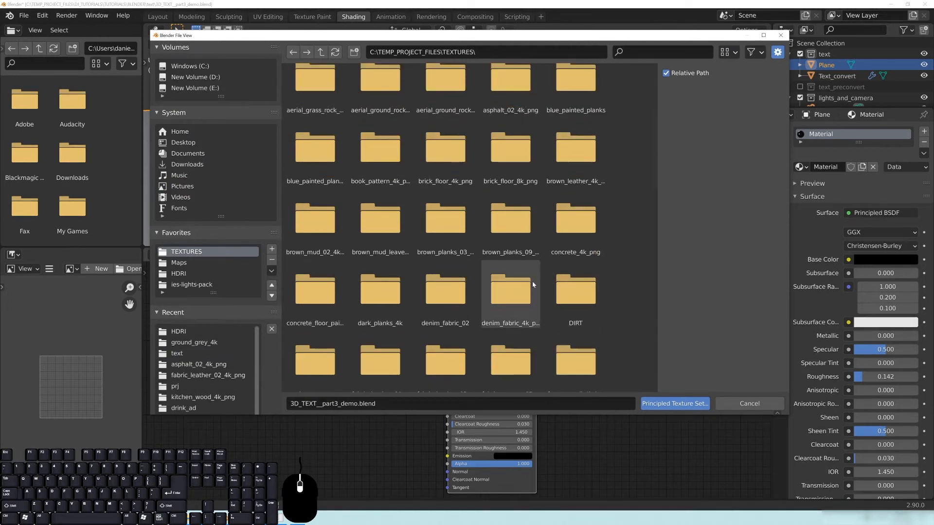
double_click(508, 105)
drag(308, 265, 589, 152)
key(a)
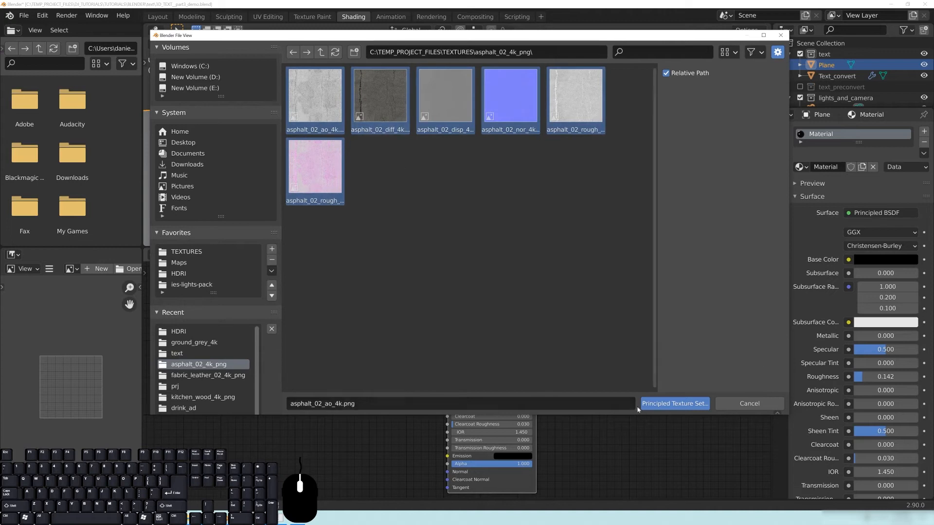
click(682, 407)
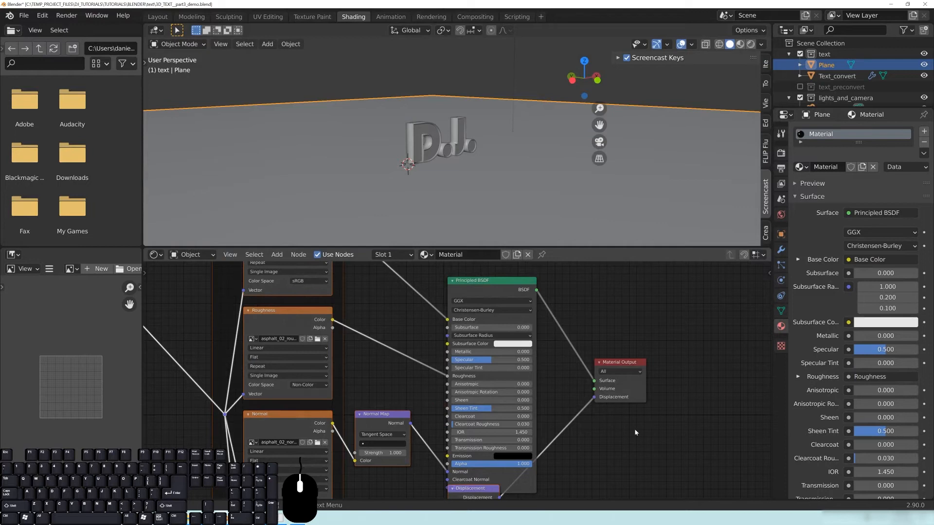
Step: Save the file and switch the viewport to Rendered shading to preview the asphalt ground around the text
middle_drag(634, 428, 621, 400)
ctrl+middle_drag(443, 171, 442, 162)
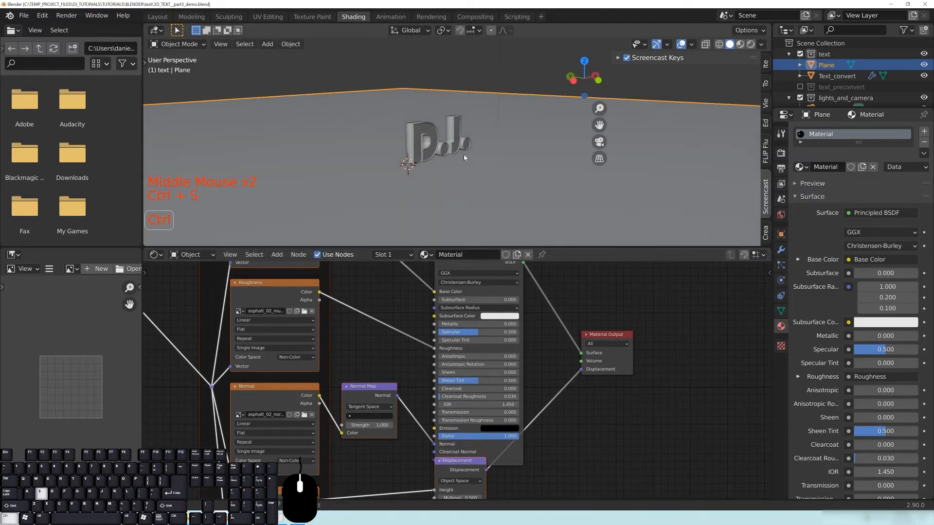
key(ctrl+s)
scroll(463, 157, up, 4)
key(z)
click(468, 99)
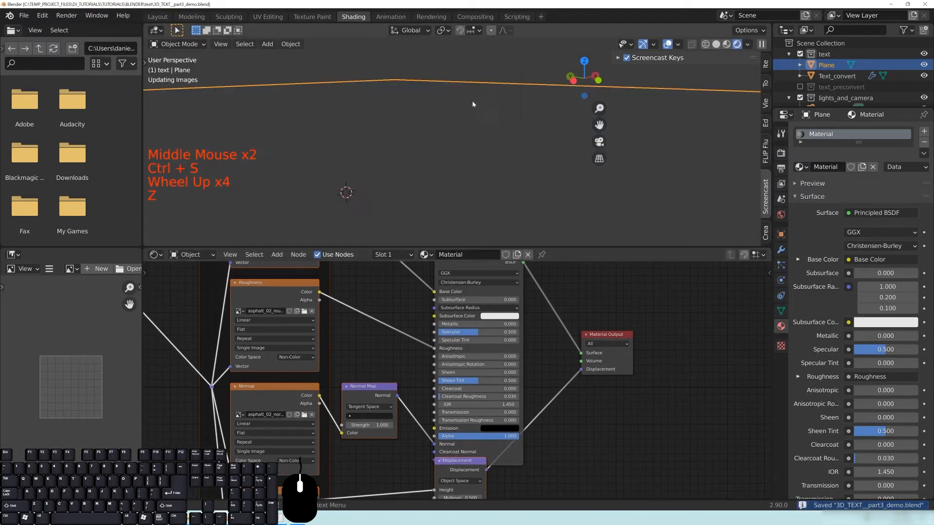
middle_drag(484, 174, 443, 201)
scroll(460, 167, down, 5)
scroll(443, 201, up, 2)
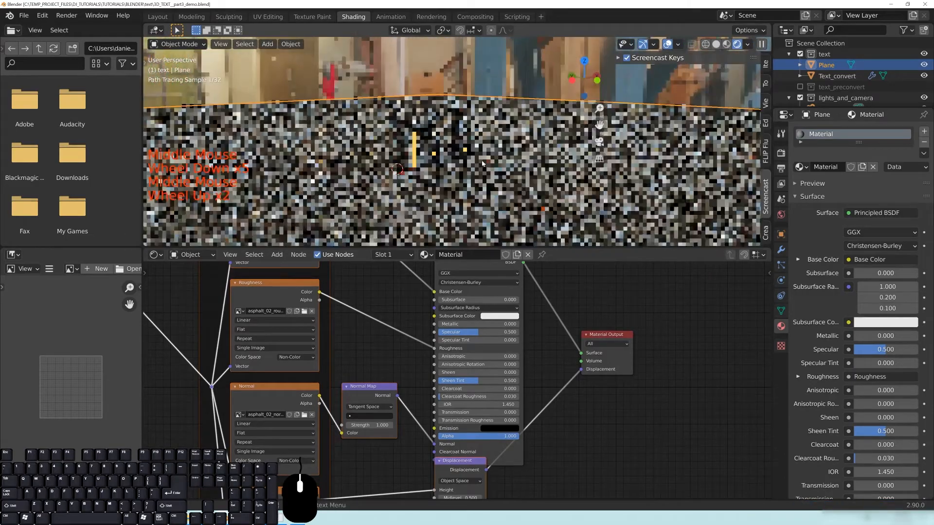
Step: Reselect the ground Plane and set its Mapping node's scale to 10 on X, Y and Z
key(alt+a)
scroll(443, 201, down, 14)
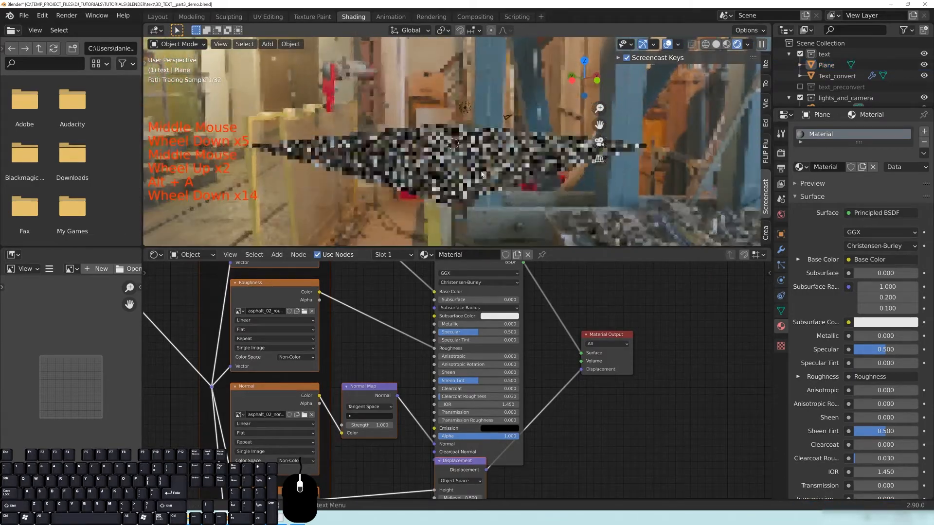
scroll(474, 173, up, 3)
scroll(451, 191, up, 13)
click(508, 207)
middle_drag(361, 447, 462, 374)
middle_drag(241, 359, 481, 478)
click(477, 436)
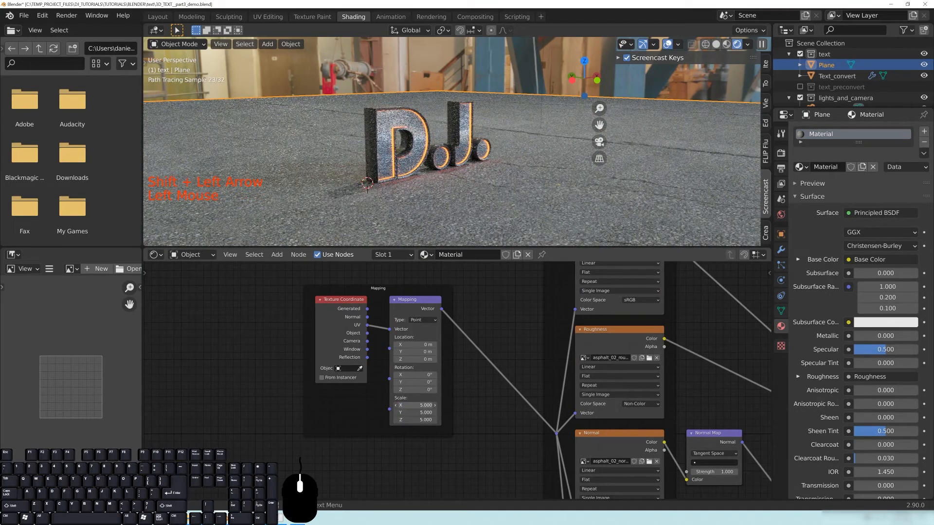
key(Return)
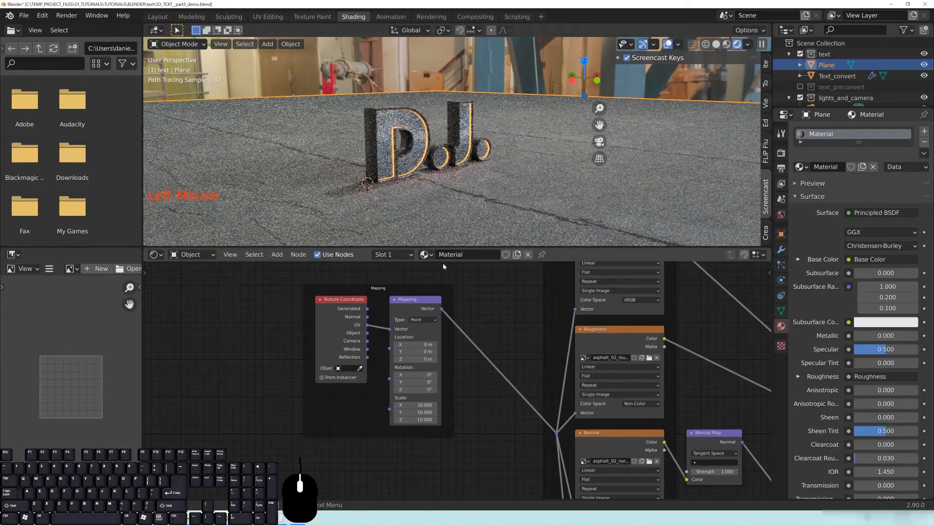
Step: Hide the viewport overlays around a closer view of the text and enlarge the 3D viewport over the node editor
middle_drag(510, 190, 488, 190)
scroll(488, 189, up, 2)
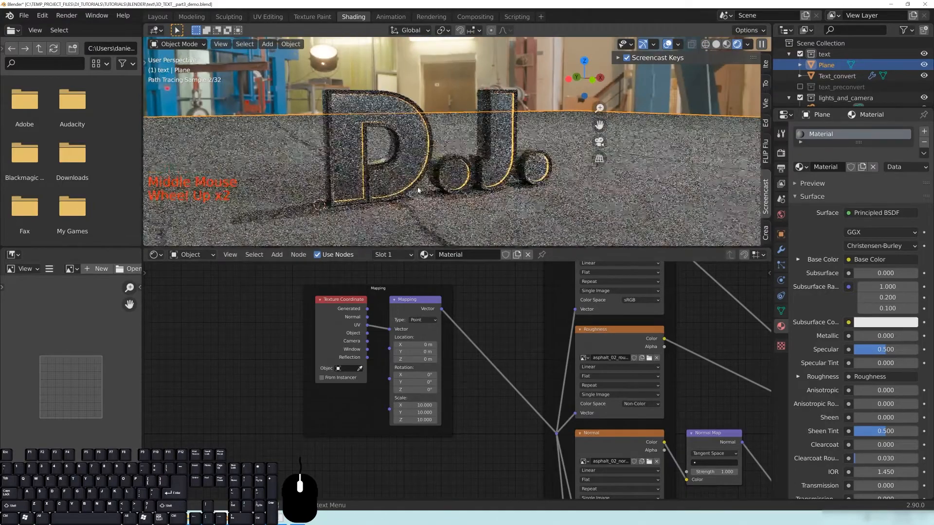
middle_drag(453, 241, 458, 198)
click(501, 170)
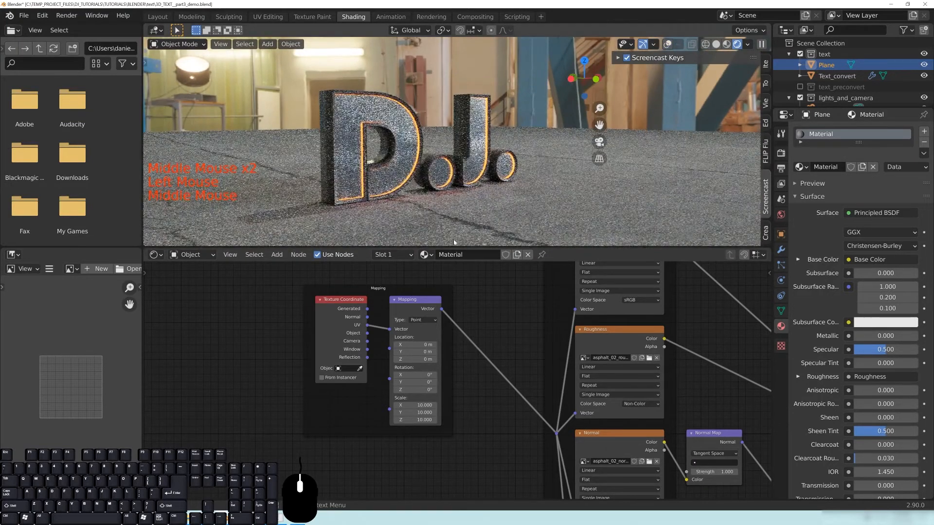
drag(459, 248, 463, 295)
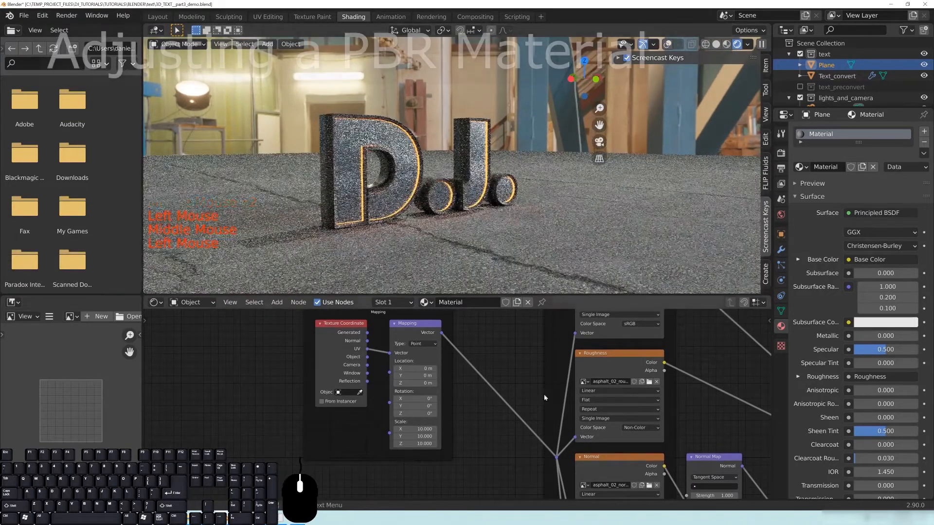
Step: Spread out the ground material's Material Output, Displacement and Principled BSDF nodes away from the texture nodes, and save the file
middle_drag(769, 374, 479, 344)
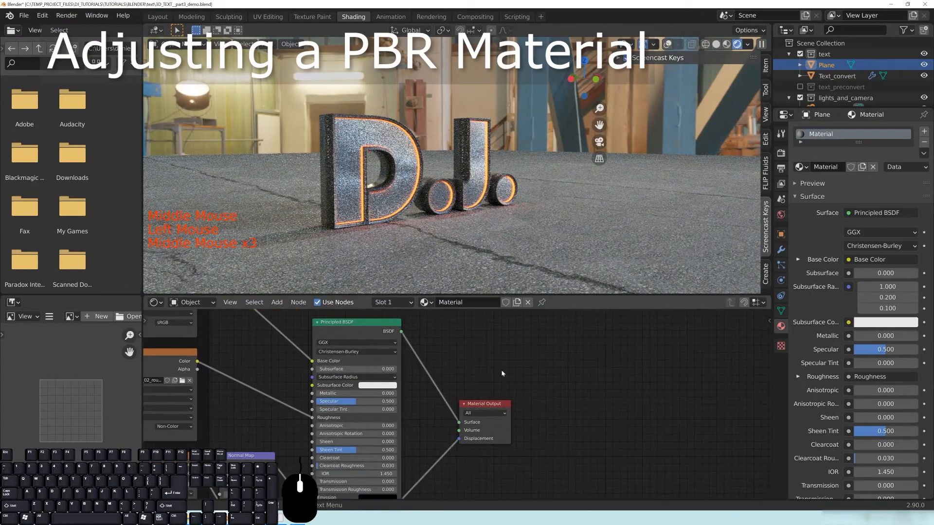
drag(506, 405, 720, 420)
middle_drag(562, 438, 562, 302)
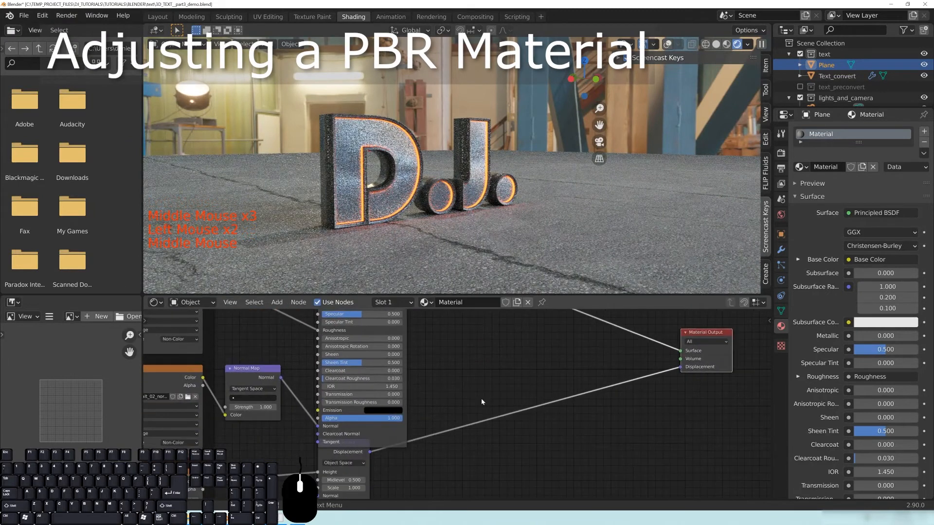
middle_drag(406, 392, 431, 383)
drag(366, 394, 617, 426)
middle_drag(492, 376, 448, 456)
drag(340, 316, 464, 342)
middle_drag(174, 355, 383, 369)
middle_drag(372, 223, 475, 209)
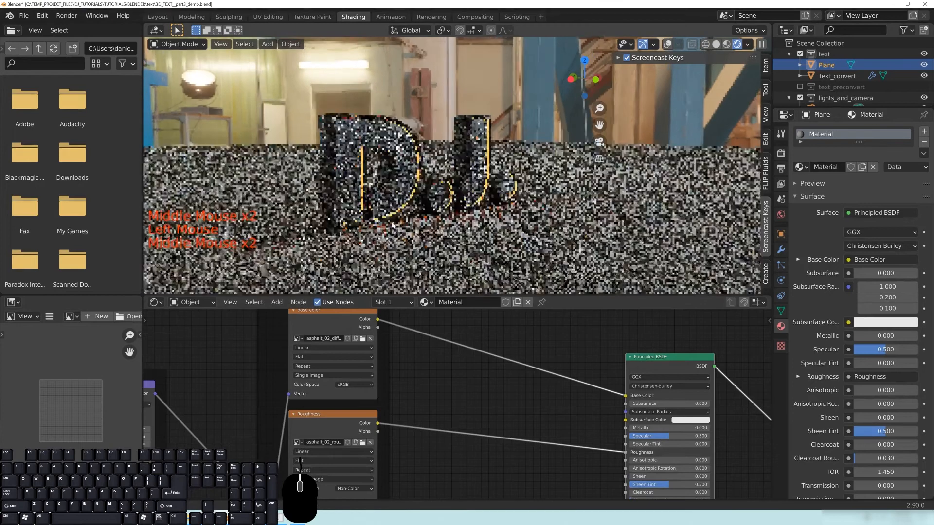
key(ctrl+s)
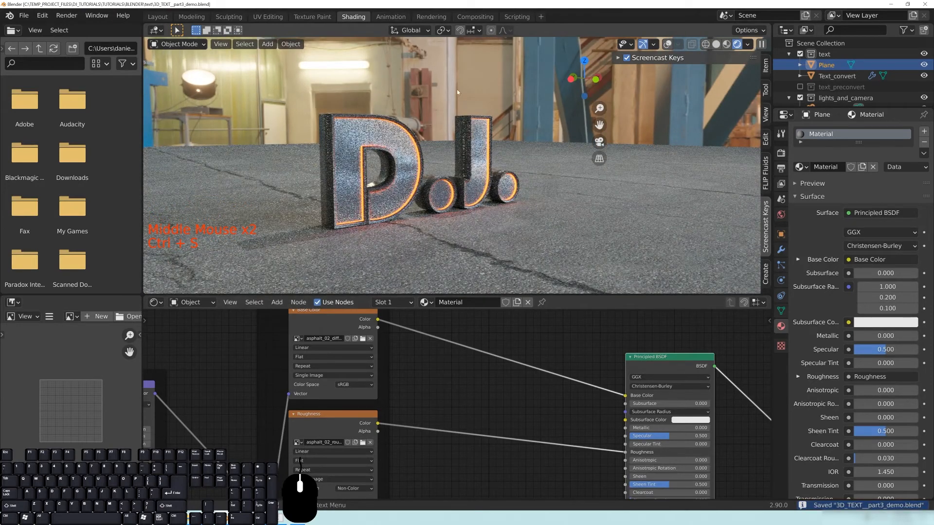
Step: Enable Transparent in the render's Film settings to hide the HDRI background, and save the file
middle_drag(434, 152, 413, 193)
scroll(419, 156, up, 2)
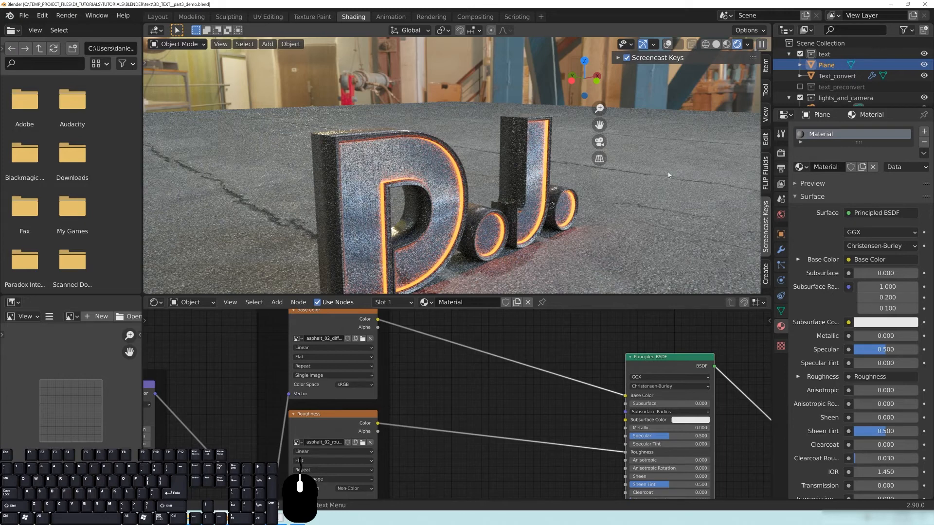
middle_drag(668, 175, 781, 216)
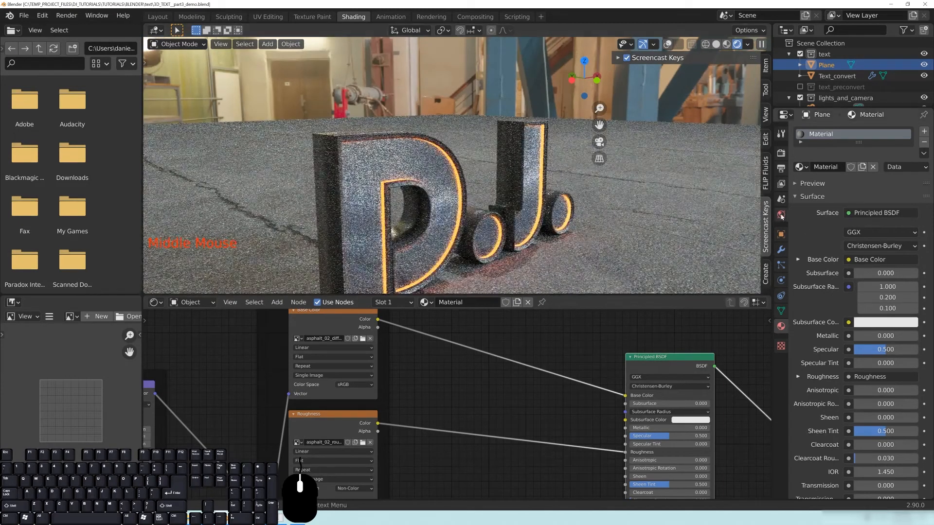
click(781, 154)
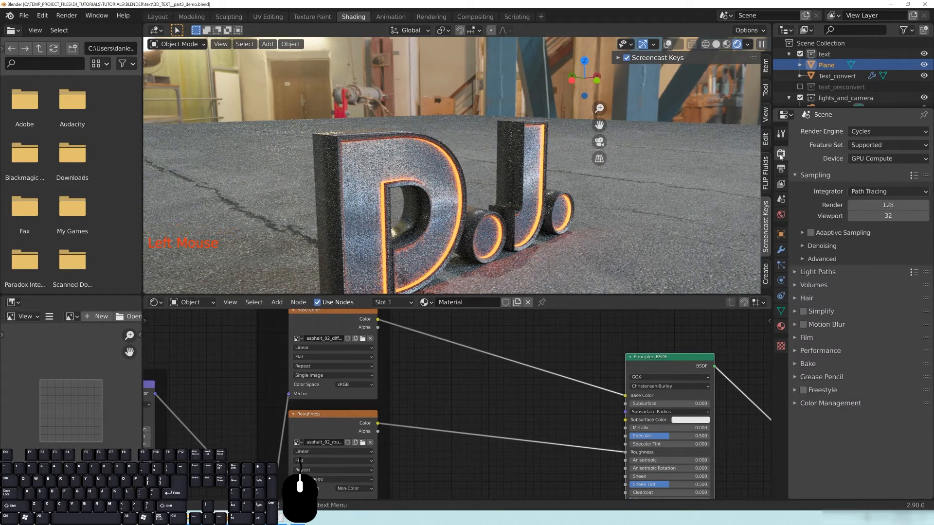
click(796, 338)
click(810, 416)
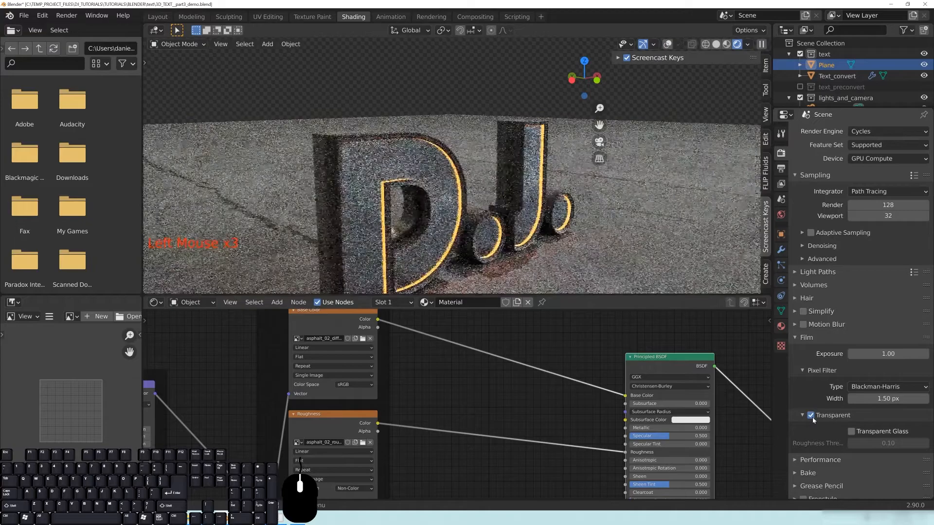
middle_drag(488, 205, 490, 206)
scroll(490, 206, down, 4)
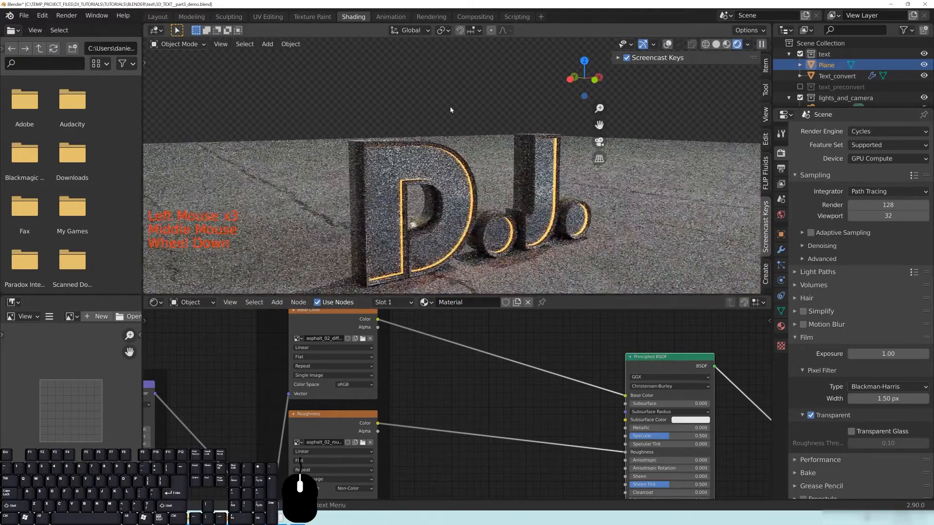
shift+middle_drag(441, 248, 521, 243)
scroll(615, 204, up, 2)
key(ctrl)
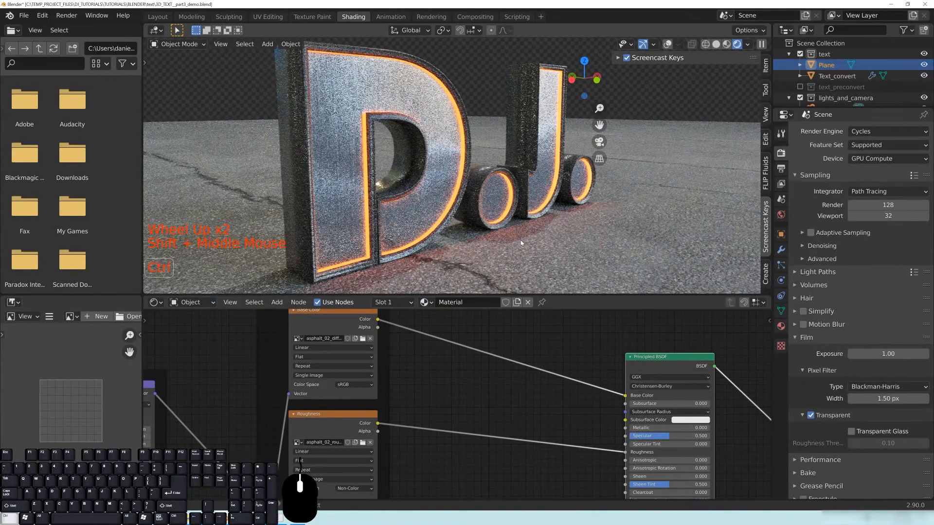
key(ctrl+s)
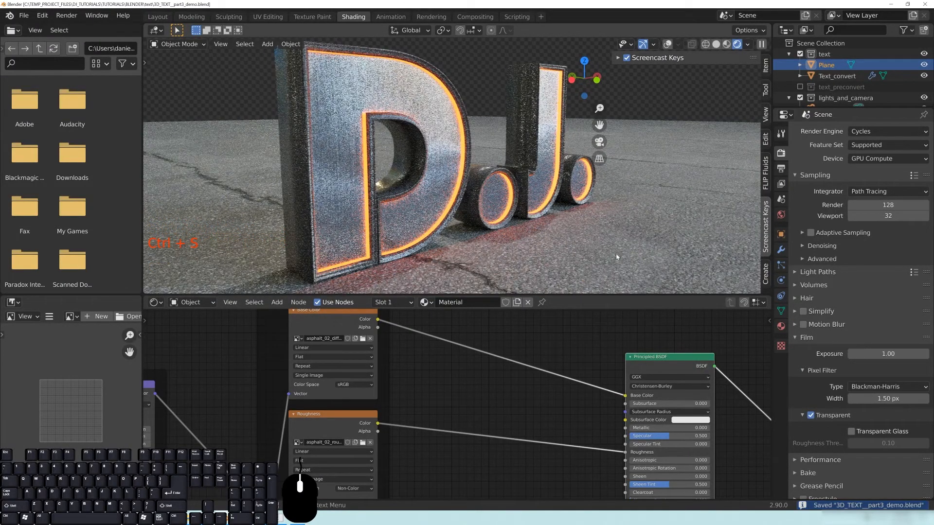
Step: Turn the viewport overlays back on and deselect all objects
scroll(538, 404, down, 5)
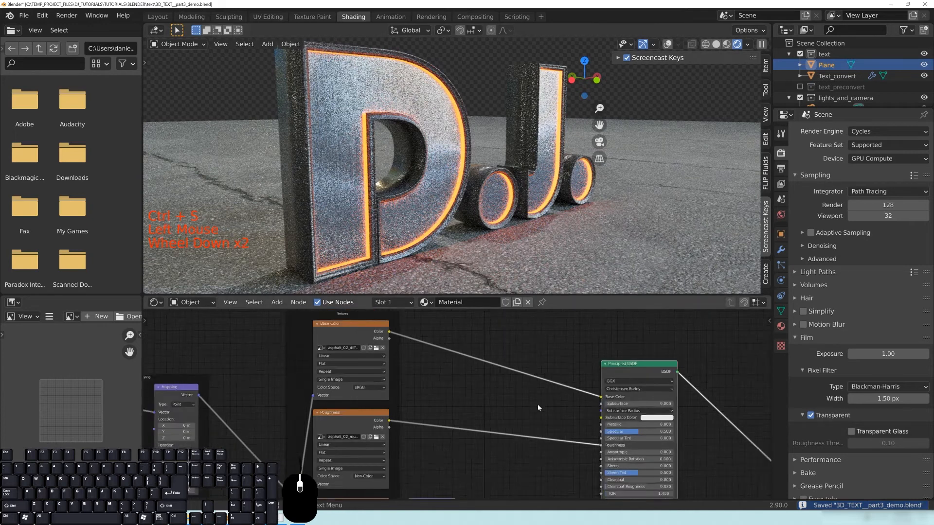
click(669, 46)
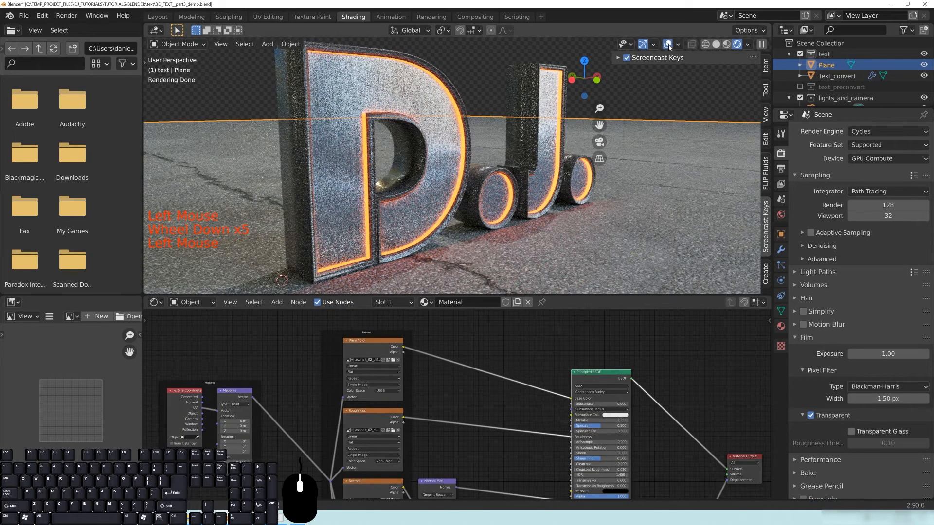
click(667, 45)
click(667, 45)
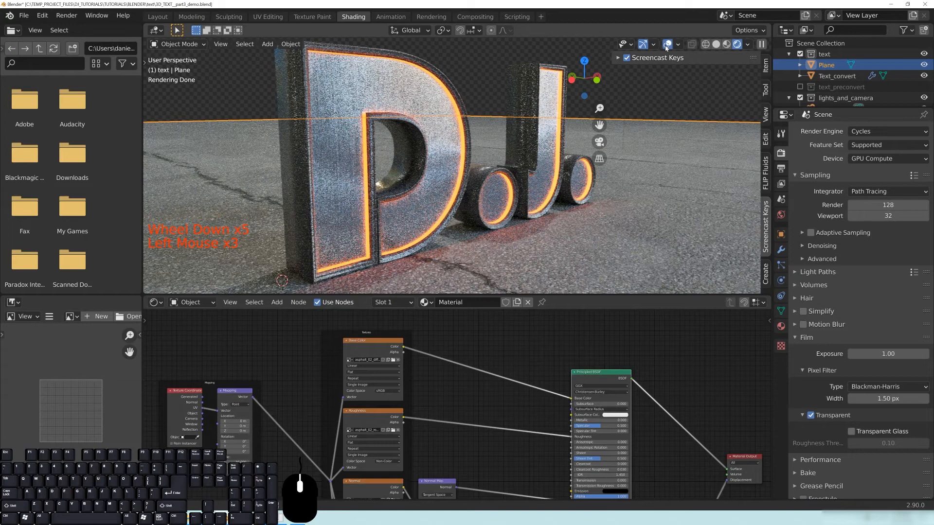
middle_drag(533, 198, 505, 195)
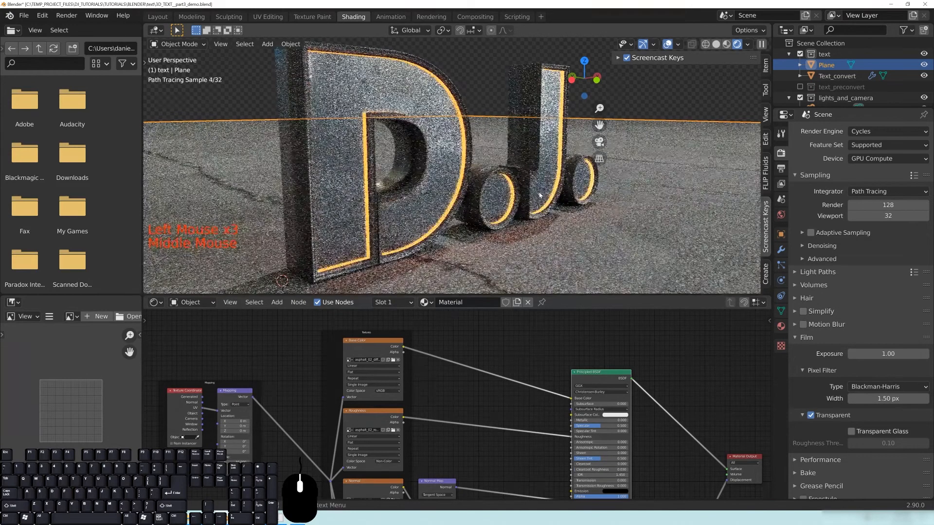
key(alt+a)
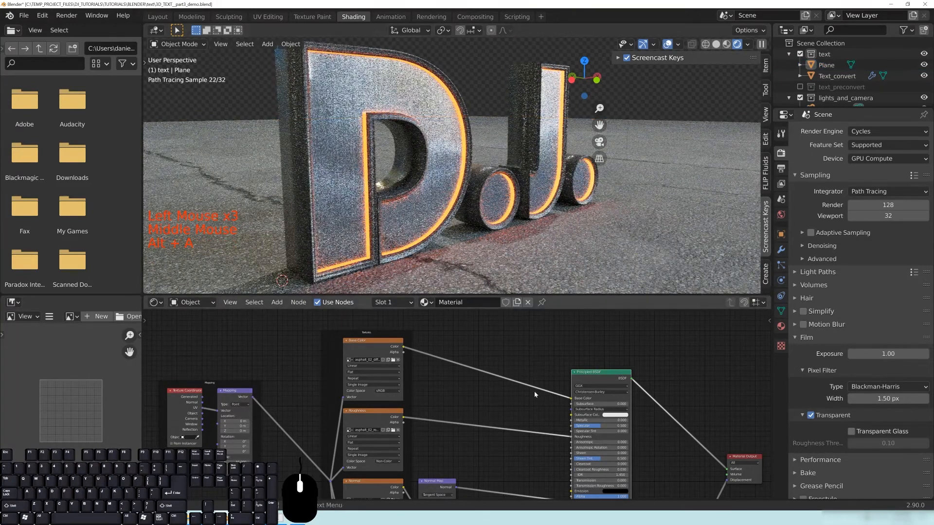
Step: Move the ground material's Principled BSDF aside and insert an RGB Curves node between the Base Color texture and its Base Color input
middle_drag(697, 338, 558, 328)
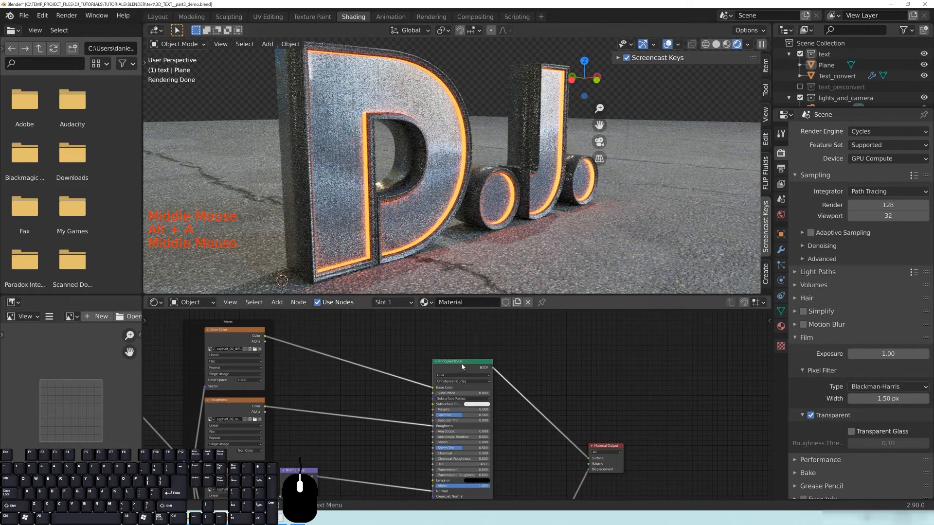
drag(461, 368, 495, 364)
key(shift+a)
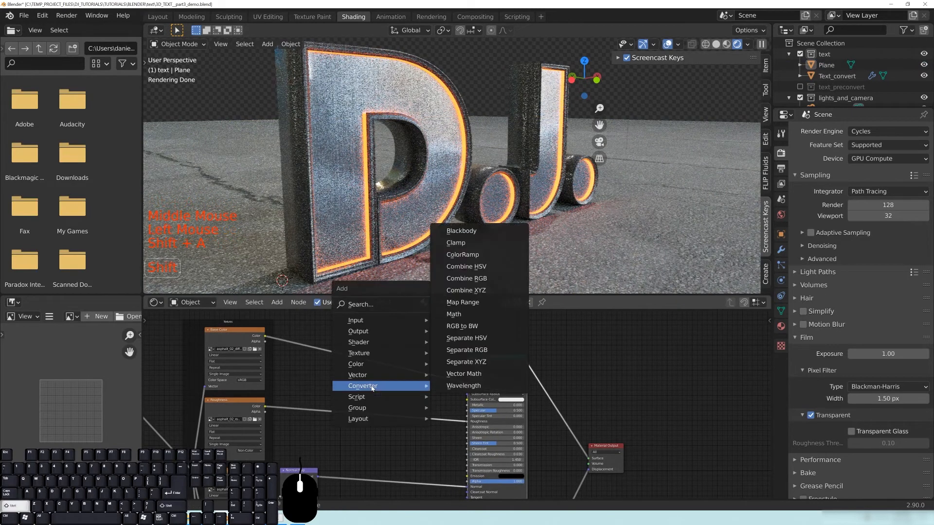
mouse_move(372, 367)
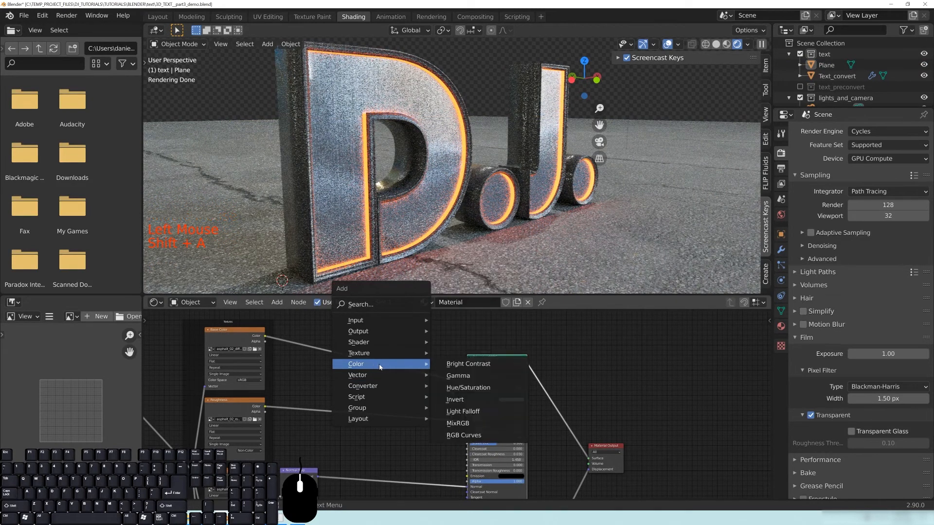
click(463, 435)
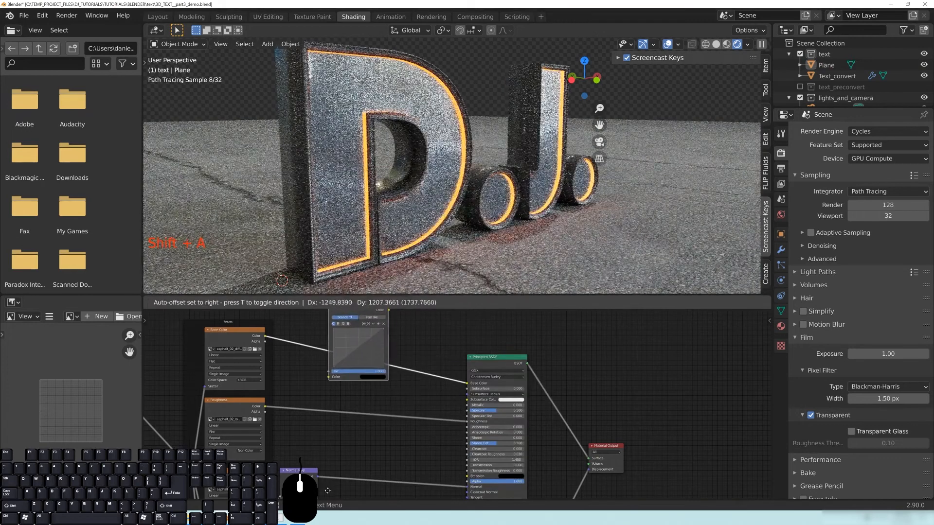
click(321, 503)
Step: Darken the asphalt colour by bending the RGB Curves curve downward, and inspect the ground around the text
middle_drag(417, 374, 462, 397)
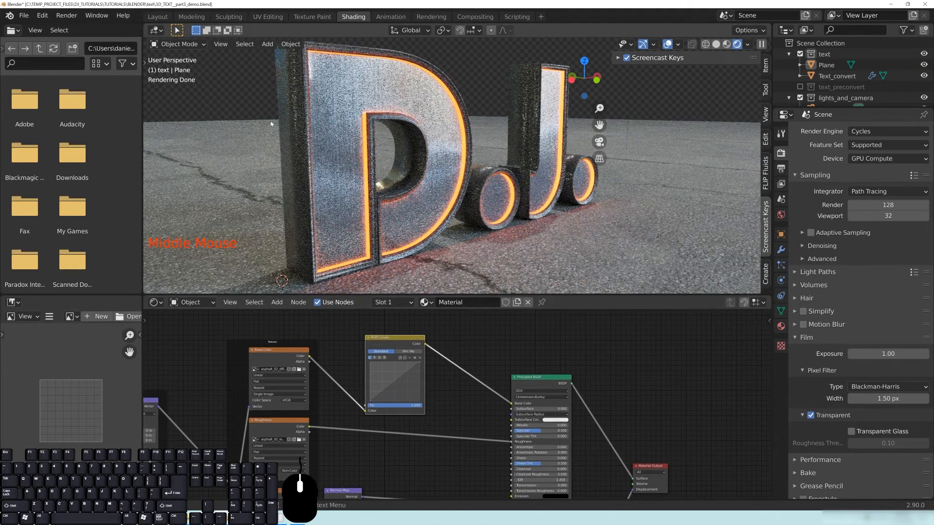
click(392, 382)
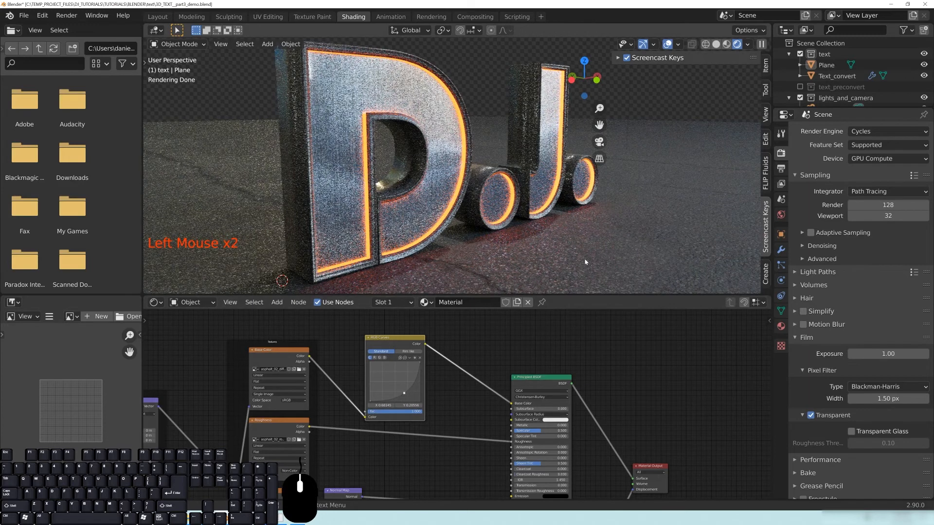
middle_drag(608, 429, 508, 356)
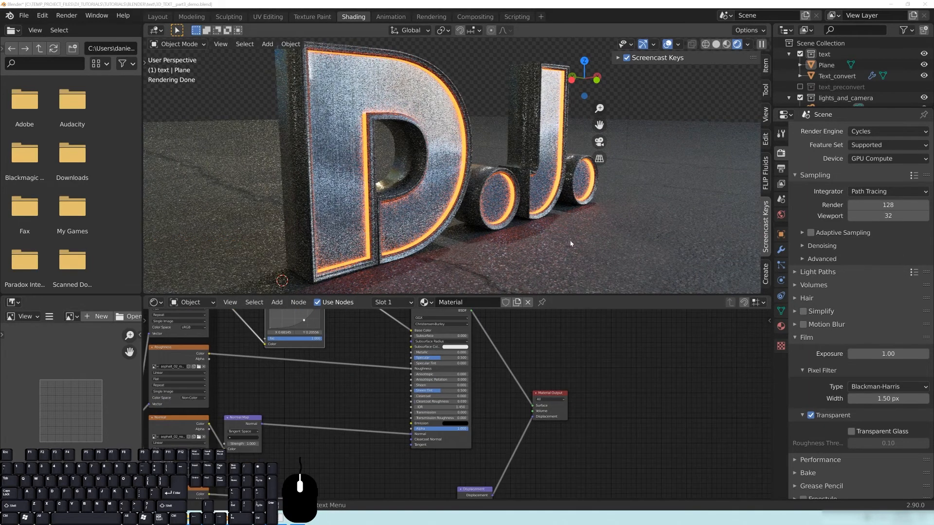
middle_drag(592, 244, 474, 220)
scroll(479, 203, down, 4)
scroll(473, 223, up, 2)
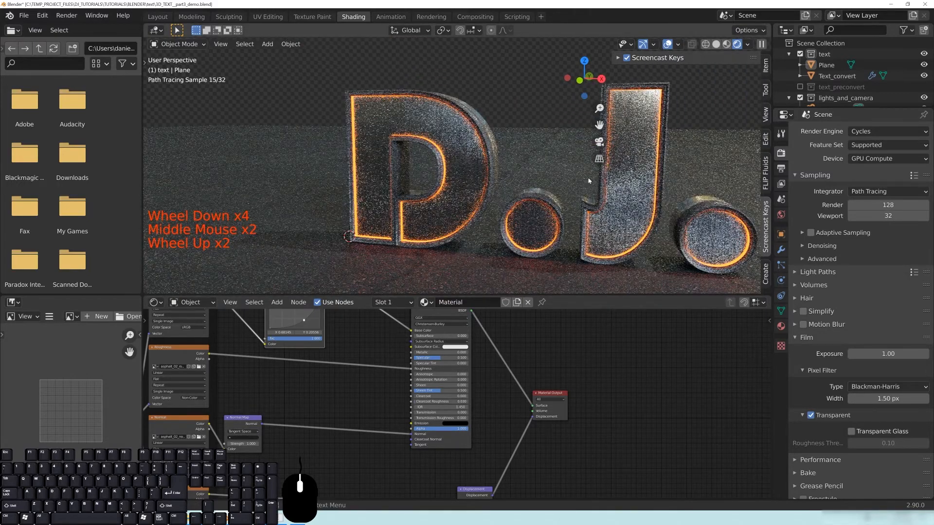
Step: Spread out the Material Output, Principled BSDF and RGB Curves nodes to make room in the ground material
middle_drag(601, 412, 420, 390)
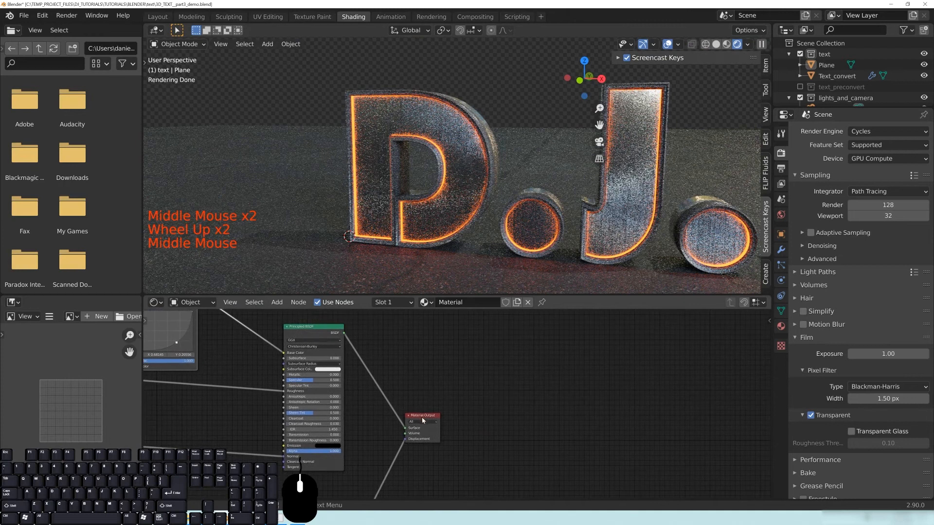
drag(423, 421, 562, 436)
drag(310, 330, 443, 337)
middle_drag(335, 366, 527, 422)
drag(346, 345, 403, 331)
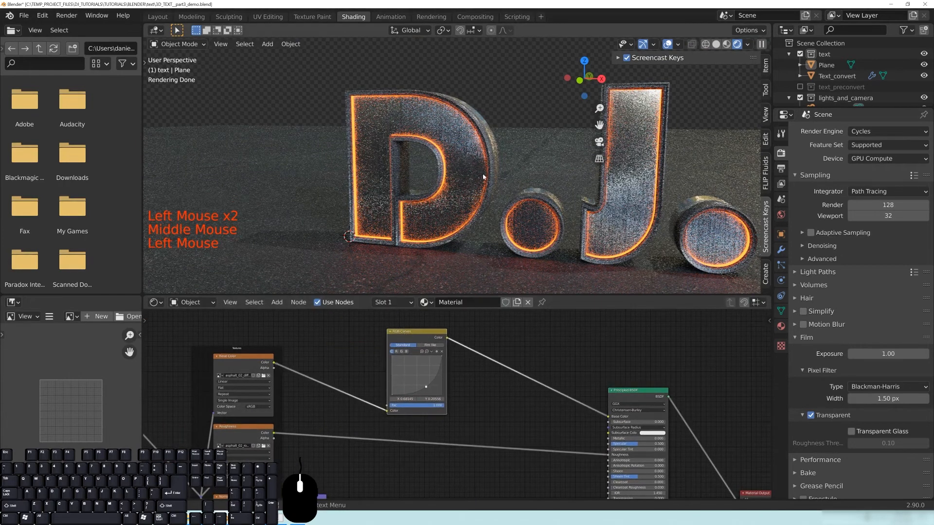
Step: Check the darkened asphalt around the text from several angles and distances, and save the file
middle_drag(471, 196, 522, 213)
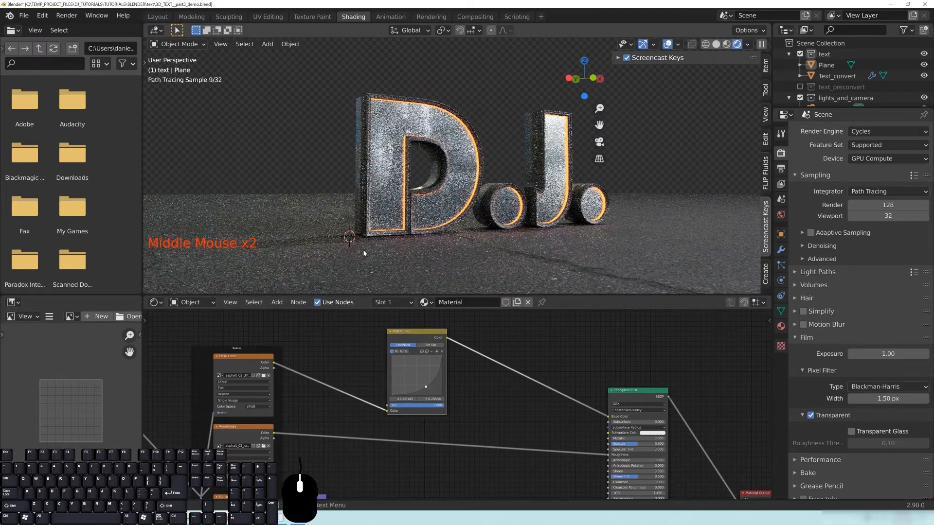
middle_drag(511, 189, 503, 221)
scroll(505, 204, down, 7)
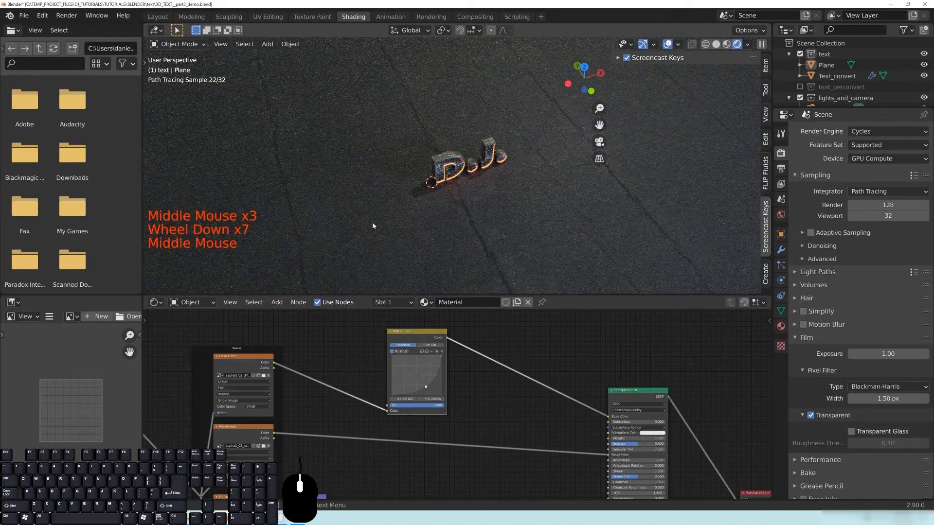
scroll(490, 224, up, 4)
middle_drag(489, 225, 479, 181)
scroll(479, 181, up, 5)
key(ctrl+s)
middle_drag(544, 209, 557, 216)
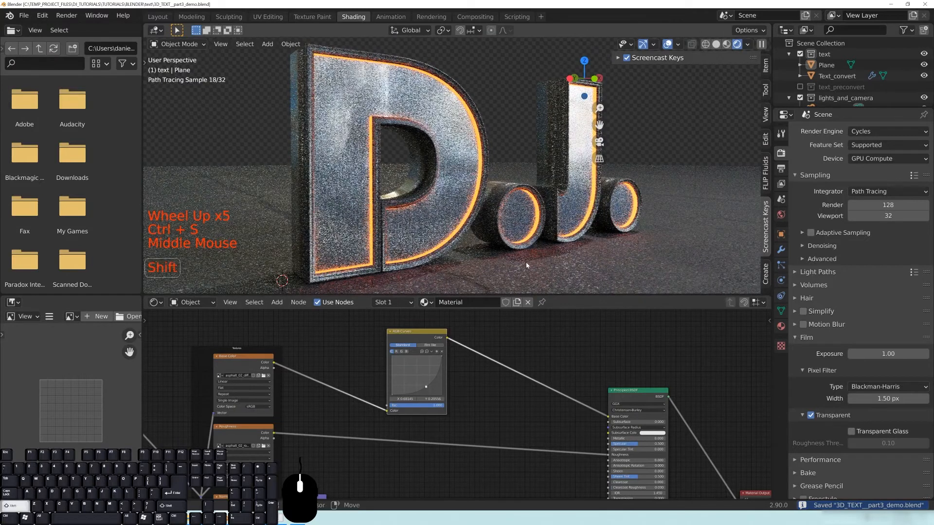
scroll(479, 264, down, 1)
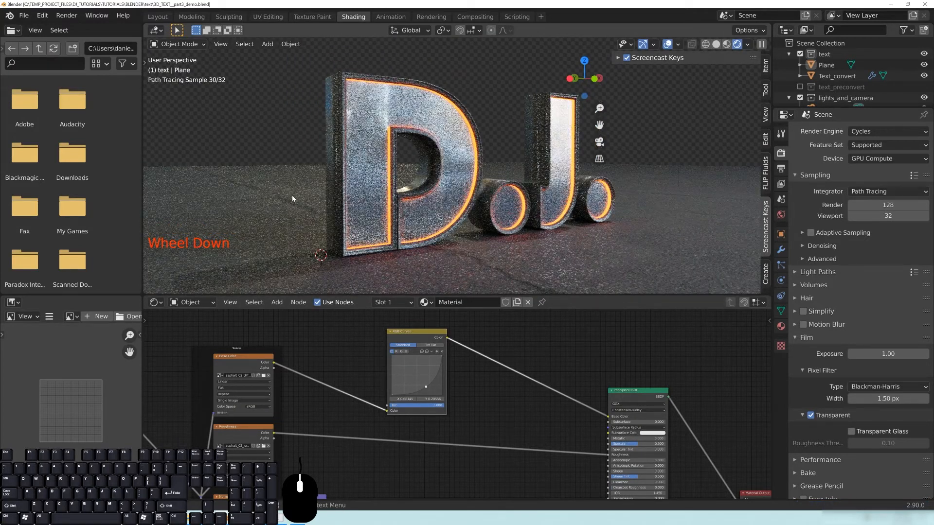
Step: Move the Principled BSDF and Material Output nodes farther away from the texture nodes
middle_drag(627, 396, 565, 382)
drag(565, 382, 588, 377)
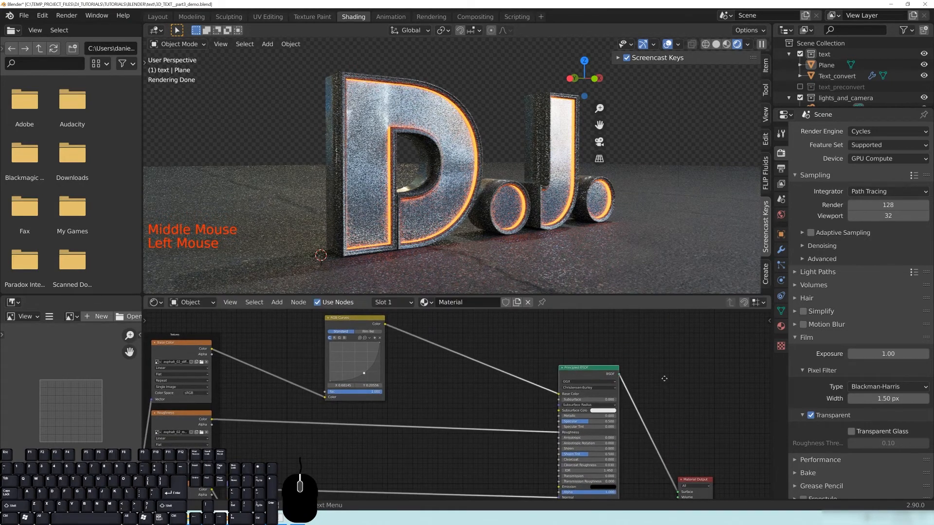
middle_drag(664, 379, 528, 330)
drag(566, 431, 688, 440)
middle_drag(575, 400, 591, 423)
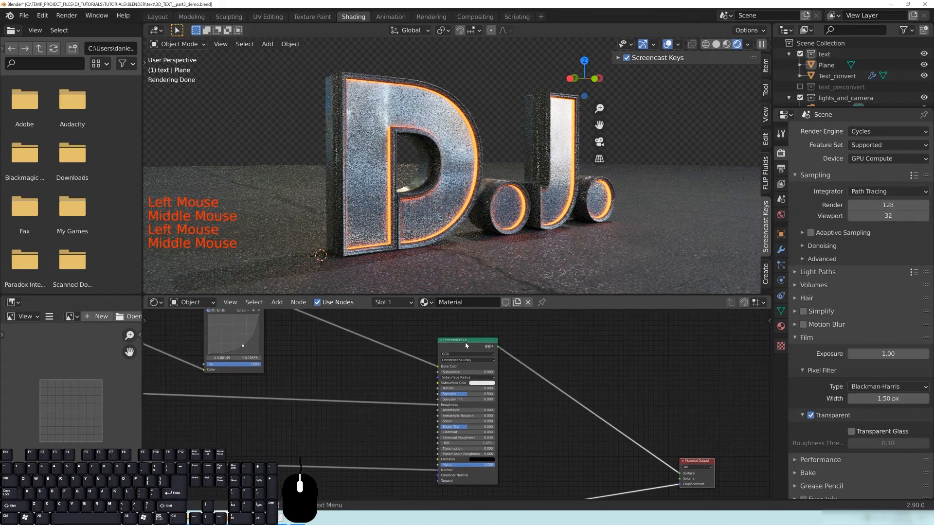
drag(465, 345, 504, 349)
Step: Add a Layer Weight node and place it between the RGB Curves node and the roughness link
middle_drag(310, 403, 507, 417)
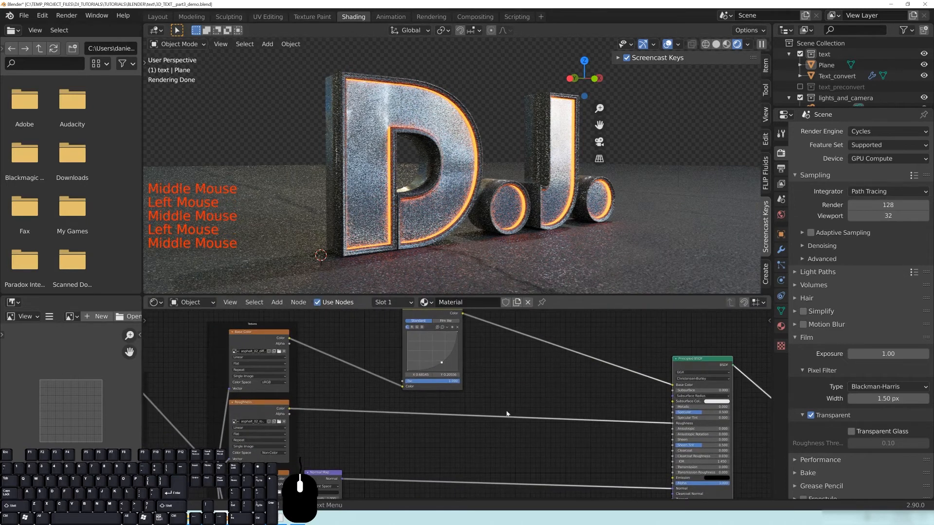
key(shift+a)
click(525, 323)
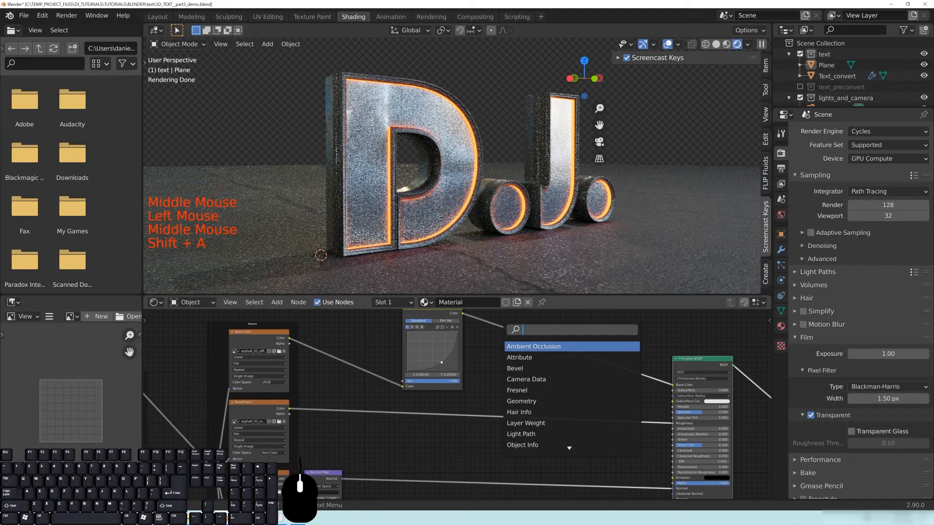
text(layer\)
key(BackSpace)
key(Return)
click(575, 427)
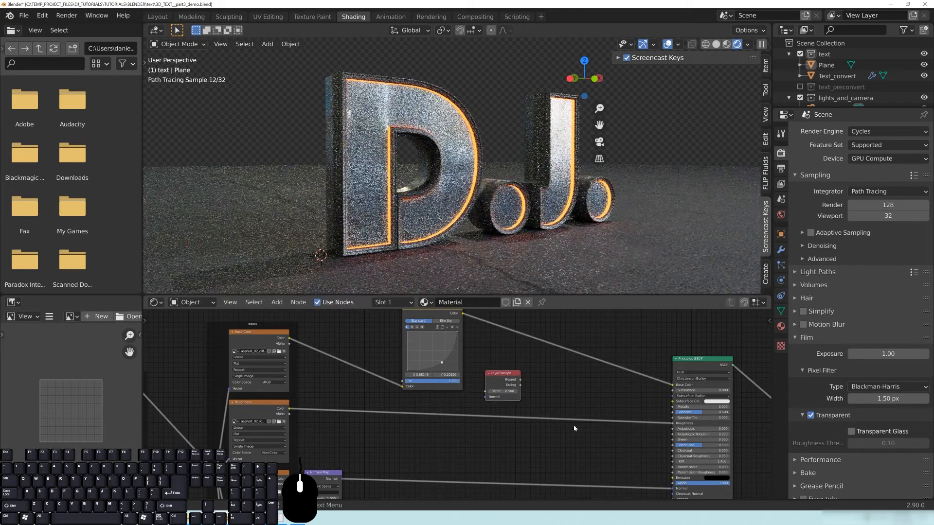
drag(501, 378, 490, 379)
middle_drag(537, 384, 480, 358)
click(471, 335)
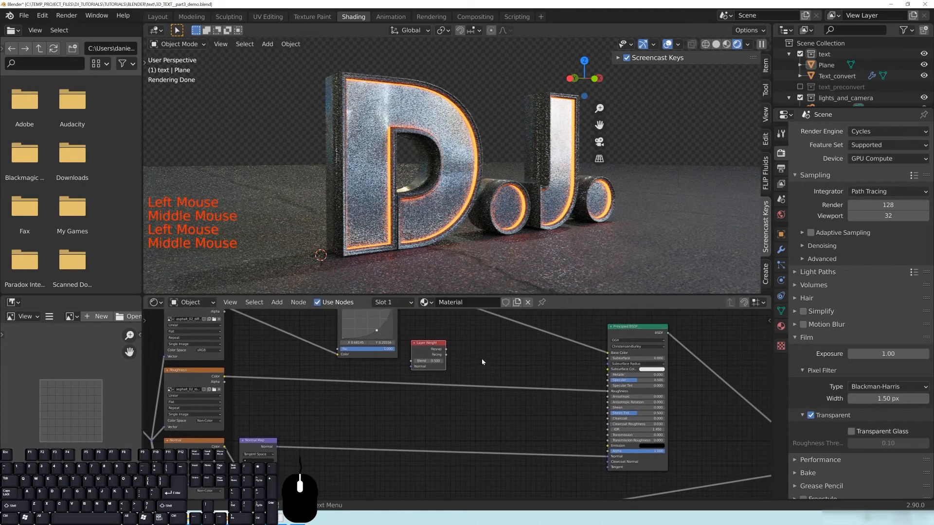
Step: Add an Invert node beside Layer Weight and connect the Facing output to its Color input
key(shift+a)
click(481, 360)
text(invert)
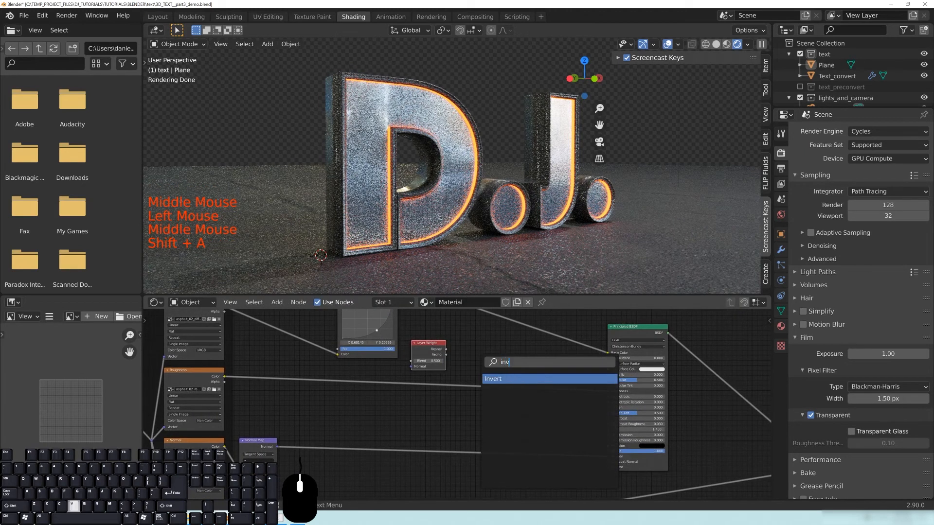
key(Return)
drag(446, 355, 458, 362)
middle_drag(520, 366, 503, 374)
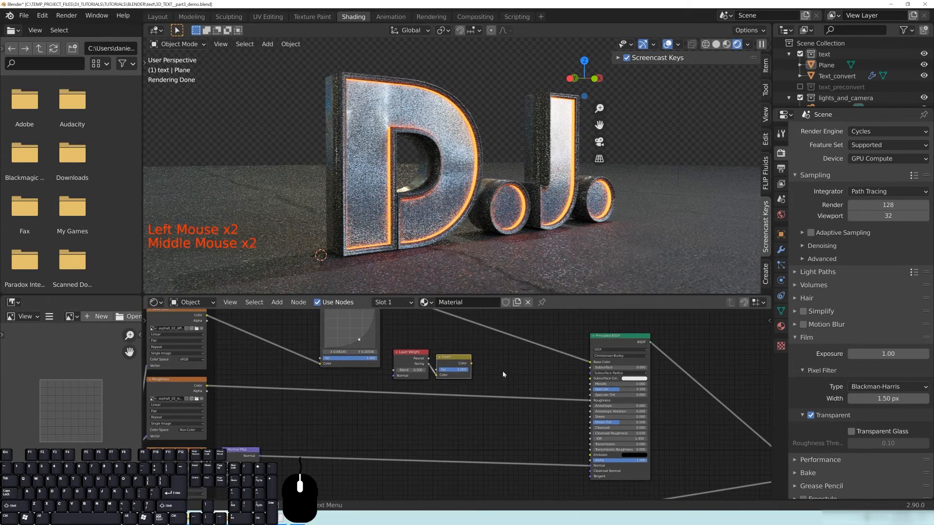
middle_drag(494, 365, 517, 372)
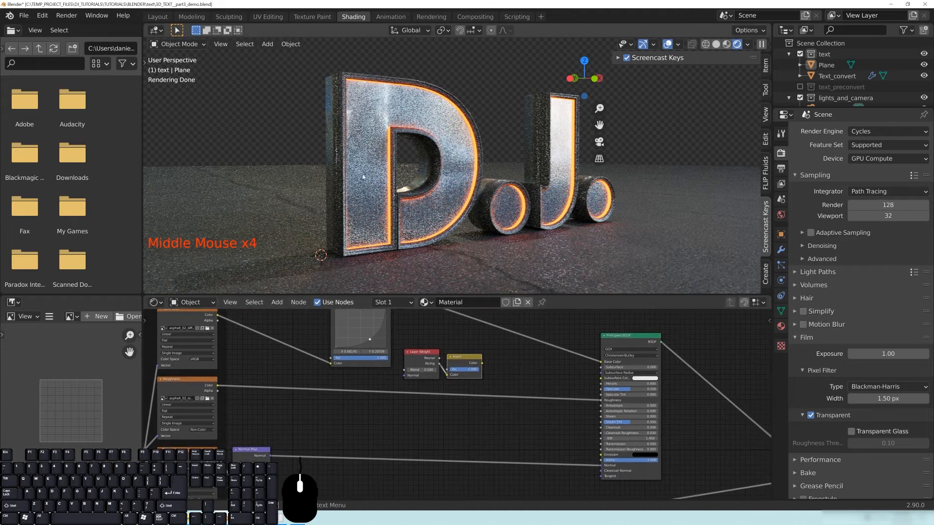
Step: Preview the Layer Weight node's Facing output on the ground plane through a Viewer
ctrl+shift+click(430, 366)
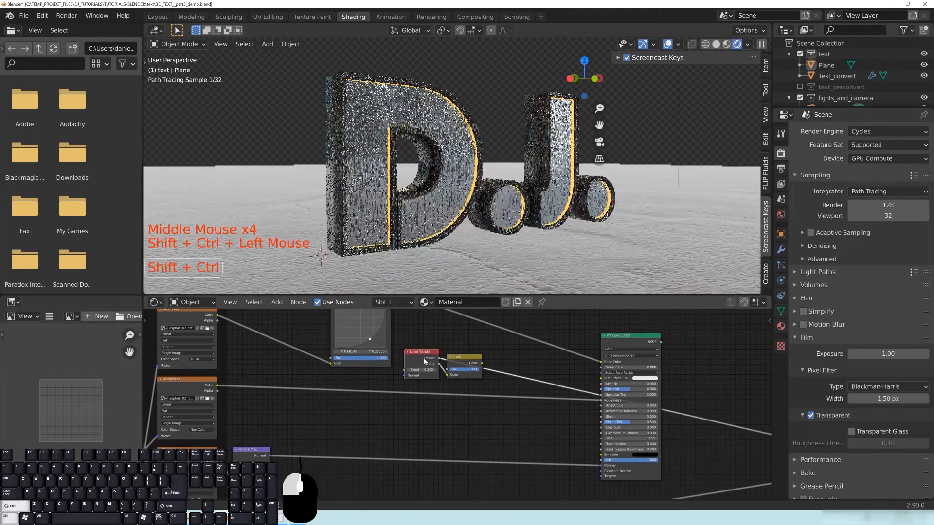
ctrl+shift+click(430, 367)
ctrl+shift+click(429, 366)
Step: Set the Layer Weight's Blend to 0.900 and reposition the Layer Weight and Invert nodes slightly lower
click(435, 370)
click(435, 370)
click(435, 370)
click(435, 370)
click(435, 370)
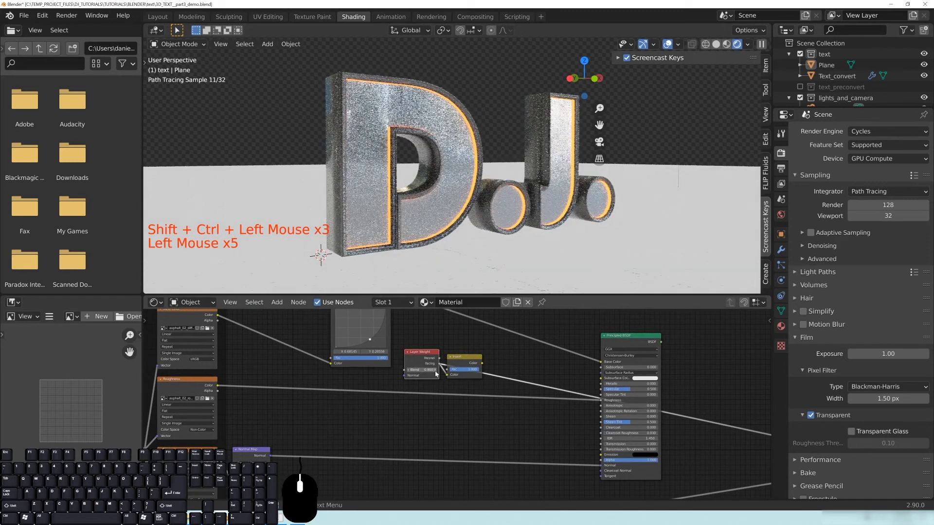
click(435, 370)
click(408, 371)
drag(419, 357, 410, 363)
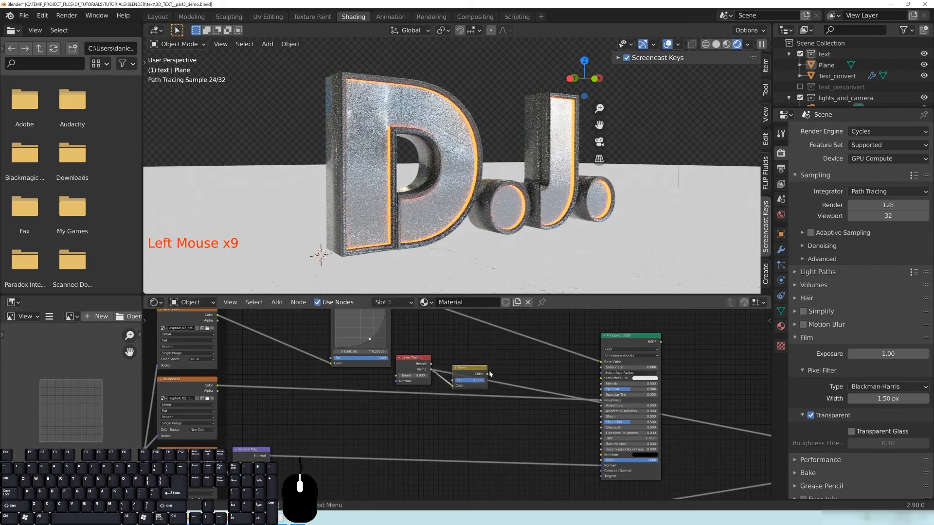
Step: Look down on the ground plane and disconnect the displacement link from the Material Output
middle_click(514, 247)
middle_drag(514, 246, 491, 264)
scroll(491, 264, down, 9)
middle_drag(484, 200, 466, 270)
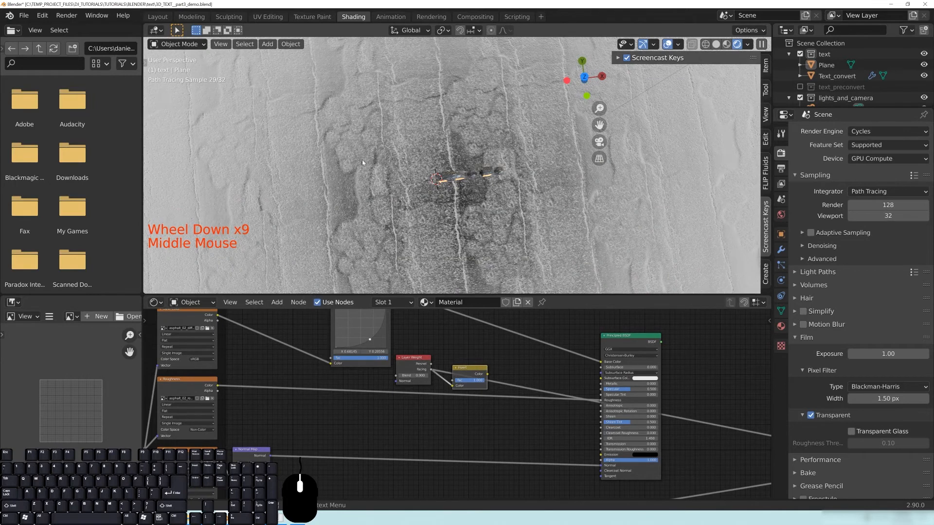
middle_drag(710, 427, 454, 358)
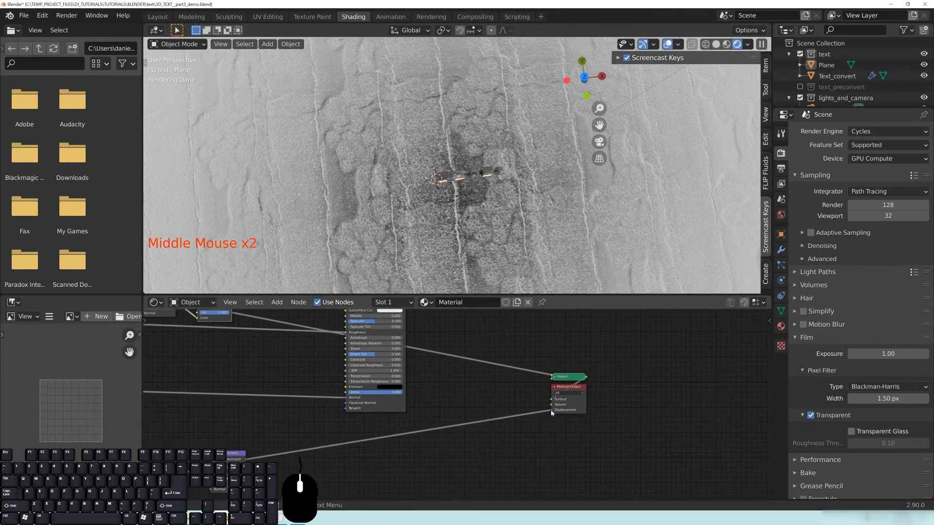
drag(552, 412, 524, 419)
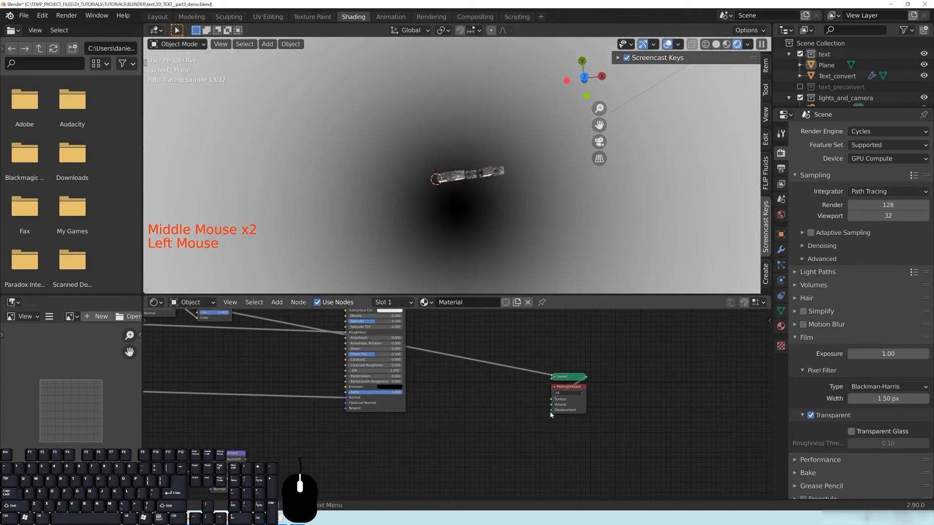
Step: Check the facing gradient across the ground plane and set the Layer Weight's Blend to 0.400
mouse_move(442, 183)
middle_down()
mouse_move(456, 183)
mouse_move(463, 164)
mouse_move(451, 192)
middle_up()
scroll(459, 209, down, 6)
middle_drag(480, 263, 403, 181)
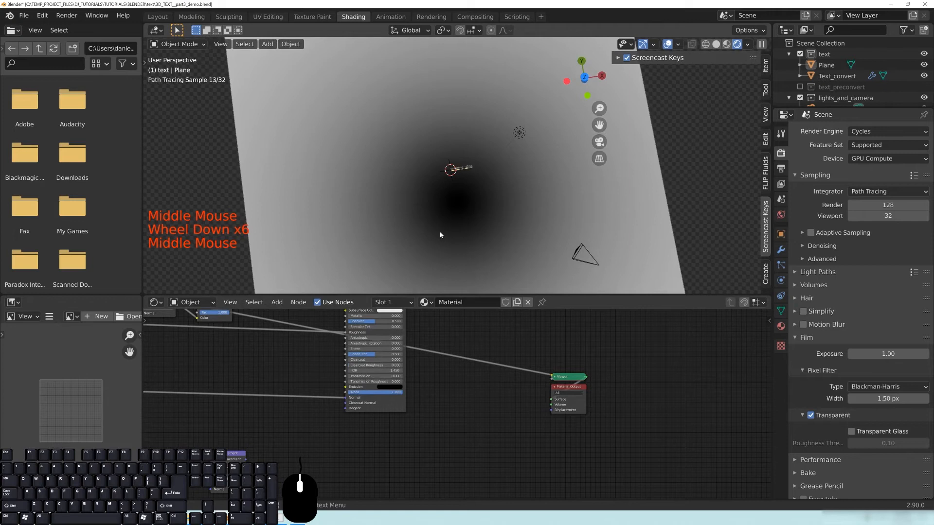
scroll(472, 214, up, 7)
middle_drag(474, 211, 450, 150)
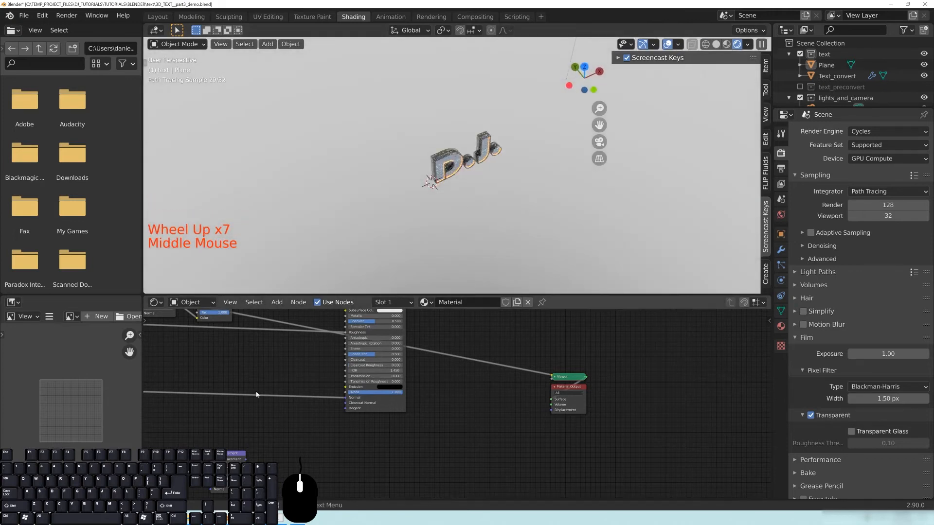
middle_drag(238, 375, 474, 450)
click(380, 382)
click(380, 382)
click(380, 383)
click(379, 382)
click(379, 382)
Step: Inspect the gradient from overhead and near ground level, and preview the Invert node's output on the plane
middle_drag(499, 205, 482, 232)
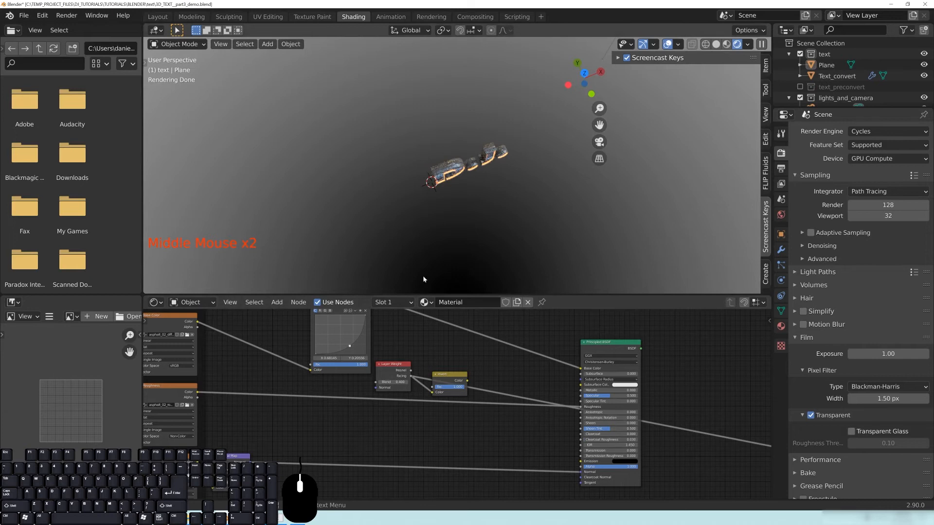
scroll(487, 243, down, 5)
middle_drag(486, 243, 406, 97)
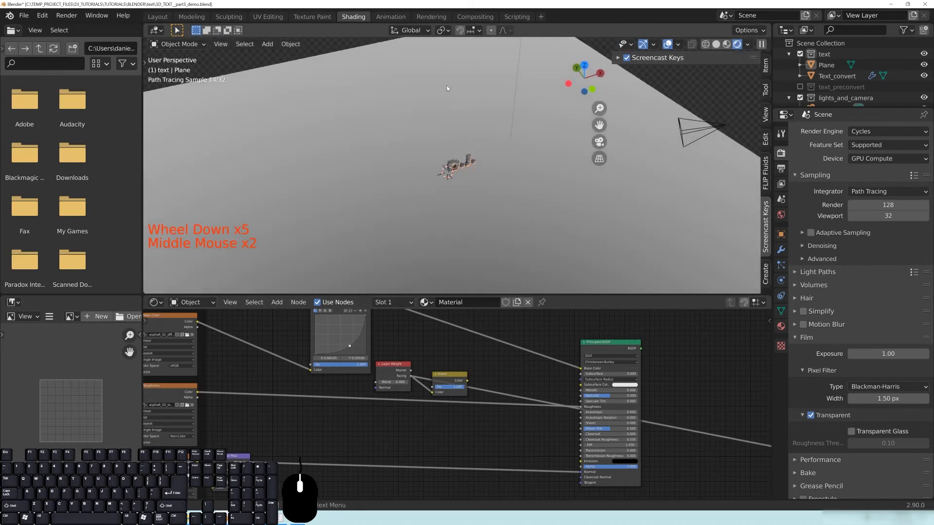
middle_drag(459, 226, 472, 177)
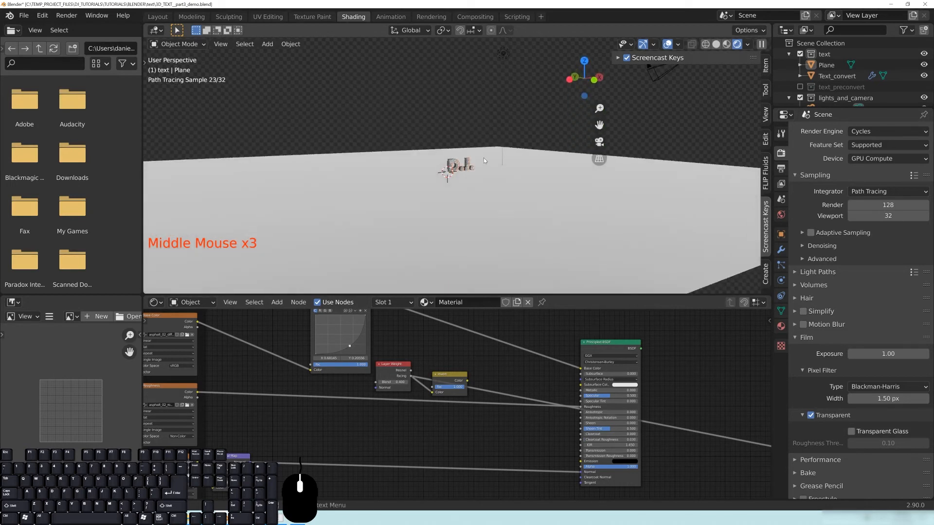
ctrl+shift+click(449, 378)
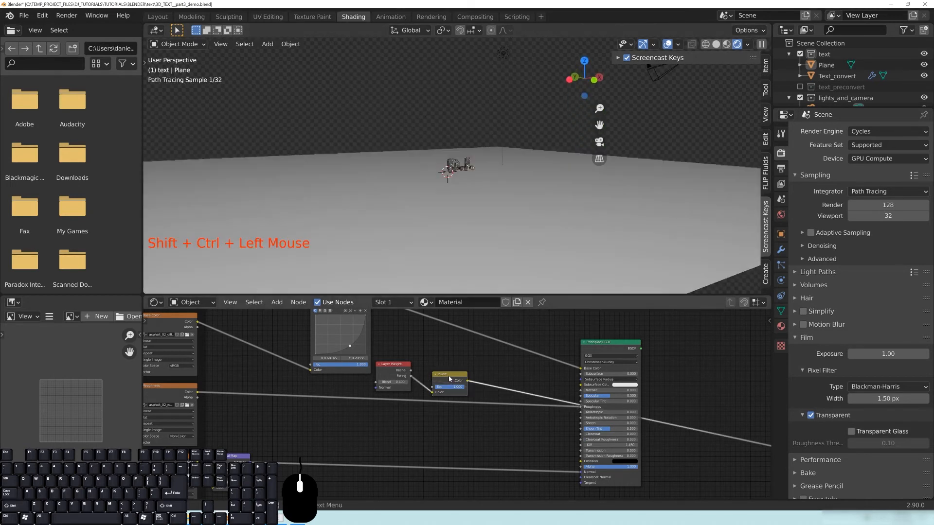
Step: Add a MixRGB node on the link between the roughness texture and the Principled BSDF's Roughness
scroll(511, 215, up, 8)
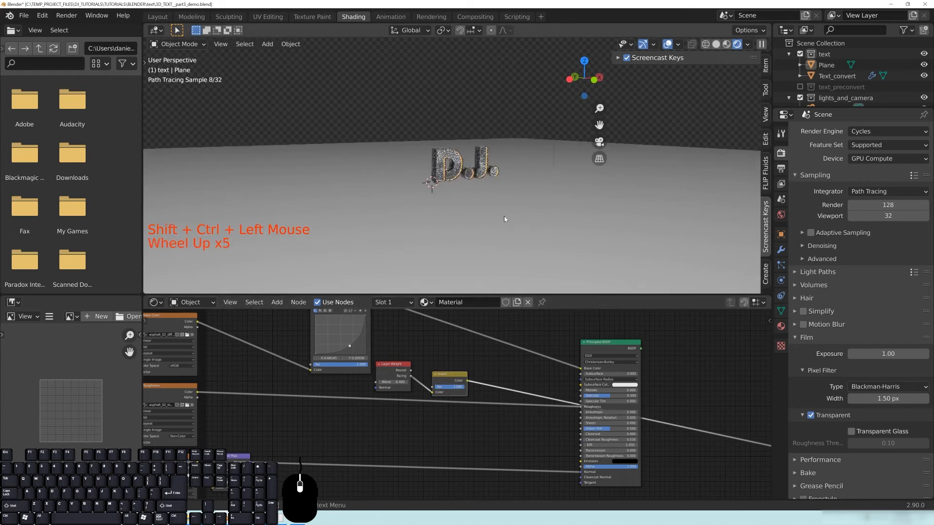
middle_drag(474, 449, 430, 450)
key(shift+a)
mouse_move(429, 451)
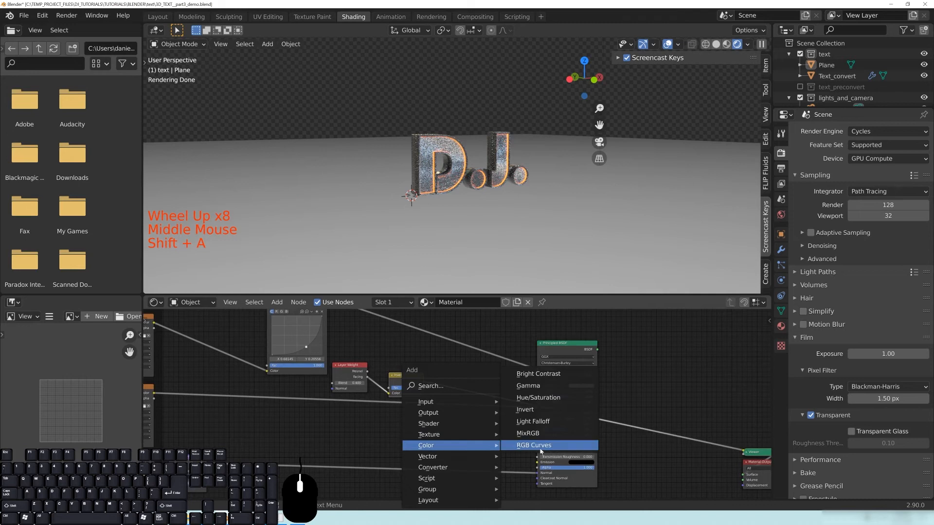
click(535, 433)
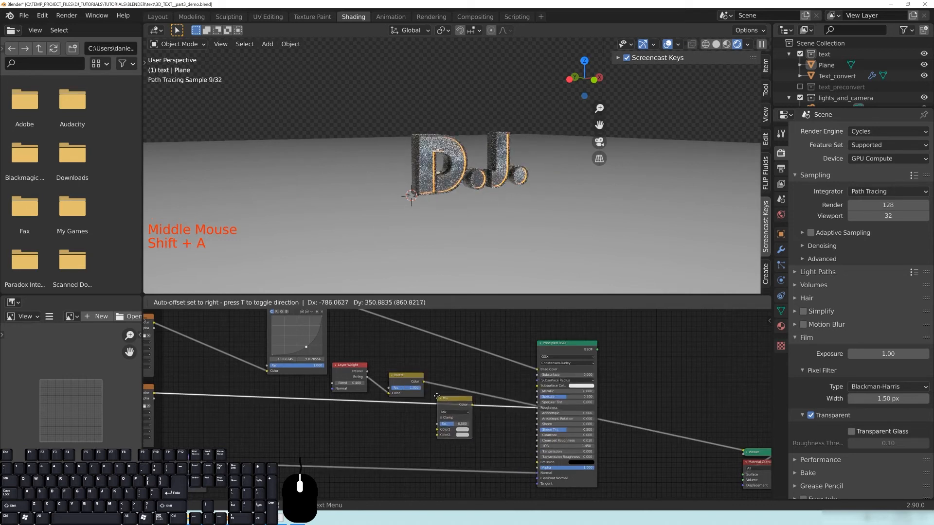
click(440, 397)
Step: Arrange the Layer Weight and Invert nodes side by side below the roughness link, just before the Mix node
drag(440, 398, 394, 412)
drag(350, 365, 344, 402)
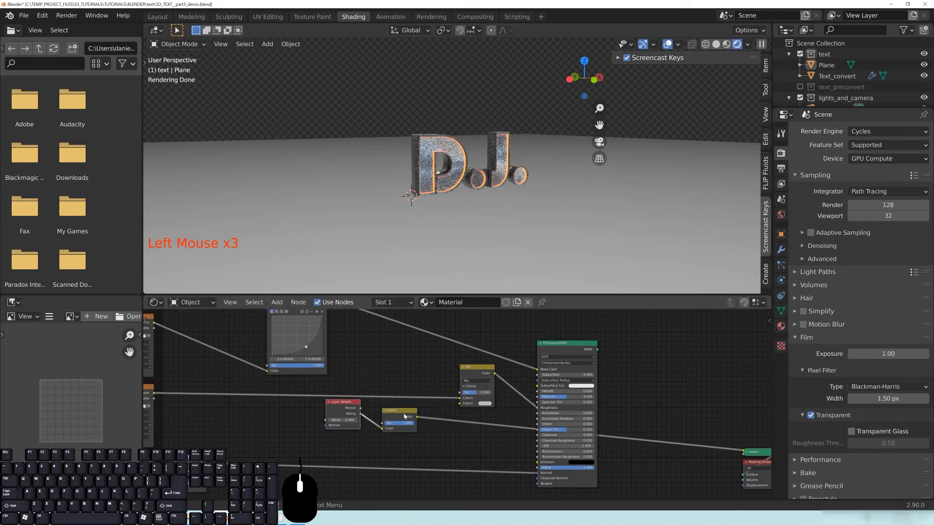
drag(396, 417, 391, 414)
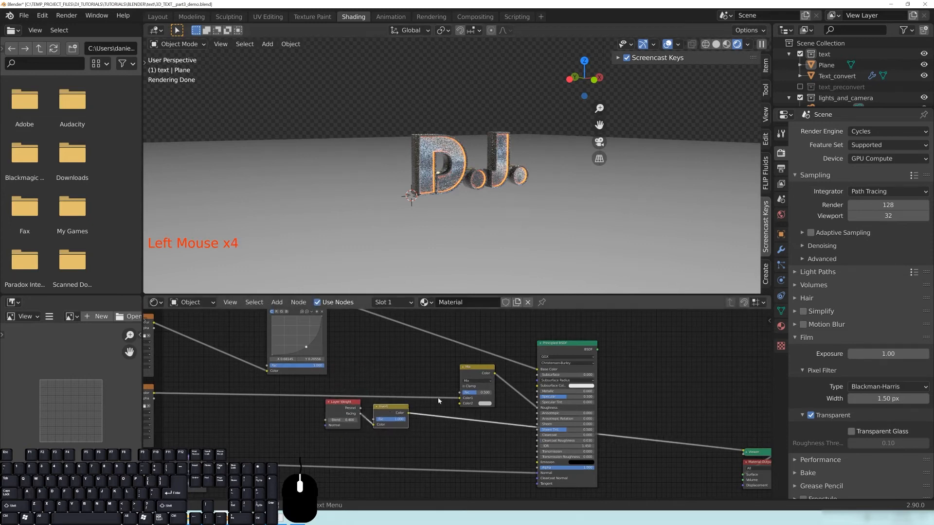
Step: Preview the roughness texture on the plane and connect the Invert node's Color to the Mix node's Color2
middle_drag(301, 389, 361, 391)
ctrl+shift+click(184, 415)
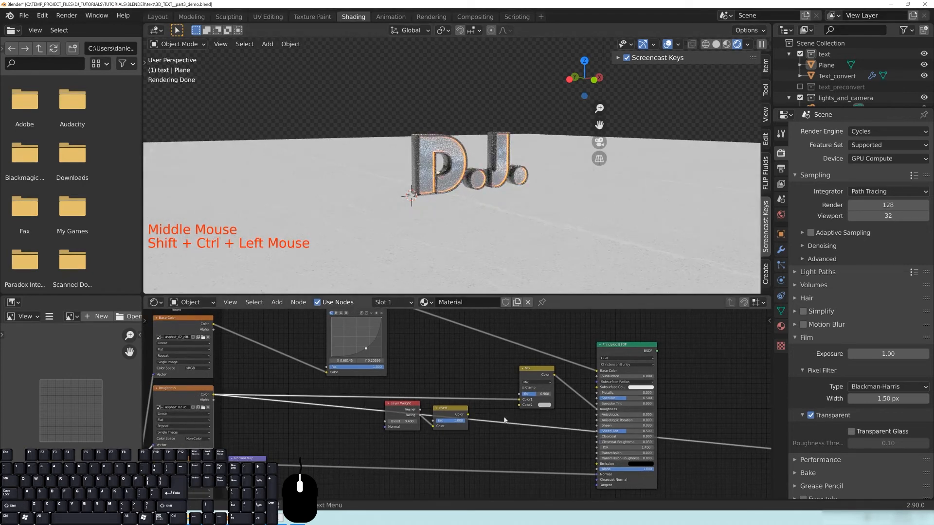
drag(469, 414, 477, 414)
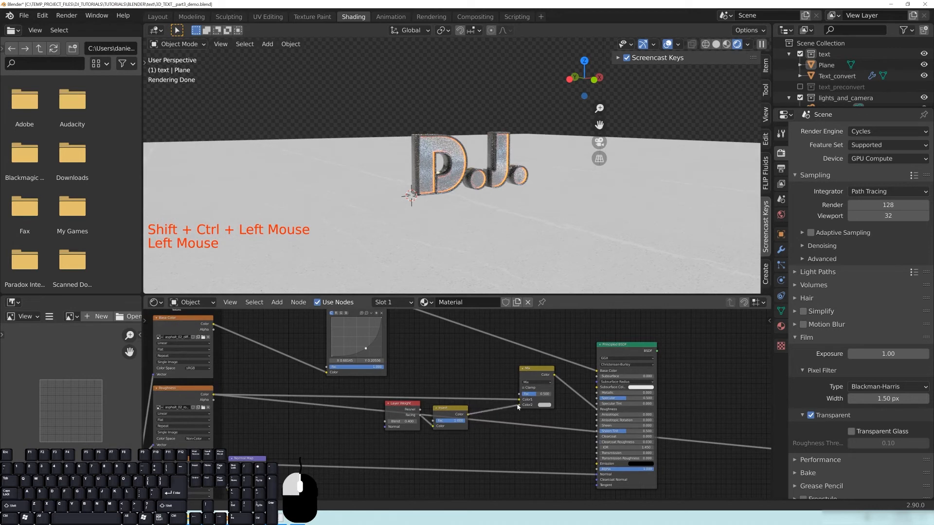
click(533, 384)
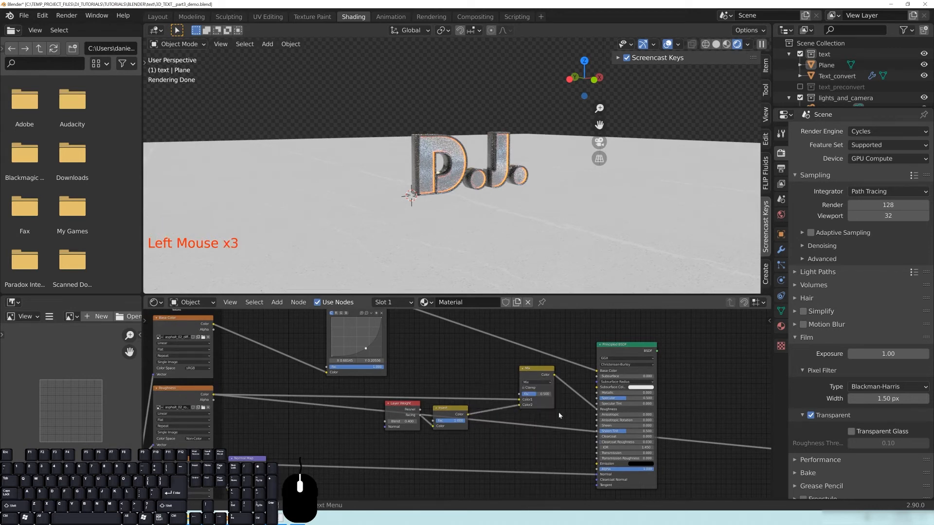
Step: Set the Mix node's blending mode to Multiply
scroll(519, 394, up, 6)
middle_drag(520, 395, 454, 401)
click(477, 384)
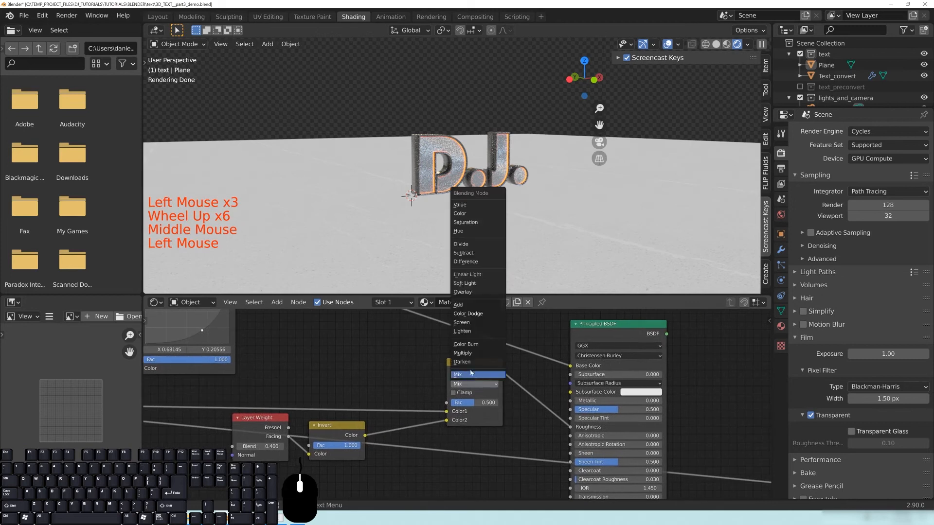
click(468, 353)
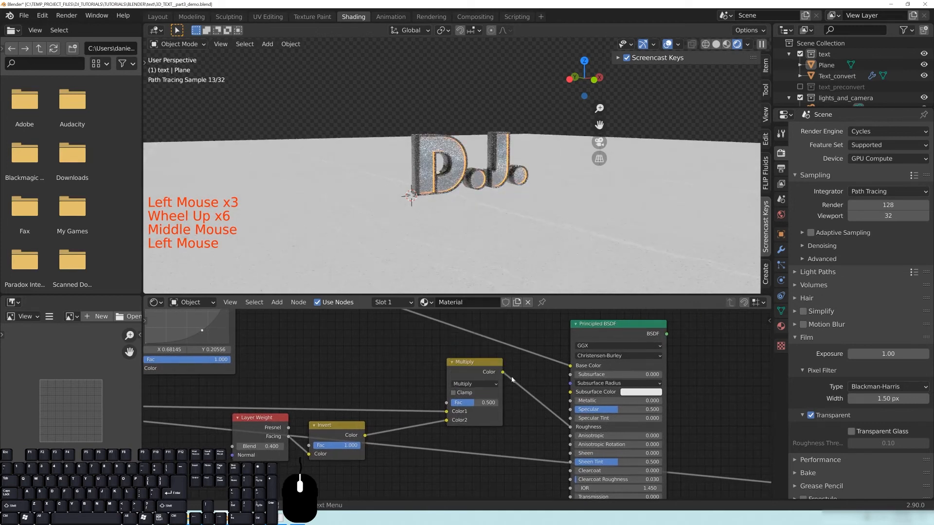
Step: Preview the Multiply node's output on the plane, compare low and full factors, and set its Fac to 1.000
ctrl+shift+click(476, 372)
drag(476, 373, 474, 411)
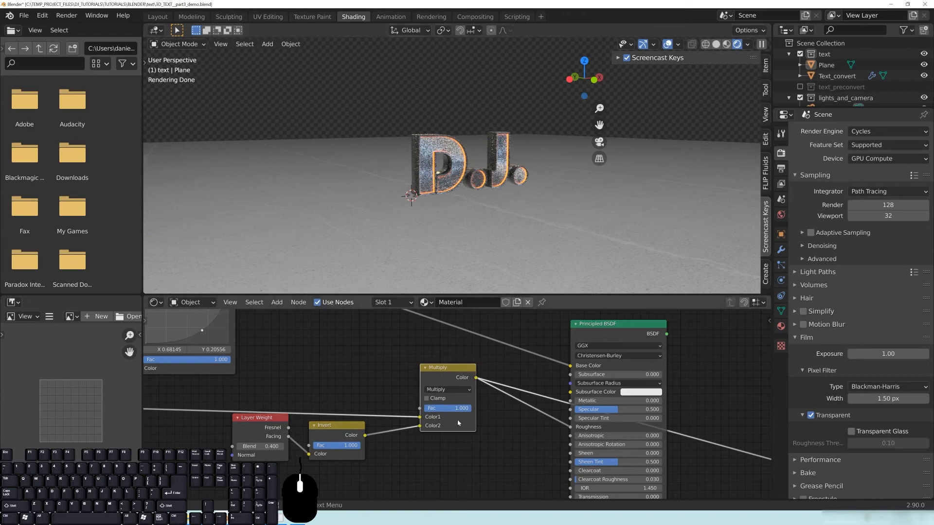
drag(452, 408, 422, 408)
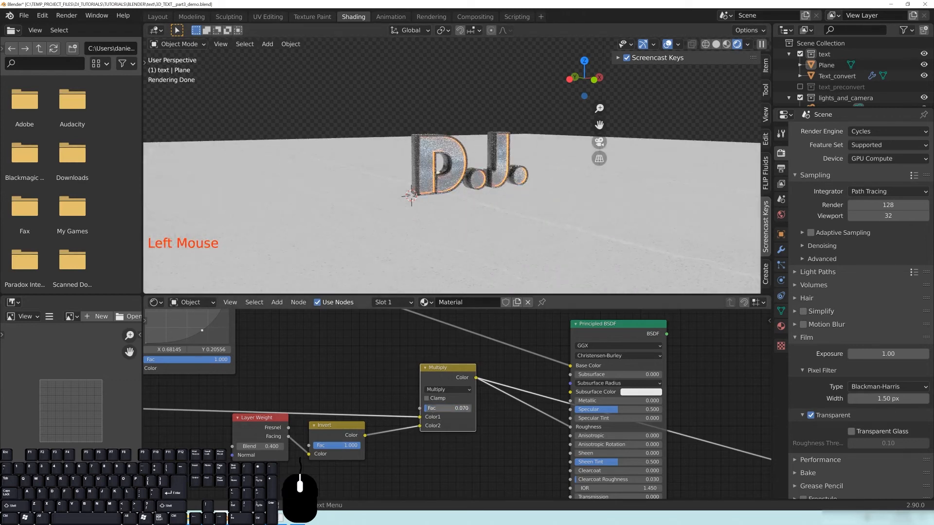
drag(433, 408, 478, 410)
Step: Route the Principled BSDF back to the material output and inspect the ground's reflections from overhead and near ground level
middle_drag(485, 430, 407, 441)
ctrl+shift+click(566, 345)
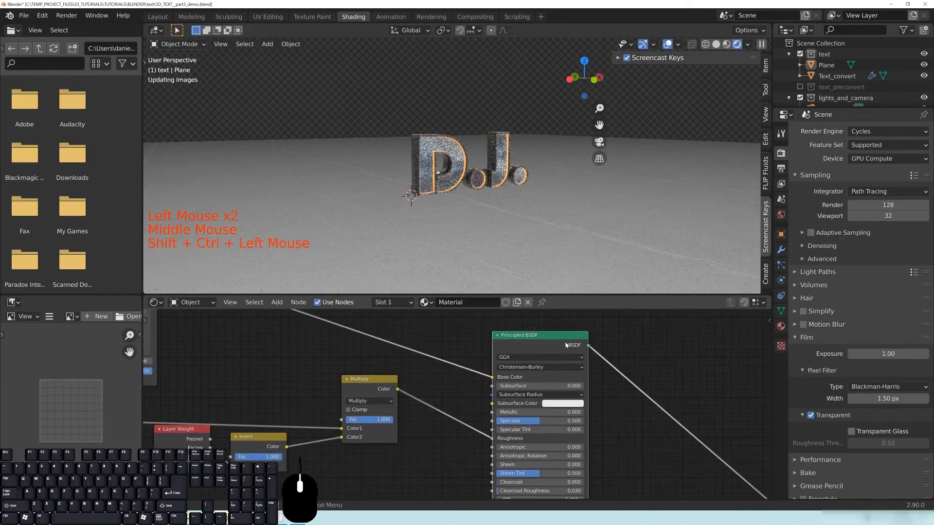
scroll(526, 236, up, 3)
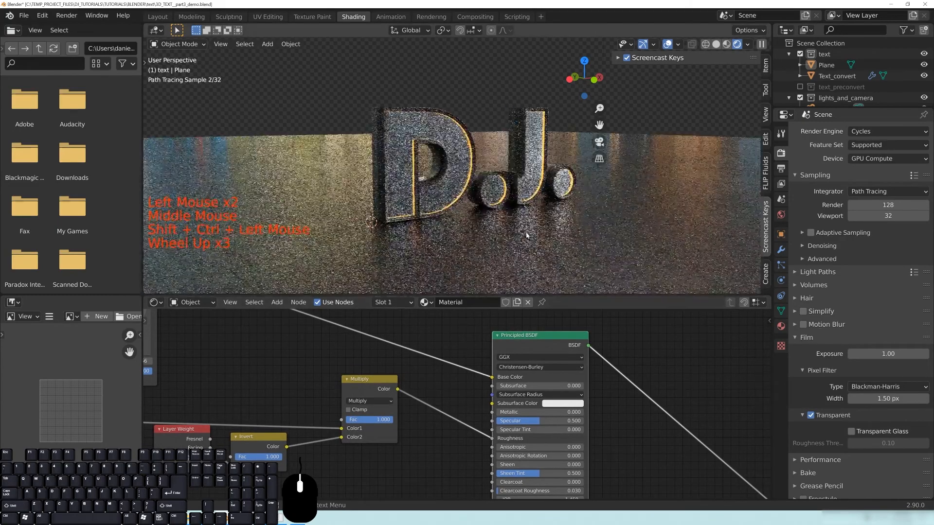
middle_drag(527, 235, 504, 227)
scroll(501, 225, down, 9)
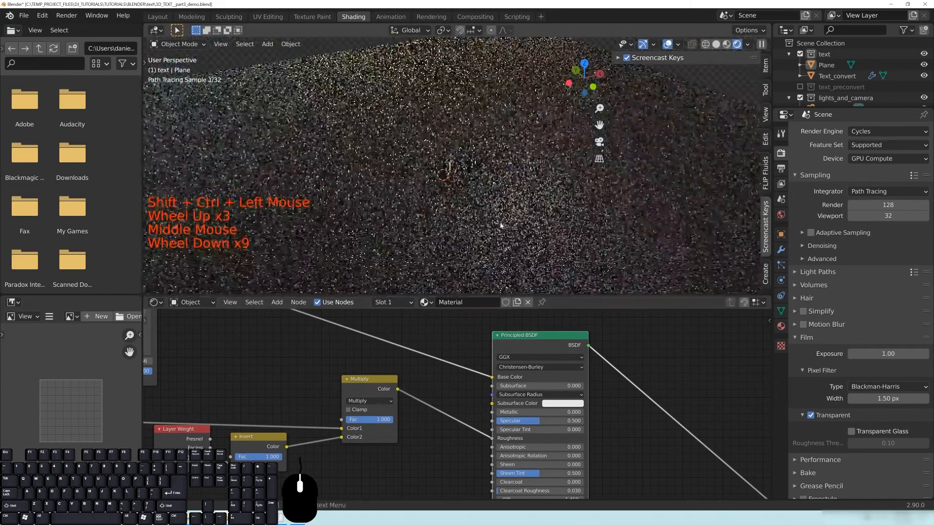
middle_drag(475, 239, 486, 213)
scroll(486, 212, up, 8)
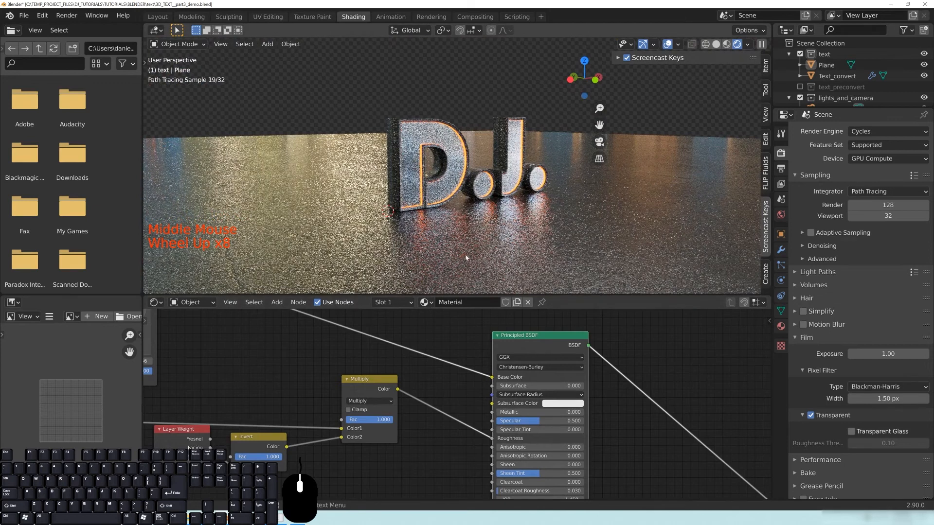
Step: Make room before the Principled BSDF and insert a ColorRamp between the Multiply node and the Roughness input
middle_drag(551, 343, 410, 328)
drag(410, 328, 552, 327)
middle_drag(363, 396, 404, 396)
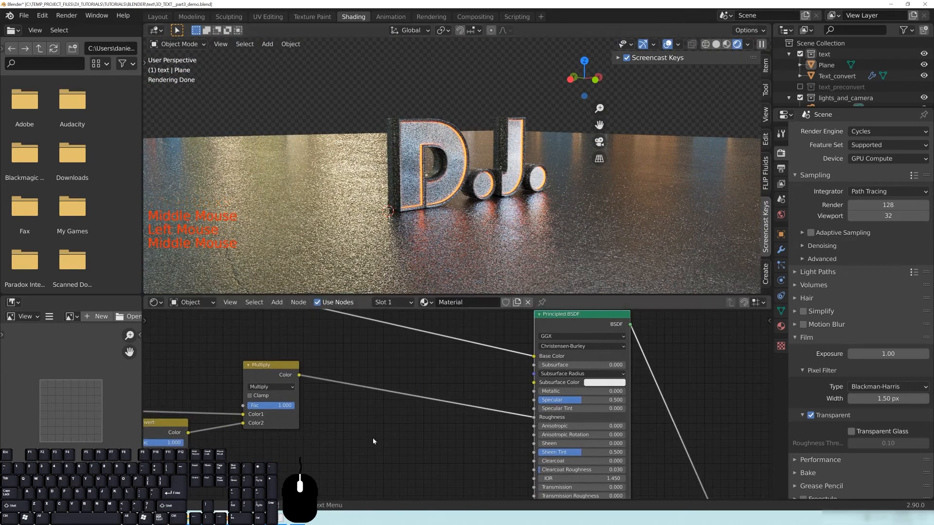
key(shift+a)
mouse_move(381, 440)
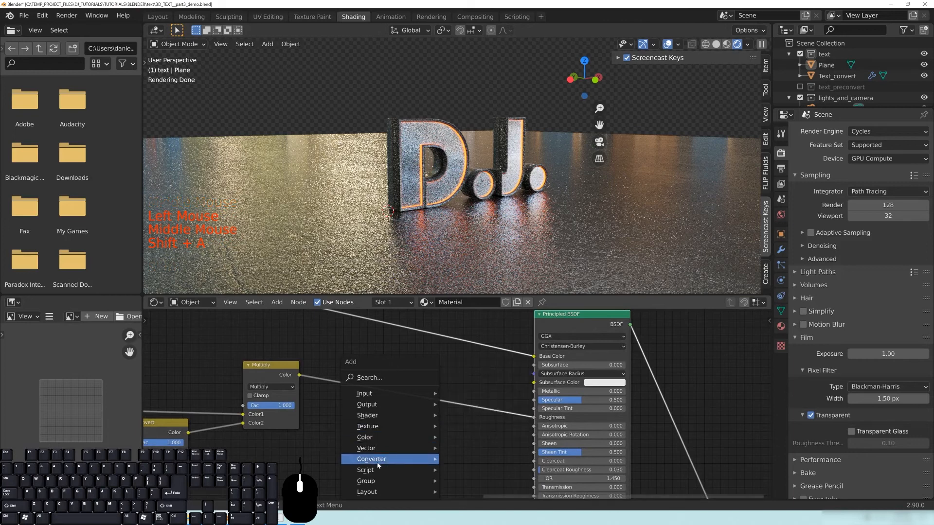
mouse_move(372, 459)
click(467, 338)
click(296, 367)
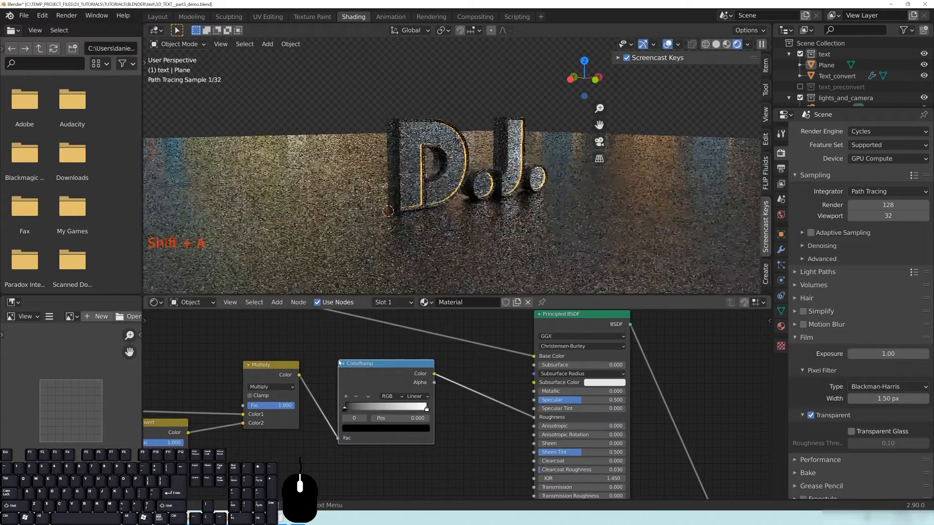
Step: Brighten the ColorRamp's black stop to a light grey with a value of about 0.704
click(378, 430)
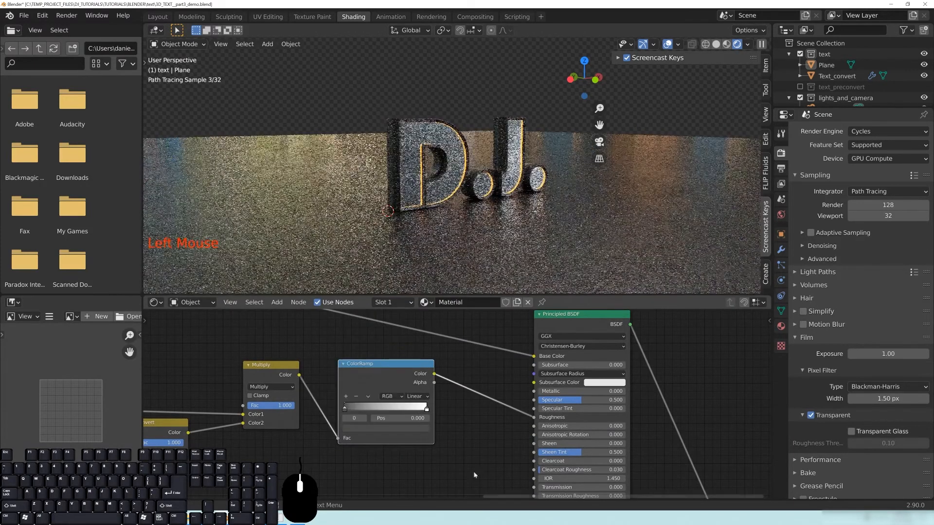
click(387, 428)
click(403, 428)
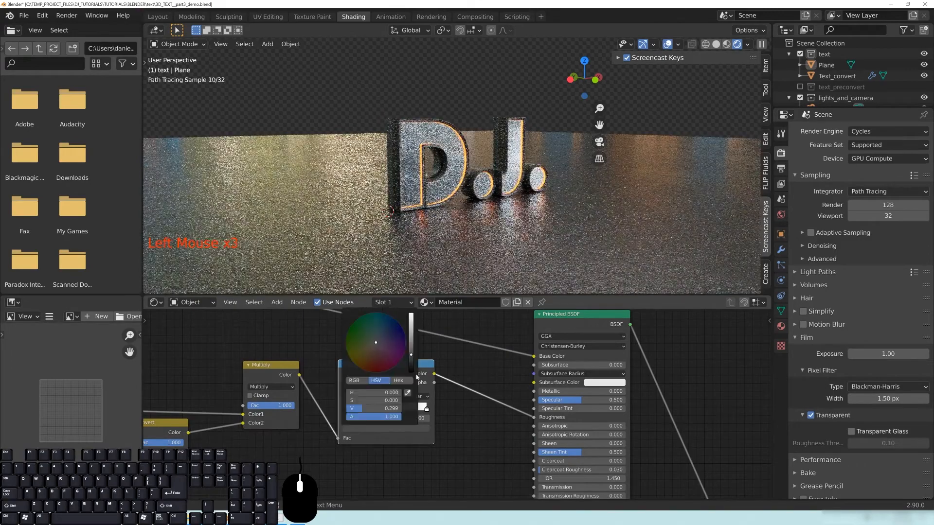
click(411, 342)
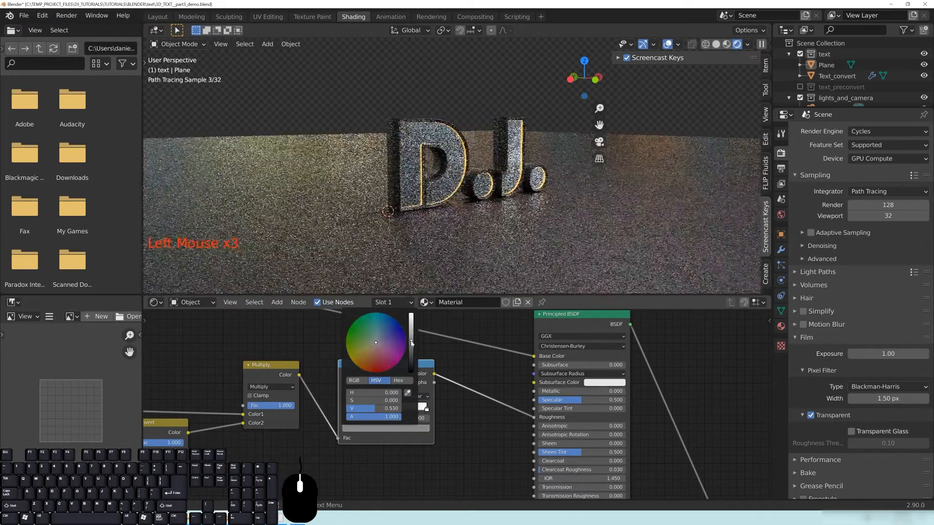
click(412, 347)
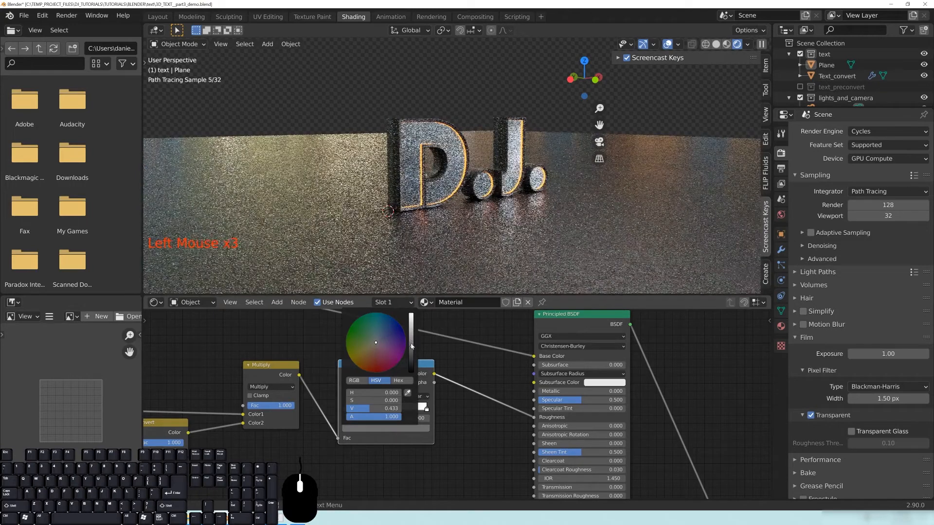
drag(410, 342, 412, 330)
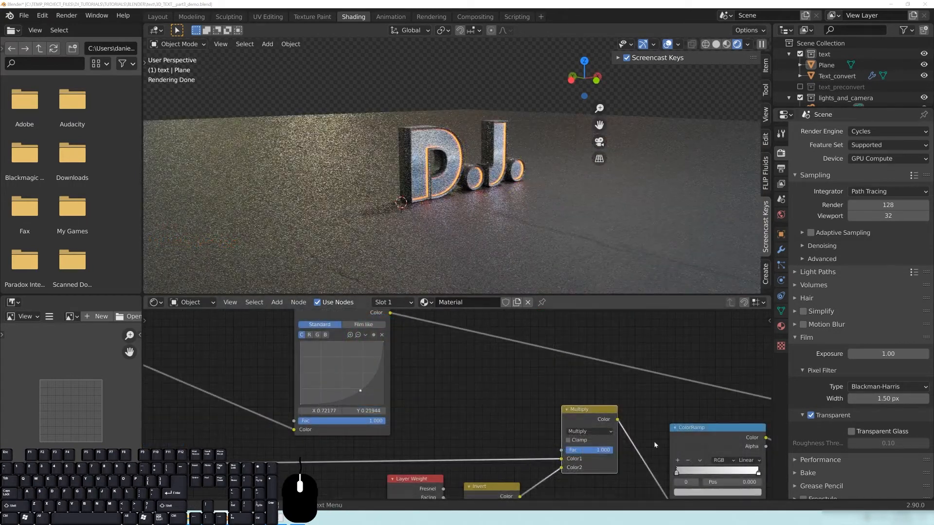
Step: Spread out the Principled BSDF, ColorRamp, Multiply, Invert and Layer Weight nodes to free space after the texture nodes
middle_drag(655, 445, 419, 326)
middle_drag(562, 361, 393, 449)
drag(519, 353, 632, 330)
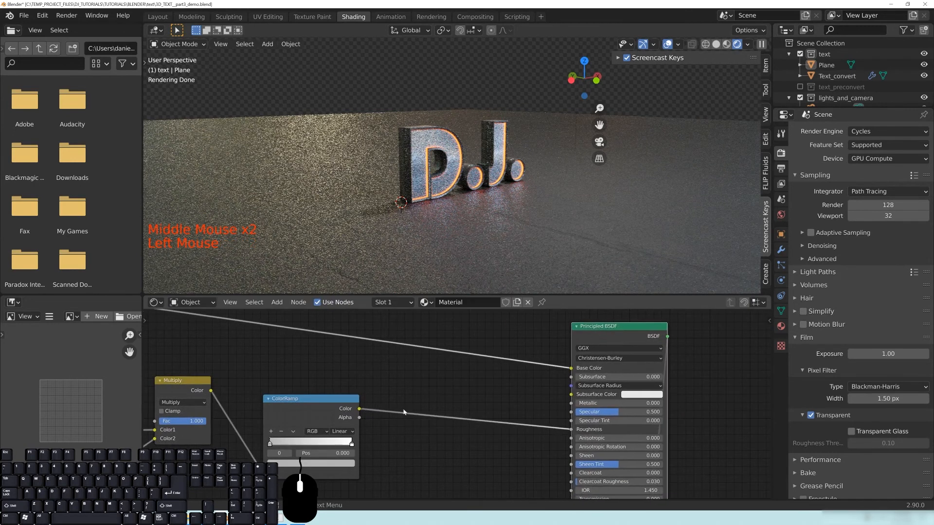
middle_drag(404, 426, 489, 394)
drag(379, 368, 484, 409)
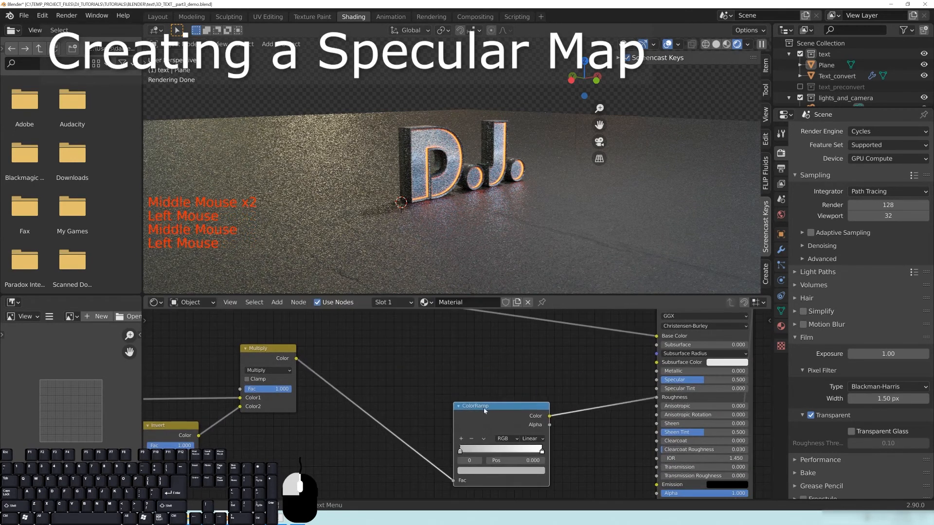
drag(271, 358, 400, 406)
middle_drag(400, 406, 470, 362)
drag(238, 386, 381, 417)
drag(168, 373, 309, 411)
middle_drag(353, 415, 434, 410)
scroll(507, 393, down, 8)
middle_drag(506, 393, 452, 365)
Step: Duplicate the ColorRamp and place the copy above the Layer Weight and Invert nodes
click(596, 379)
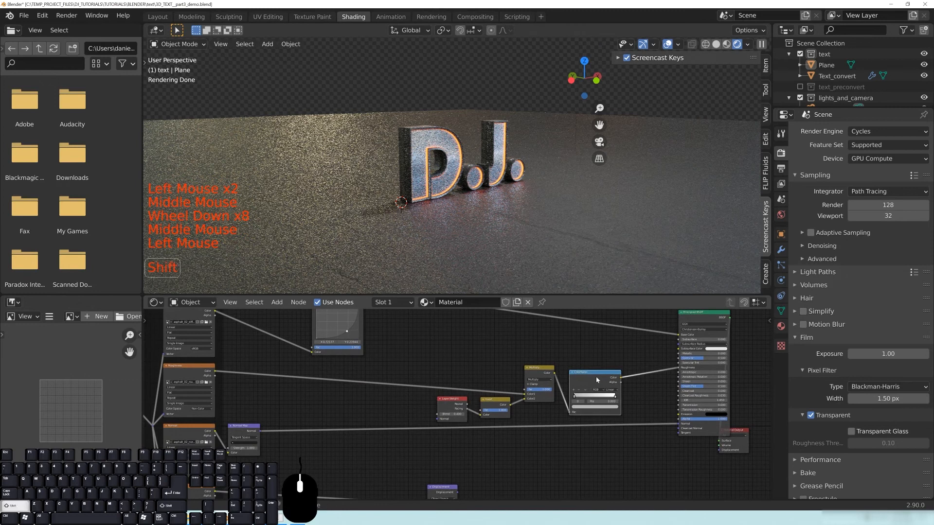
key(shift+d)
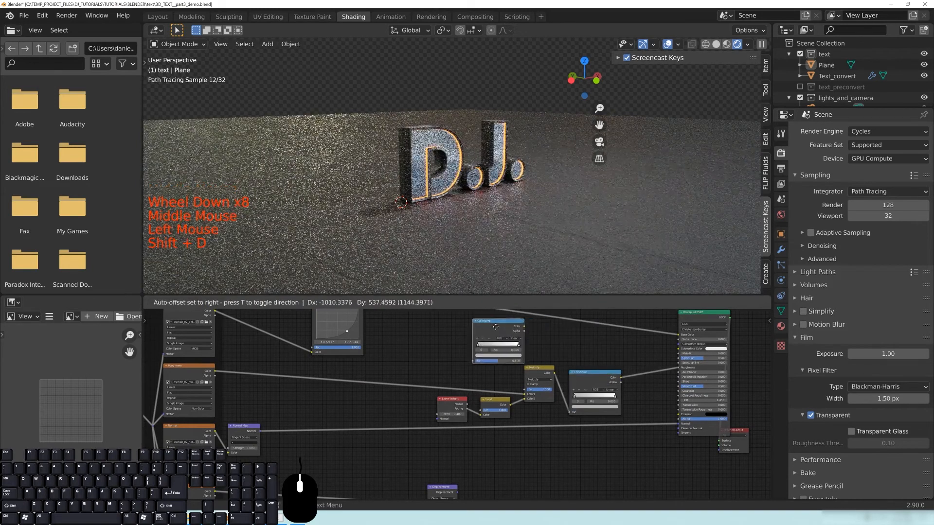
click(489, 332)
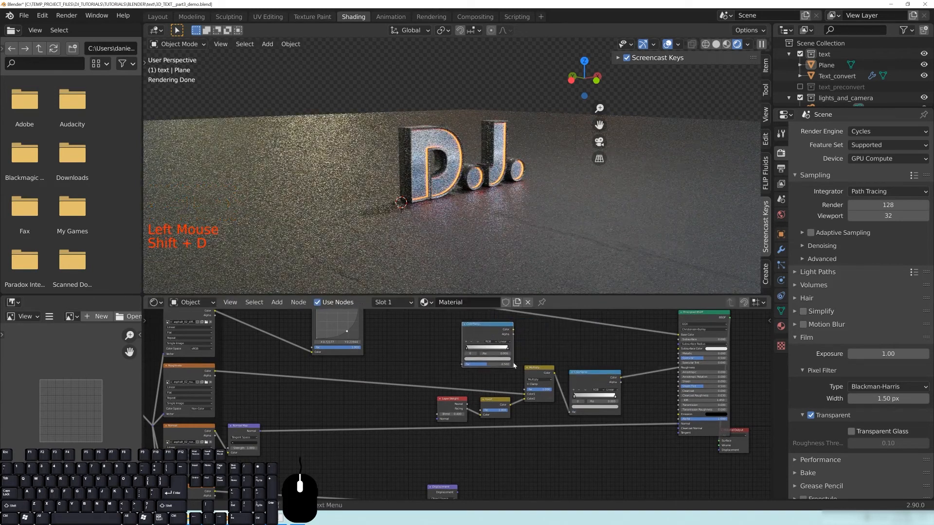
Step: Darken the first stop of the copied ColorRamp to black
scroll(503, 348, up, 5)
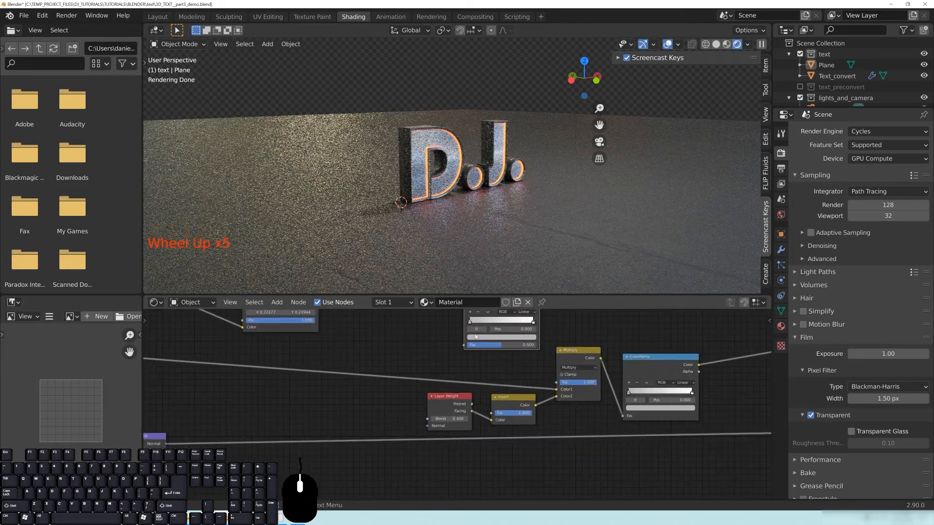
click(469, 323)
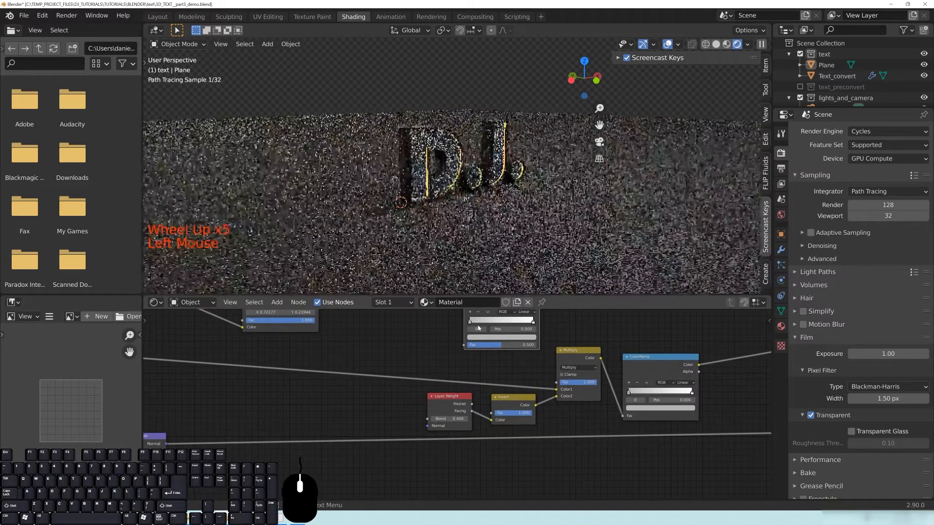
click(474, 339)
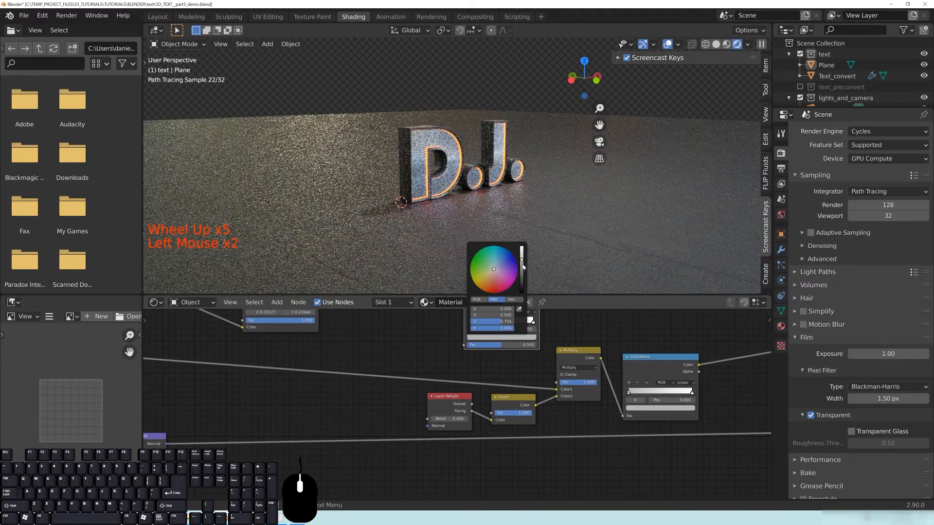
drag(521, 263, 522, 292)
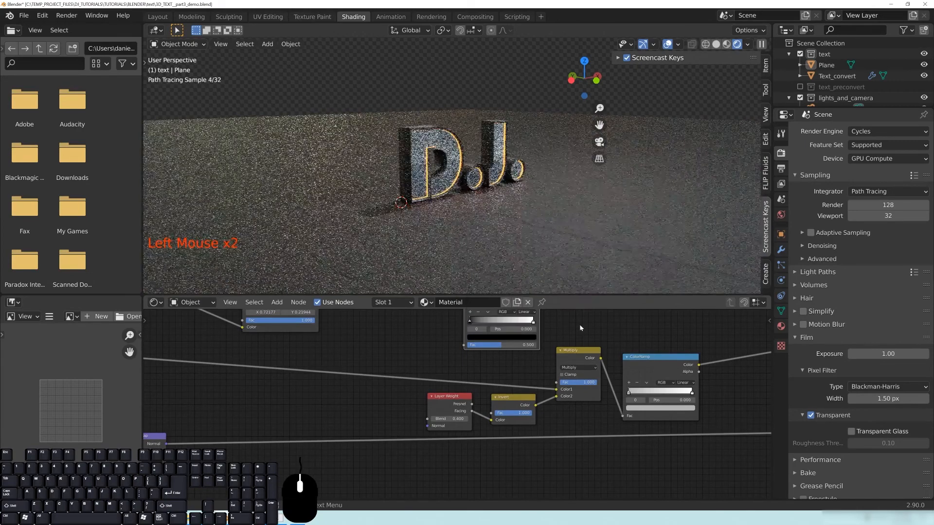
Step: Set the first stop of the copied ColorRamp to white with a value of 1.000
click(470, 322)
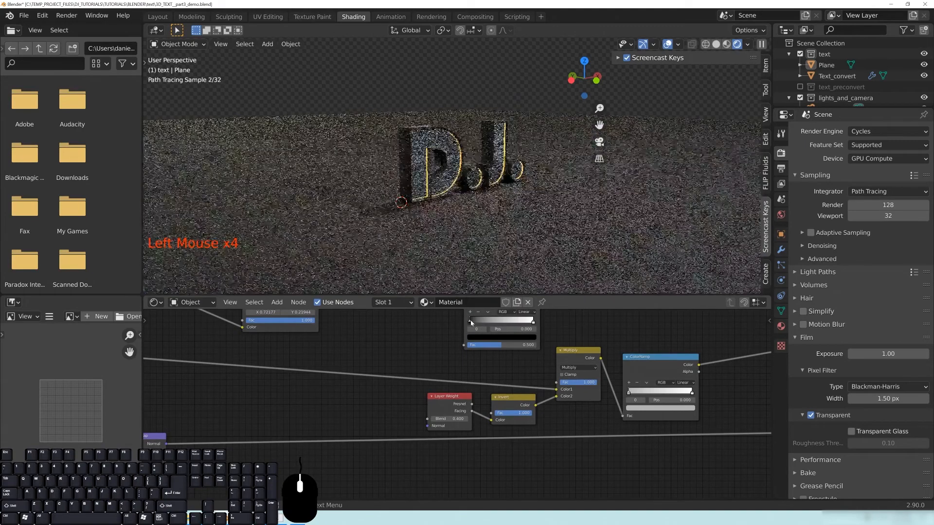
click(487, 338)
click(522, 265)
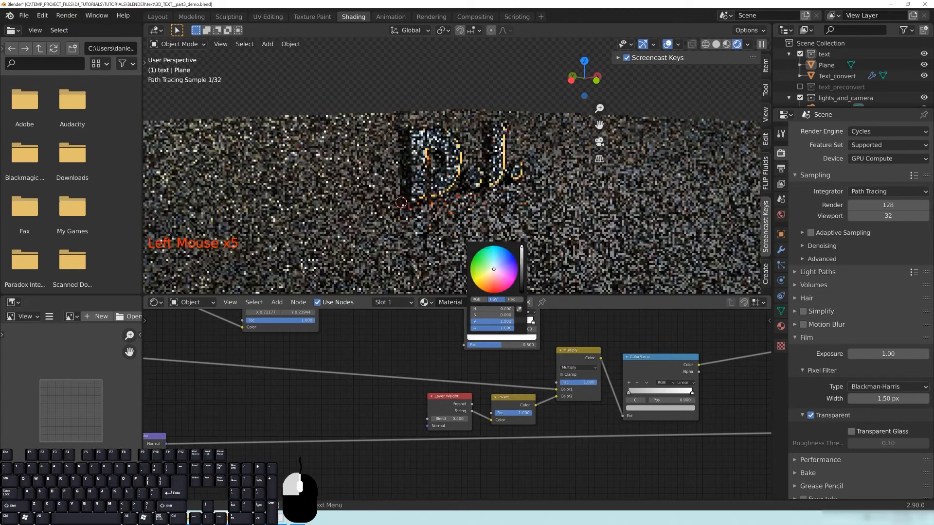
Step: Set the last stop of the copied ColorRamp to black
click(532, 322)
click(512, 338)
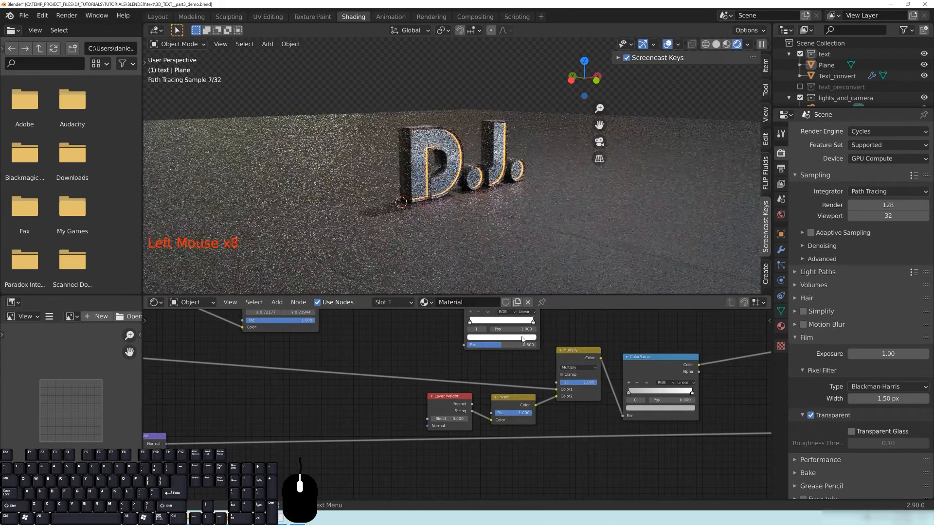
click(511, 339)
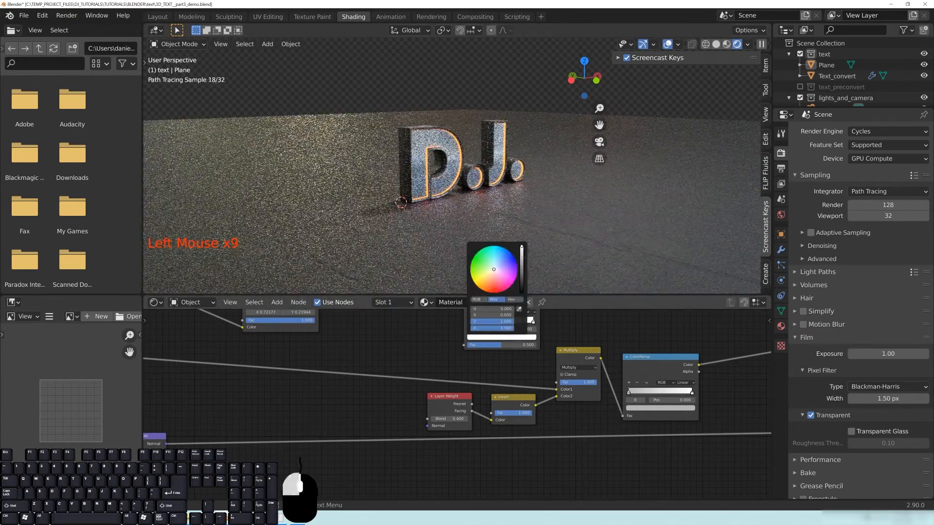
click(521, 291)
Step: Connect the Roughness texture's Color output to the Fac input of the copied ColorRamp
scroll(486, 367, down, 4)
middle_drag(442, 373, 468, 382)
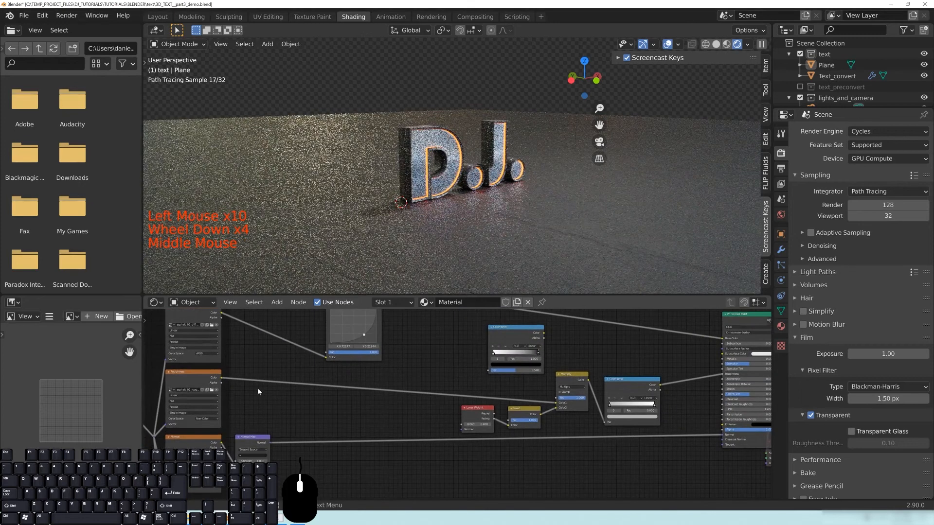
drag(256, 349, 254, 351)
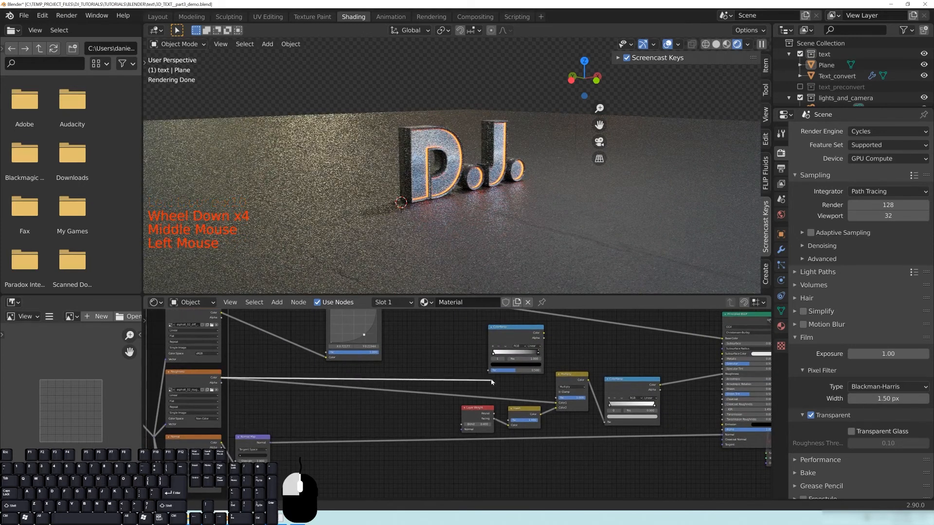
drag(490, 375, 490, 375)
Step: Preview the copied ColorRamp's output directly on the asphalt ground and inspect the cracks around the letters
middle_drag(547, 339, 420, 356)
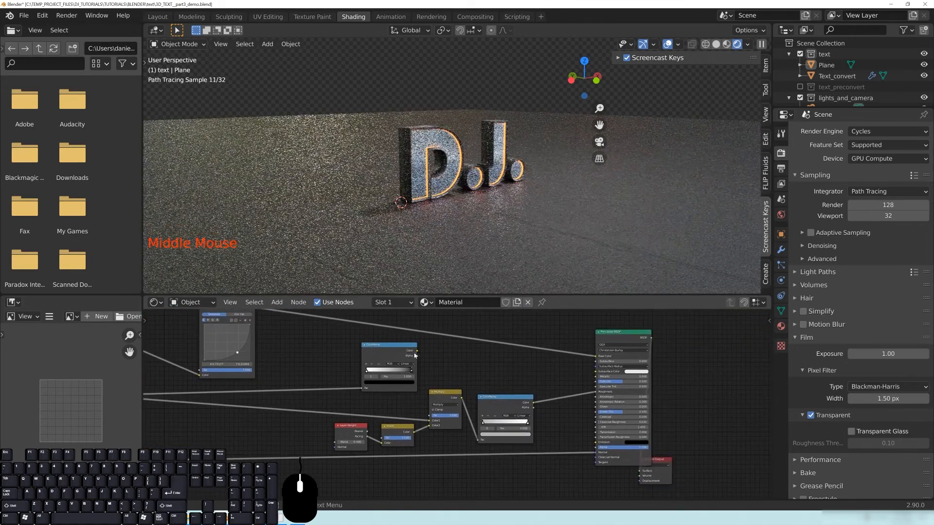
ctrl+shift+click(395, 348)
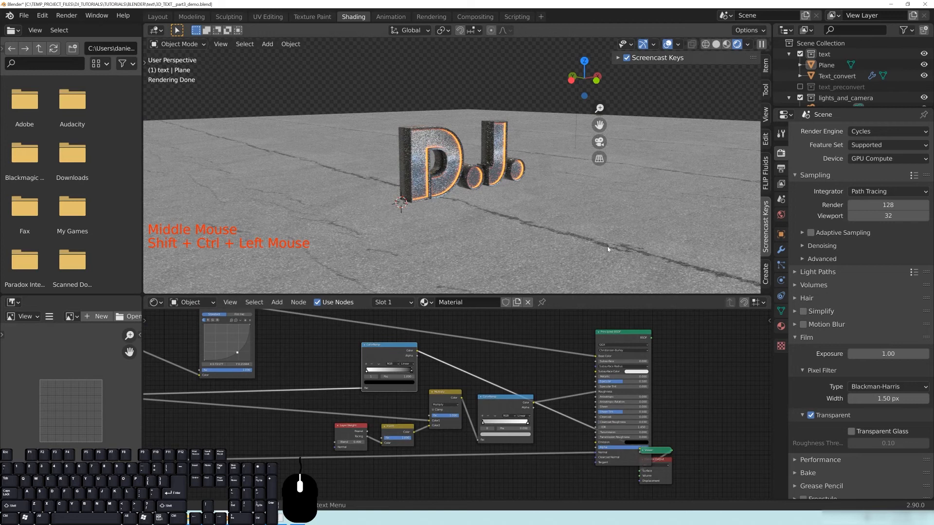
scroll(560, 255, up, 2)
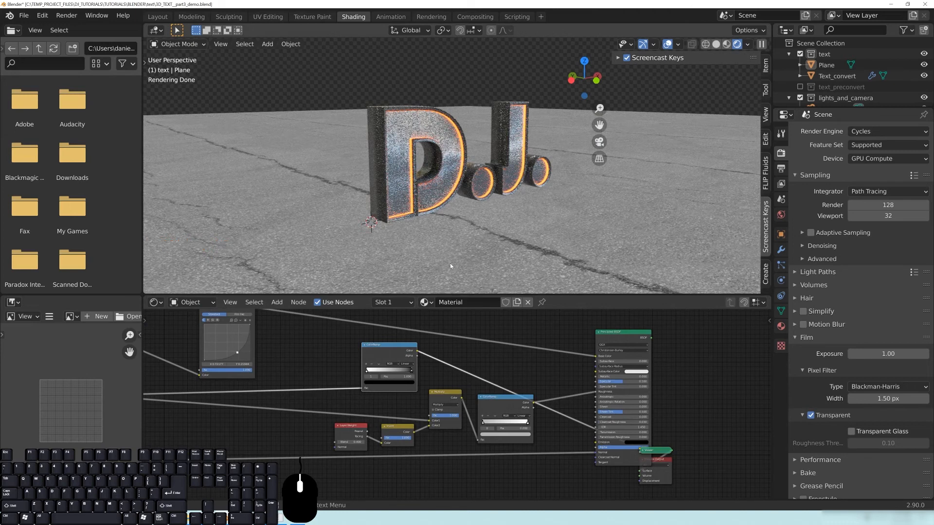
Step: Shift the copied ColorRamp slightly and connect its Color output to the Specular input of the Principled BSDF
drag(399, 351, 413, 352)
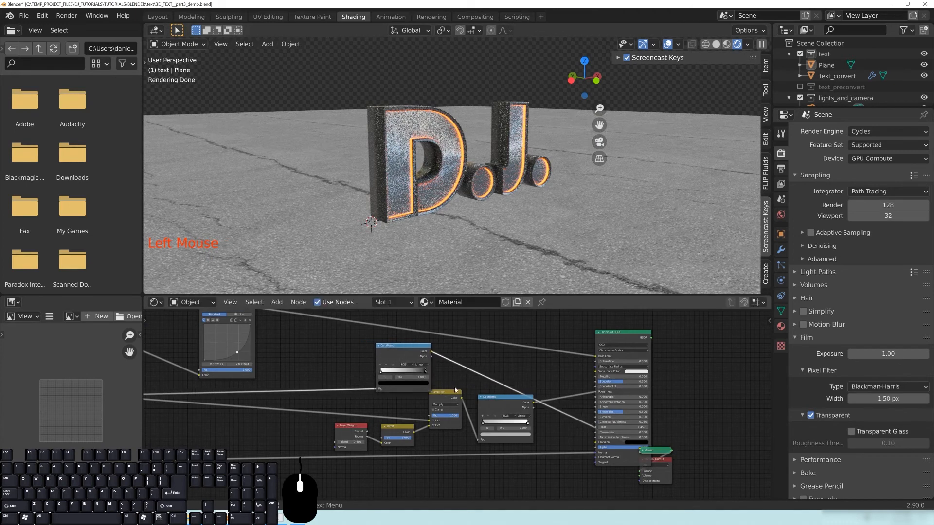
middle_drag(511, 384, 403, 372)
scroll(458, 373, up, 1)
scroll(459, 373, up, 1)
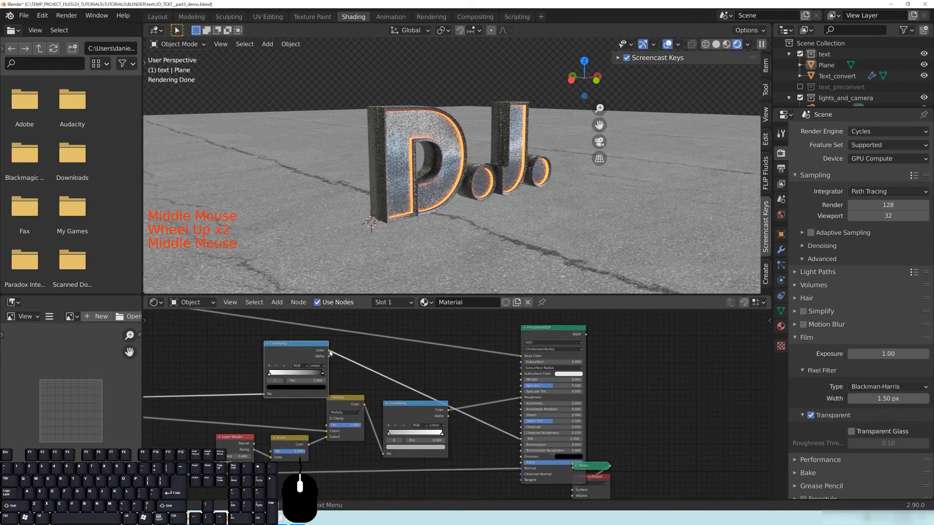
drag(329, 351, 497, 373)
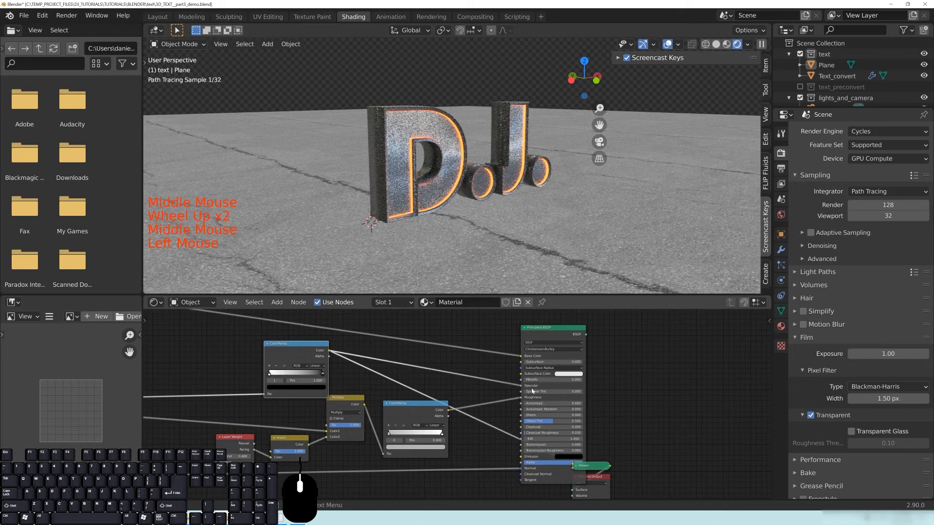
Step: Restore the Principled BSDF as the previewed shader and inspect the ground's reflections near the letters
middle_drag(574, 335, 557, 340)
ctrl+shift+click(555, 340)
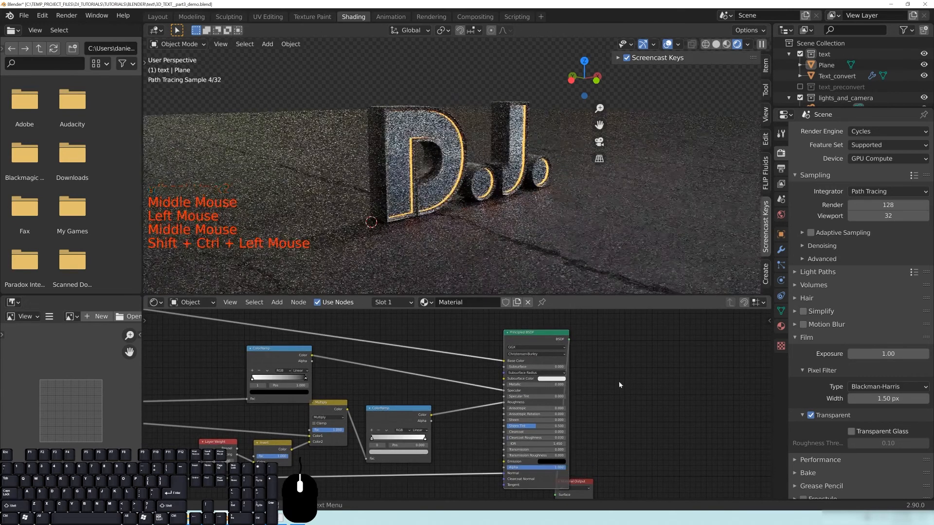
scroll(488, 234, up, 2)
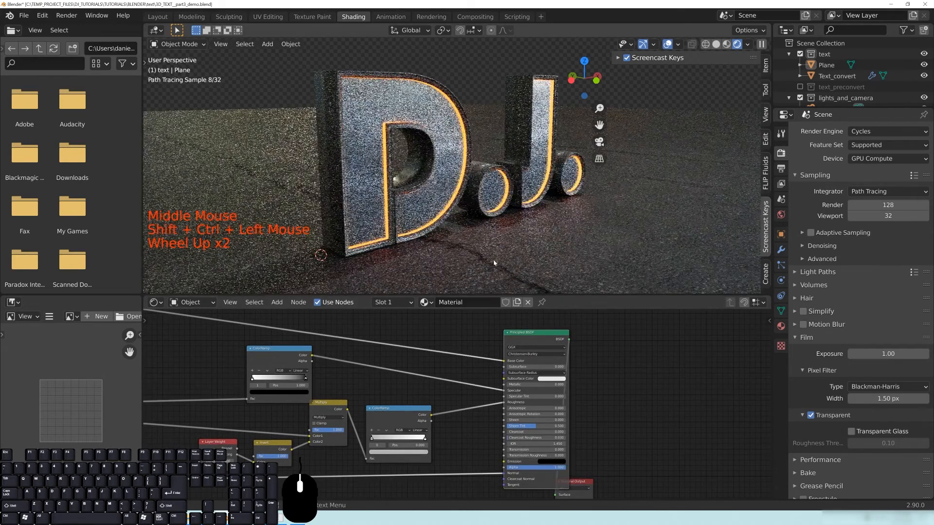
shift+middle_drag(516, 262, 489, 238)
Step: Move the specular ColorRamp's black stop slightly inward, comparing the ground with the Specular link removed and reconnected
drag(306, 379, 280, 383)
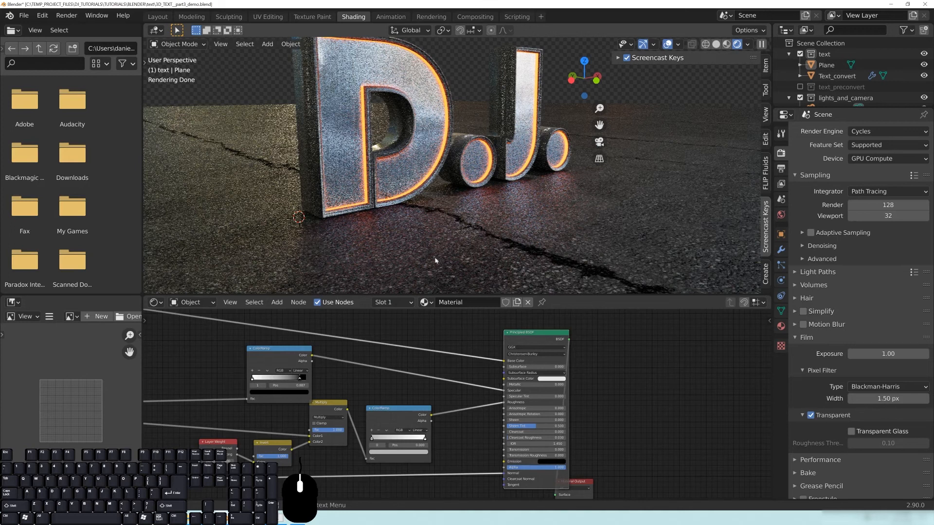
drag(504, 392, 458, 334)
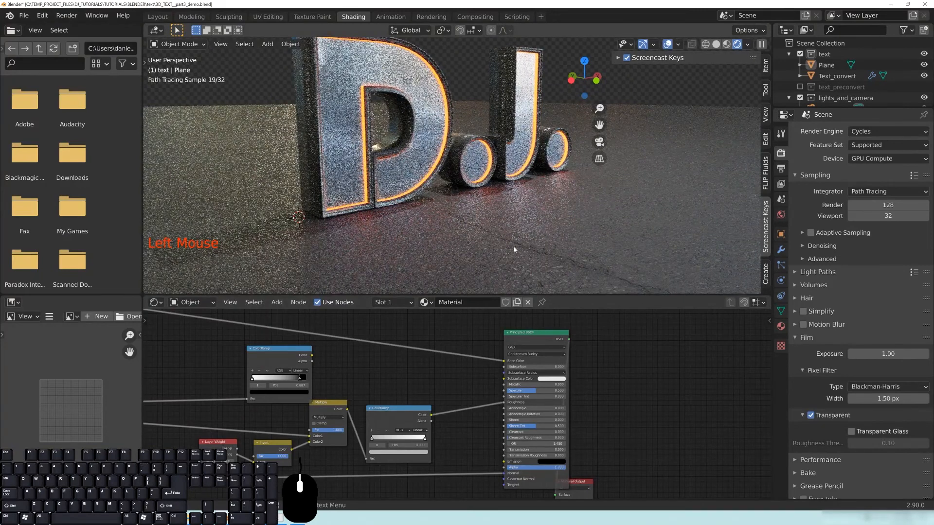
drag(310, 357, 504, 391)
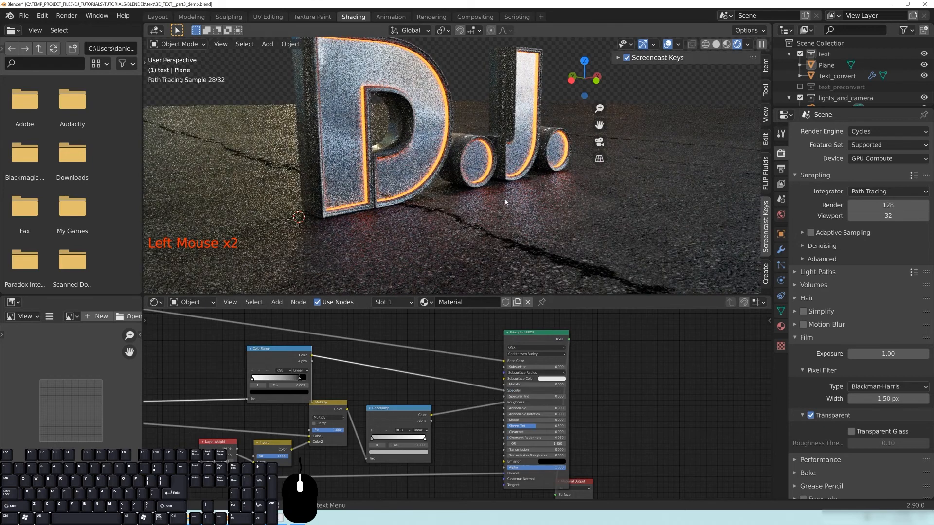
mouse_move(300, 381)
mouse_down()
mouse_move(323, 381)
mouse_move(293, 383)
mouse_move(304, 378)
mouse_up()
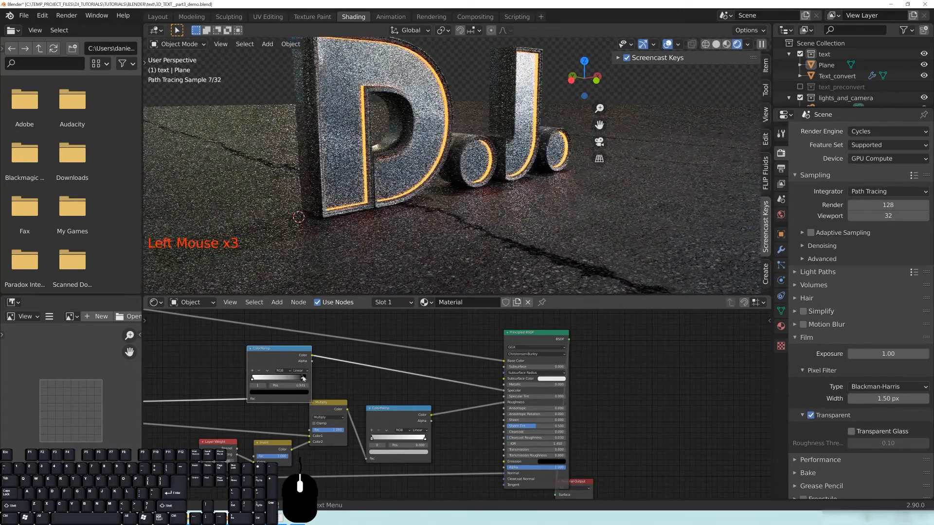
click(277, 355)
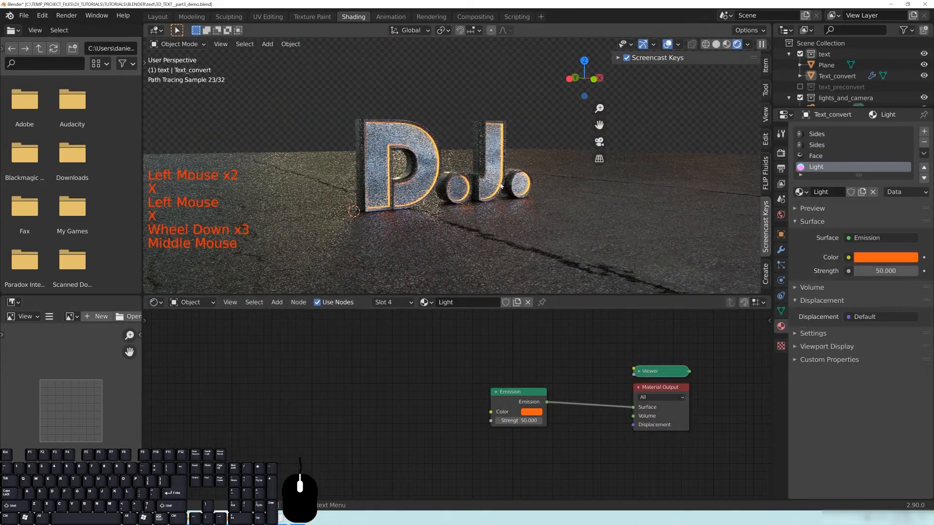
Step: Examine the glowing edge lights on the letters and their reflections on the ground from several angles
scroll(445, 202, up, 2)
middle_drag(445, 201, 514, 252)
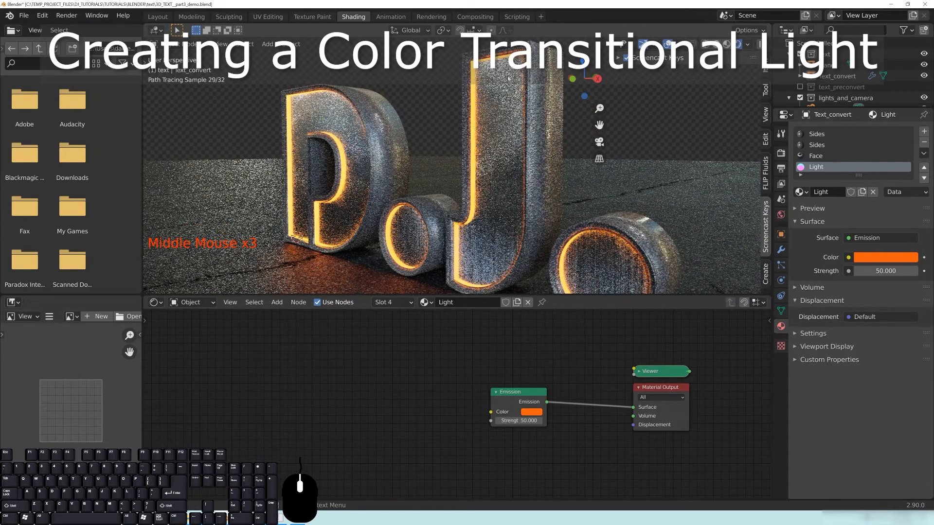
middle_drag(480, 186, 485, 137)
scroll(485, 136, down, 2)
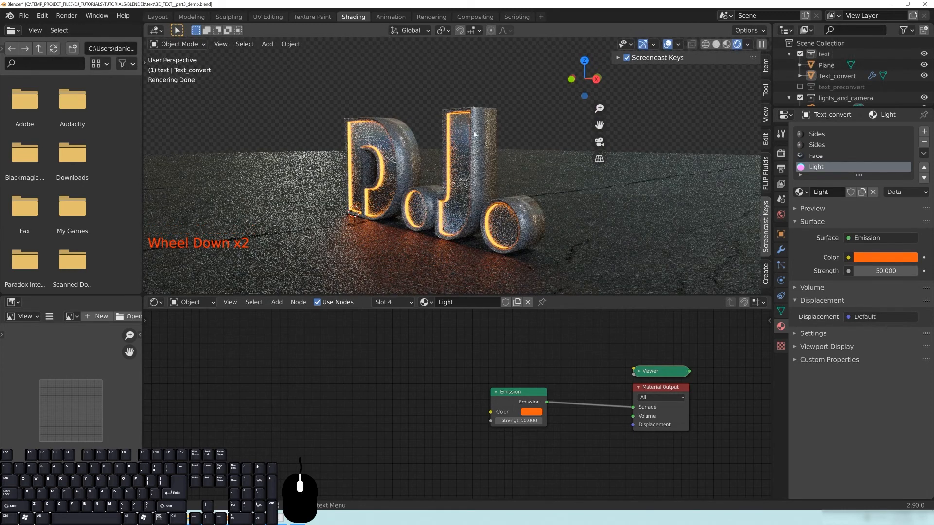
scroll(485, 199, up, 2)
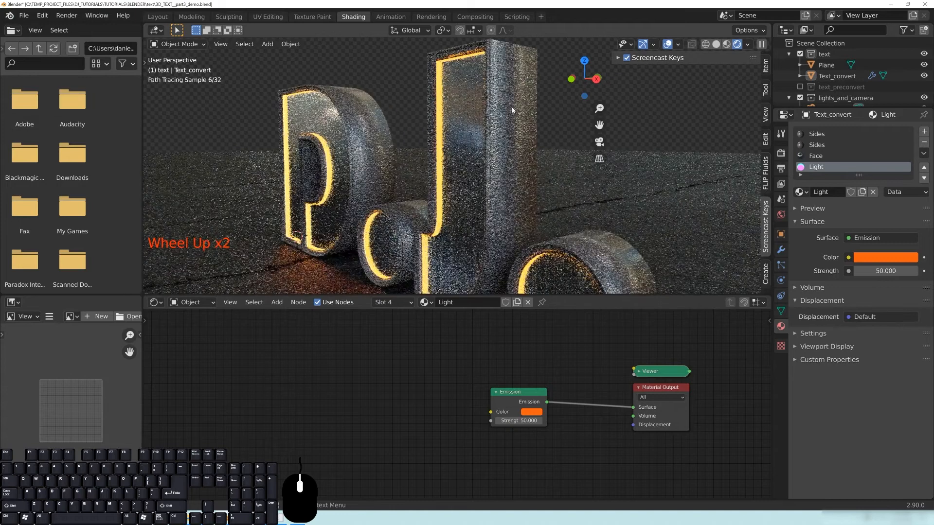
scroll(489, 117, down, 1)
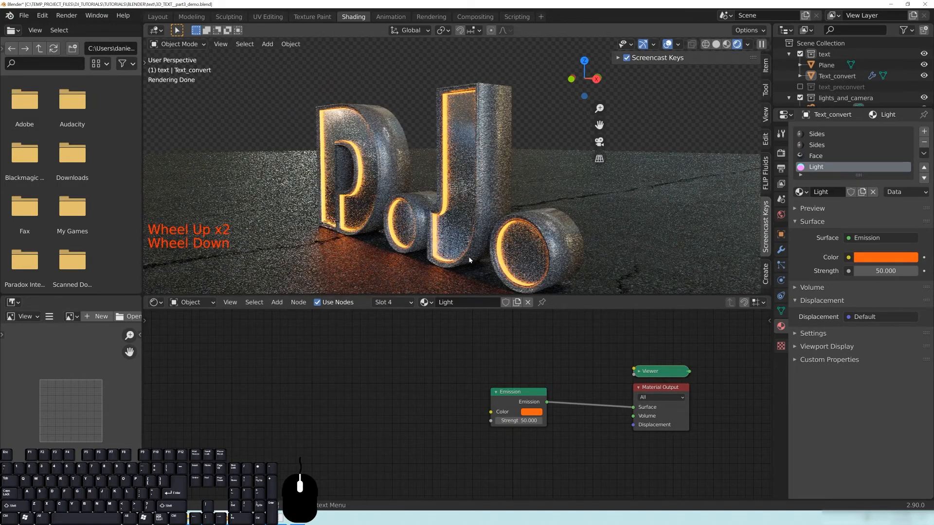
middle_drag(372, 190, 510, 206)
scroll(445, 206, up, 2)
shift+middle_drag(471, 175, 512, 215)
middle_drag(422, 186, 429, 179)
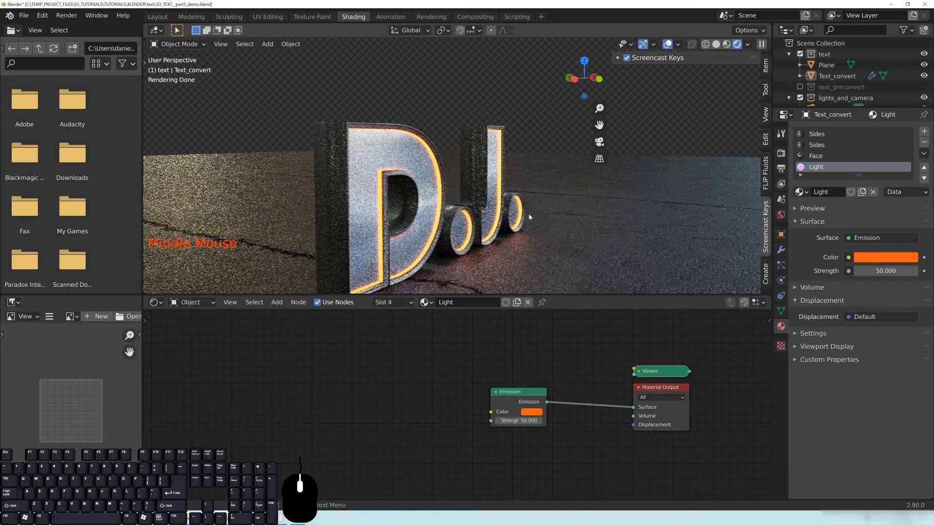
middle_drag(489, 236, 337, 215)
scroll(486, 234, down, 2)
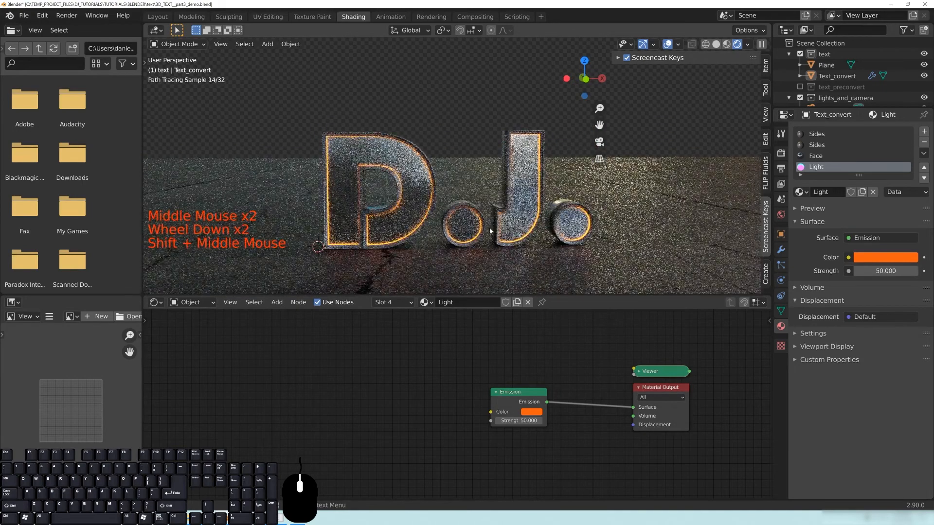
middle_drag(596, 238, 574, 228)
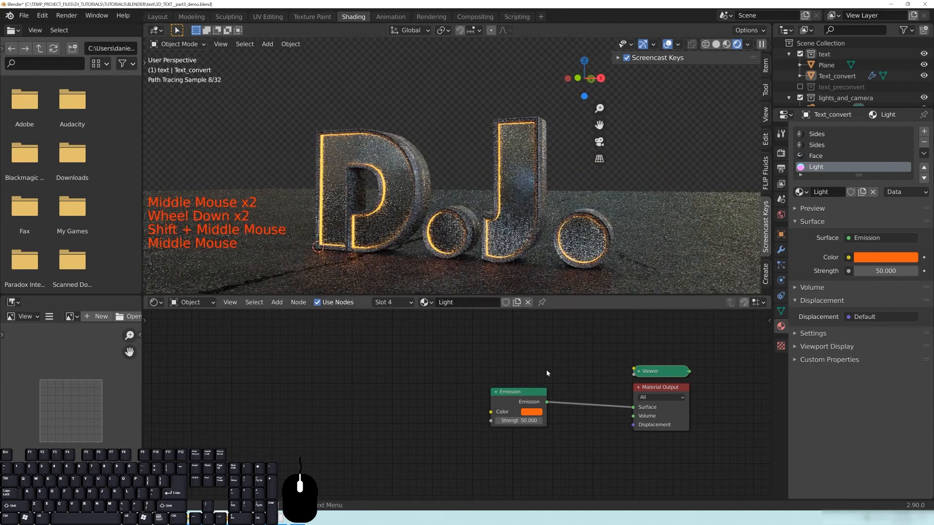
Step: Try pink and green for the Light material's Emission colour and settle on orange with hue 0.090 and saturation 0.902
middle_drag(524, 360, 461, 338)
scroll(506, 406, up, 3)
click(470, 389)
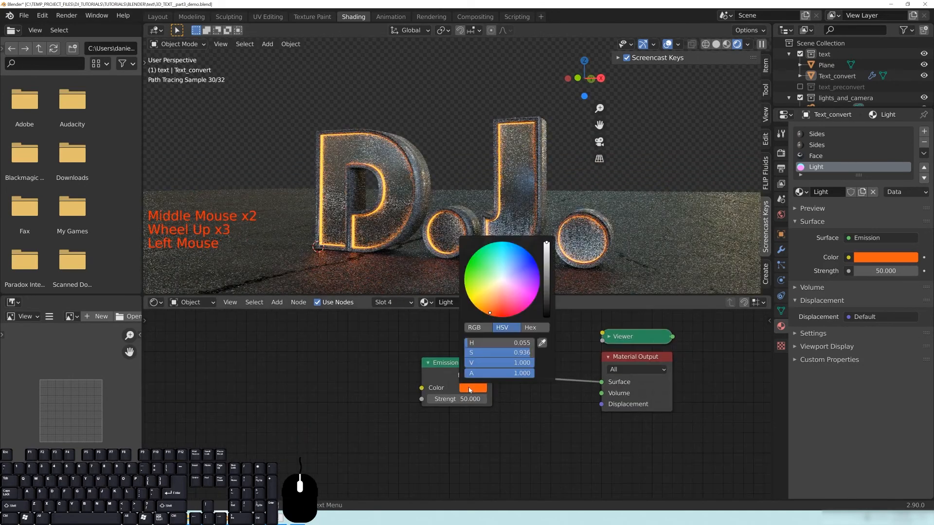
click(469, 396)
click(469, 389)
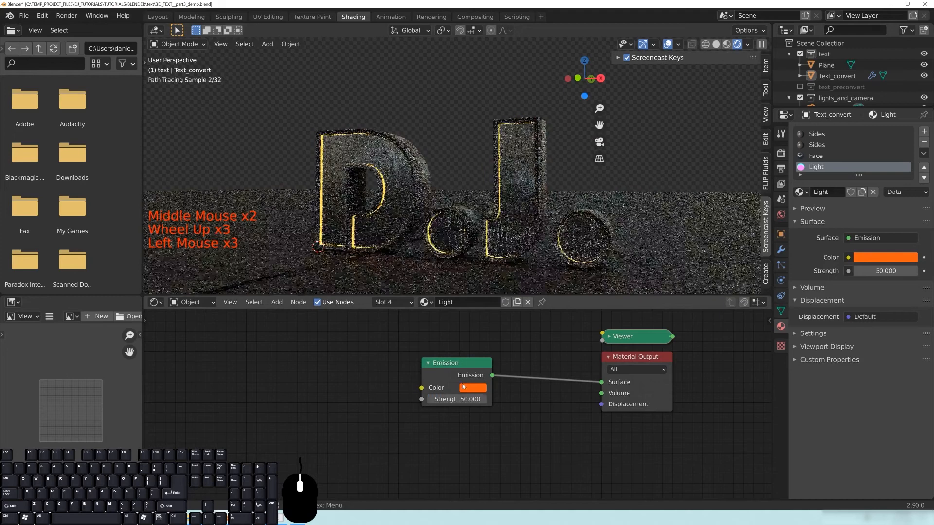
click(472, 388)
click(522, 306)
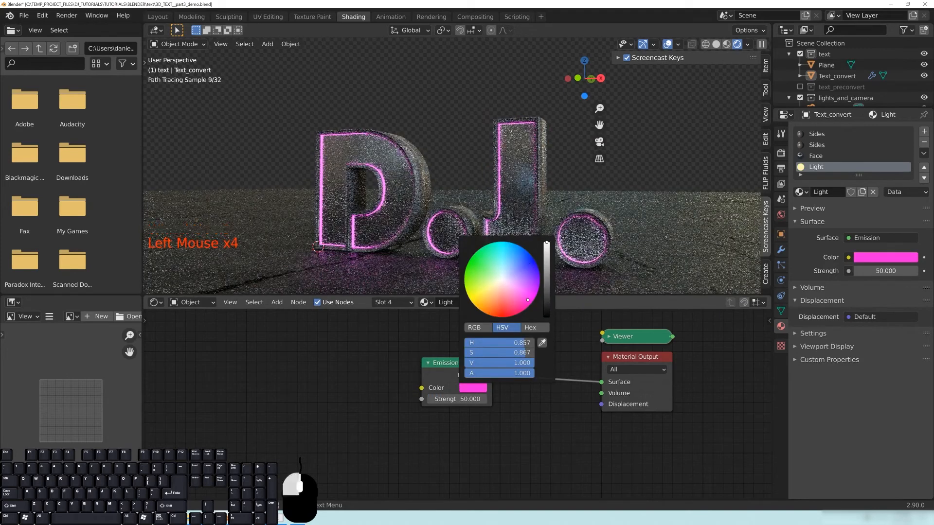
click(530, 263)
mouse_move(527, 269)
mouse_down()
mouse_move(504, 290)
mouse_move(464, 260)
mouse_up()
click(479, 257)
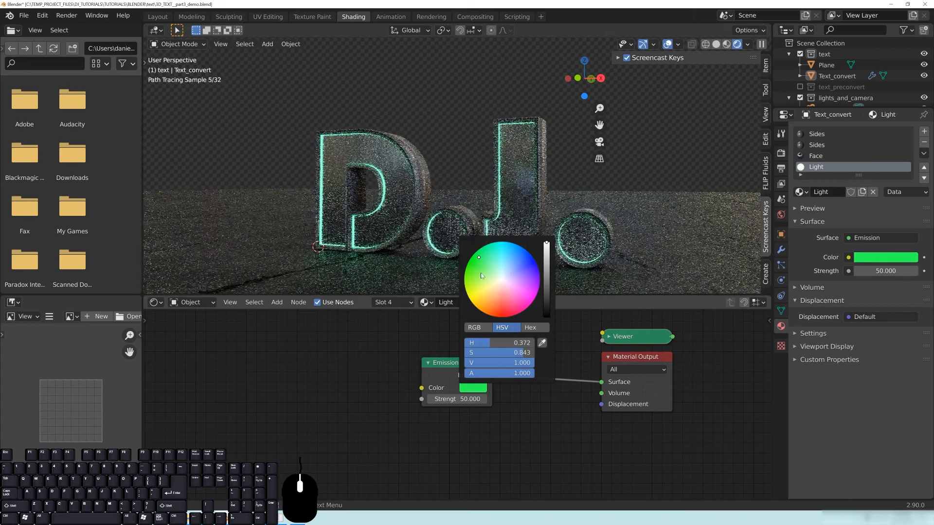
click(477, 290)
click(494, 307)
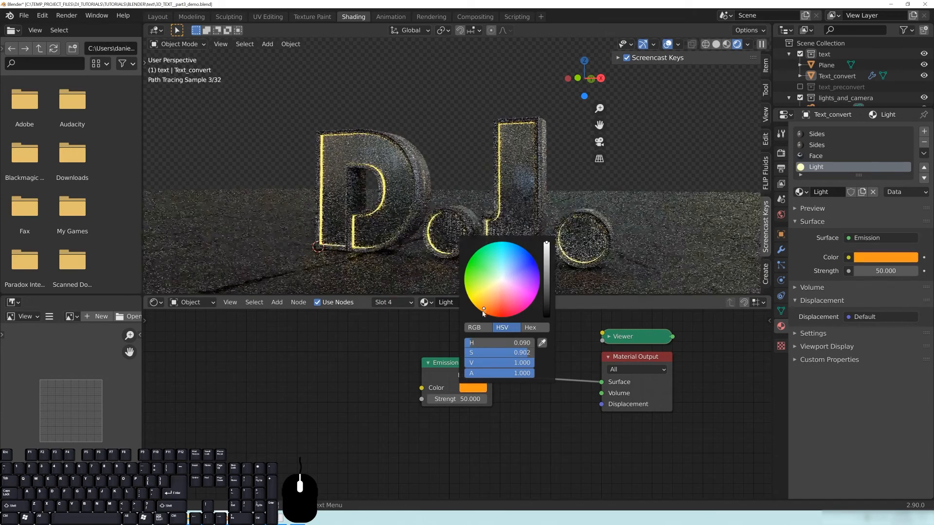
Step: Add a ColorRamp node to the Light material and preview it on the letters
middle_drag(399, 411, 418, 353)
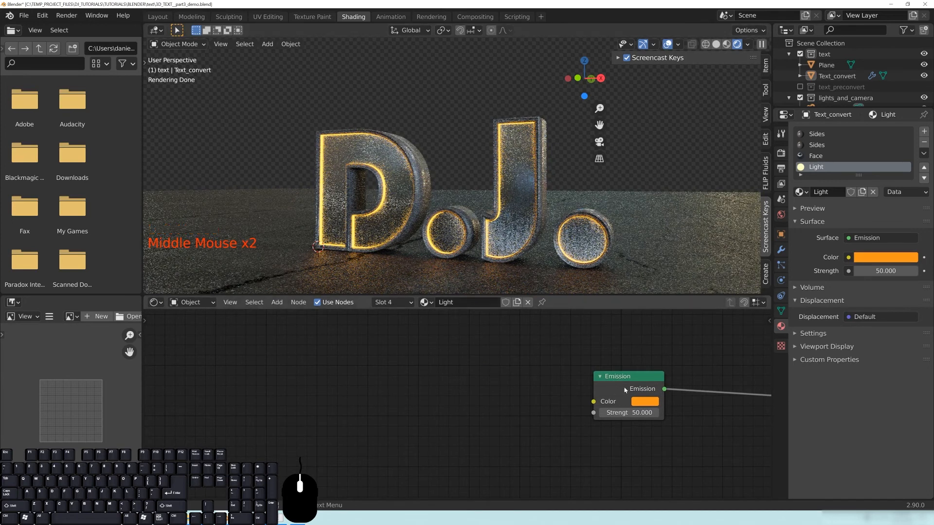
drag(616, 391, 610, 390)
middle_drag(654, 389, 500, 403)
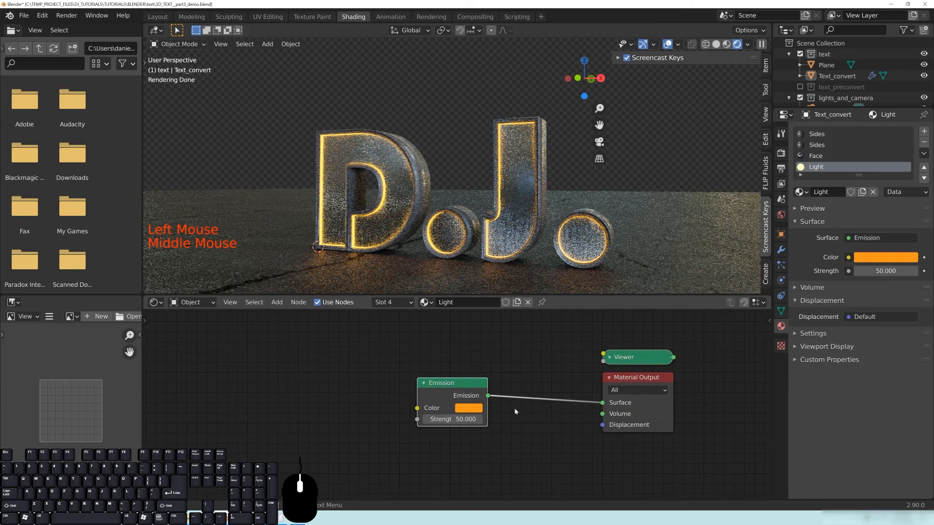
middle_drag(314, 421, 574, 424)
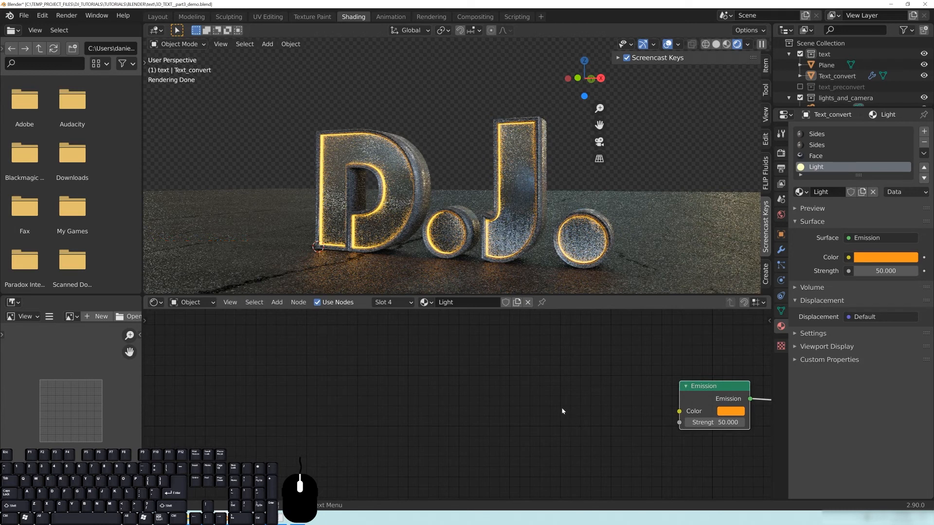
middle_drag(403, 432, 415, 426)
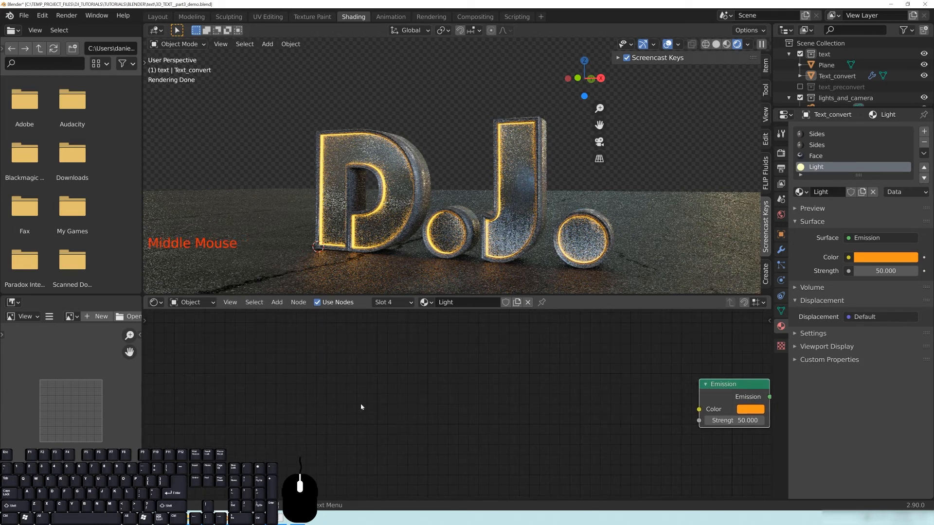
key(shift+a)
mouse_move(354, 374)
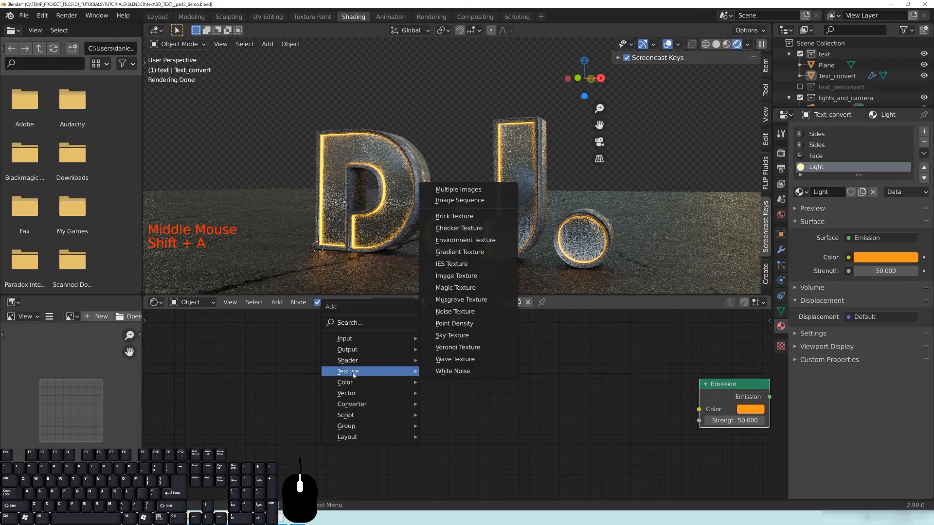
mouse_move(352, 404)
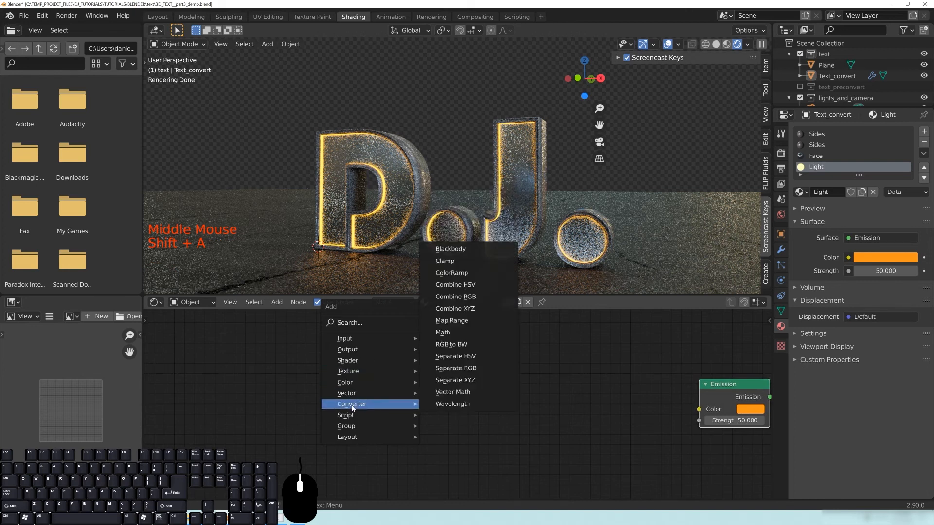
click(442, 275)
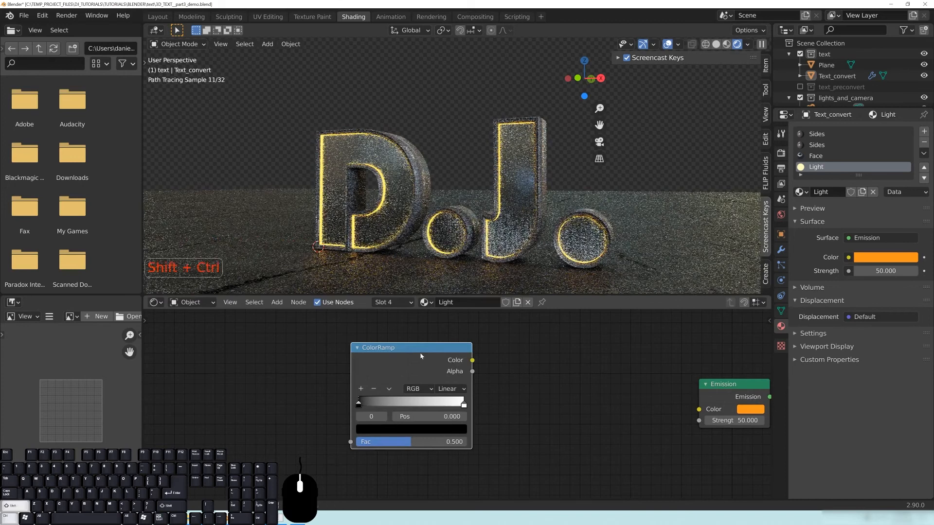
ctrl+shift+click(486, 386)
Step: Try a red-orange end stop and different stop positions on the ColorRamp, and delete the node
drag(362, 410, 314, 401)
click(463, 404)
click(463, 404)
click(438, 428)
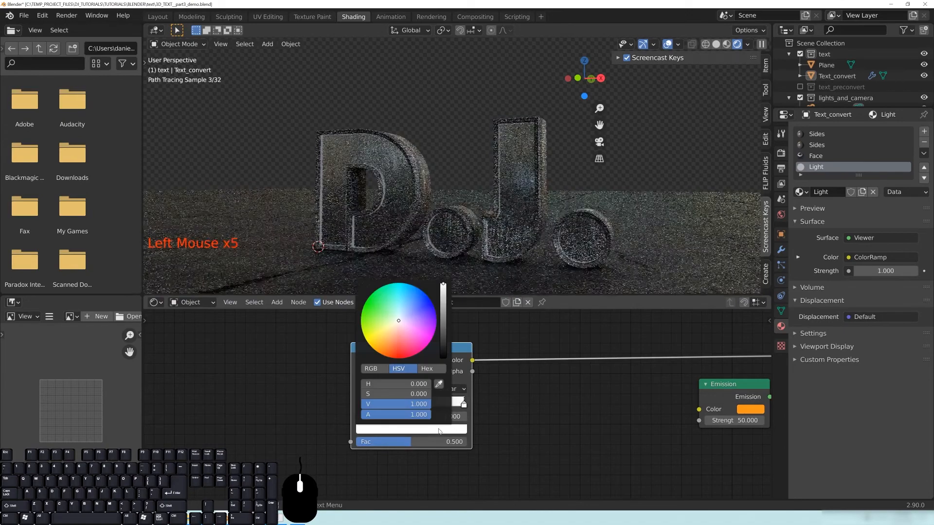
click(410, 325)
drag(464, 404, 380, 403)
scroll(543, 254, up, 2)
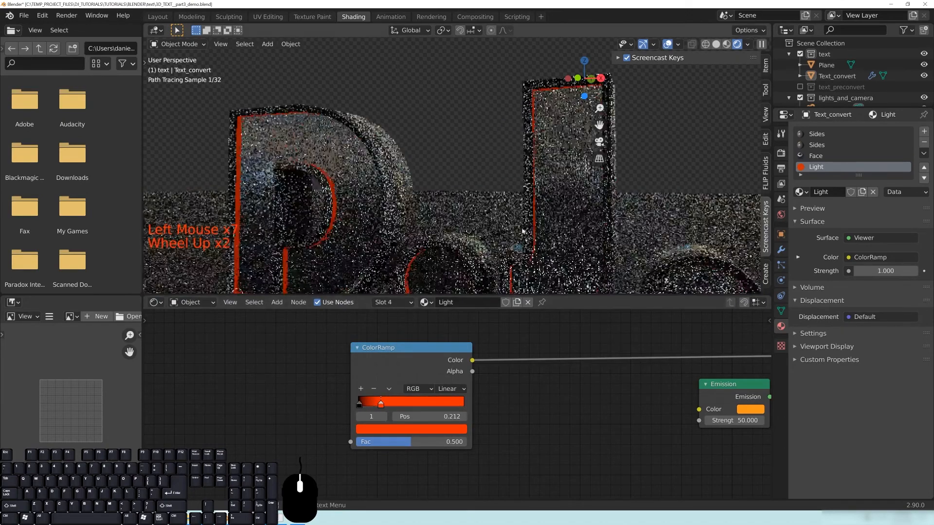
click(365, 400)
mouse_move(364, 399)
mouse_down()
mouse_move(445, 410)
mouse_move(361, 409)
mouse_up()
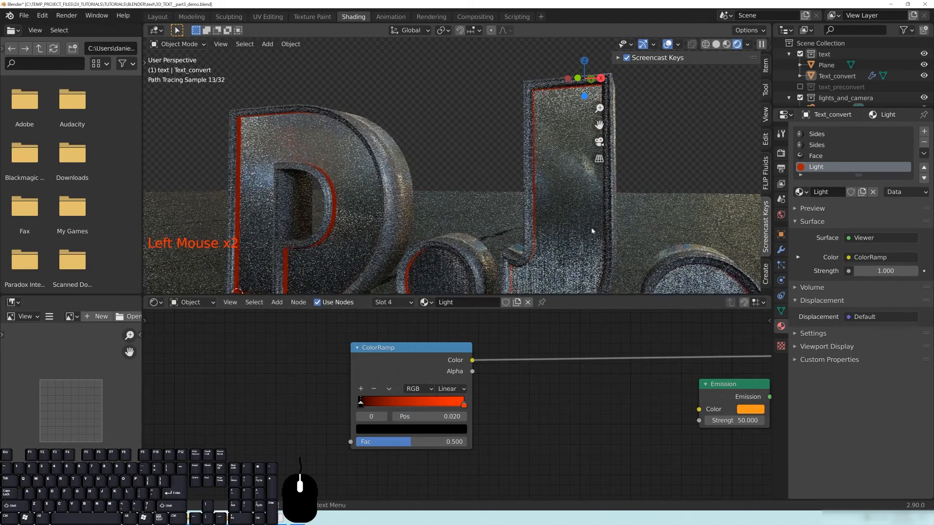
scroll(608, 233, down, 3)
middle_drag(608, 232, 493, 229)
scroll(506, 252, up, 2)
click(411, 357)
key(x)
Step: Add a Gradient Texture node to the Light material, well ahead of the Emission node
middle_drag(468, 365, 521, 366)
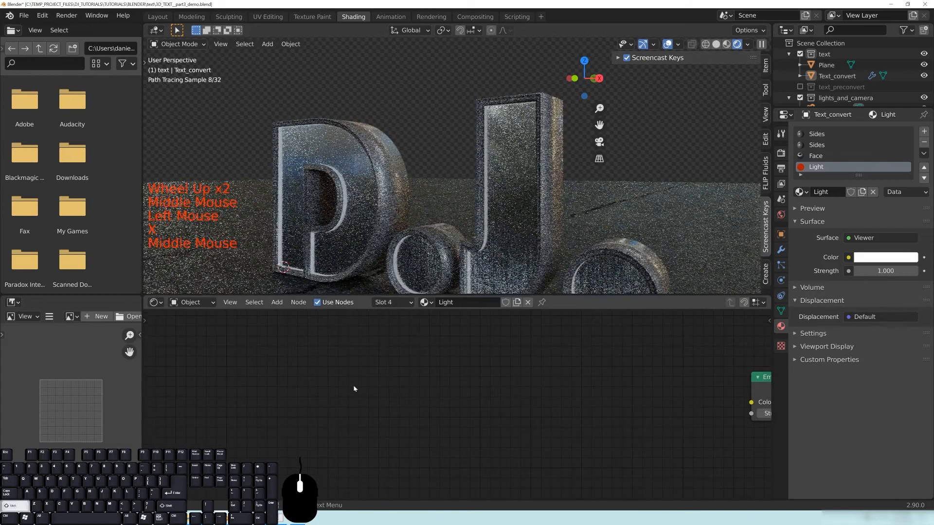
key(shift+a)
mouse_move(343, 359)
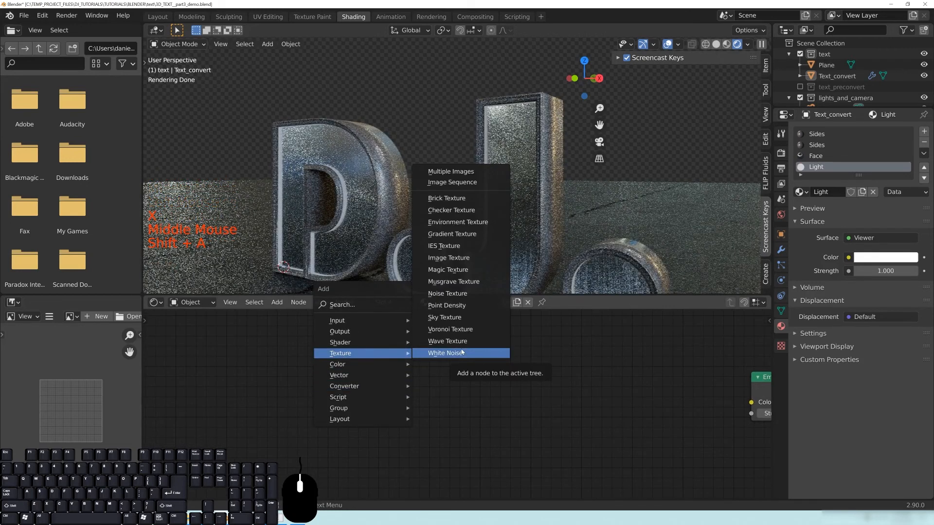
click(453, 234)
click(354, 384)
Step: Add a ColorRamp node between the Gradient Texture and the Emission shader
mouse_move(425, 403)
middle_down()
mouse_move(408, 403)
mouse_move(434, 401)
middle_up()
scroll(483, 418, down, 4)
scroll(483, 422, down, 1)
key(shift+a)
mouse_move(435, 404)
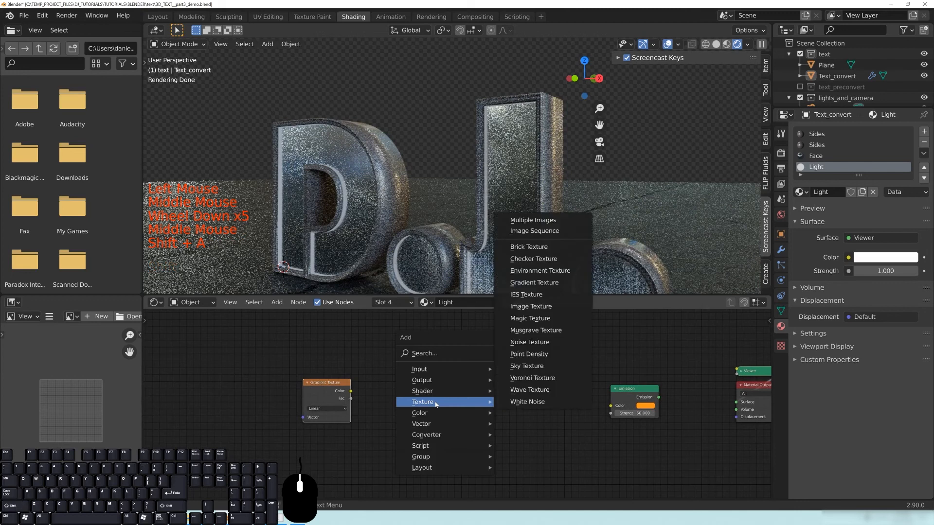
mouse_move(438, 435)
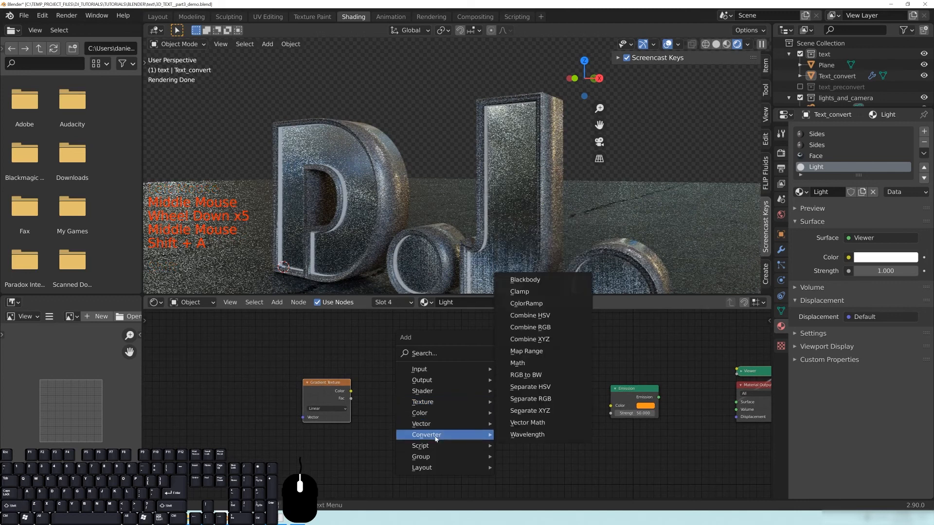
click(526, 303)
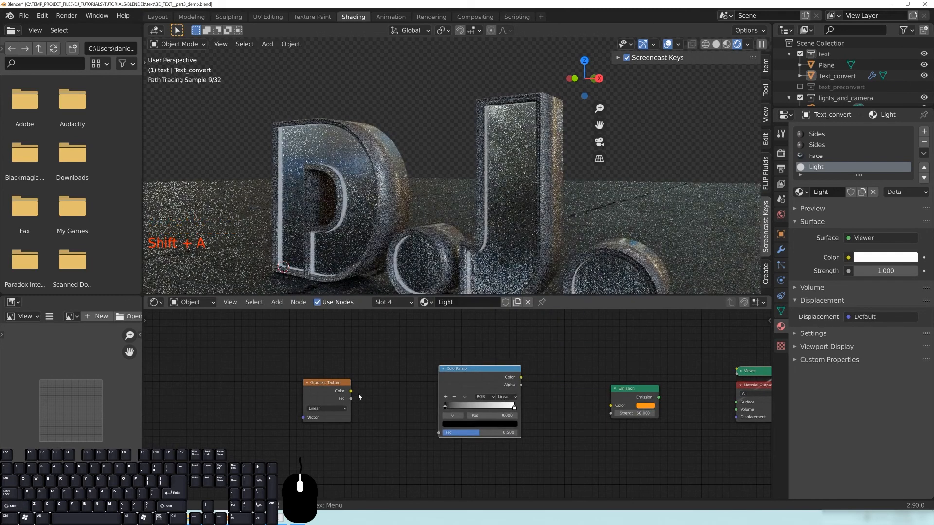
Step: Link the Gradient Texture's Color to the ColorRamp's Fac and preview the ramp on the letters
drag(349, 392, 392, 352)
drag(439, 432, 439, 433)
drag(492, 377, 470, 378)
ctrl+shift+click(470, 381)
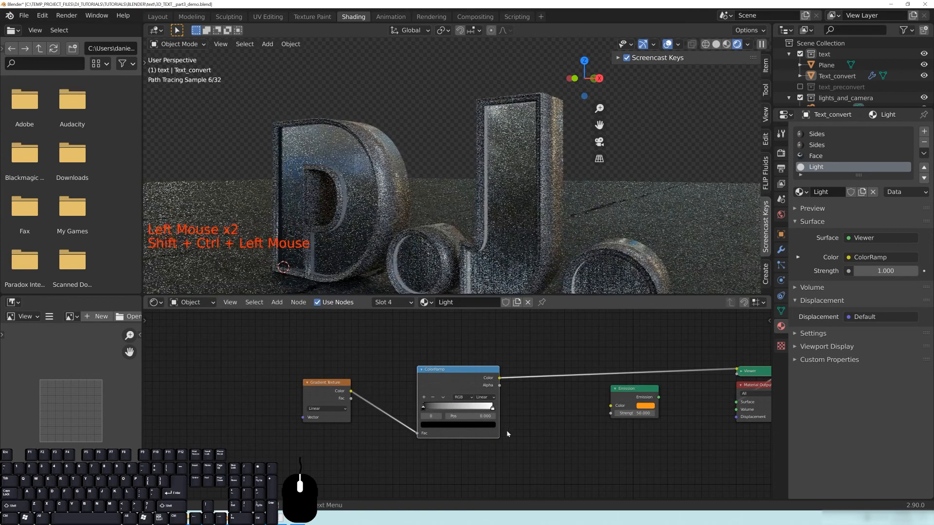
Step: Colour the ColorRamp's first stop green and its last stop red
middle_drag(507, 434, 540, 427)
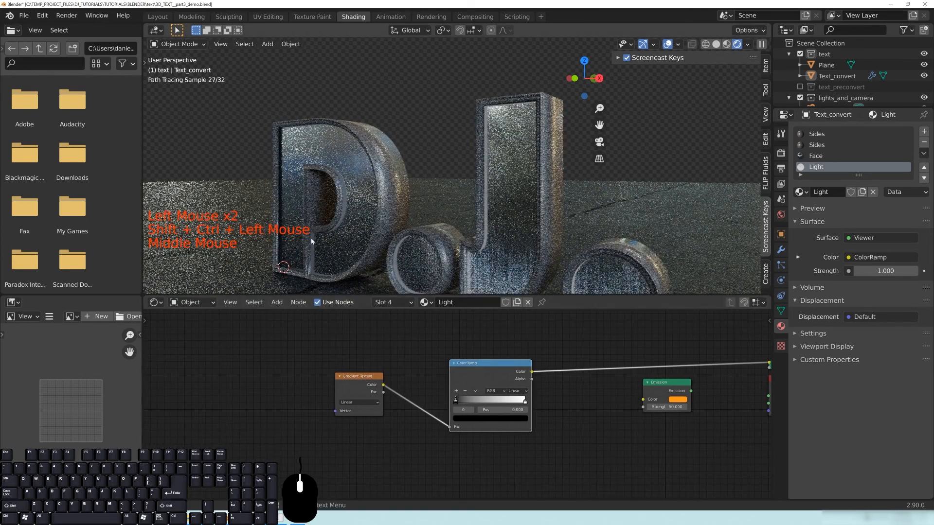
click(481, 420)
drag(511, 365, 458, 337)
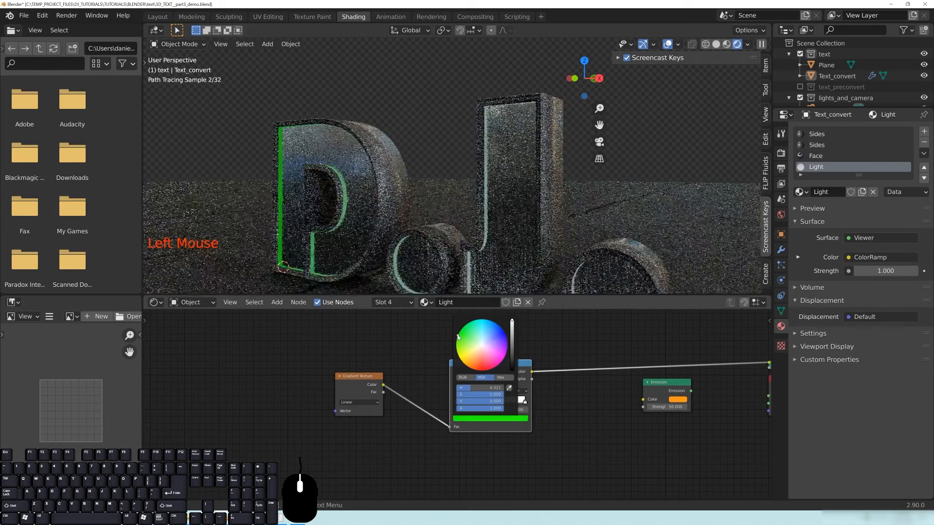
click(550, 465)
click(525, 402)
click(503, 419)
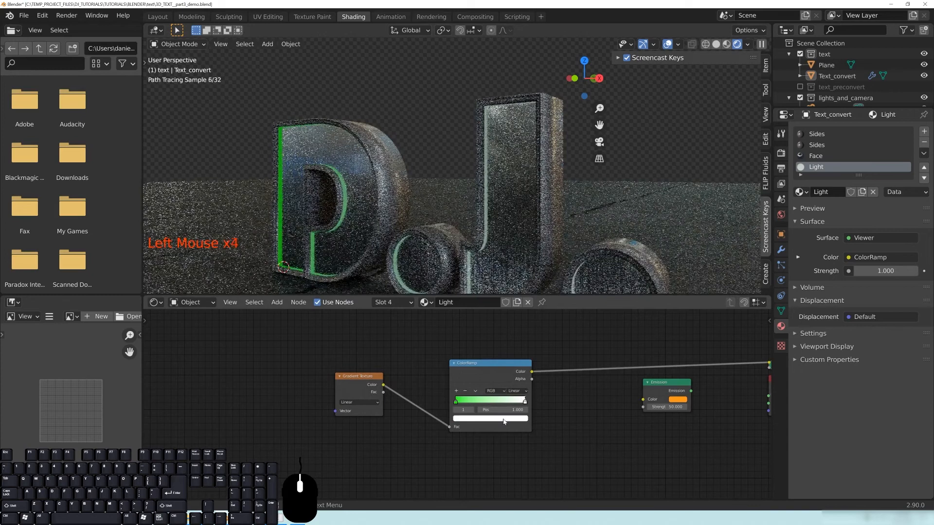
drag(481, 347, 483, 372)
middle_drag(475, 190, 529, 200)
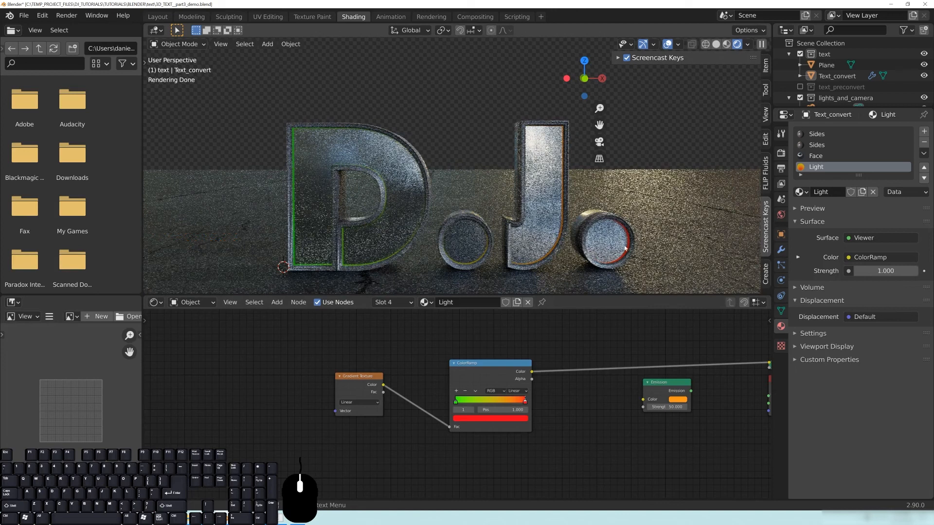
Step: Feed the ColorRamp's Color into the Emission colour and connect Emission to the Material Output's Surface
middle_drag(537, 374, 433, 366)
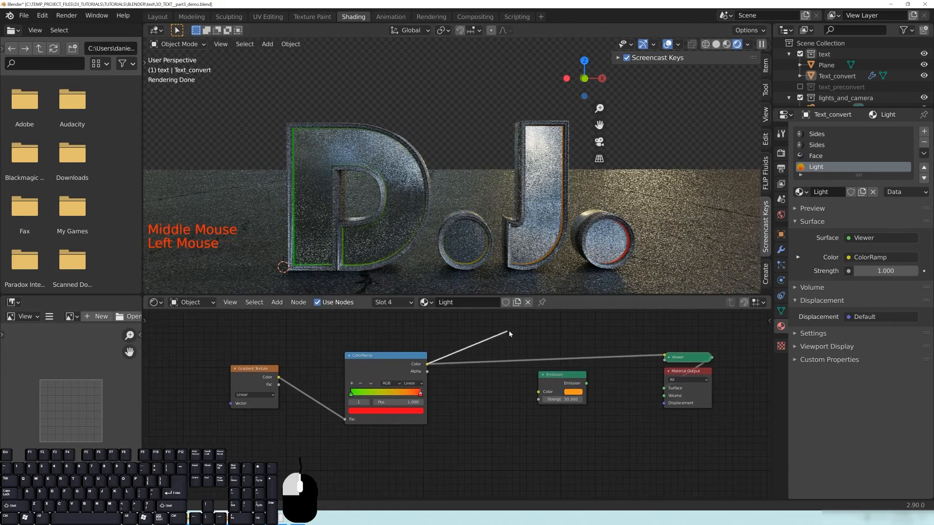
drag(547, 394, 516, 396)
drag(586, 383, 664, 388)
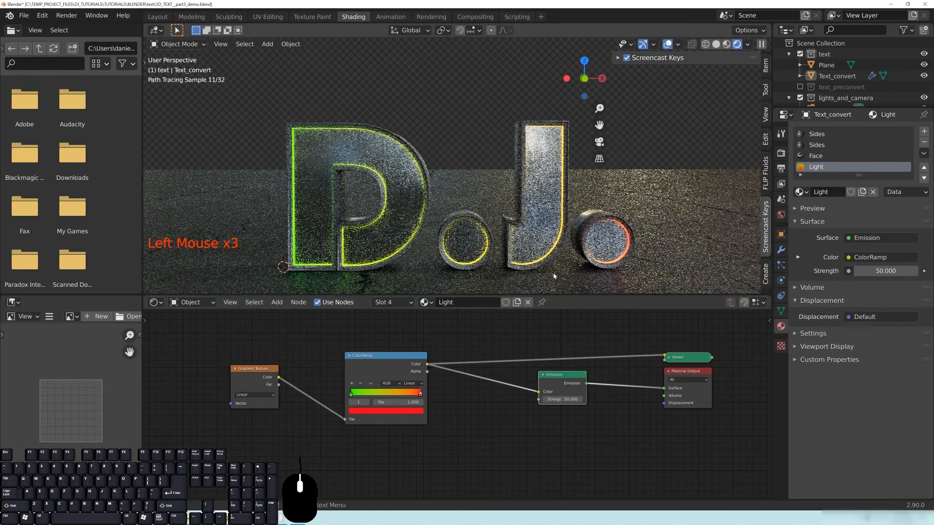
middle_drag(501, 266, 289, 176)
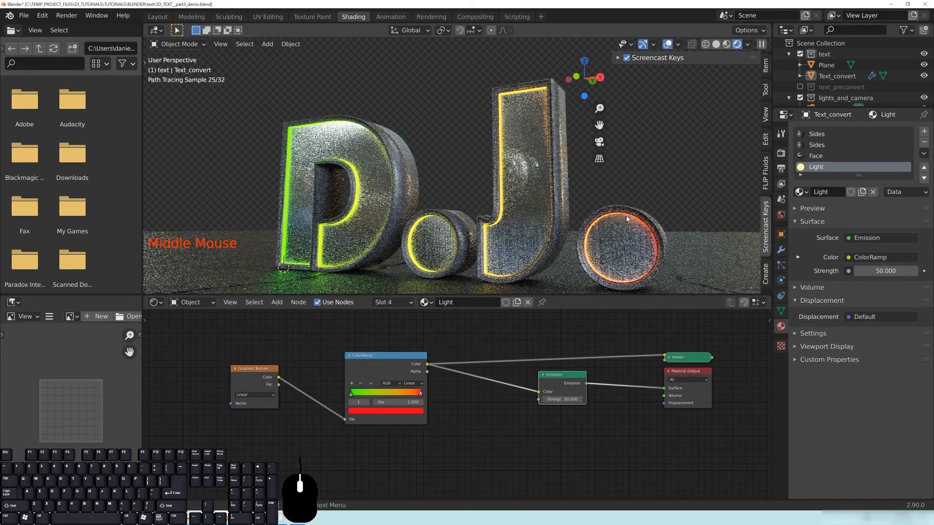
middle_drag(408, 245, 373, 146)
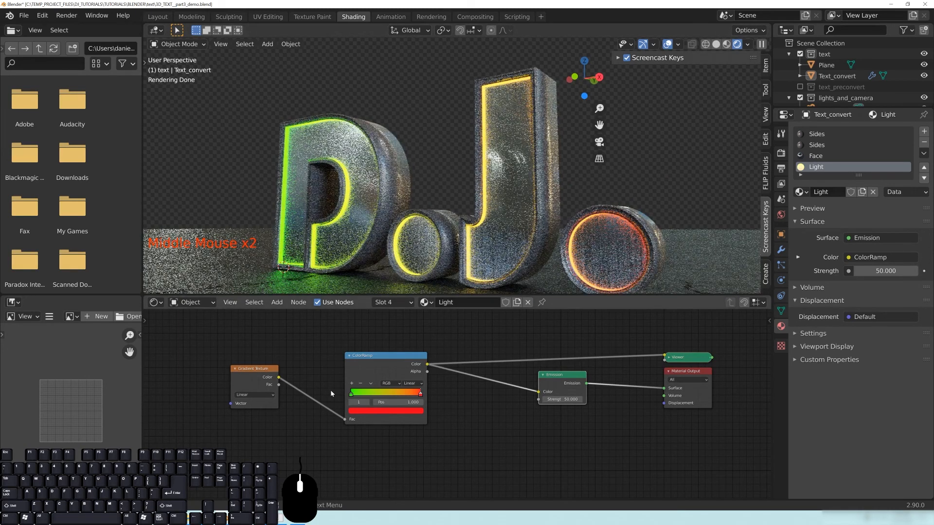
Step: Set the ColorRamp's color mode to HSV with Clockwise interpolation
scroll(454, 400, up, 7)
middle_drag(477, 412, 549, 424)
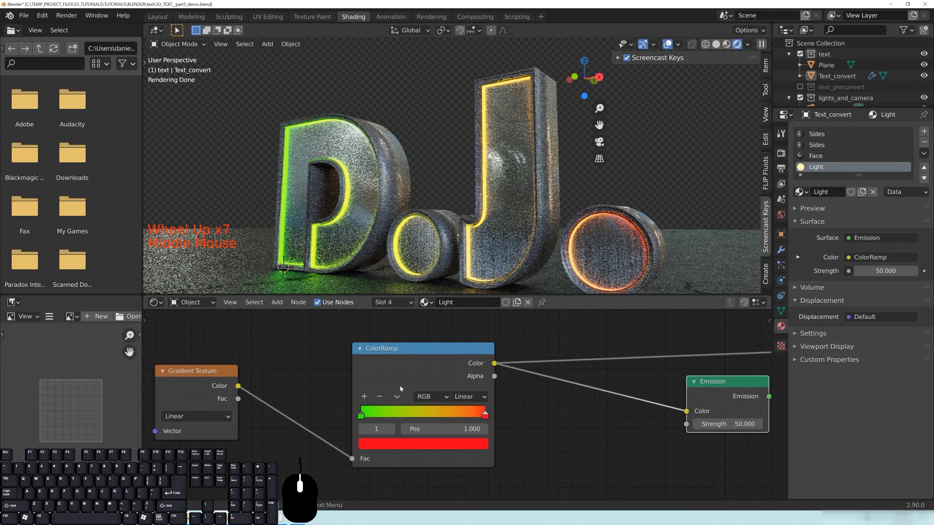
click(428, 397)
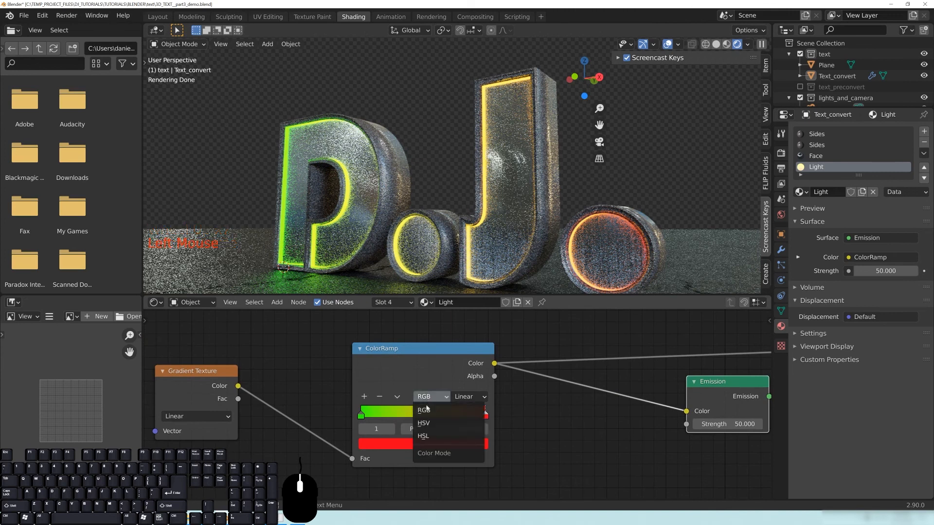
click(424, 423)
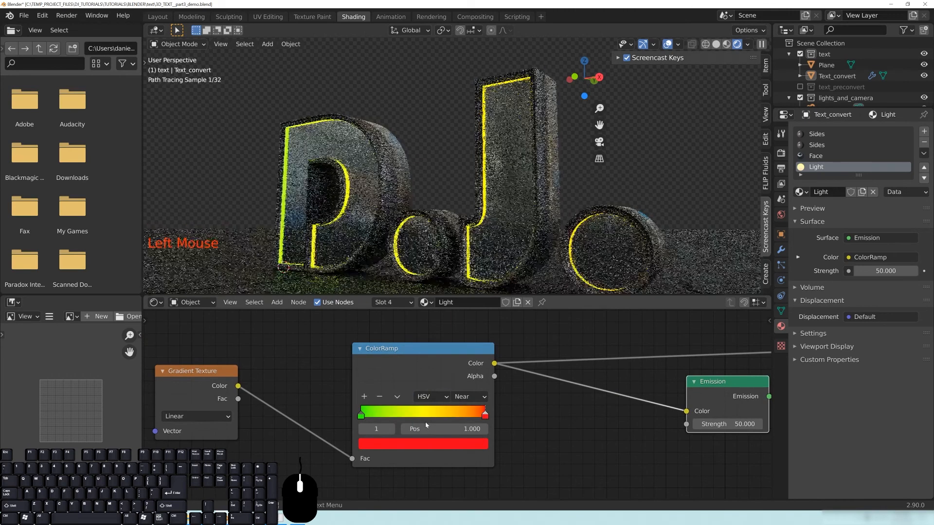
click(471, 397)
click(470, 436)
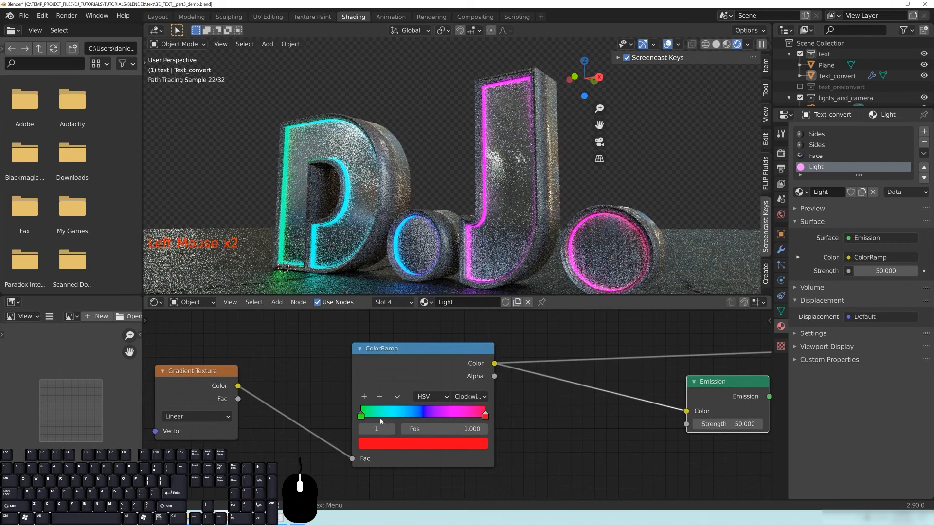
Step: Try yellow with hue 0.177 and saturation 0.932 for the ColorRamp's last stop, checking the letters from the front
click(432, 444)
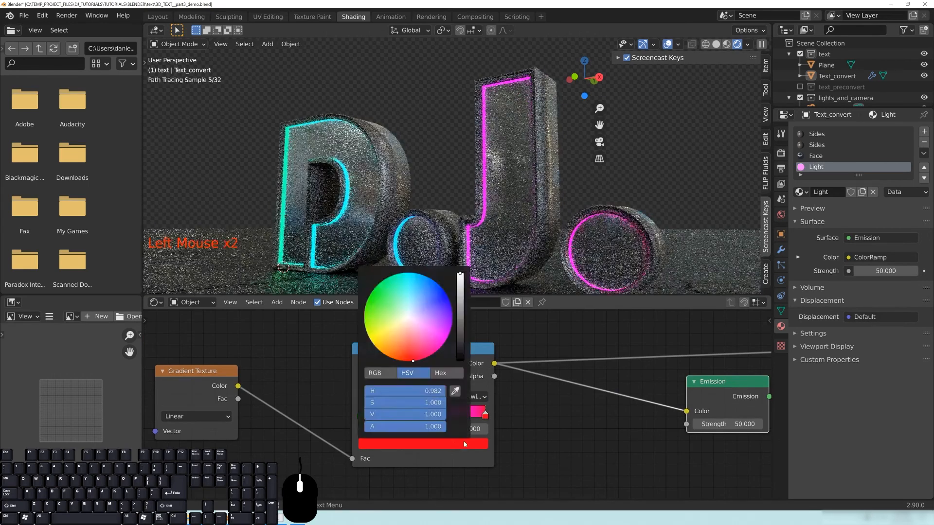
click(444, 447)
click(371, 337)
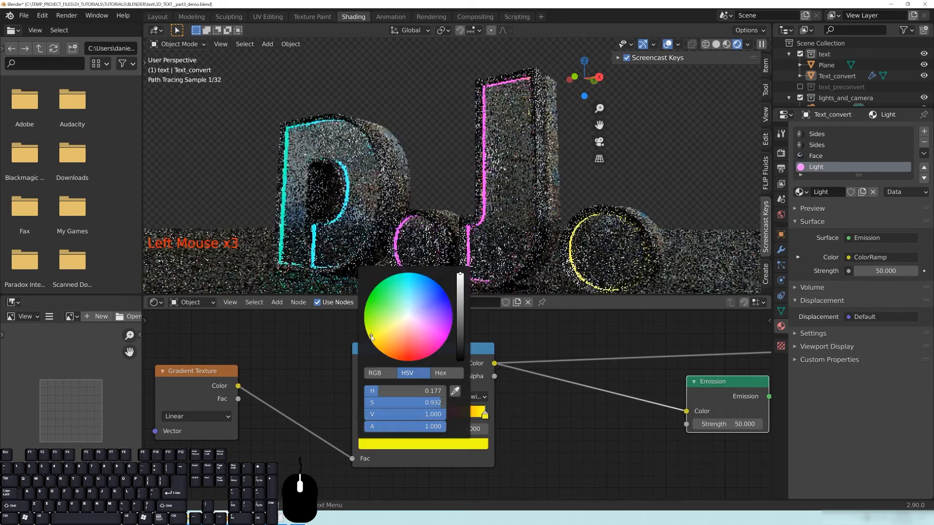
middle_drag(422, 280, 480, 291)
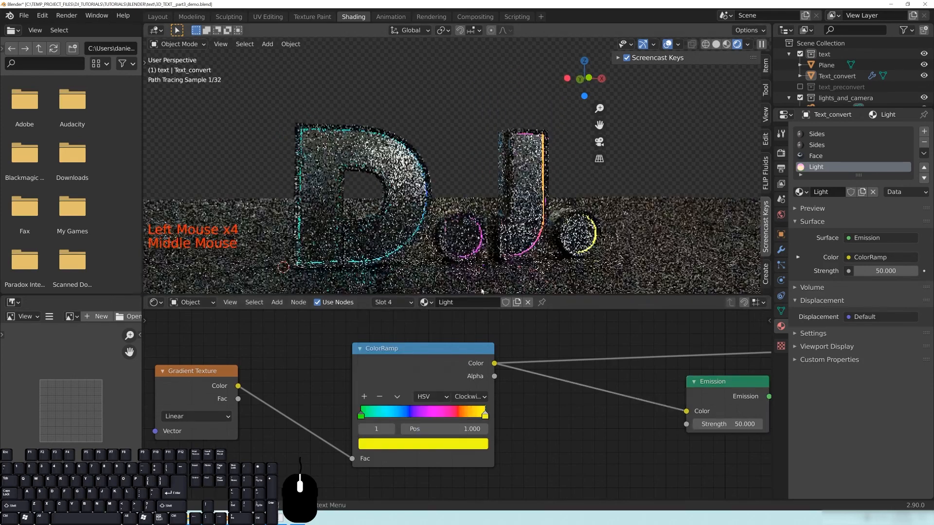
click(451, 445)
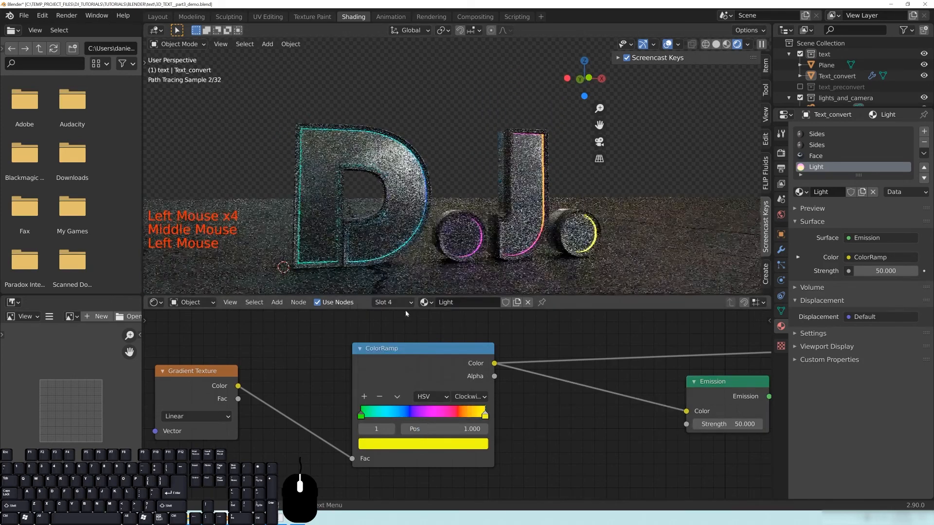
click(469, 396)
click(591, 419)
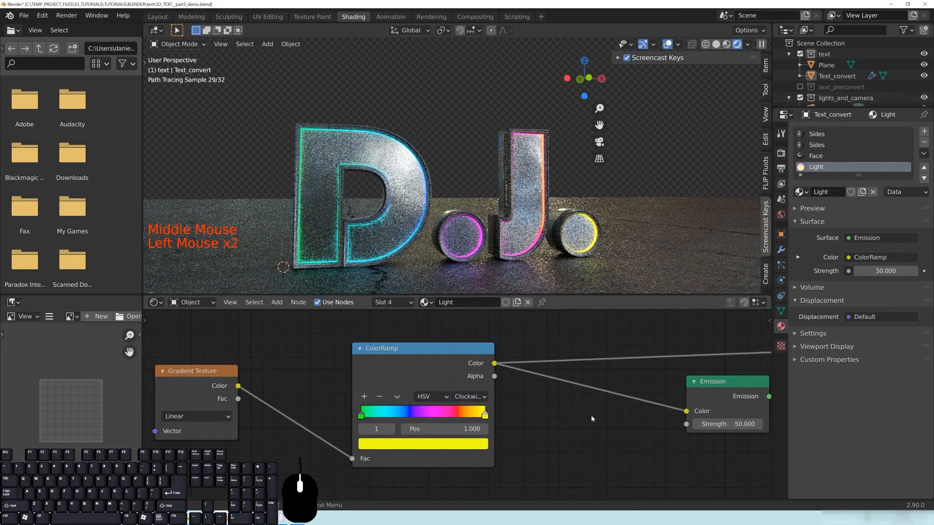
Step: Change the ColorRamp's last stop to blue and check the letter lights from several angles
click(469, 444)
drag(402, 329, 449, 301)
middle_drag(597, 223, 596, 222)
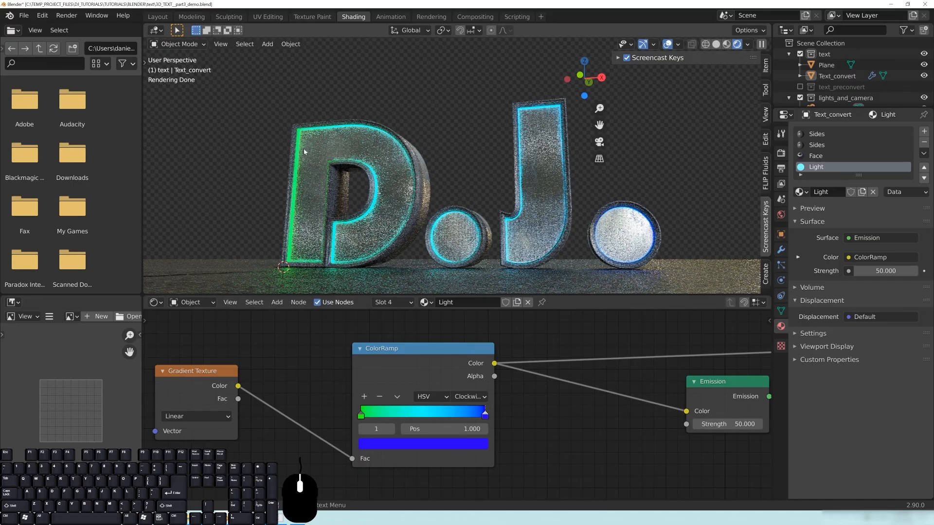
middle_drag(471, 222, 493, 228)
scroll(406, 211, down, 2)
scroll(454, 226, up, 2)
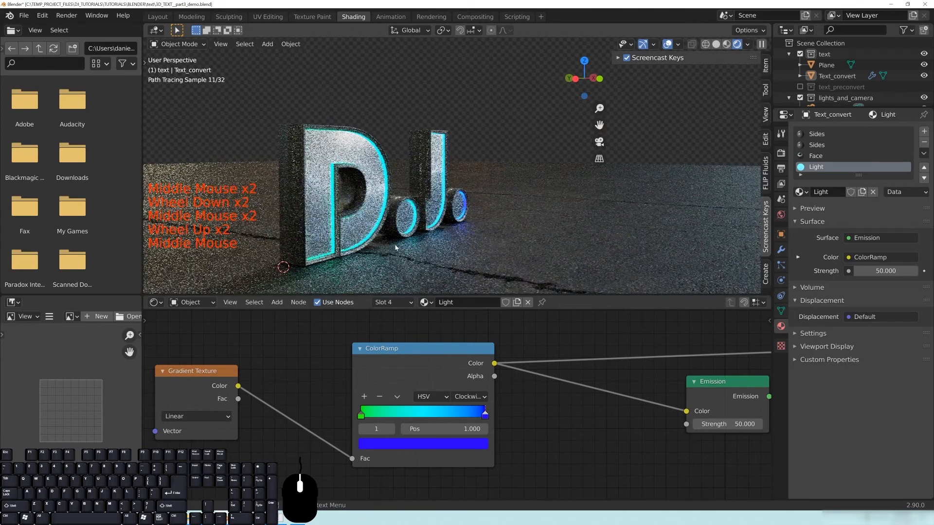
middle_drag(503, 219, 445, 223)
scroll(503, 215, down, 2)
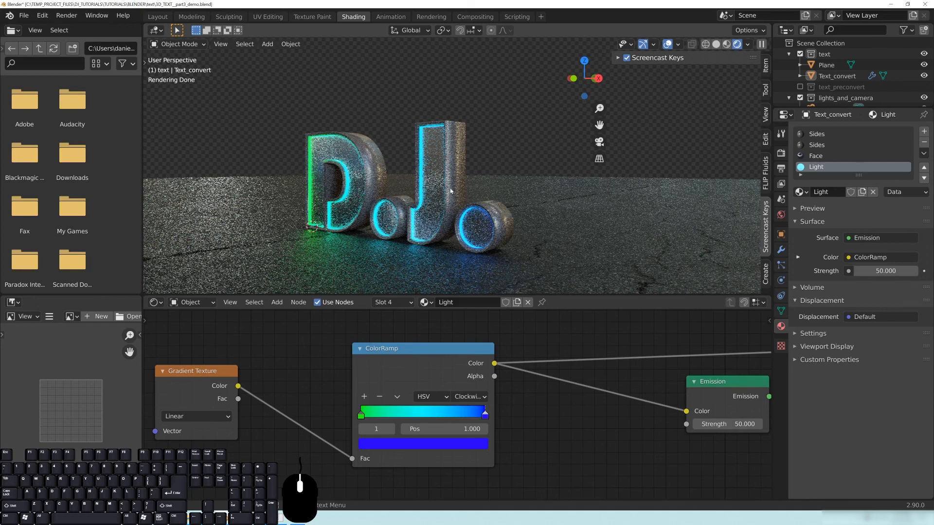
Step: Select the 3D text and examine its edge lights and ground reflections at different distances and angles
click(451, 191)
middle_drag(392, 176, 408, 205)
scroll(466, 190, down, 3)
scroll(438, 199, up, 2)
scroll(457, 214, up, 2)
scroll(487, 214, down, 2)
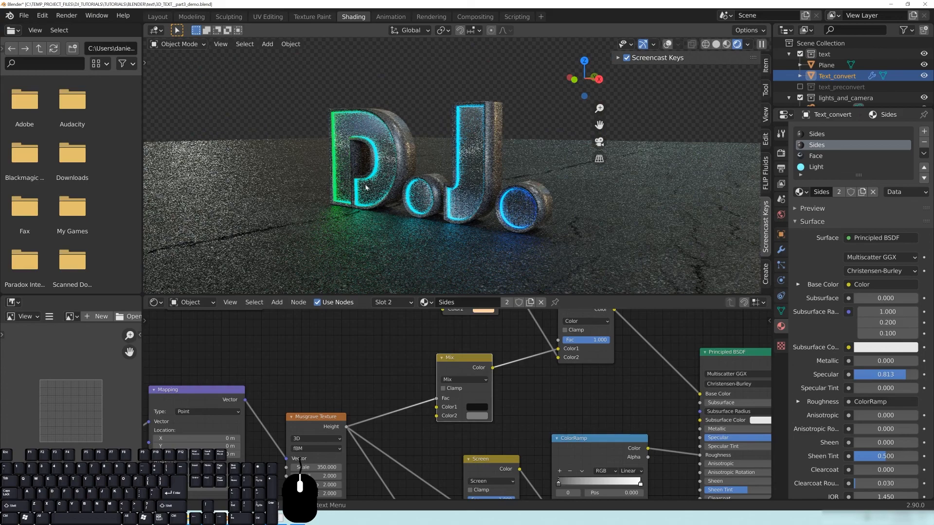
middle_drag(410, 201, 486, 205)
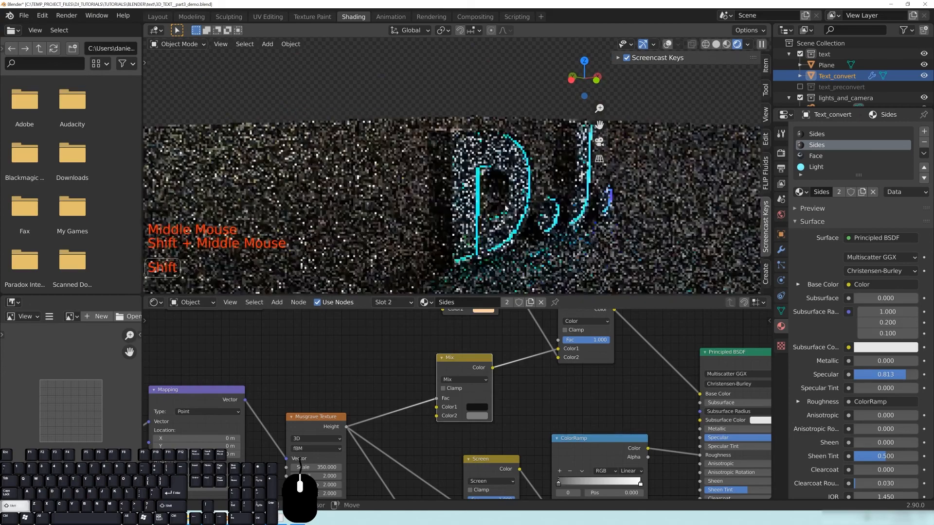